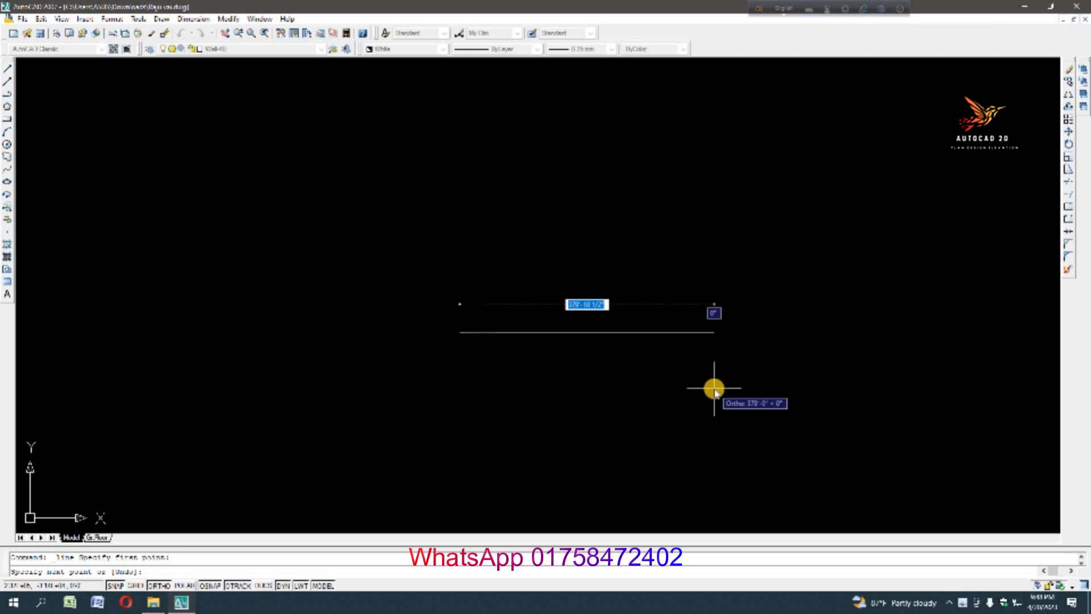
Finish the horizontal line that forms the top edge of the building outline at its exact length
text(4)
key(Return)
key(Return)
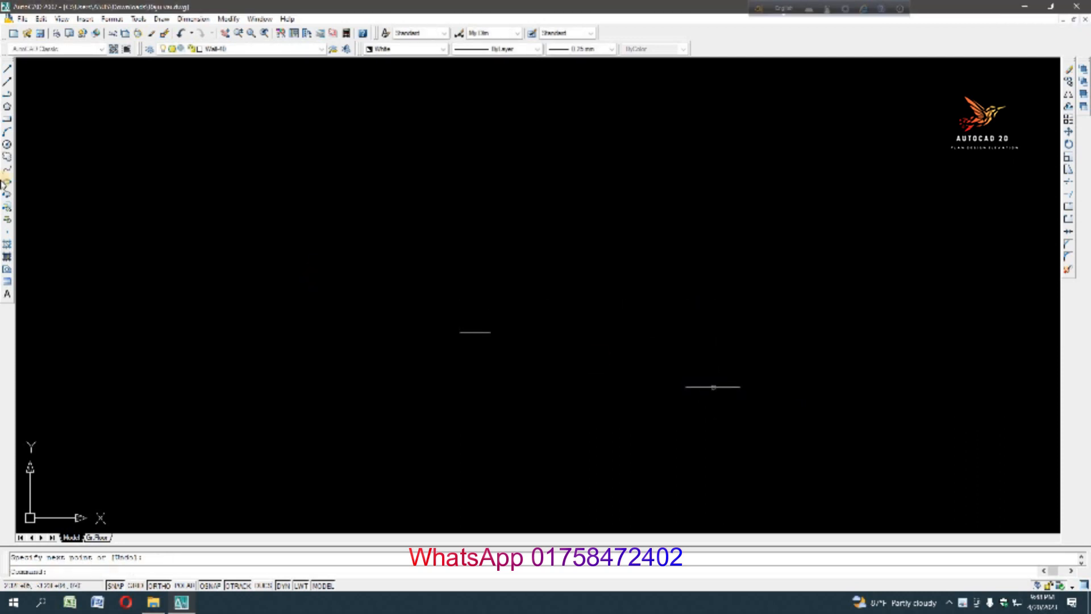
Draw a 50' vertical line straight down from the right end of the horizontal line
key(Return)
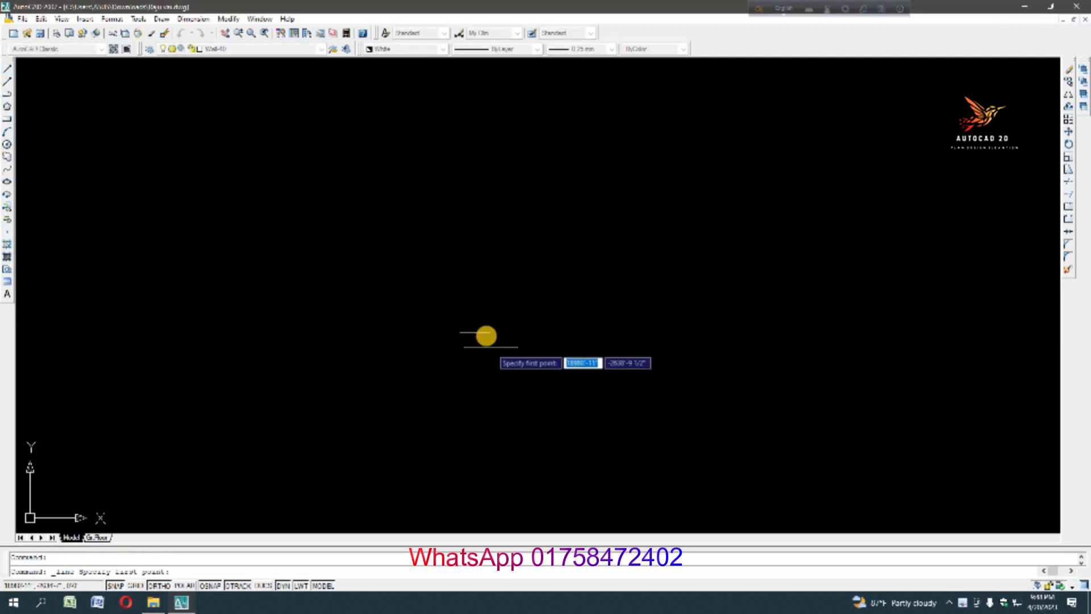
click(490, 332)
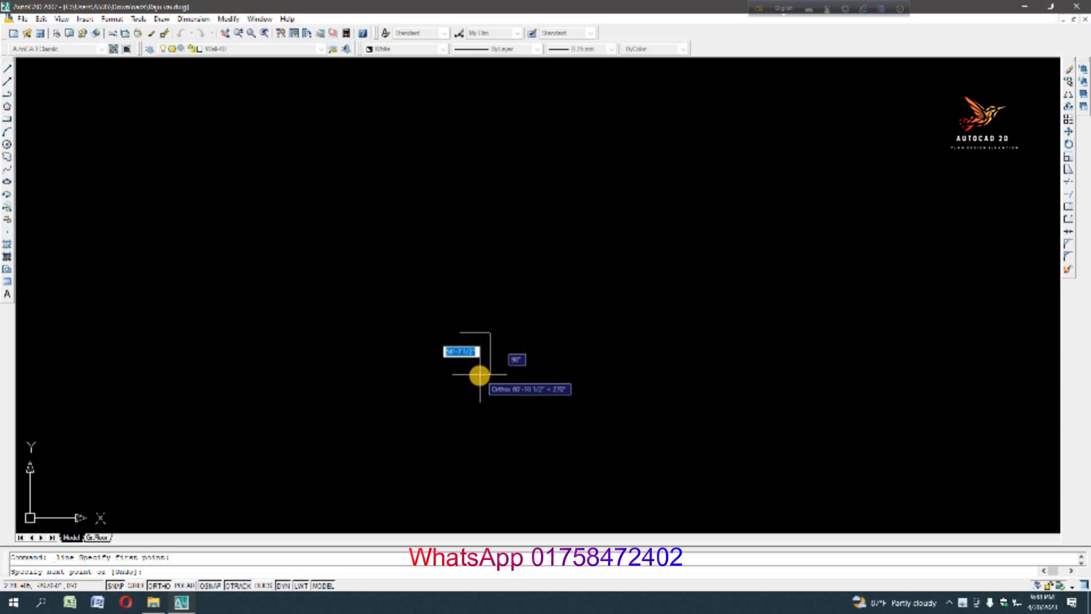
text(50)
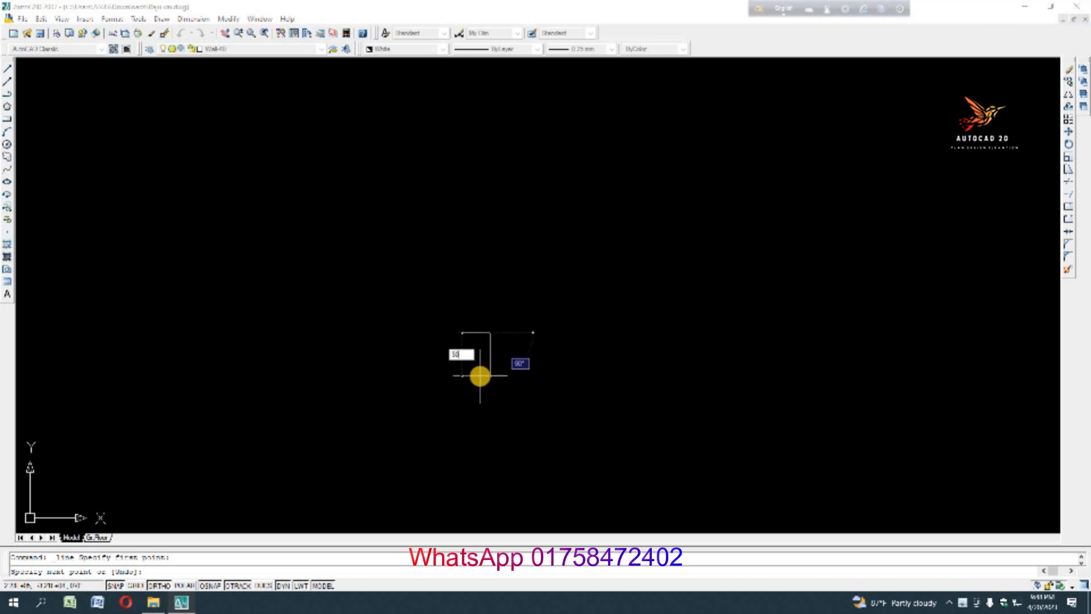
key(Return)
key(Return)
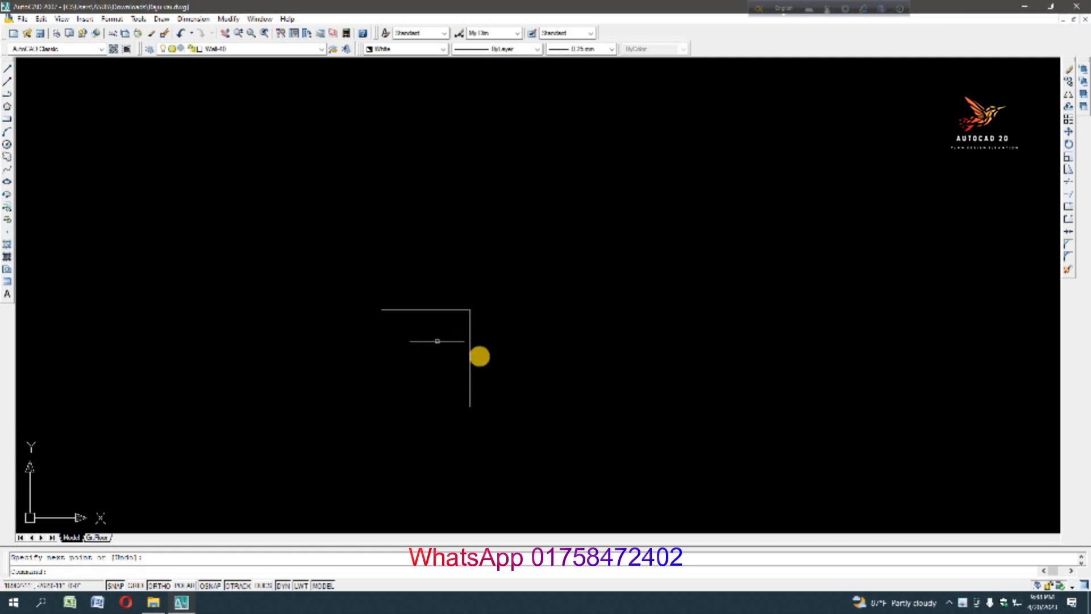
Copy the vertical line from its upper end to the left end of the top edge
click(428, 343)
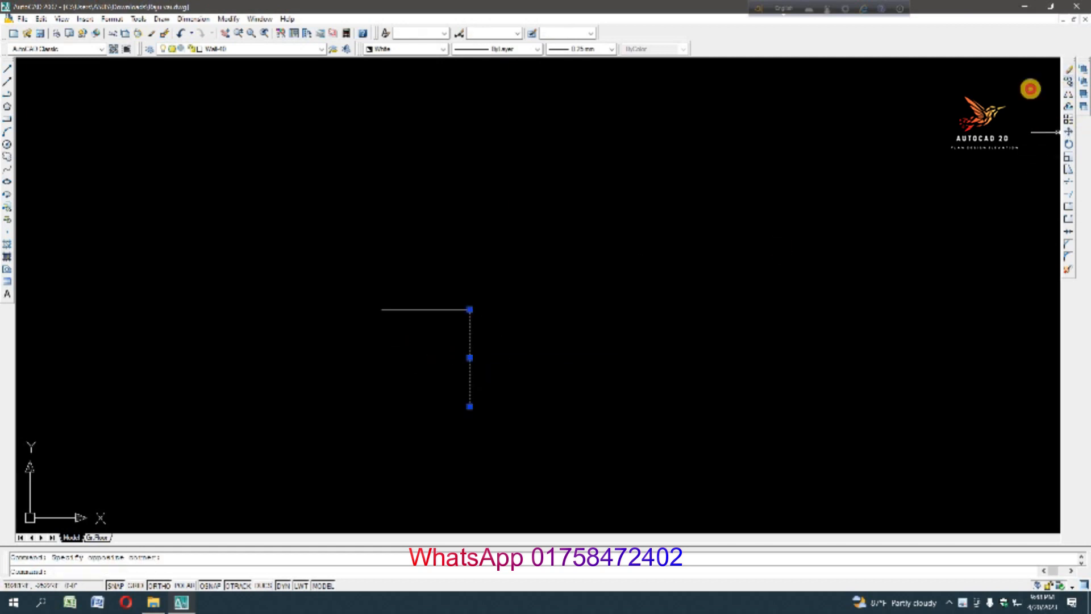
click(1068, 80)
click(469, 309)
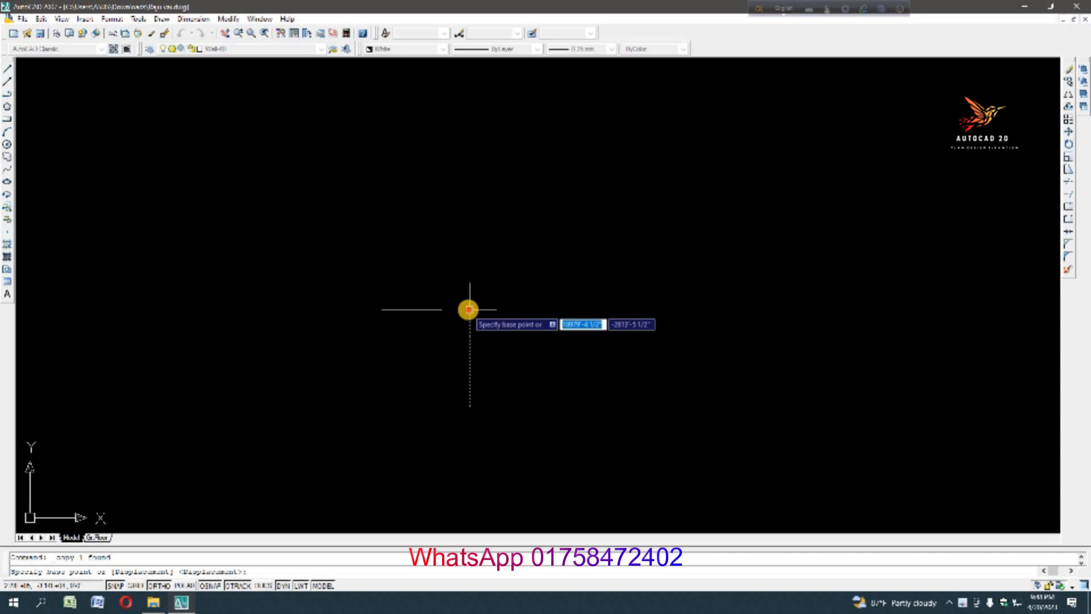
click(380, 310)
key(Escape)
Copy the top edge down to the lower end of the right vertical line to close the rectangle
click(421, 291)
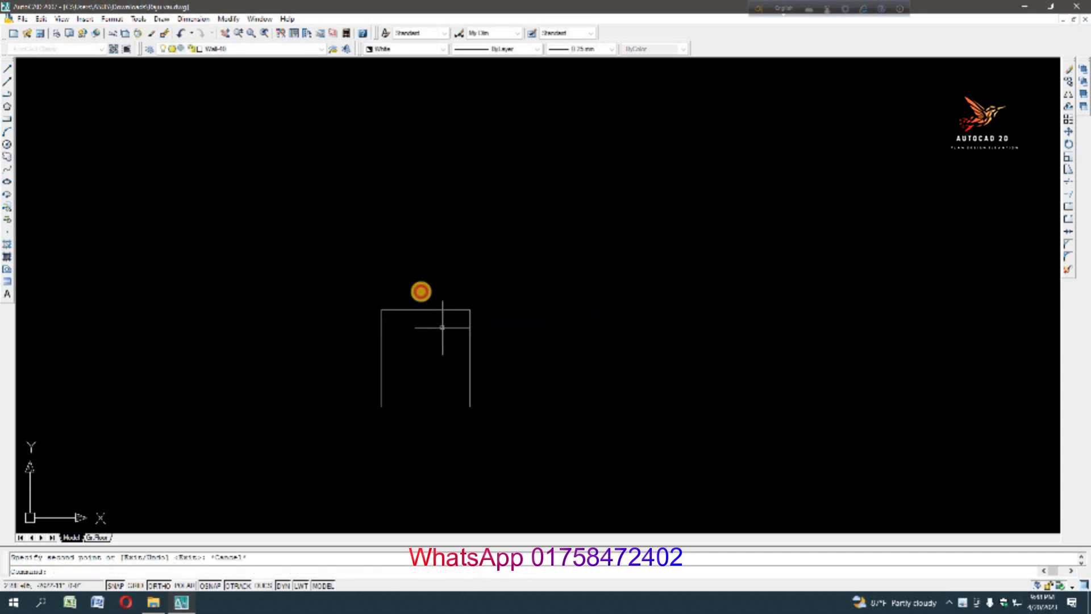
key(Return)
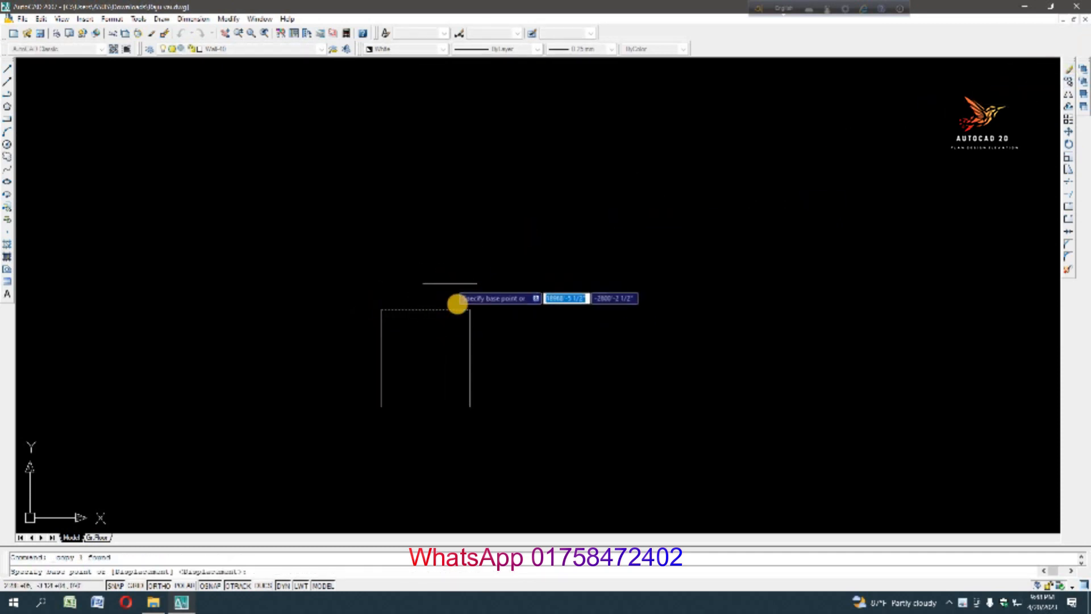
click(470, 309)
click(470, 407)
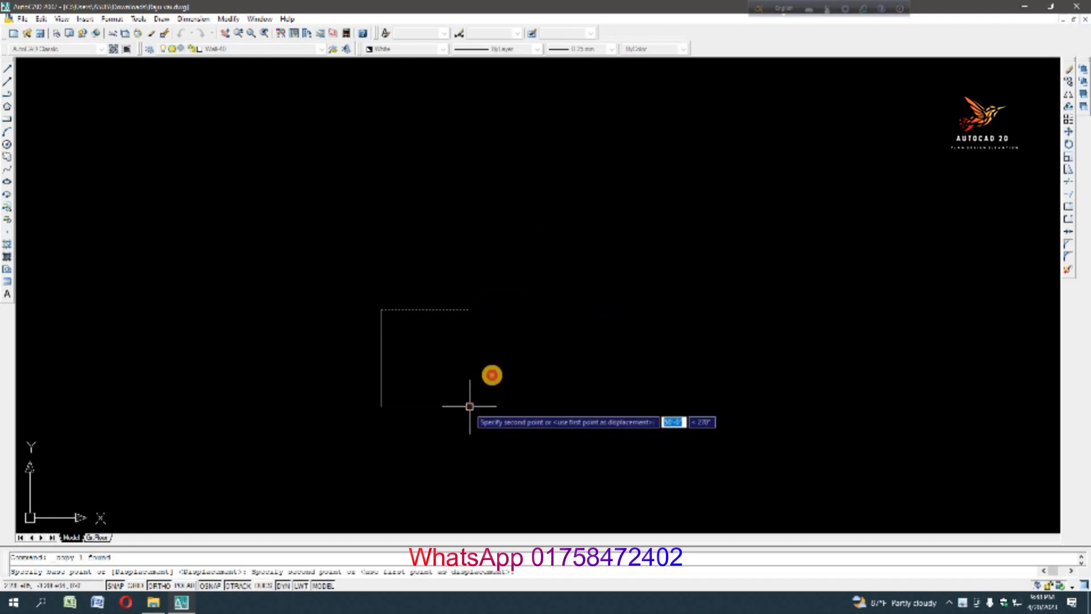
key(Escape)
Draw a vertical centre line from the midpoint of the bottom edge to the midpoint of the top edge
scroll(517, 344, down, 5)
scroll(507, 357, up, 5)
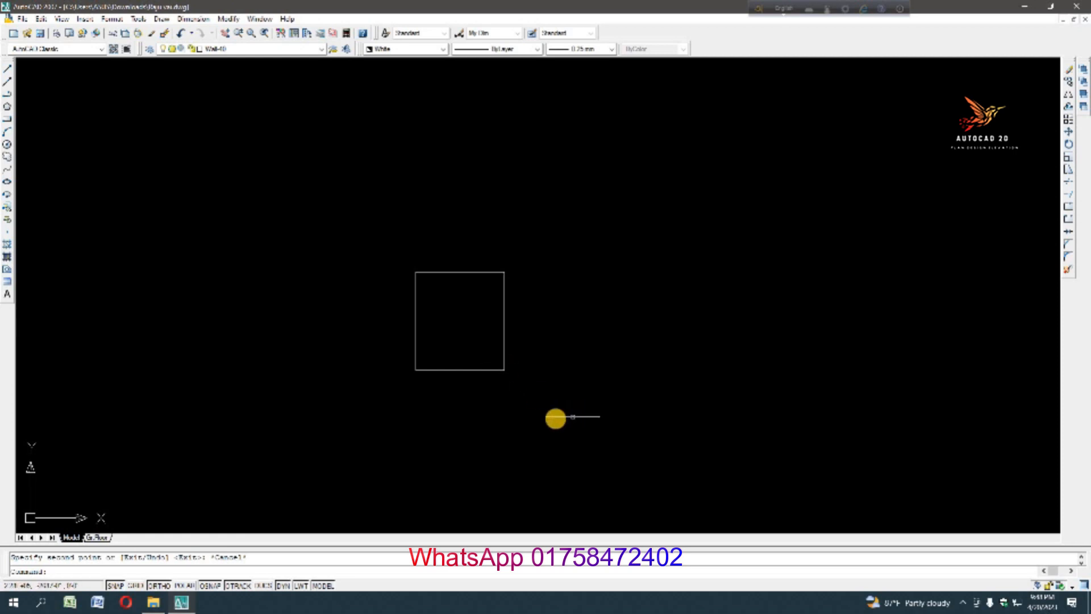
scroll(464, 322, up, 2)
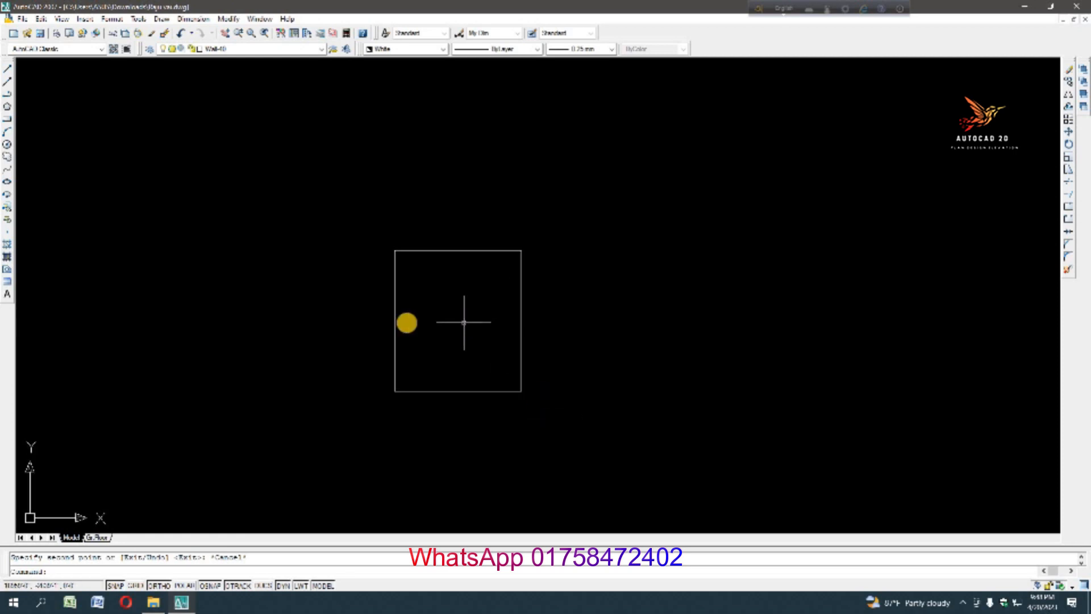
click(7, 68)
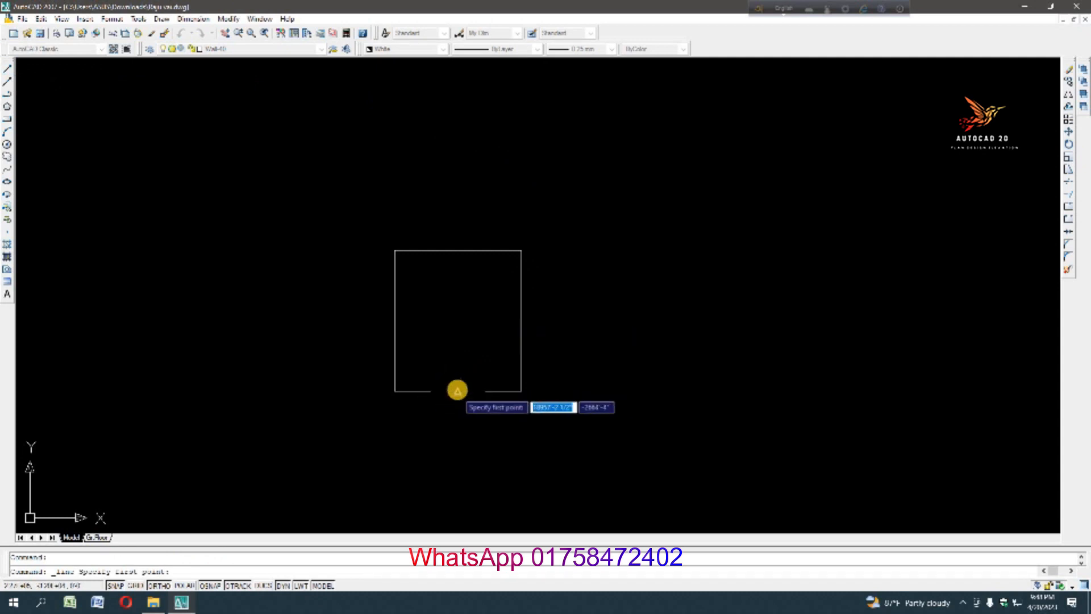
click(458, 390)
click(458, 251)
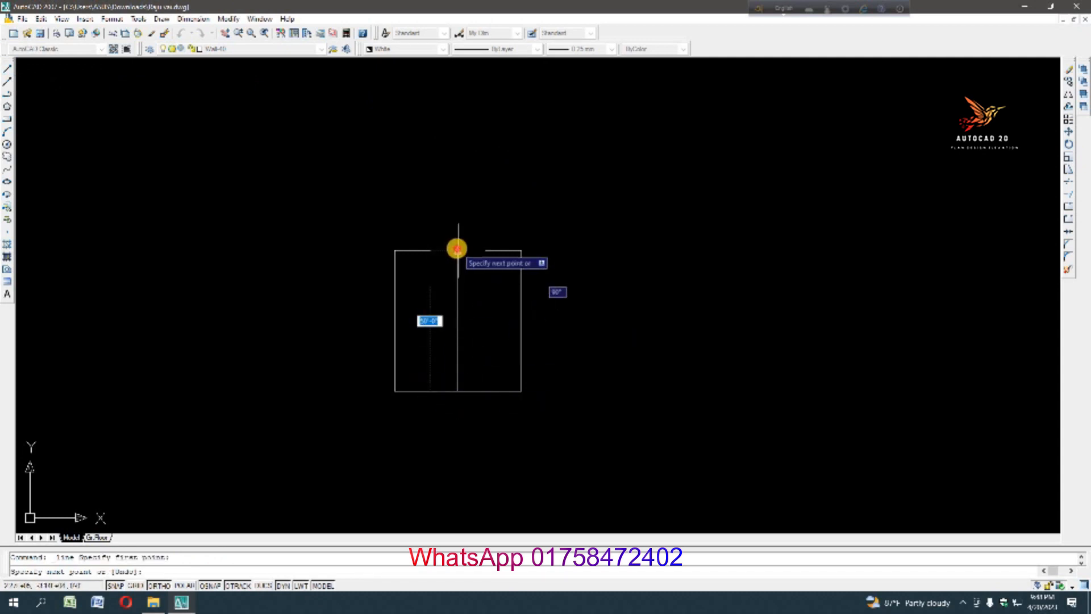
key(Escape)
Offset the vertical centre line 4' to the right and 4' to the left
scroll(471, 339, up, 3)
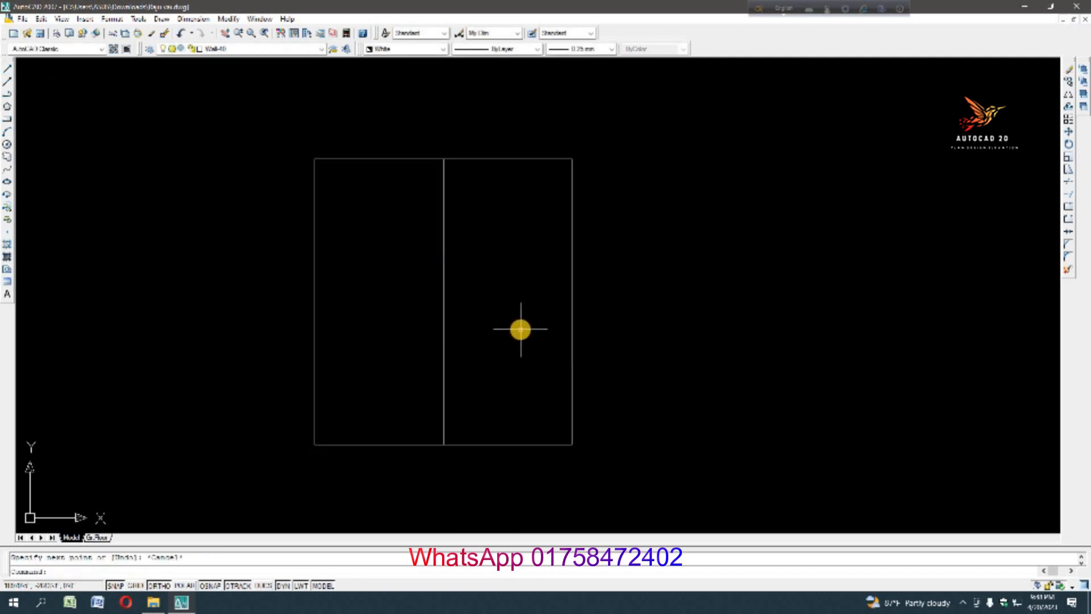
text(o)
key(Return)
text(4)
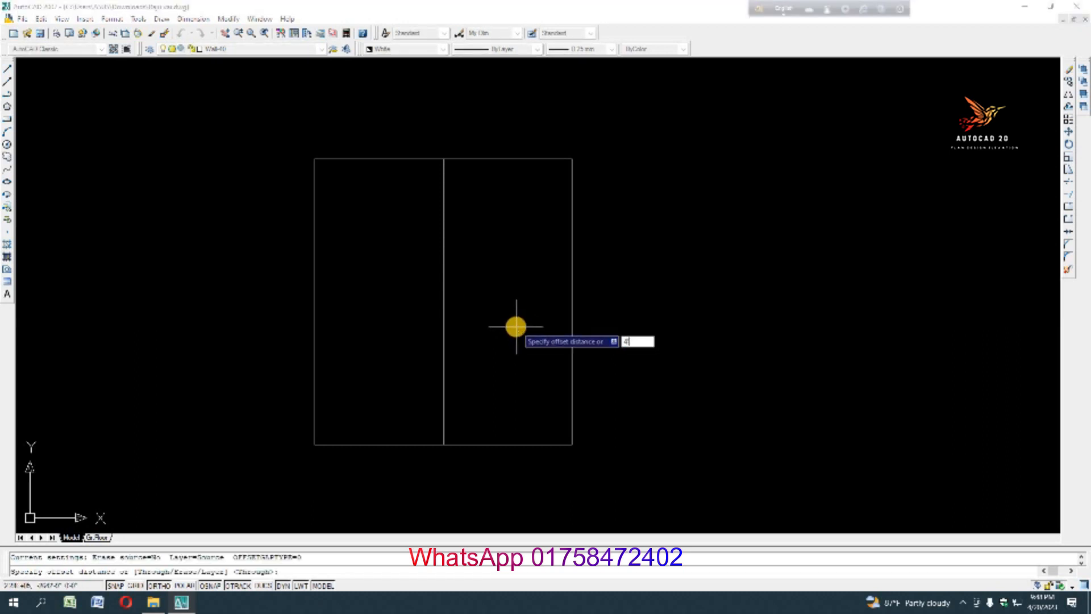
key(Return)
click(444, 359)
click(470, 358)
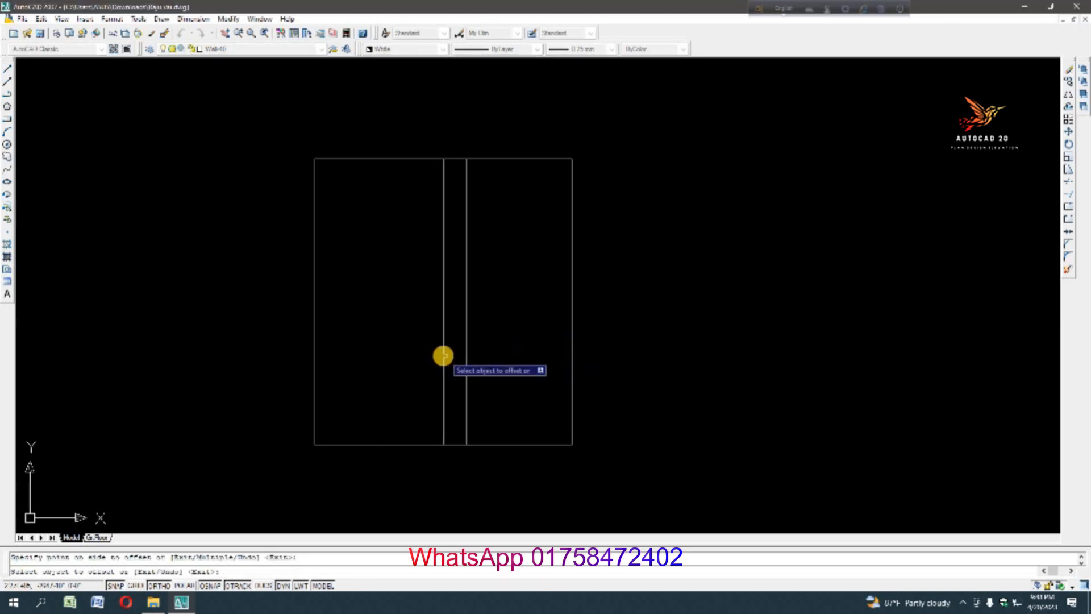
click(443, 356)
click(411, 356)
scroll(551, 357, down, 2)
key(Escape)
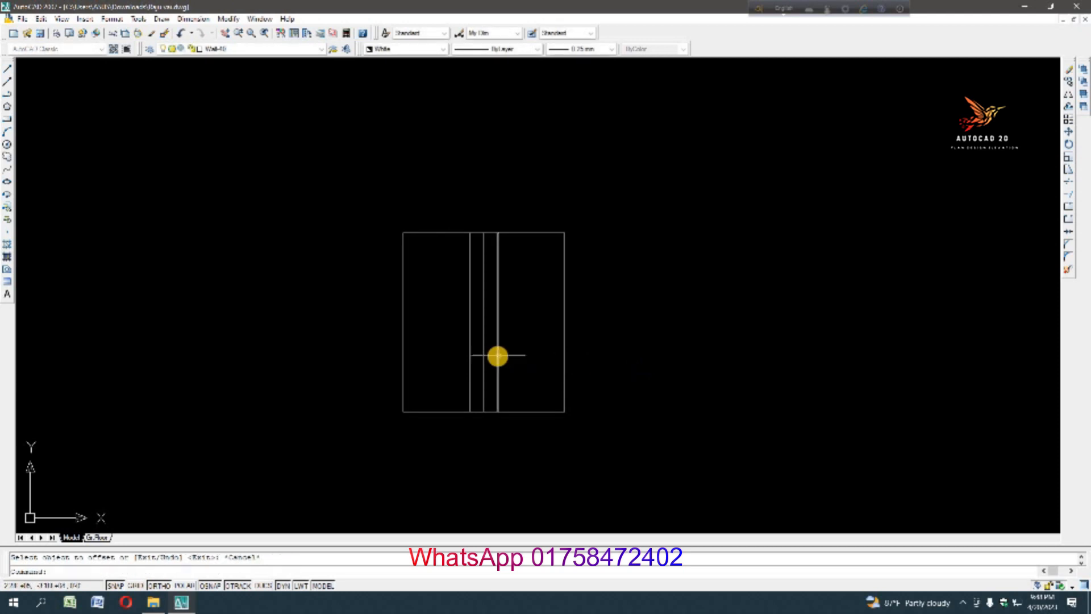
Offset the bottom edge of the rectangle 16' upward
scroll(497, 356, up, 2)
text(o)
key(Return)
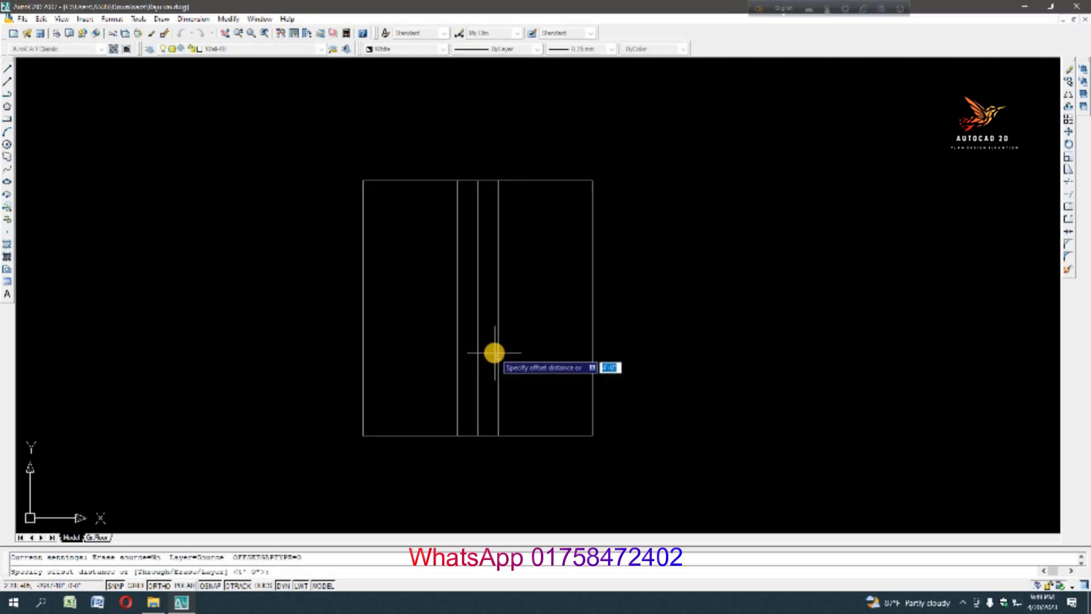
text(16)
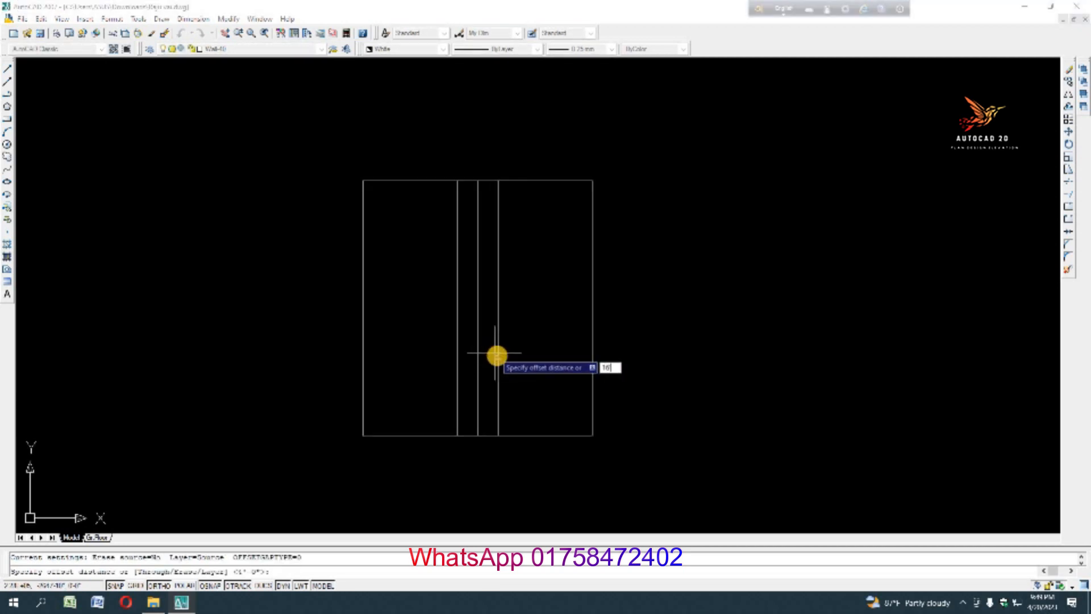
key(Return)
click(515, 435)
click(530, 388)
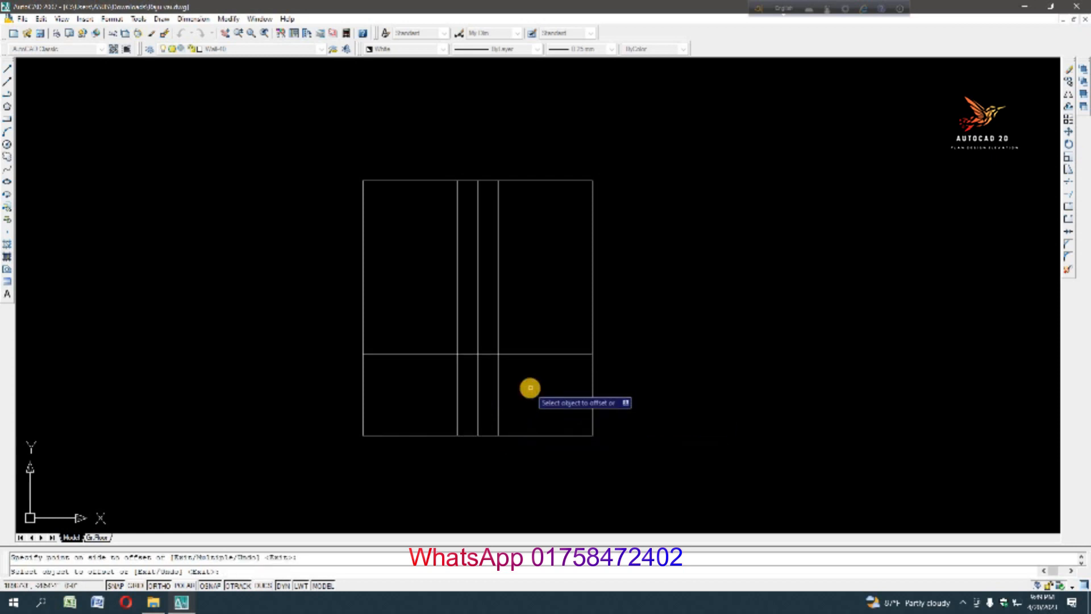
key(Escape)
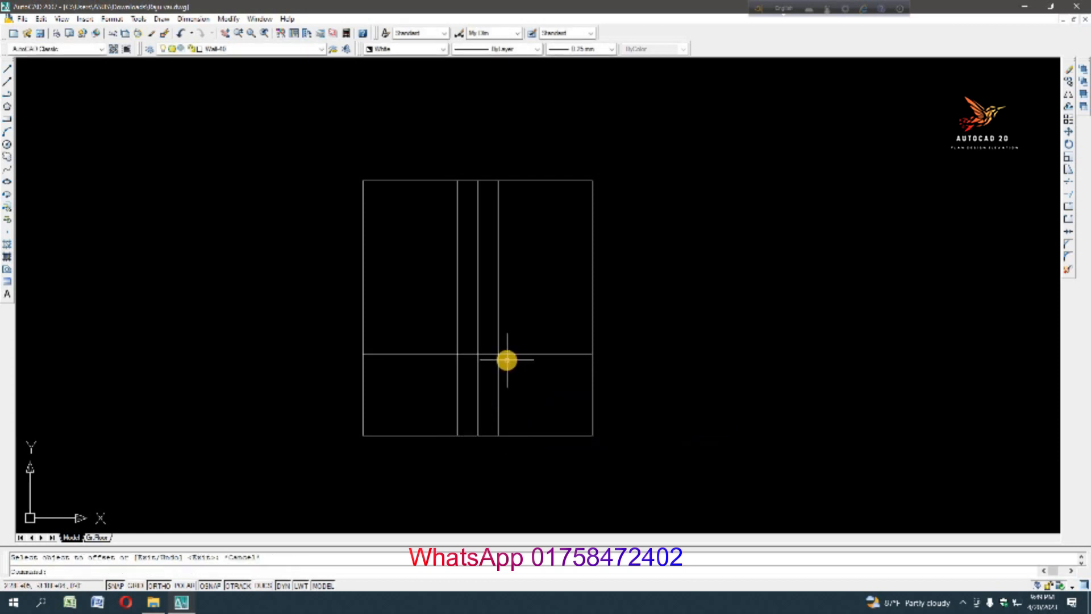
Offset the top edge of the rectangle 14' downward
text(o)
key(Return)
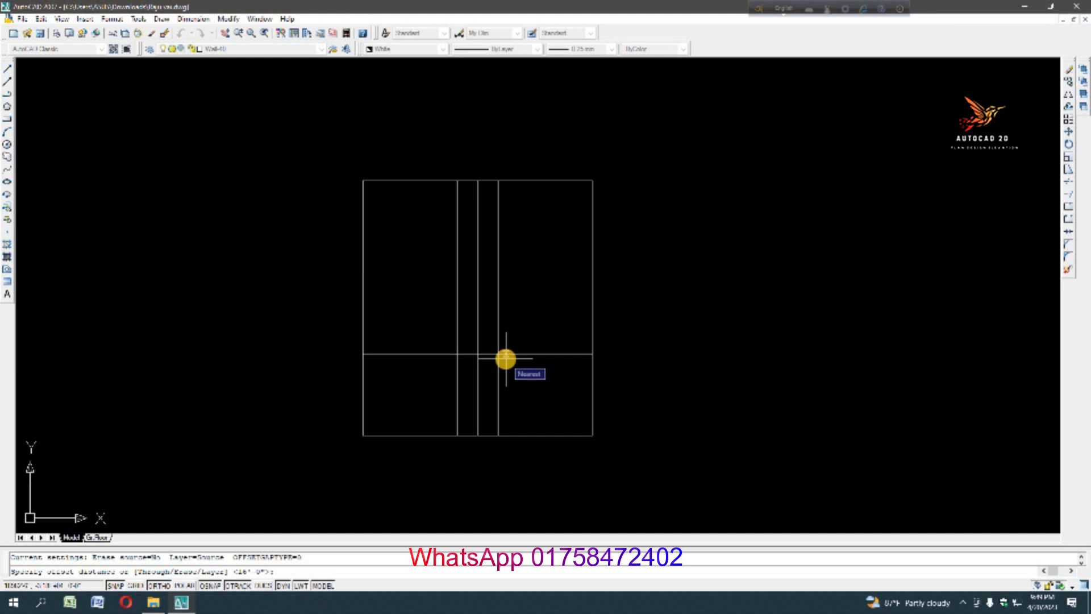
text(1)
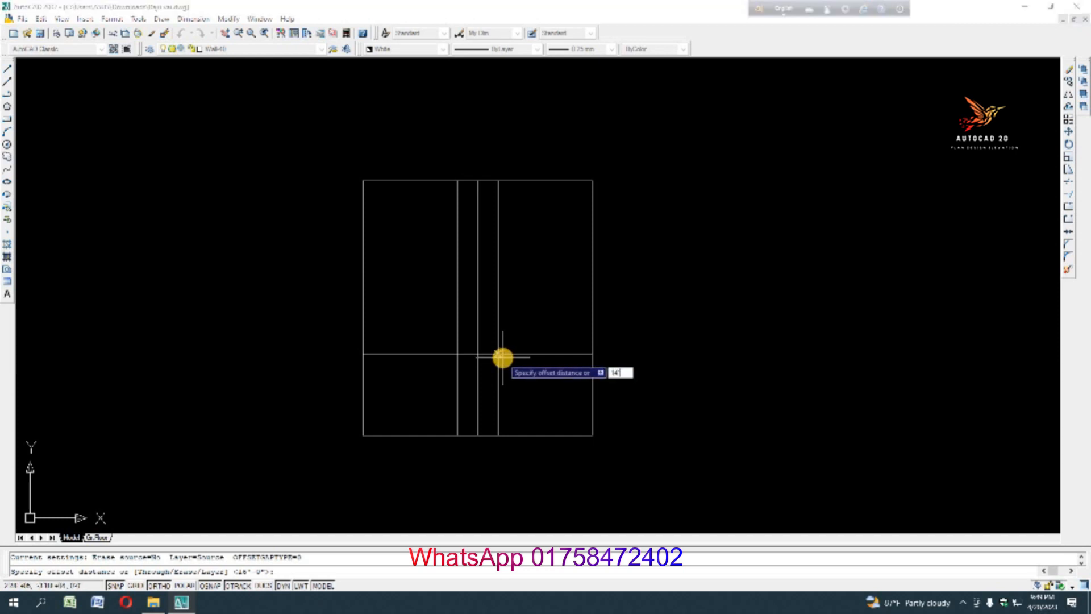
text(4)
key(Return)
click(525, 180)
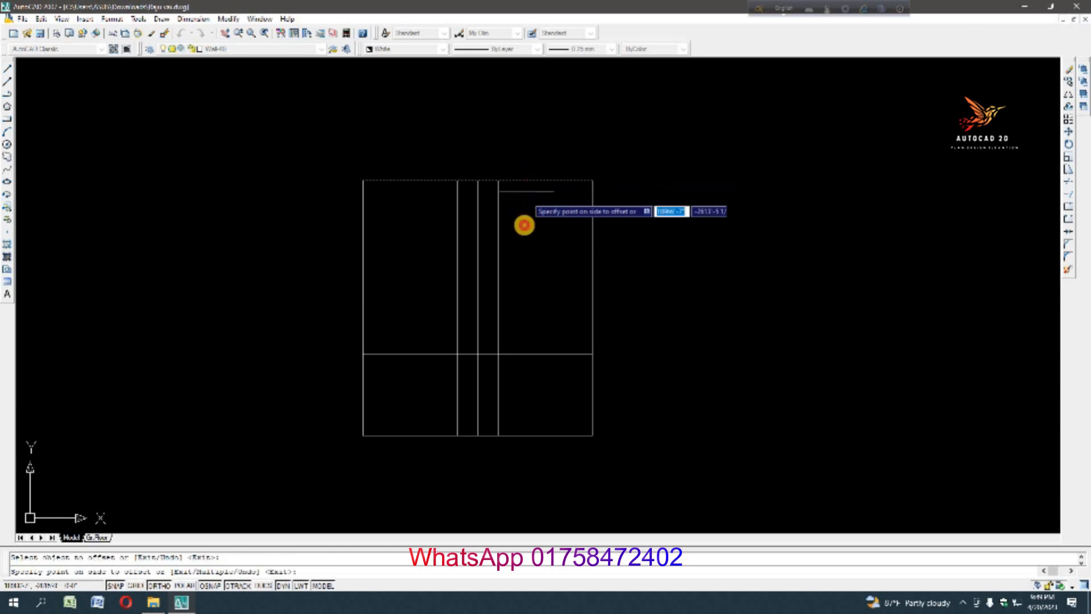
click(529, 226)
key(Escape)
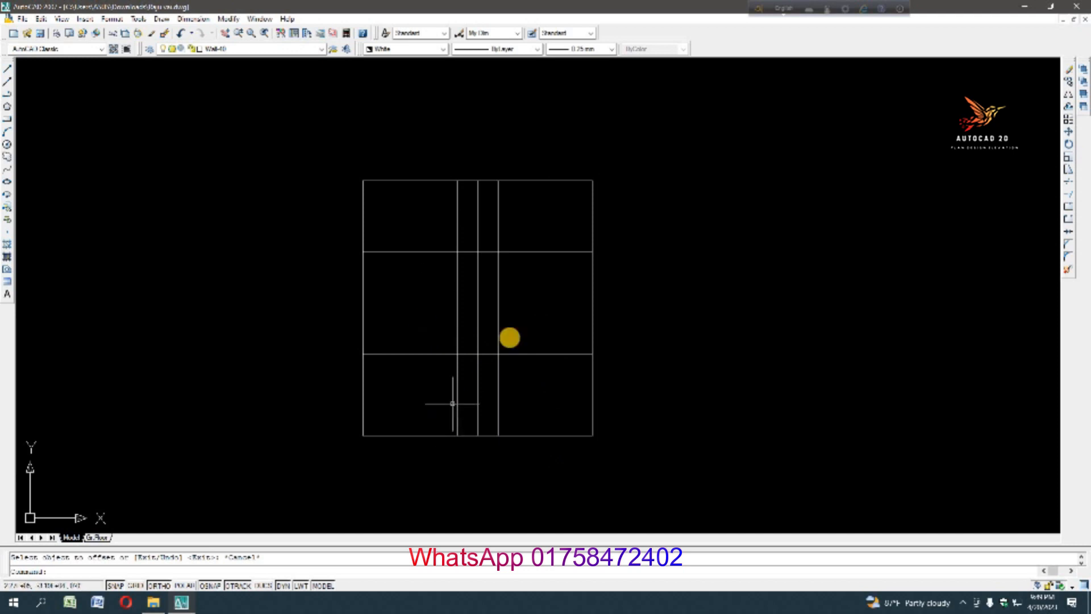
Trim away the part of the centre line between the two interior horizontal lines
right_click(743, 268)
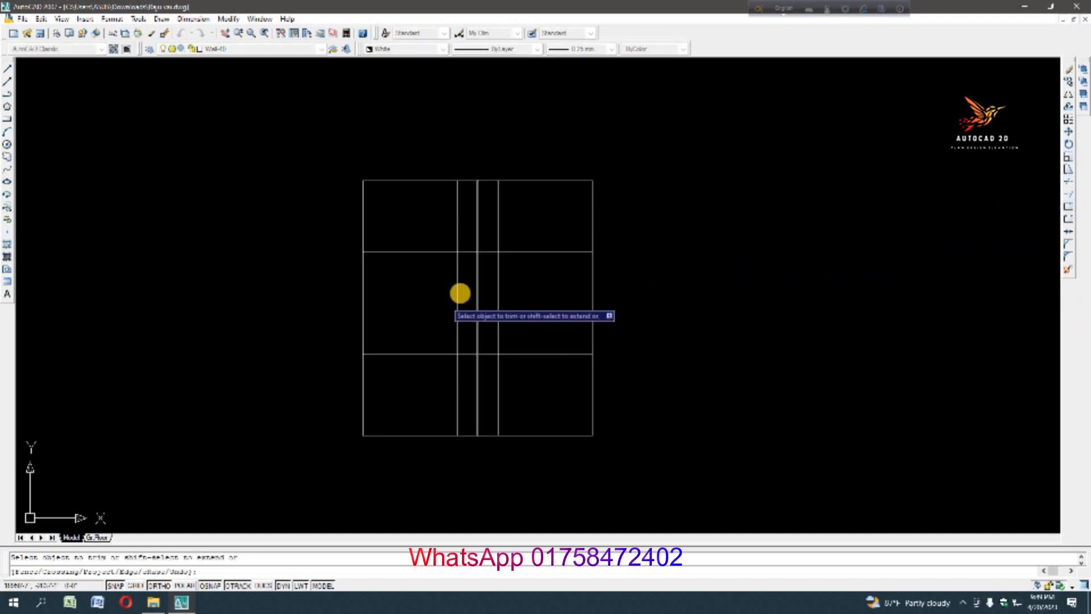
click(468, 290)
click(485, 315)
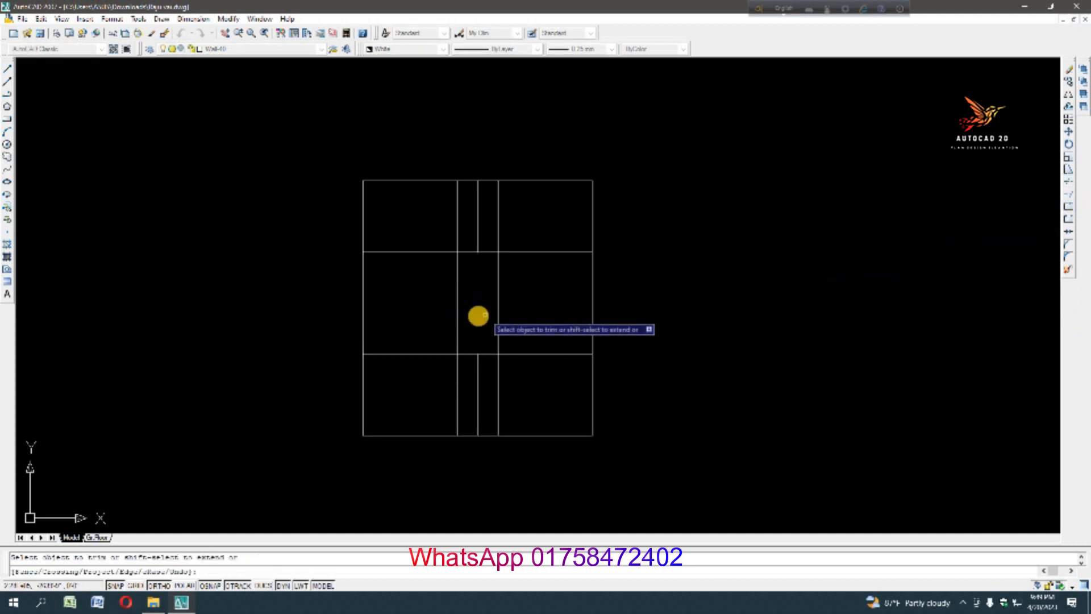
key(Escape)
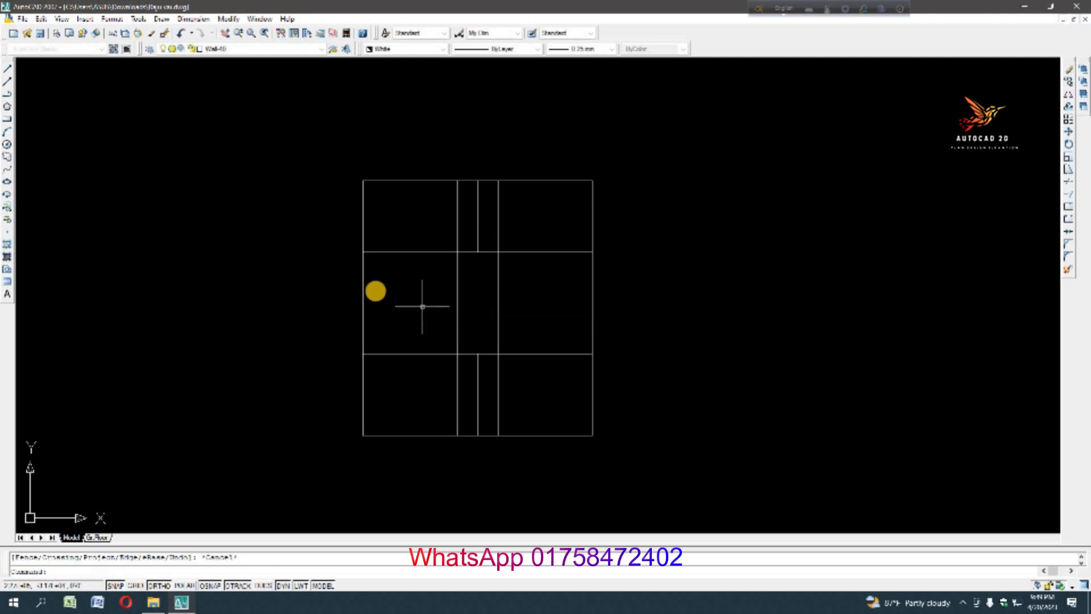
Offset the left, top, bottom and right edges of the rectangle 5" inward as outer wall thickness
text(o)
key(Return)
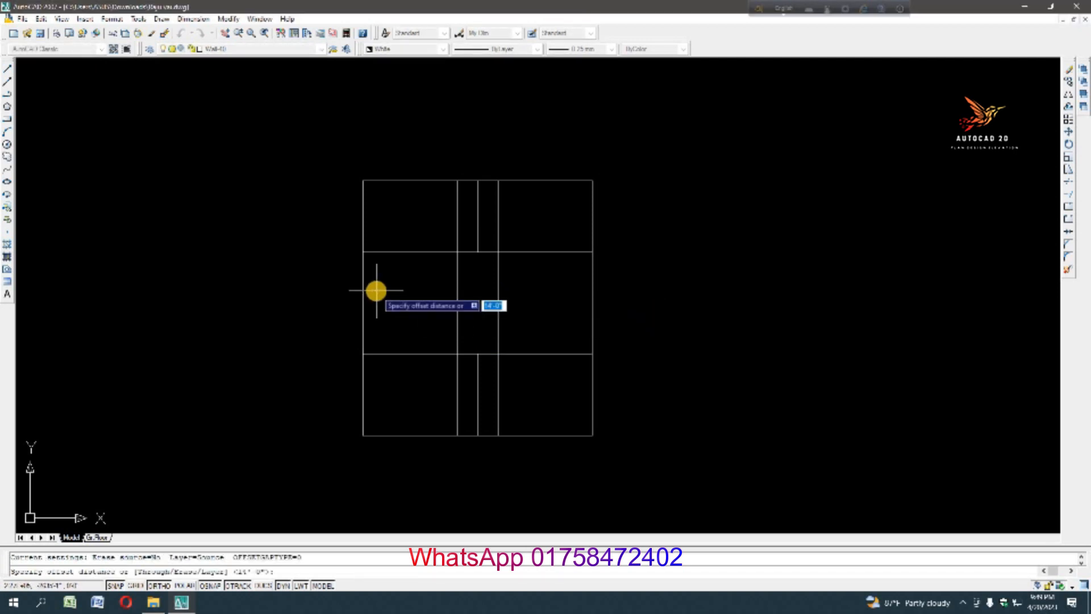
text(5)
key(Return)
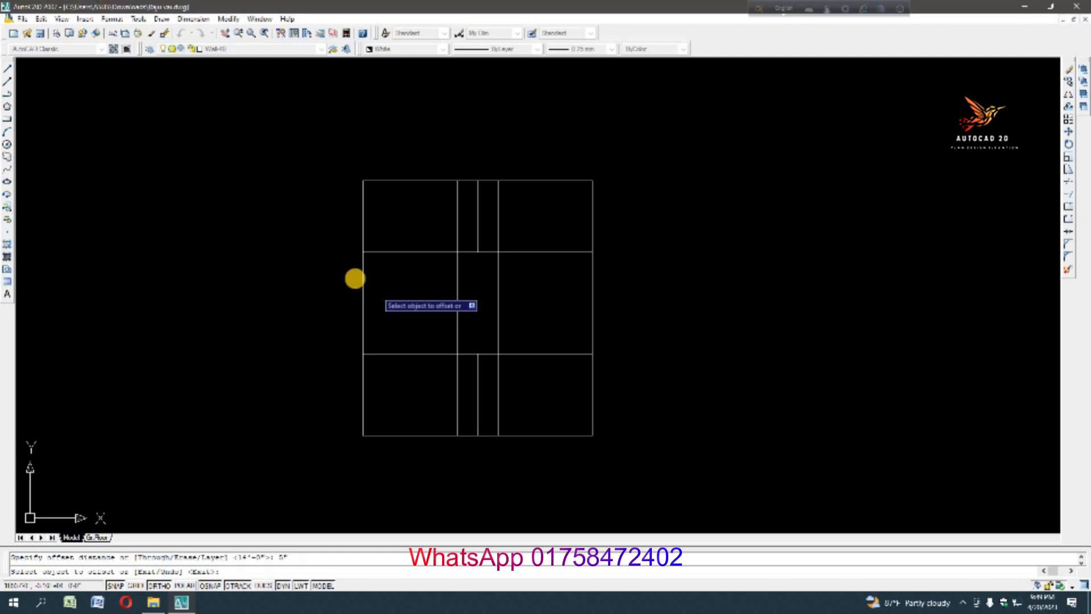
click(363, 282)
click(441, 214)
click(420, 181)
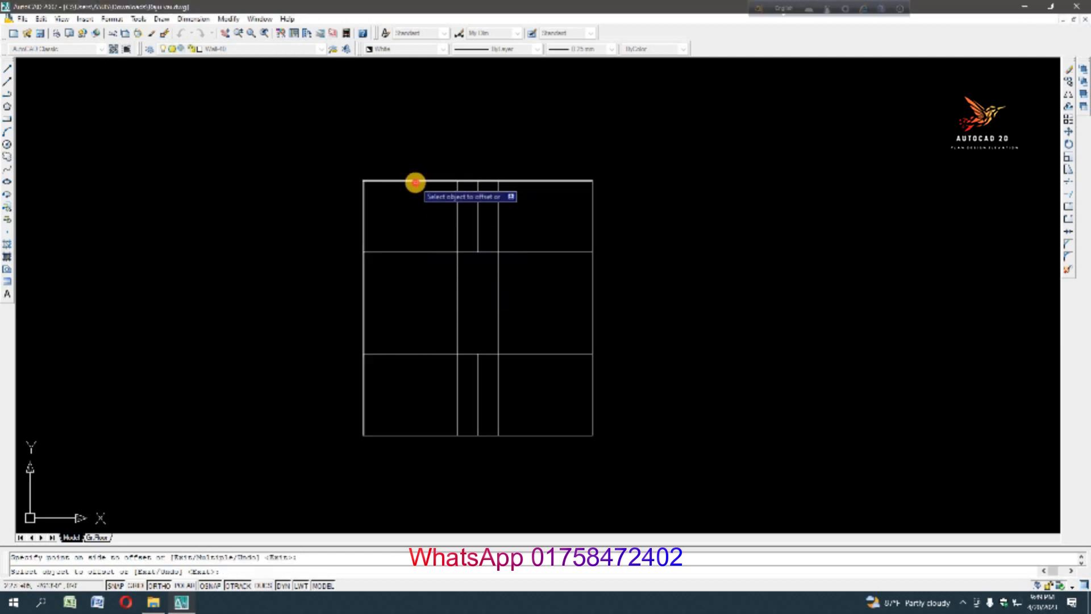
click(419, 206)
click(423, 435)
click(466, 400)
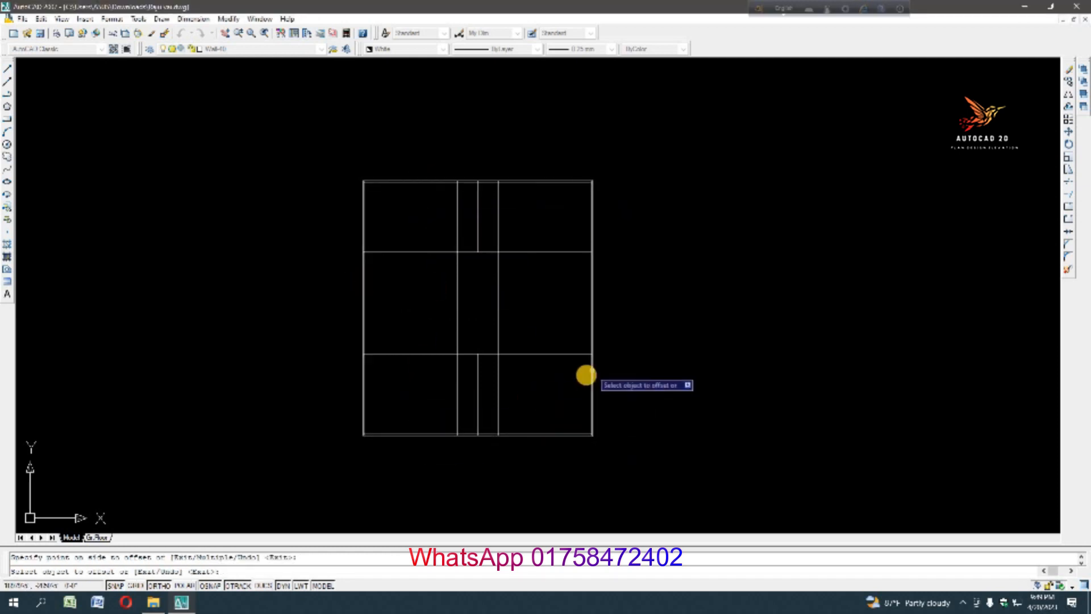
click(593, 373)
click(566, 373)
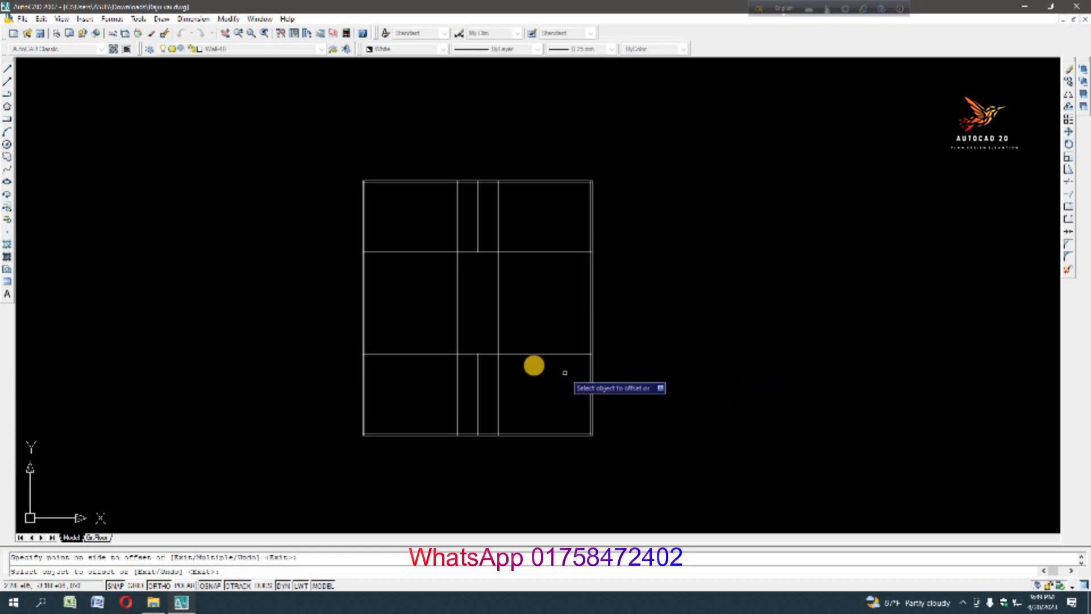
Offset the lower interior horizontal line 5" upward and the upper one 5" downward to form partition walls
click(531, 354)
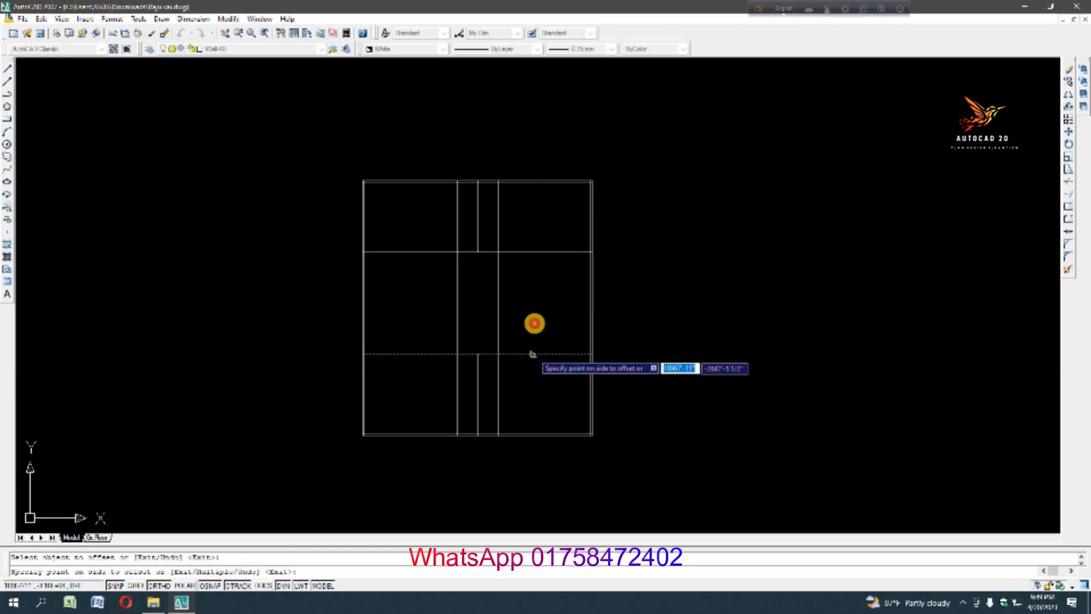
click(532, 326)
click(529, 252)
click(516, 282)
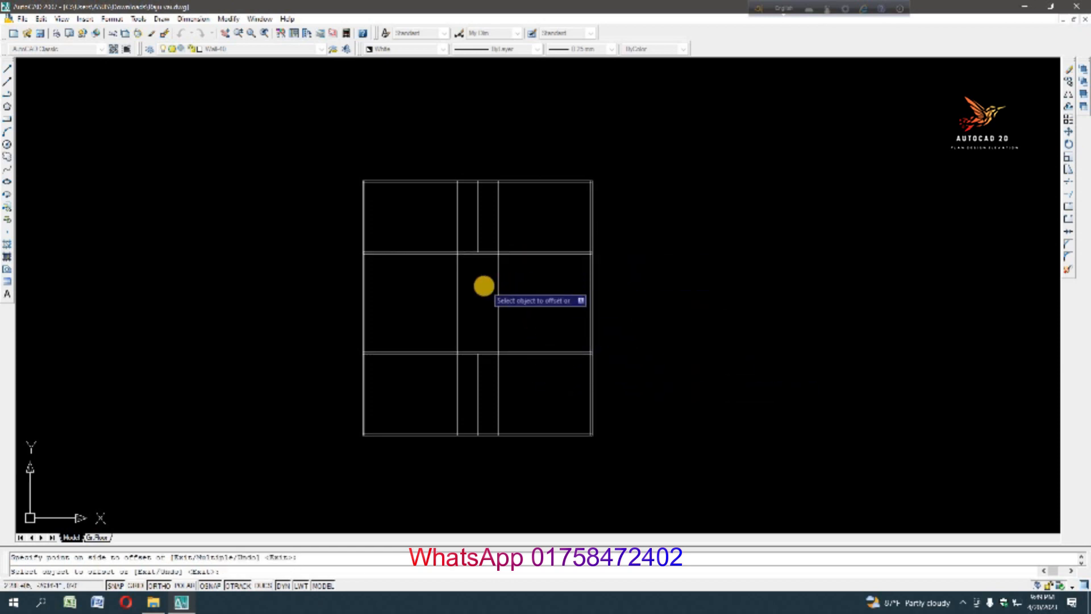
key(Escape)
Measure the clear depth between the two interior horizontal walls with a linear dimension and erase that dimension
scroll(369, 282, up, 3)
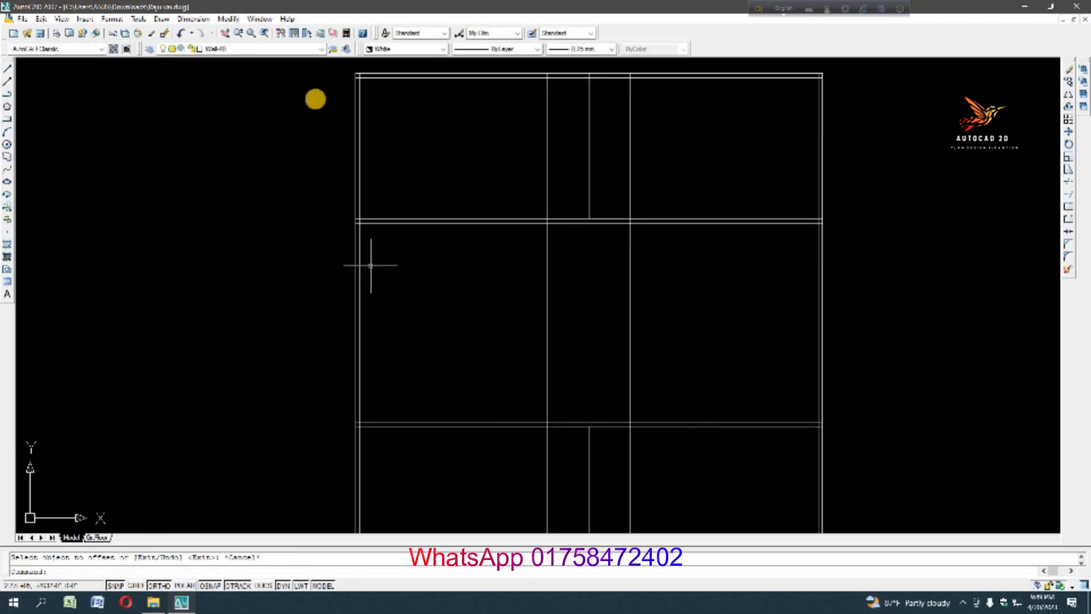
click(194, 18)
click(200, 48)
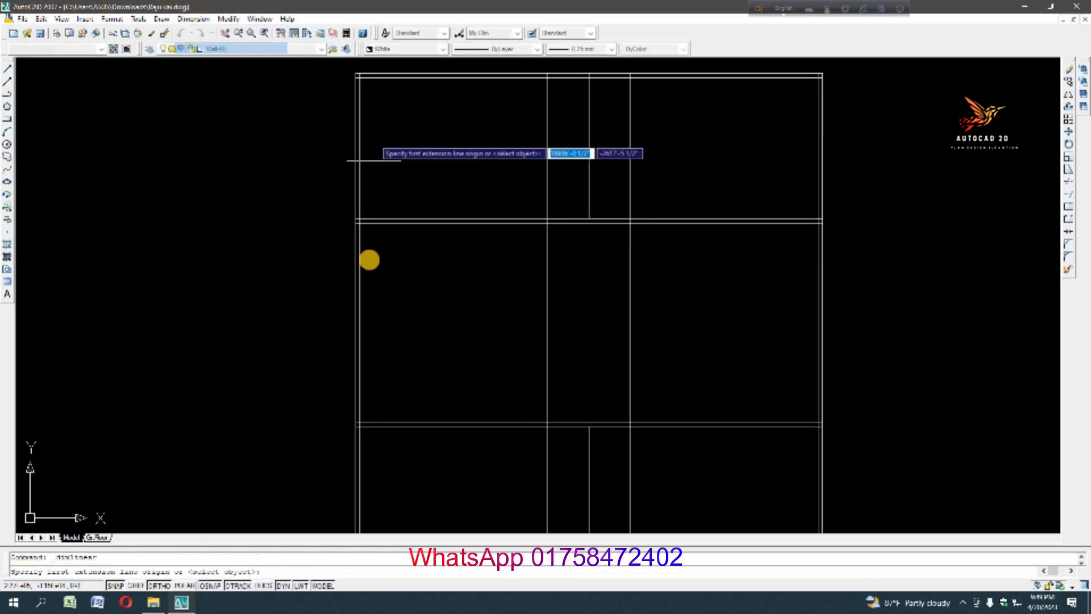
click(406, 224)
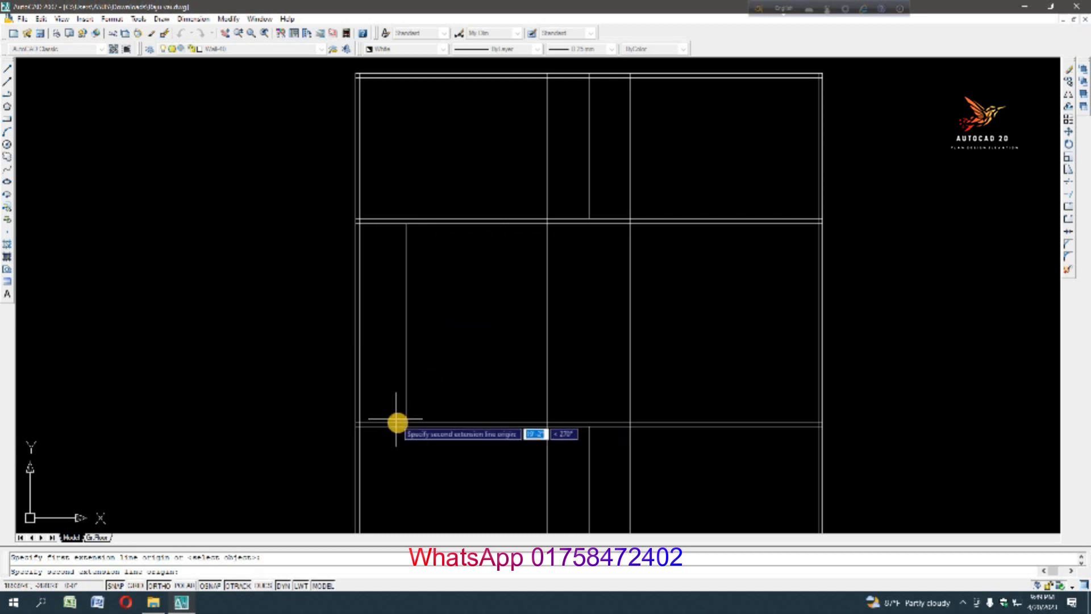
click(407, 424)
click(401, 382)
scroll(436, 312, down, 5)
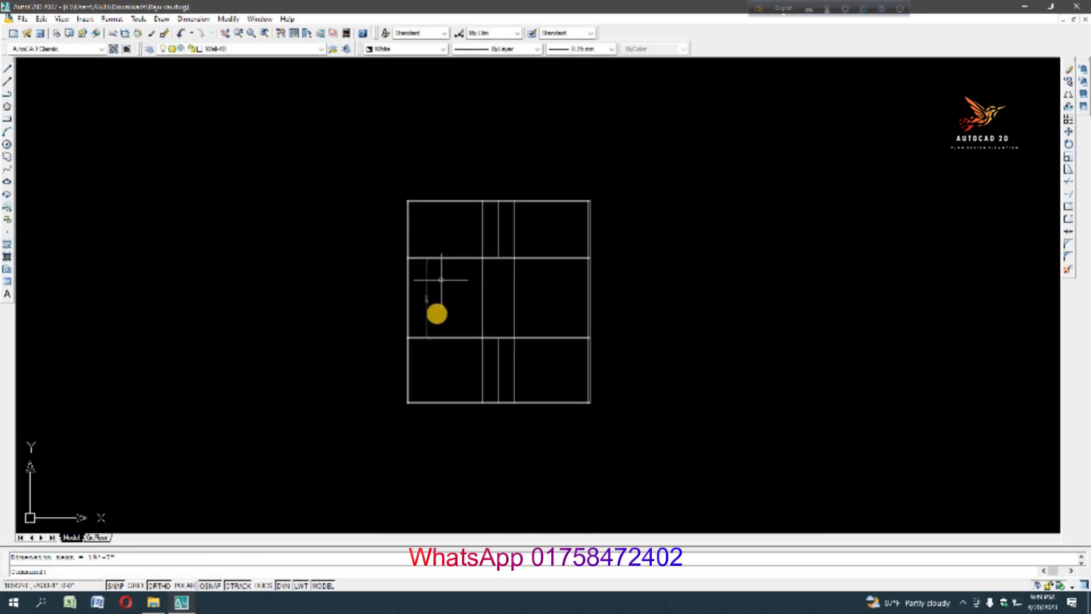
scroll(431, 313, up, 4)
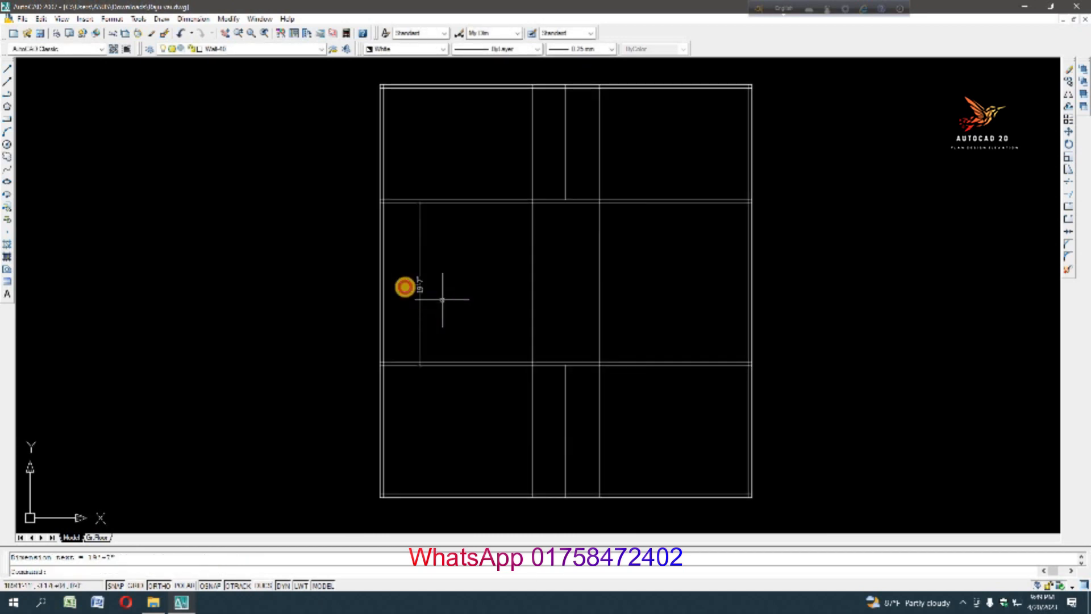
click(483, 268)
click(405, 286)
key(Delete)
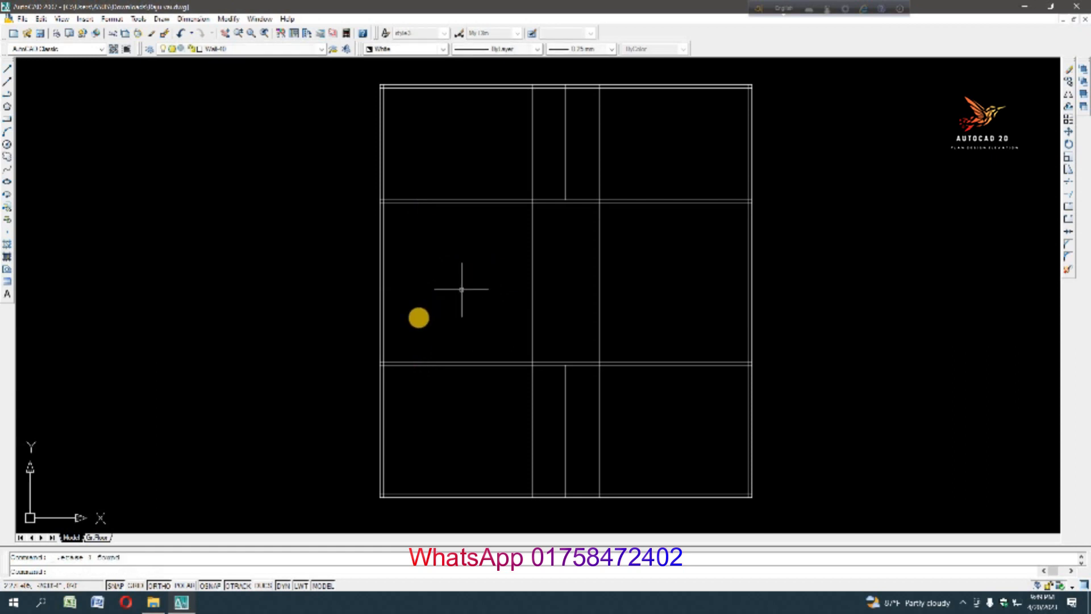
Measure the clear depth of the bottom-left room with a linear dimension and erase that dimension
scroll(463, 358, down, 5)
scroll(457, 359, up, 6)
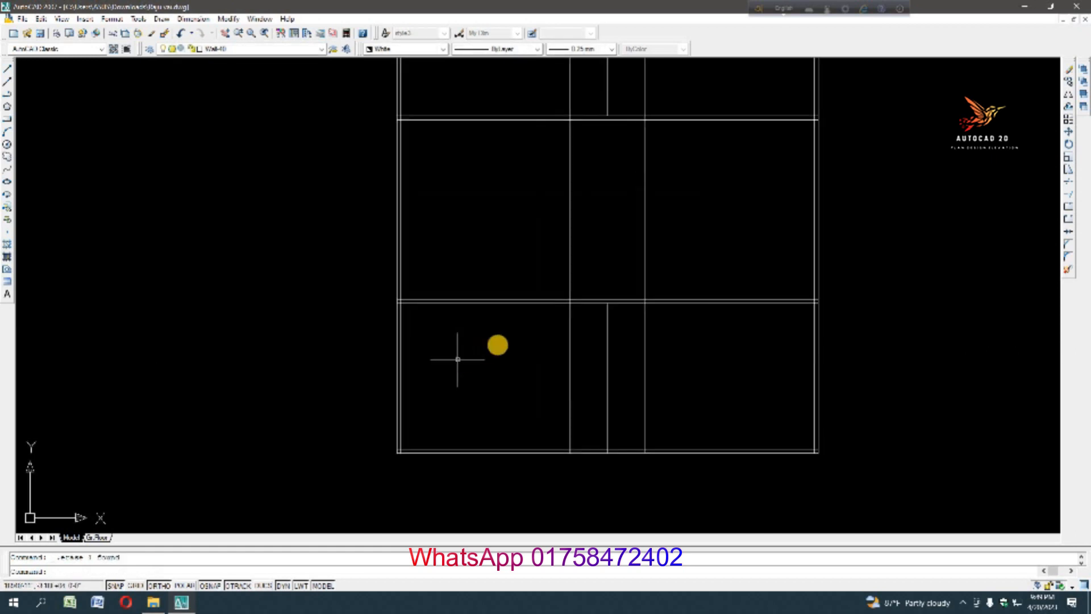
click(194, 18)
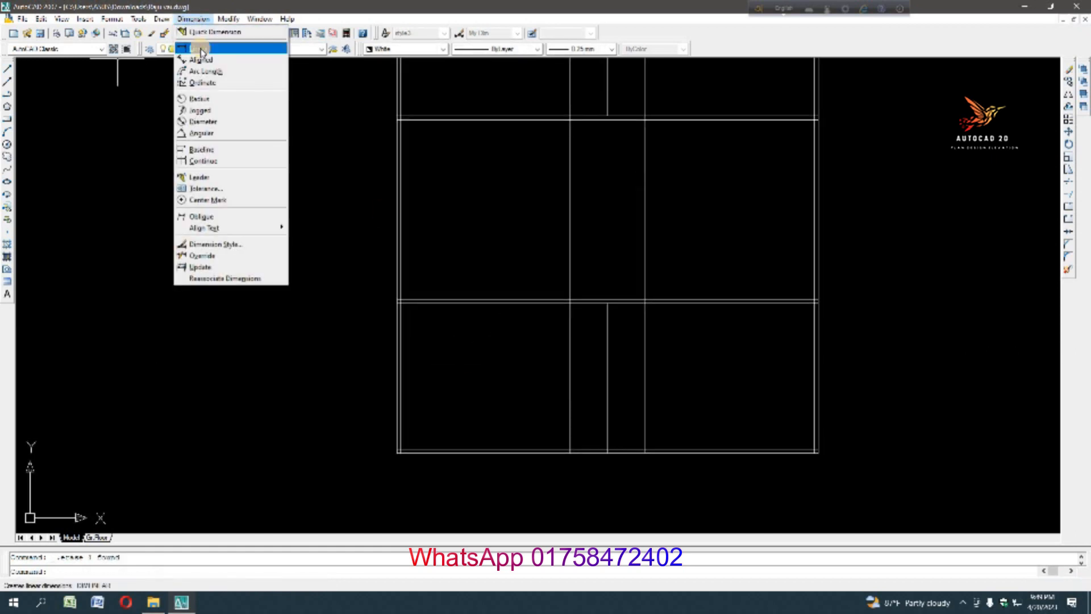
click(204, 48)
click(498, 301)
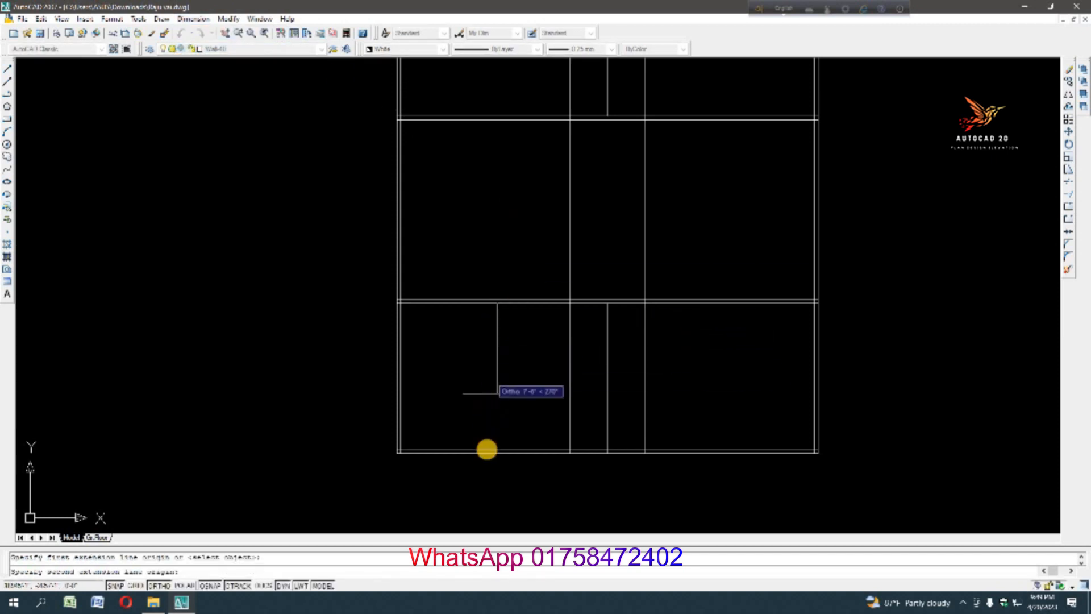
click(497, 450)
click(491, 426)
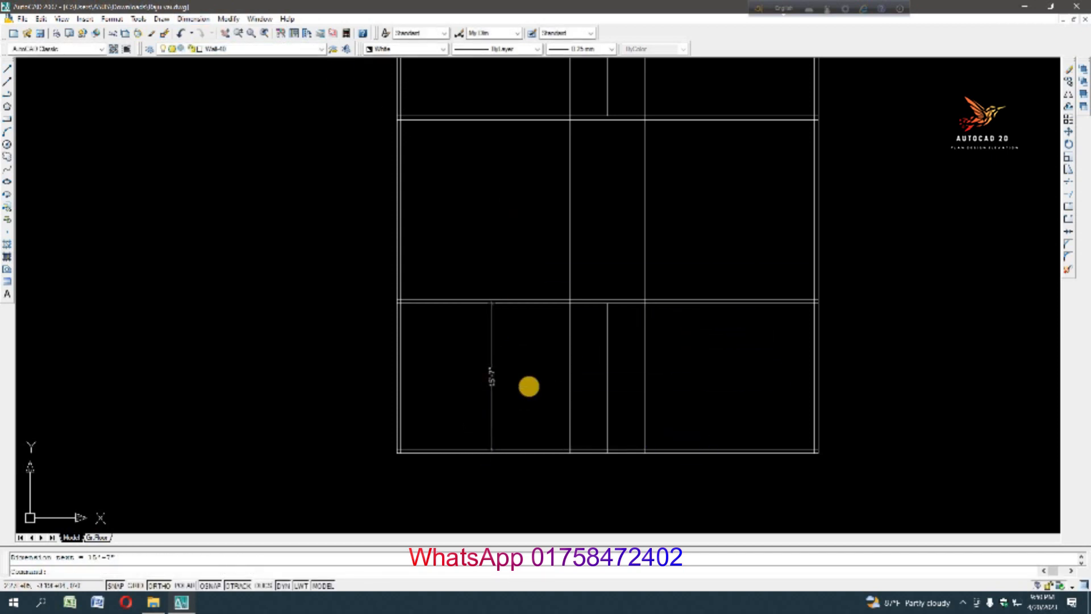
click(527, 377)
click(469, 362)
key(Delete)
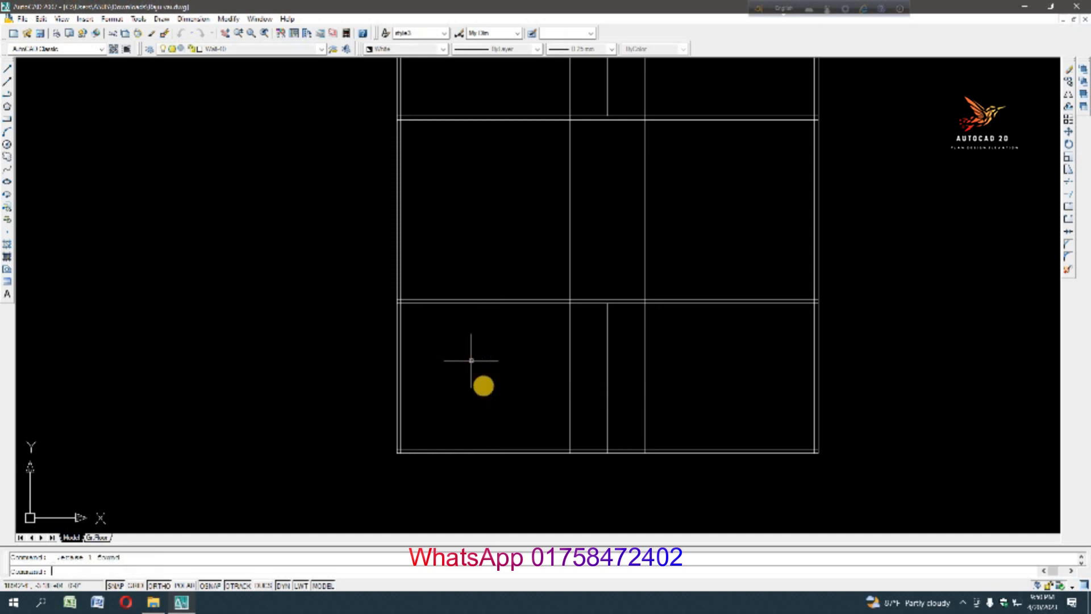
Measure the clear depth of the top-left room with a linear dimension and erase that dimension
scroll(483, 375, down, 4)
scroll(512, 267, up, 3)
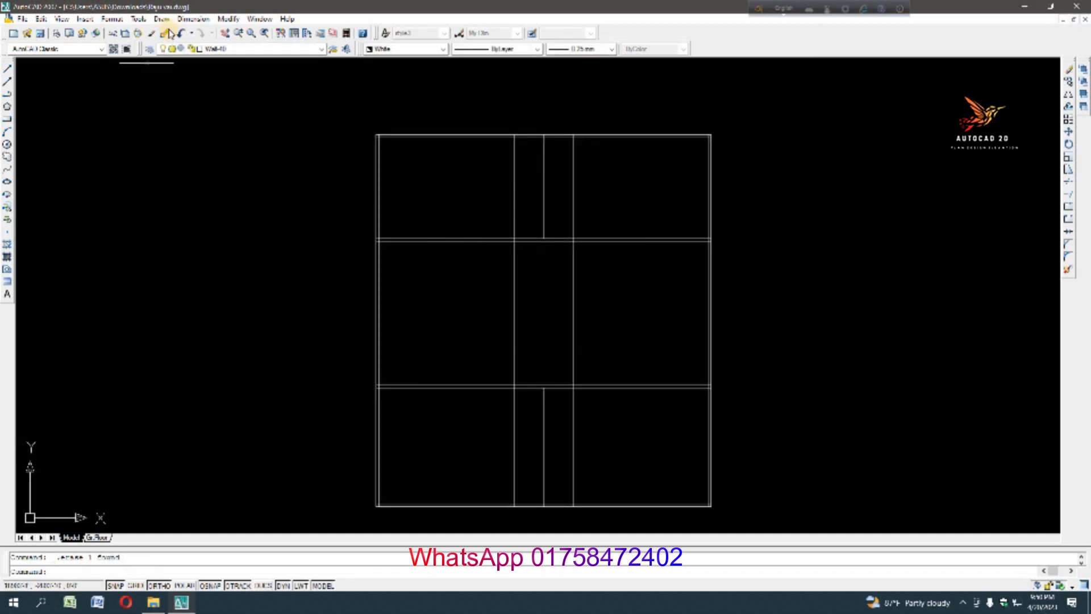
click(185, 19)
click(204, 49)
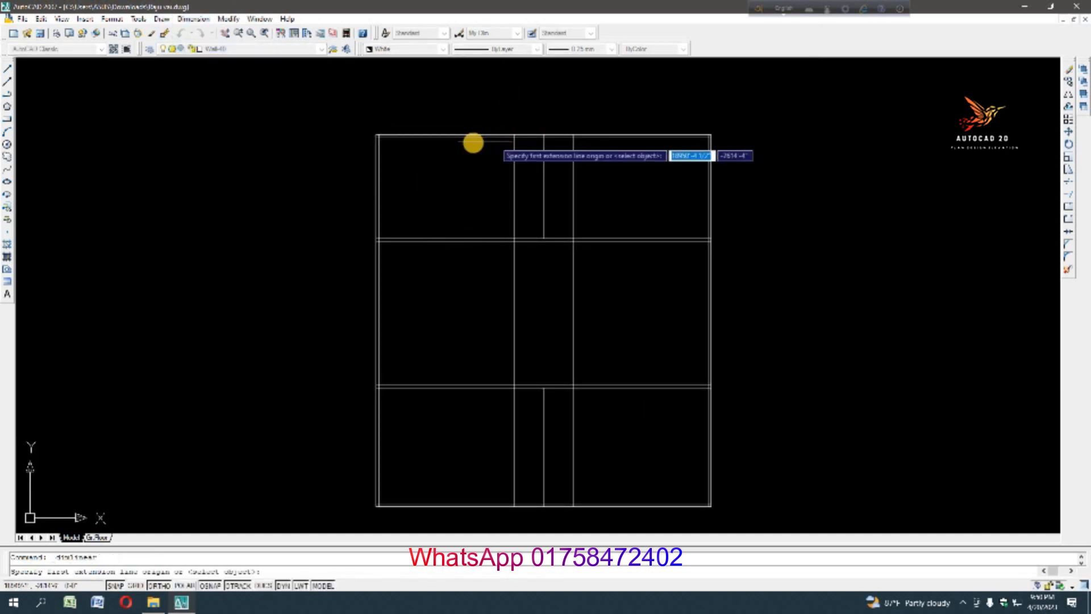
click(470, 136)
click(469, 238)
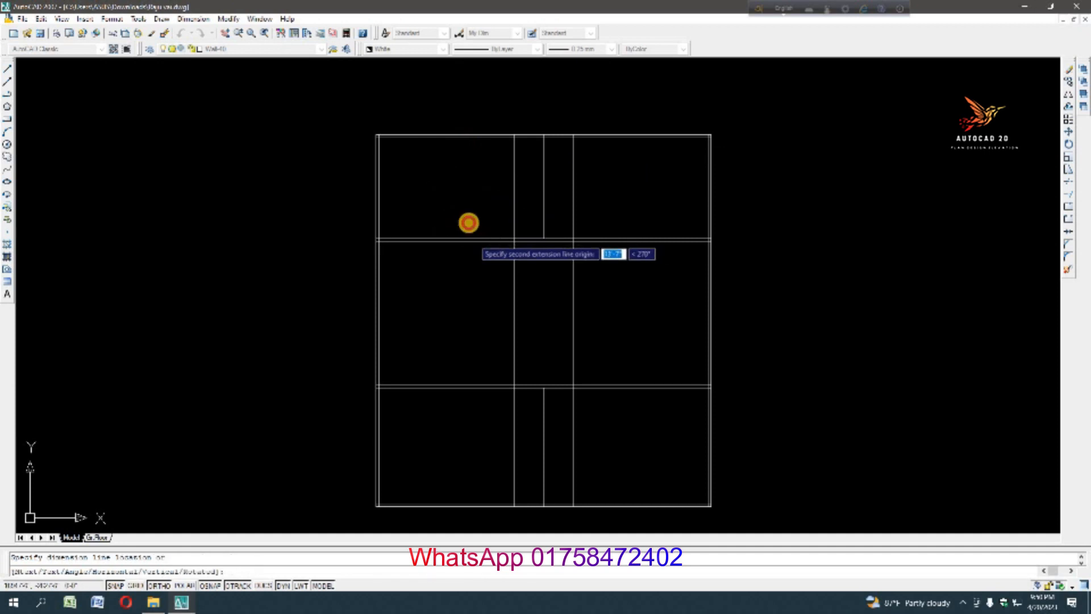
click(467, 222)
scroll(481, 200, up, 4)
scroll(483, 202, down, 2)
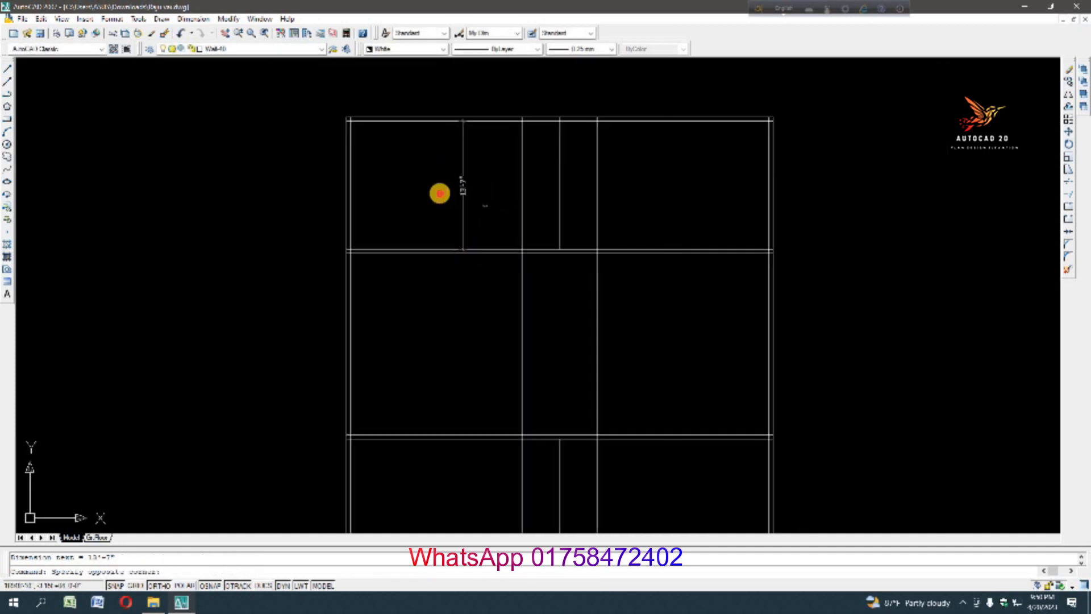
click(440, 193)
key(Delete)
Offset the upper line of the lower horizontal partition 10' upward into the middle section
scroll(421, 236, down, 4)
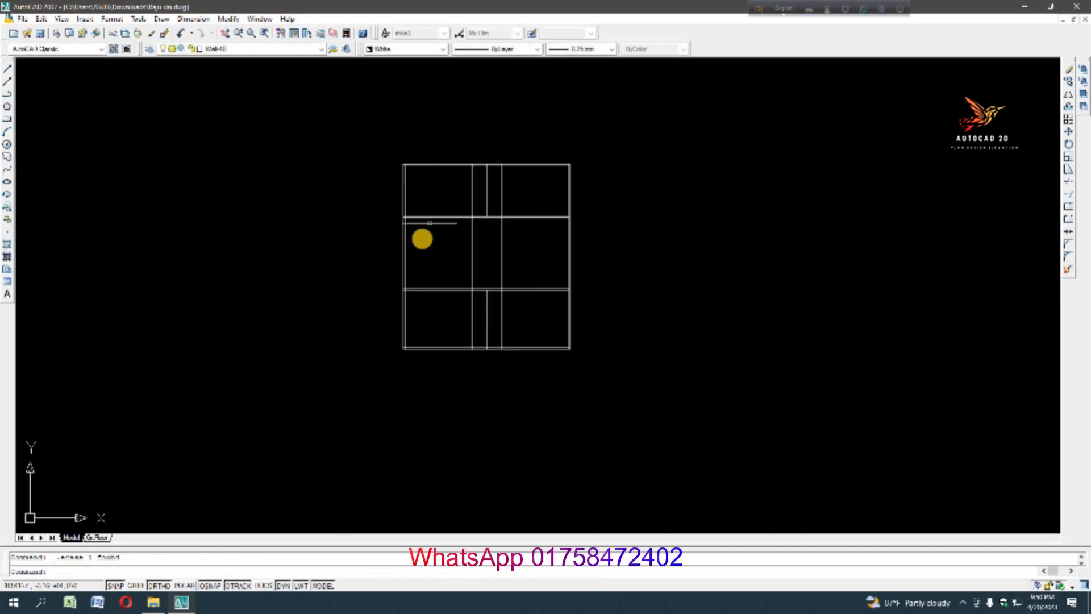
scroll(422, 238, up, 5)
text(o)
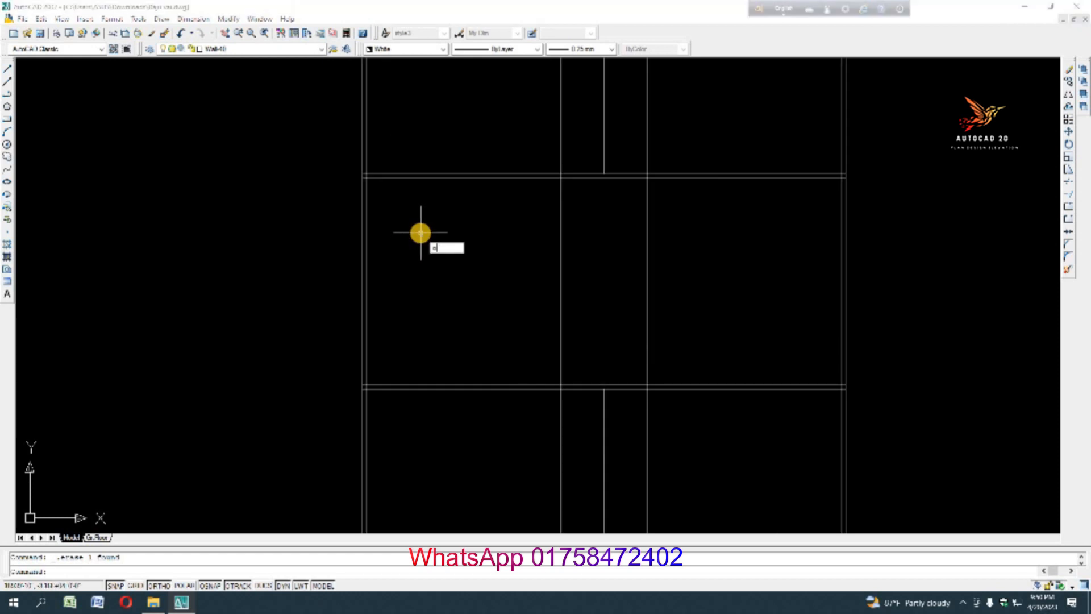
key(Return)
text(1)
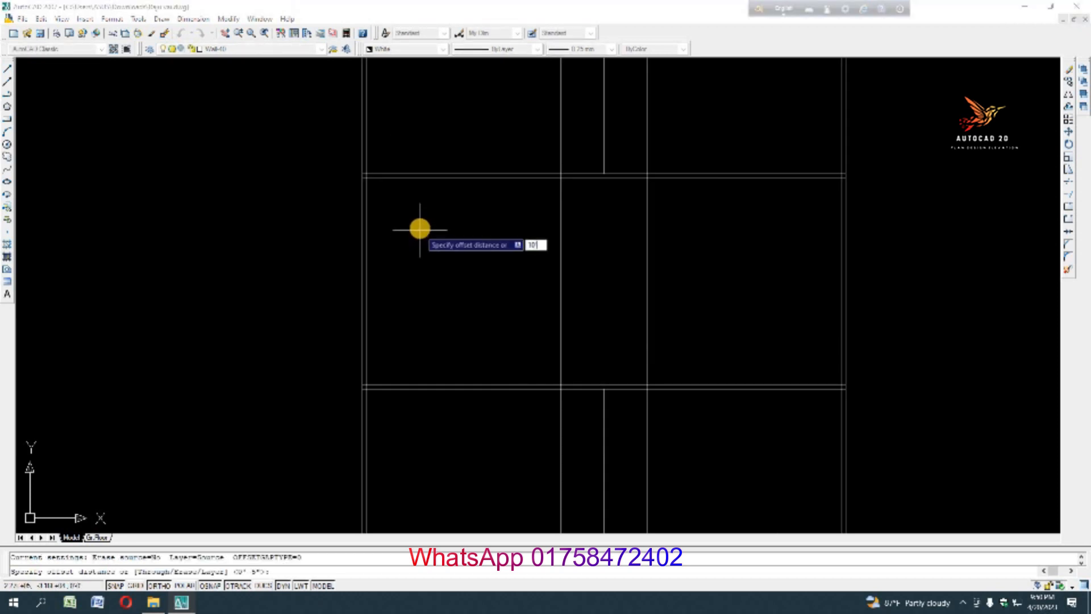
text(0)
key(Return)
click(424, 385)
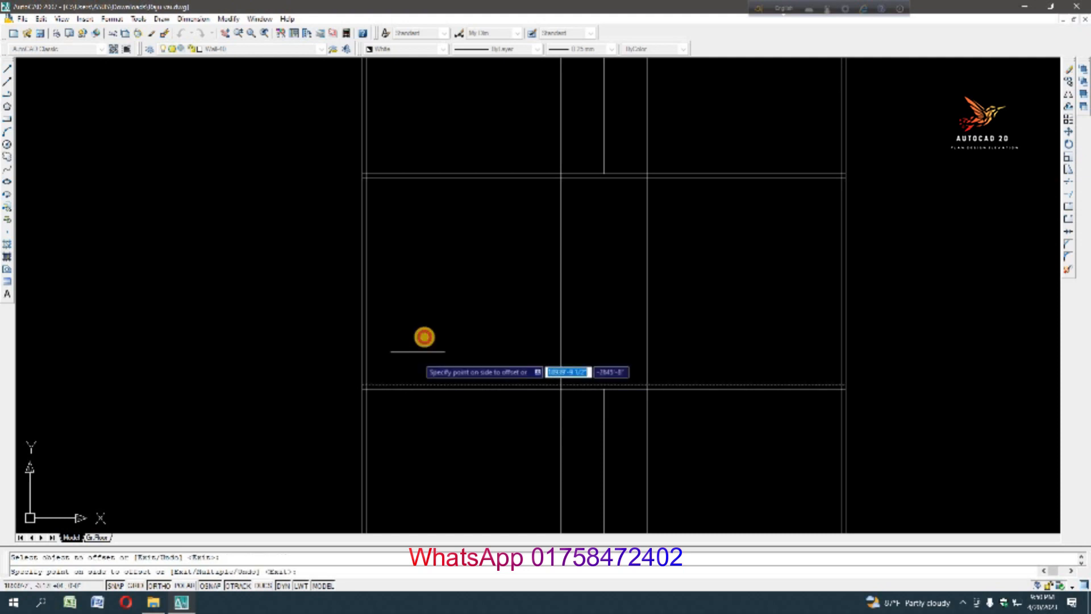
click(424, 336)
key(Return)
Offset the new middle horizontal line 5" upward to give the partition its wall thickness
key(Return)
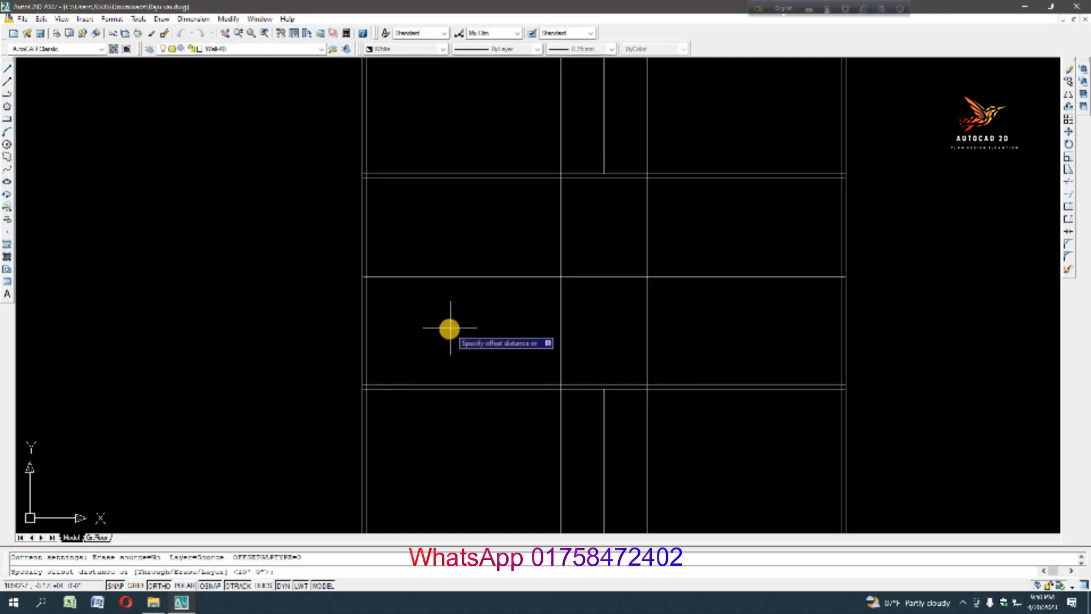
text(5)
key(Return)
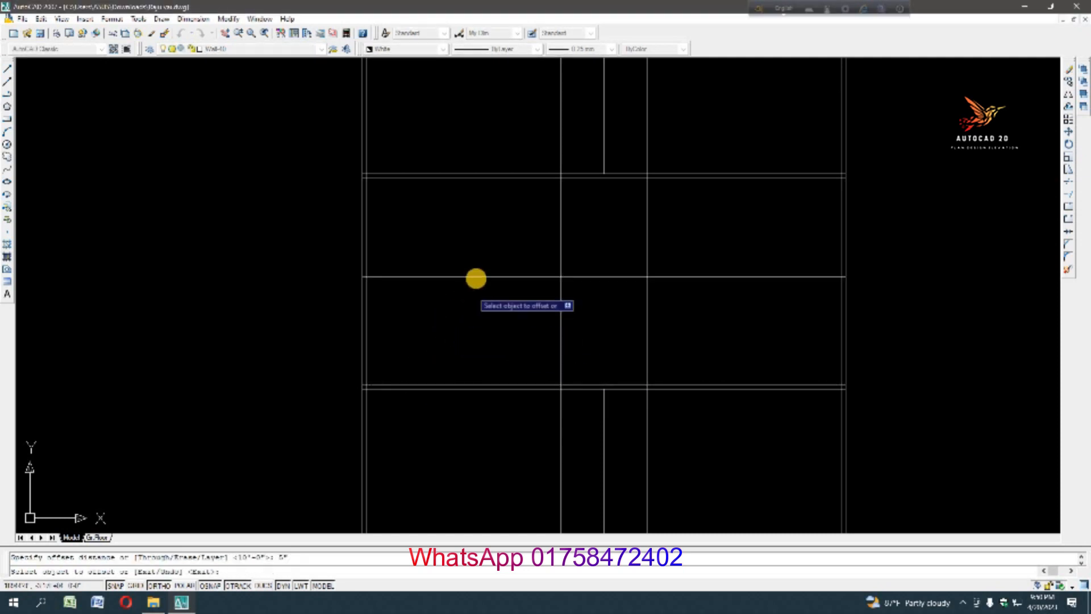
click(475, 277)
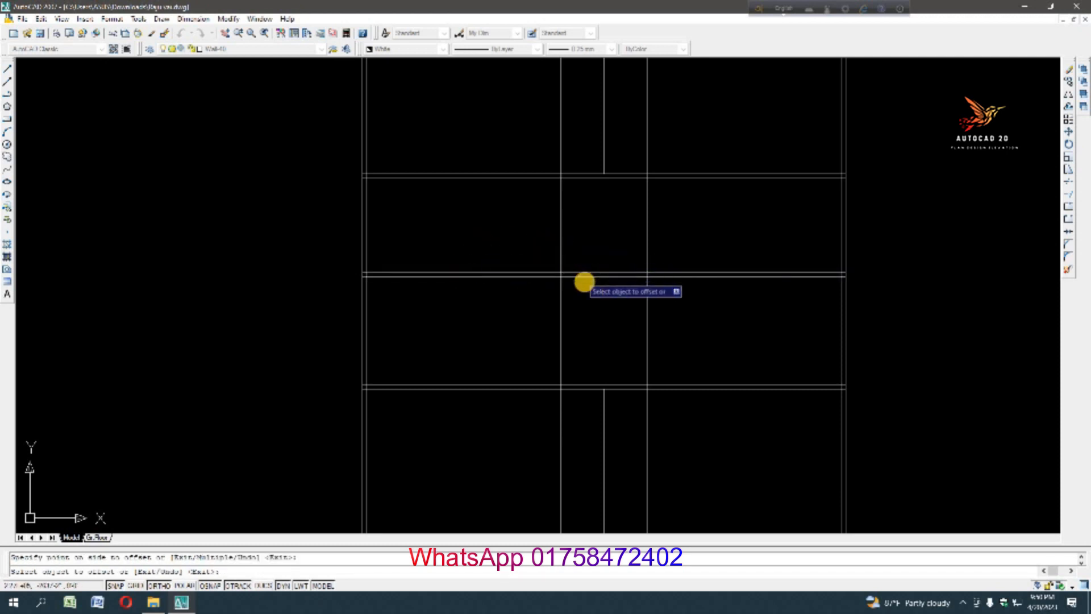
scroll(478, 288, down, 2)
scroll(461, 292, up, 3)
key(Escape)
Offset the left and right corridor lines 5" inward toward the centre line as wall thickness
scroll(568, 294, down, 6)
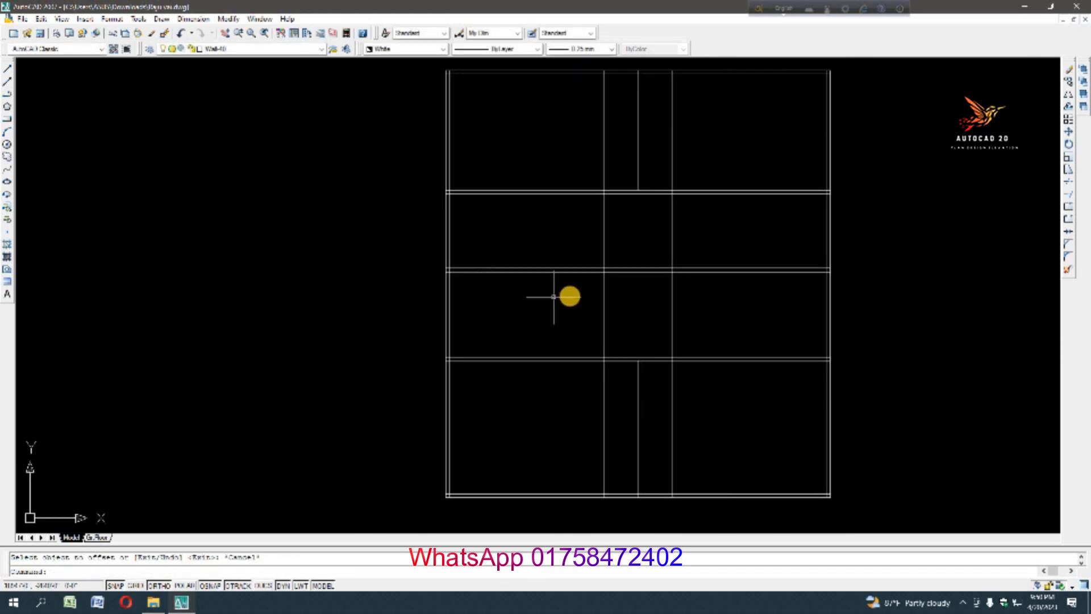
scroll(629, 332, up, 5)
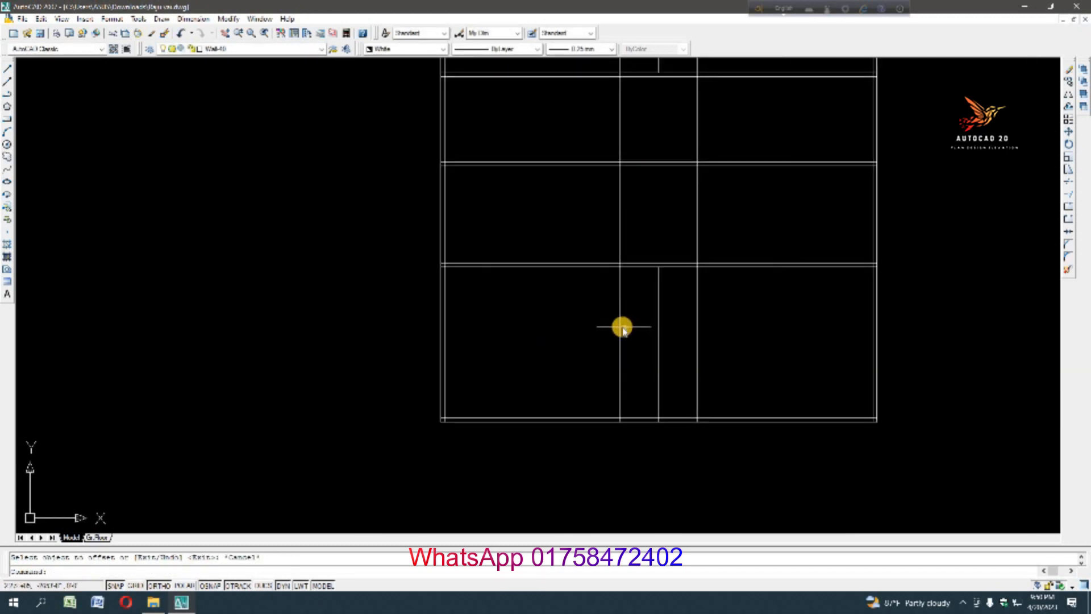
text(o)
key(Return)
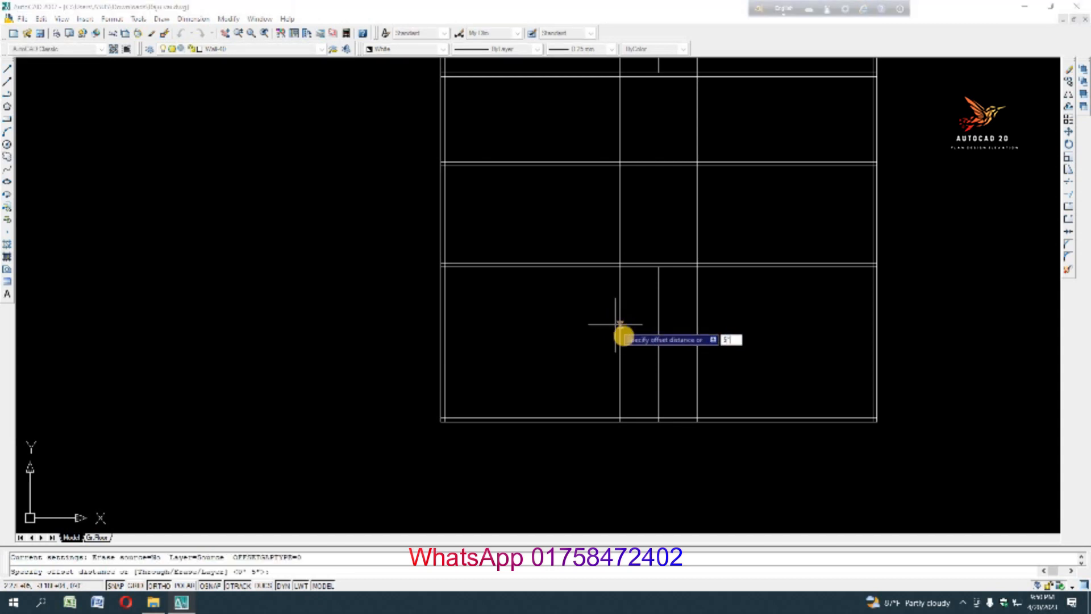
key(Return)
click(619, 335)
click(693, 328)
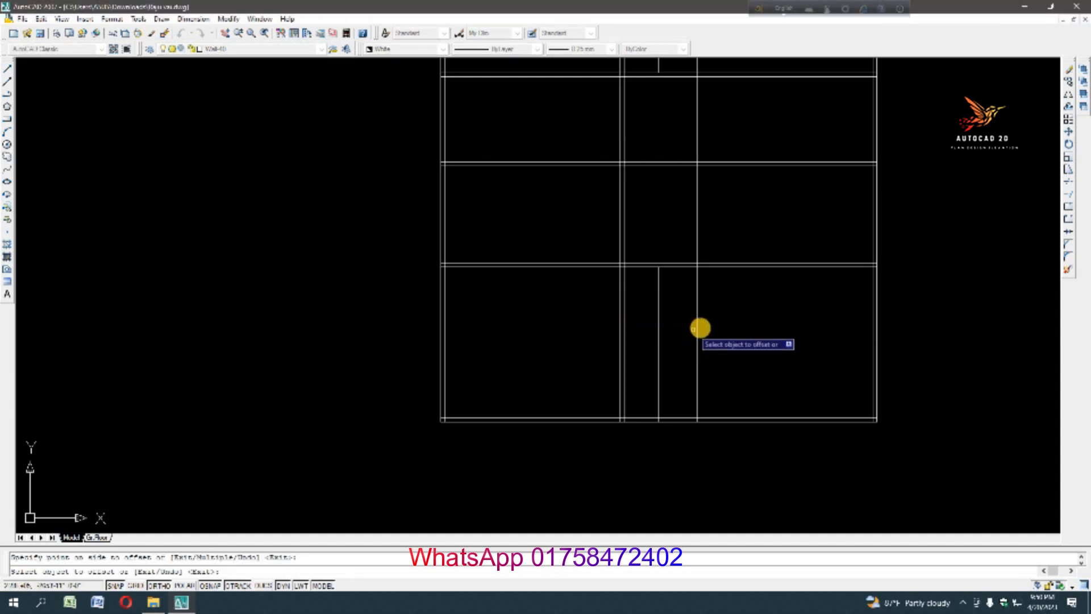
scroll(600, 329, down, 4)
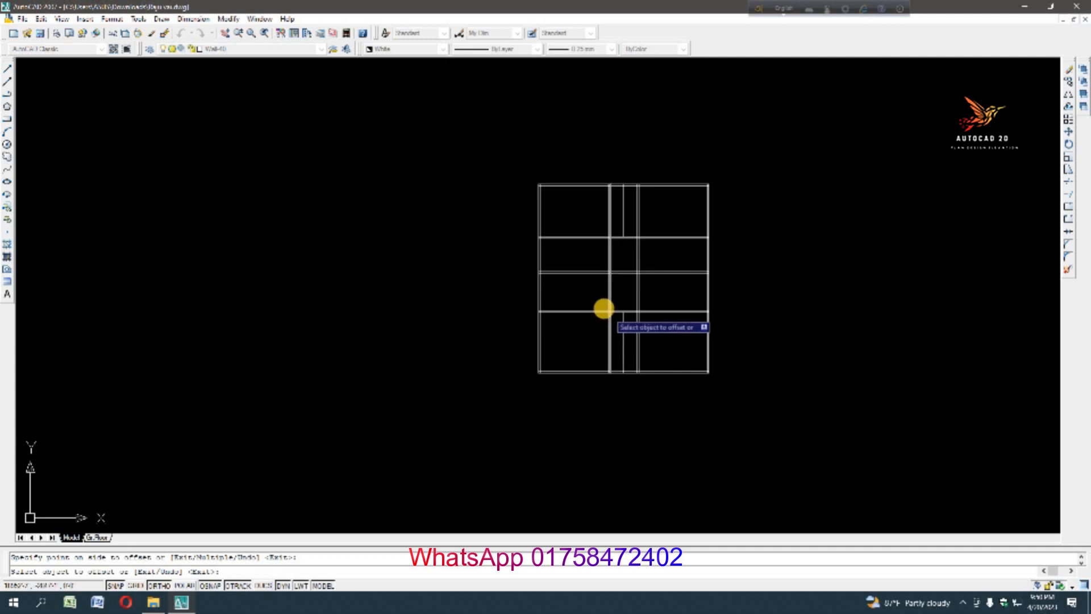
scroll(620, 310, up, 3)
key(Escape)
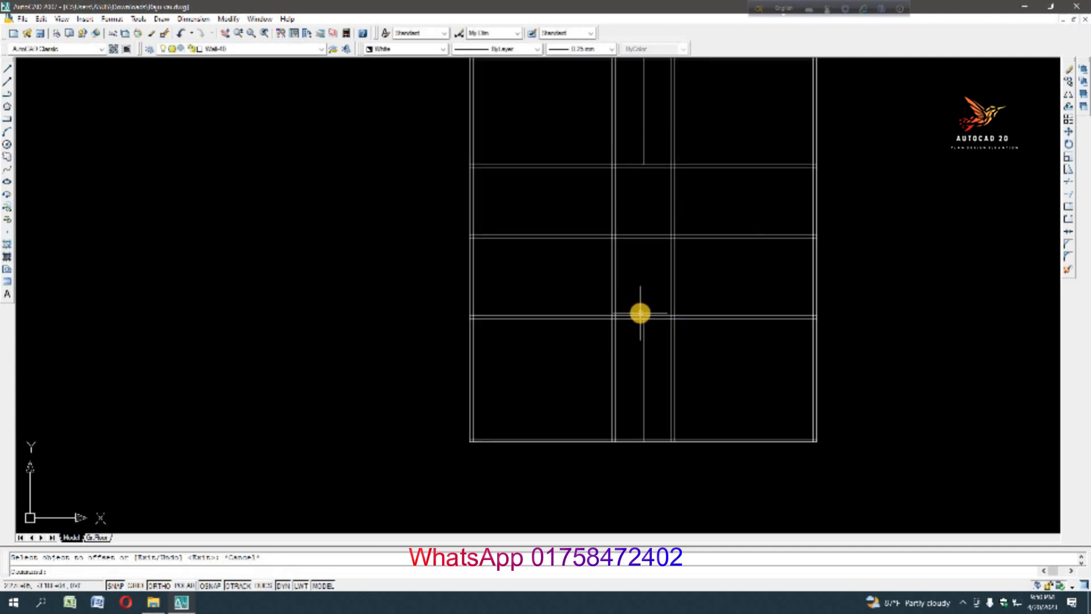
Offset the outer line of the left corridor wall 3.5' to the left
scroll(640, 313, down, 4)
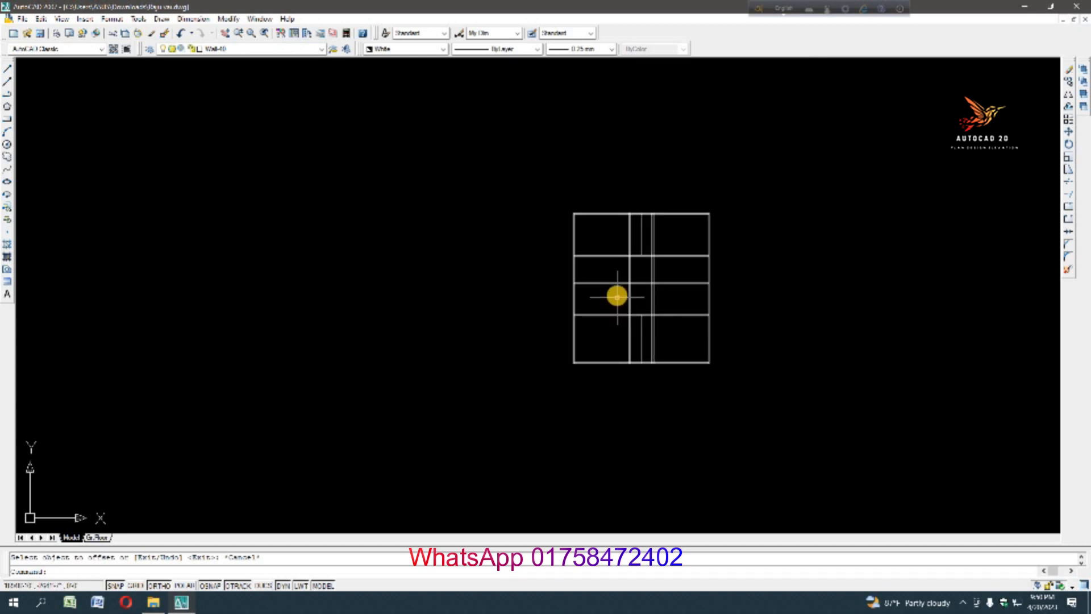
text(o)
key(Return)
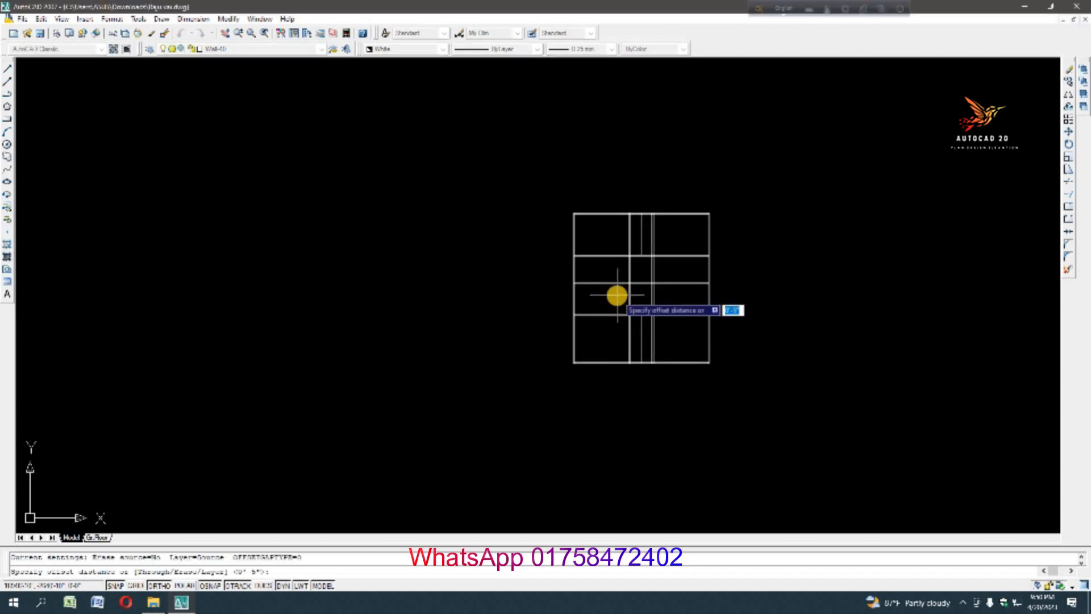
text(3.5)
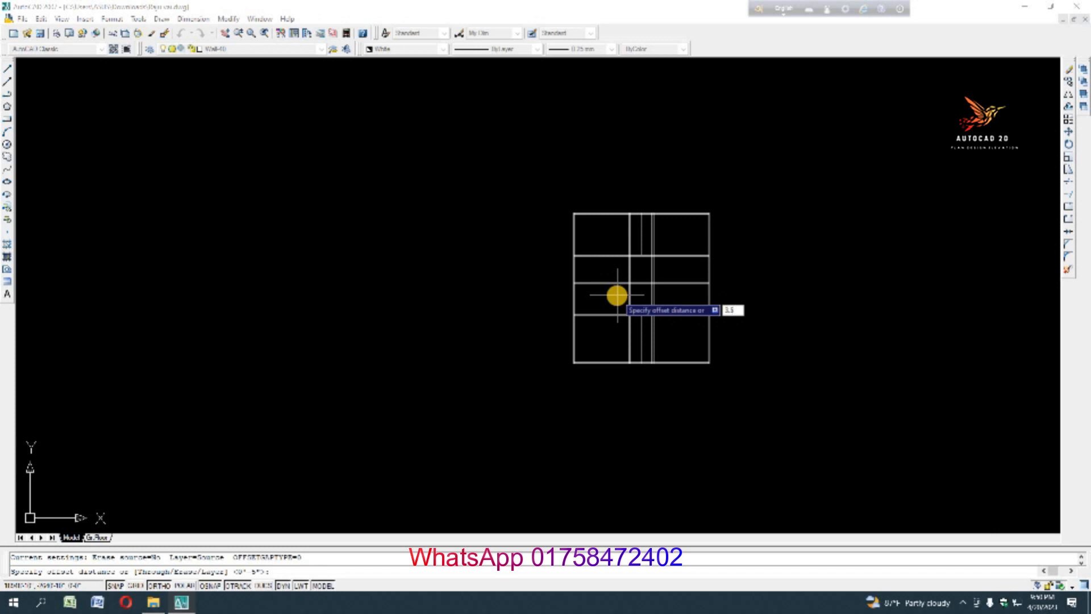
key(Return)
scroll(627, 331, up, 5)
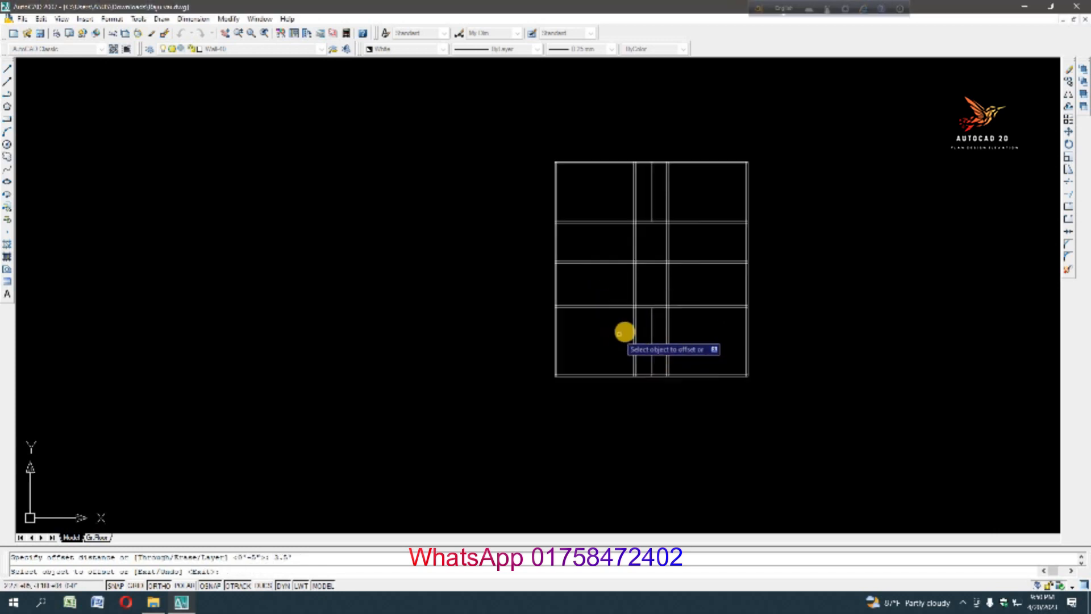
click(651, 320)
click(597, 320)
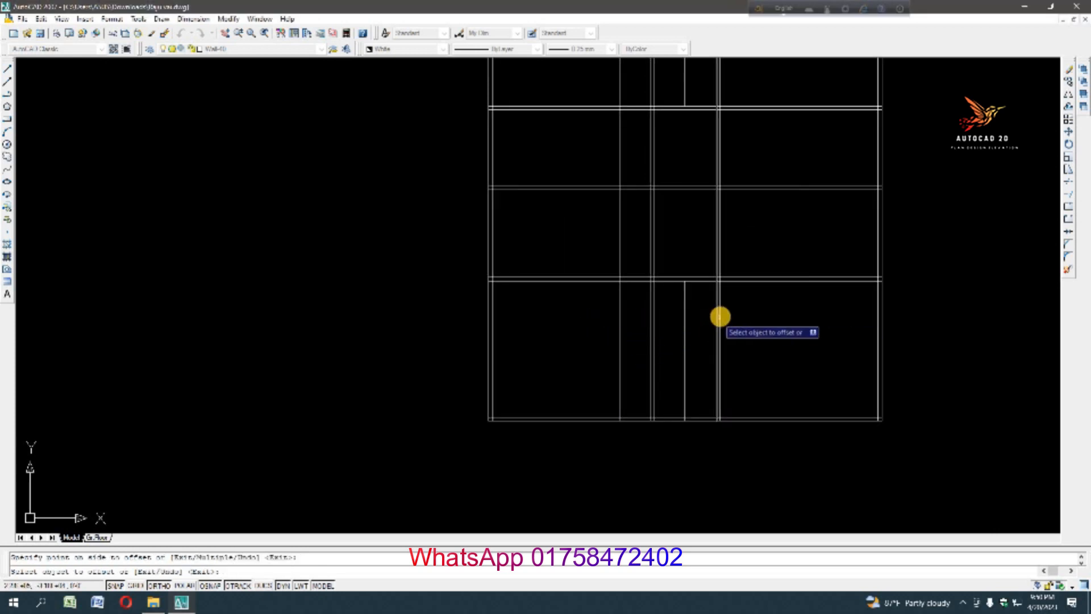
Offset the right corridor wall's outer line 3.5' to the right and trim an opening in the lower horizontal partition between them
click(721, 316)
click(1070, 182)
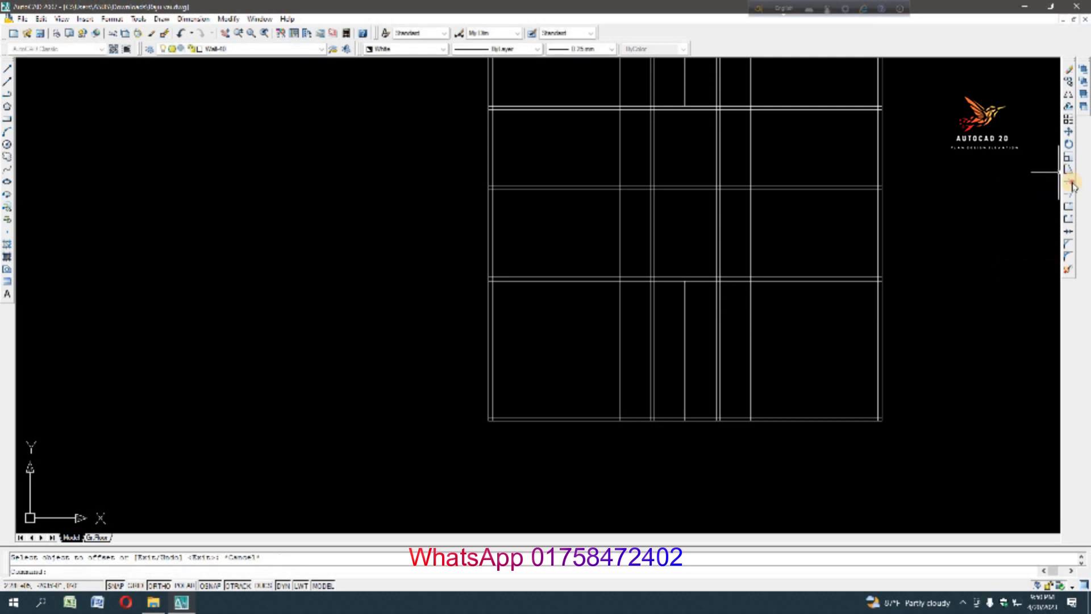
right_click(779, 261)
scroll(755, 269, up, 5)
click(707, 276)
click(721, 346)
click(710, 340)
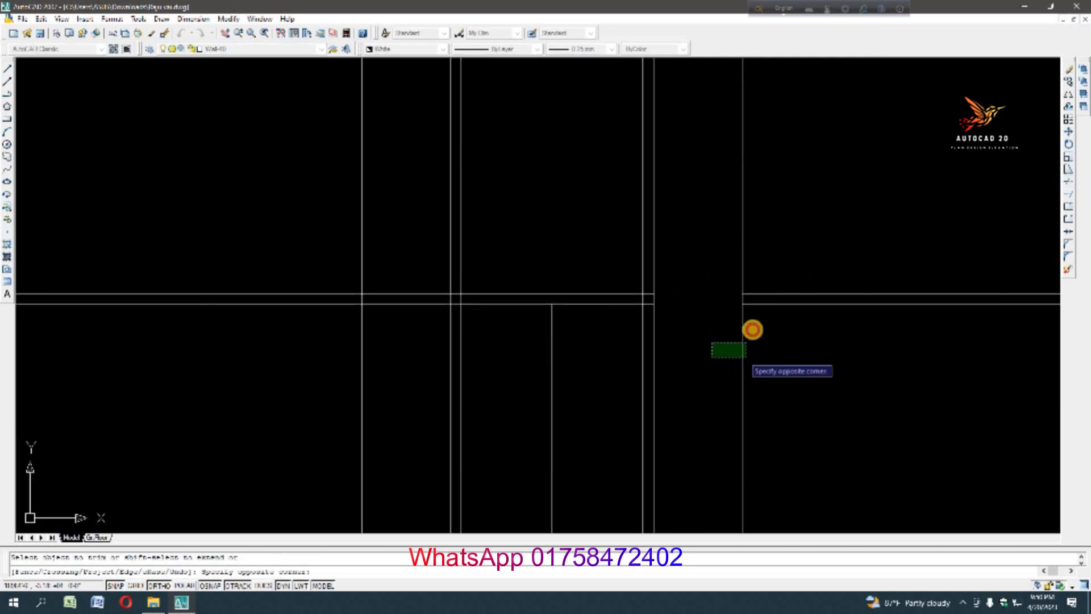
click(744, 356)
click(735, 216)
click(795, 220)
Trim the lower partition between the left guide line and left corridor wall, and remove the guide line below that partition
scroll(794, 220, down, 5)
scroll(567, 275, up, 2)
scroll(607, 275, up, 2)
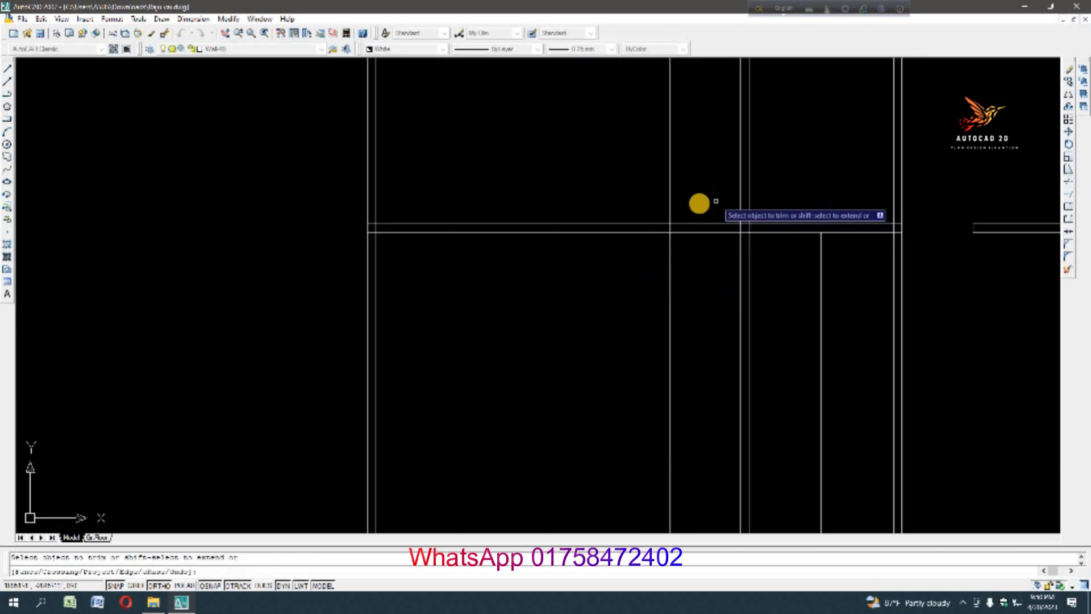
click(699, 202)
click(724, 253)
click(599, 270)
click(680, 304)
scroll(687, 248, down, 5)
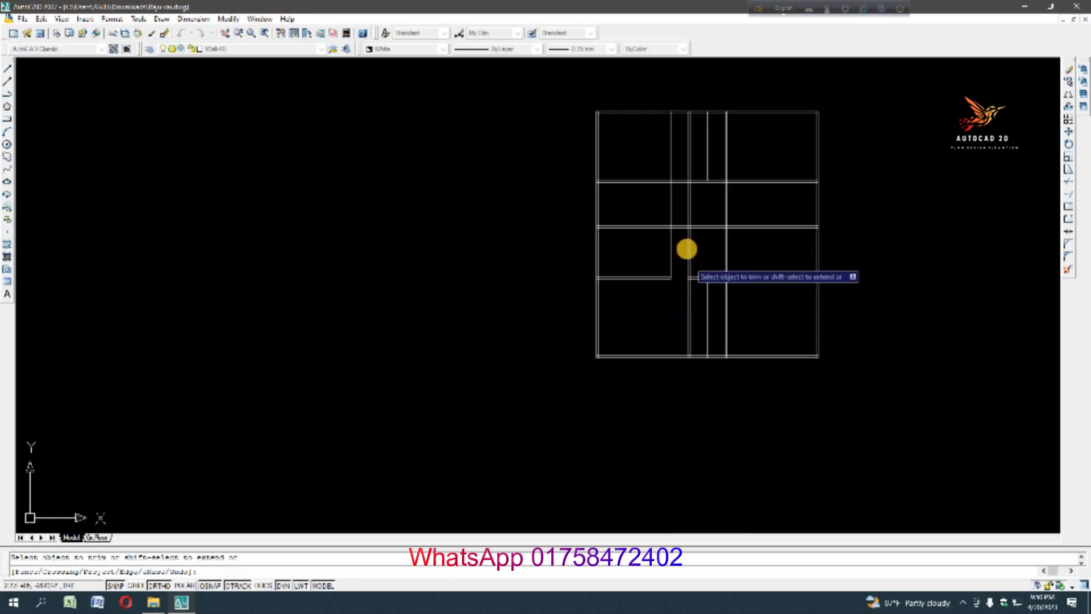
Remove the left guide line above the middle horizontal partition, trimming its middle piece and erasing the upper remainder
scroll(676, 231, up, 1)
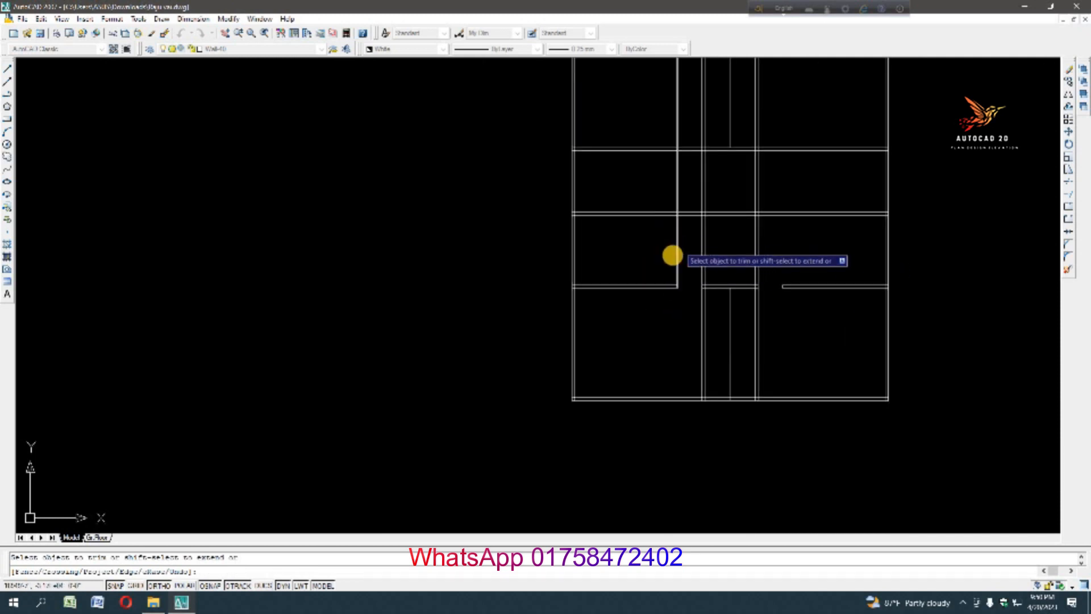
scroll(674, 195, down, 1)
scroll(672, 225, up, 2)
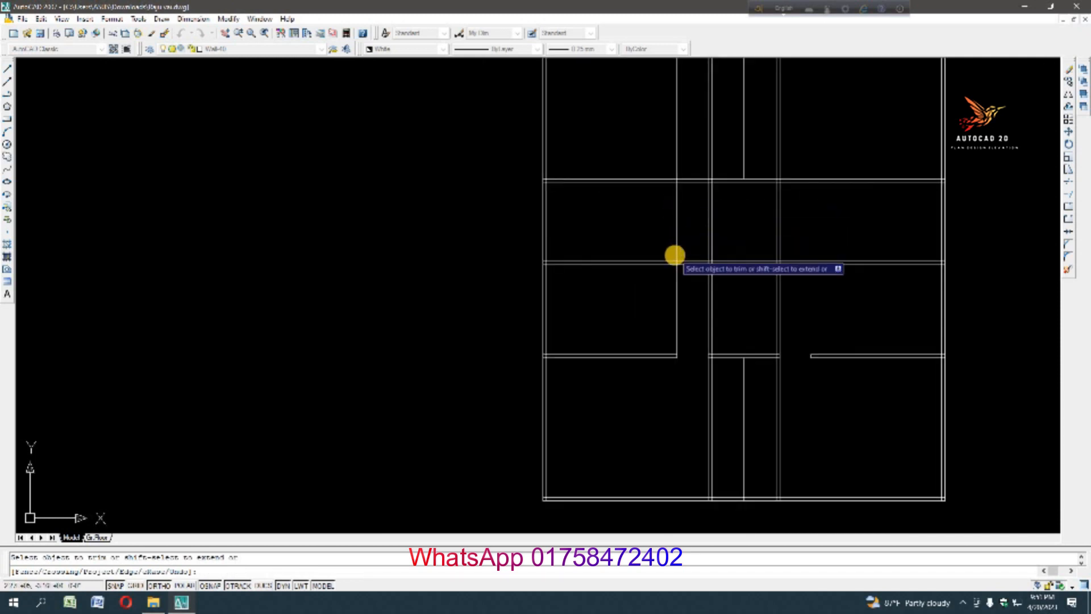
click(660, 244)
click(691, 249)
key(Escape)
click(695, 157)
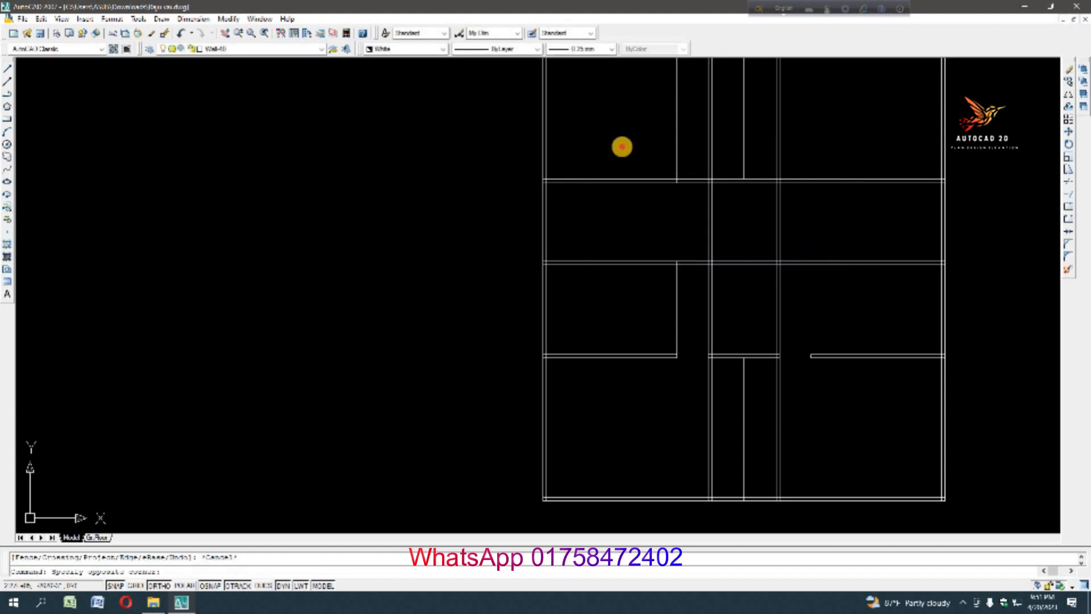
click(622, 146)
key(Delete)
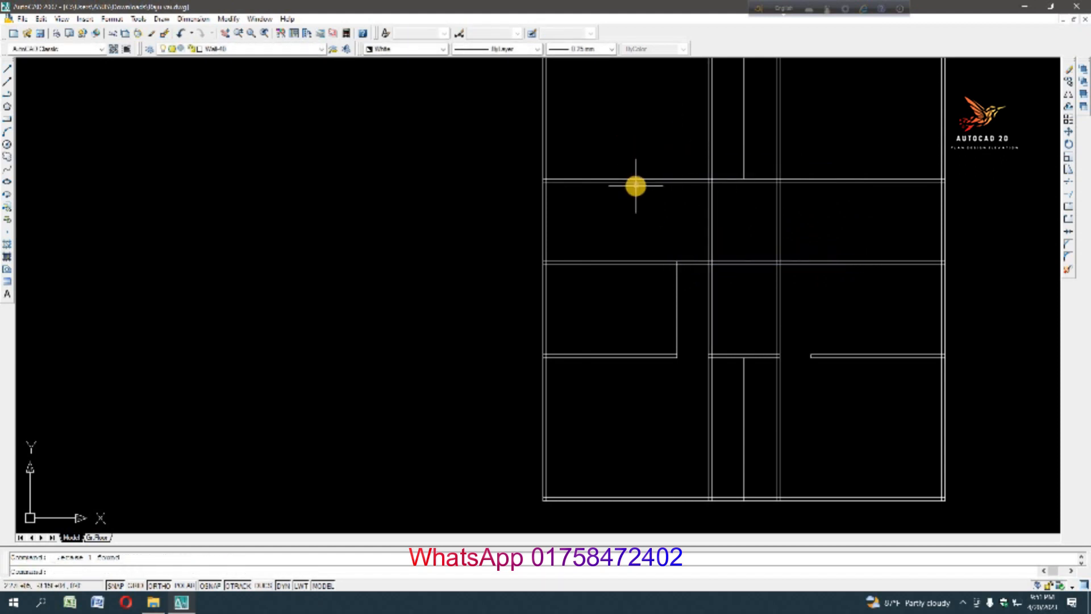
Offset the short vertical line between the middle and lower partitions 5" to the left as wall thickness
text(o)
key(Return)
text(5)
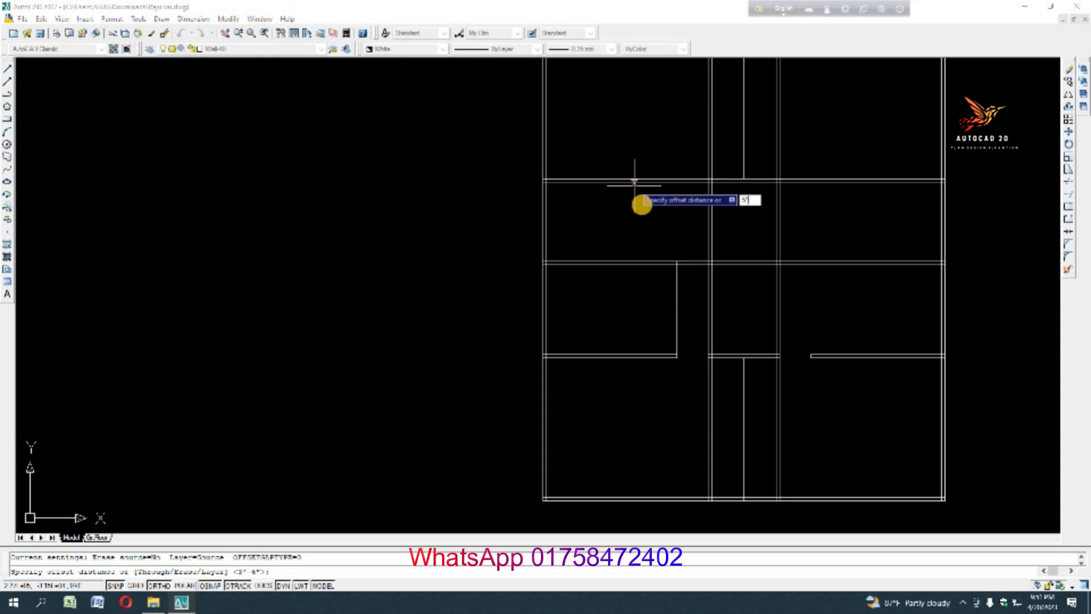
key(Return)
key(Escape)
Trim the middle horizontal partition between the short vertical wall and the left corridor wall
scroll(676, 282, up, 3)
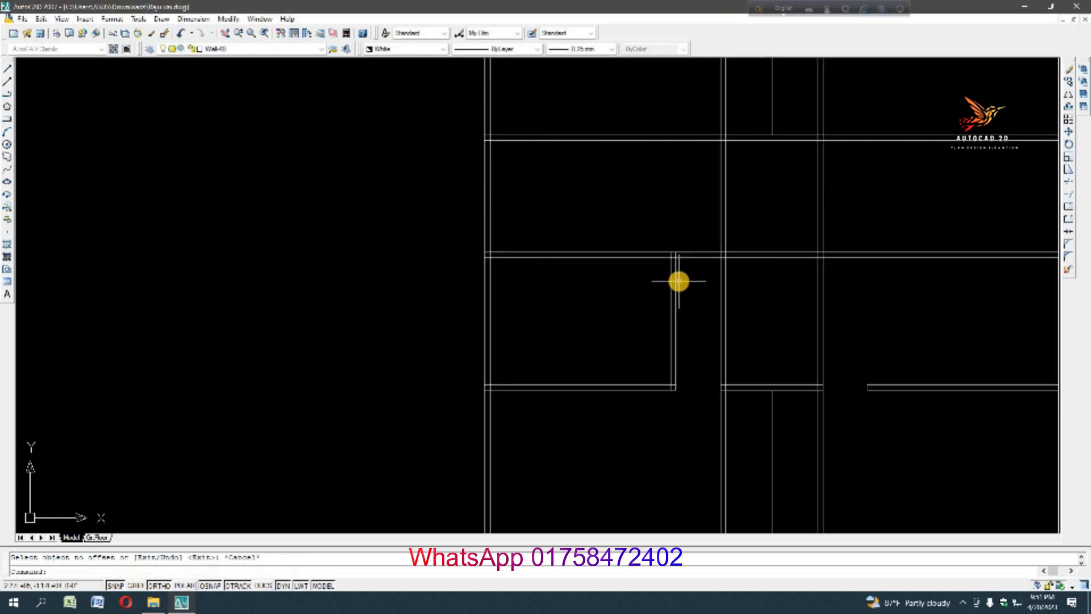
click(1068, 181)
key(Return)
scroll(682, 262, down, 3)
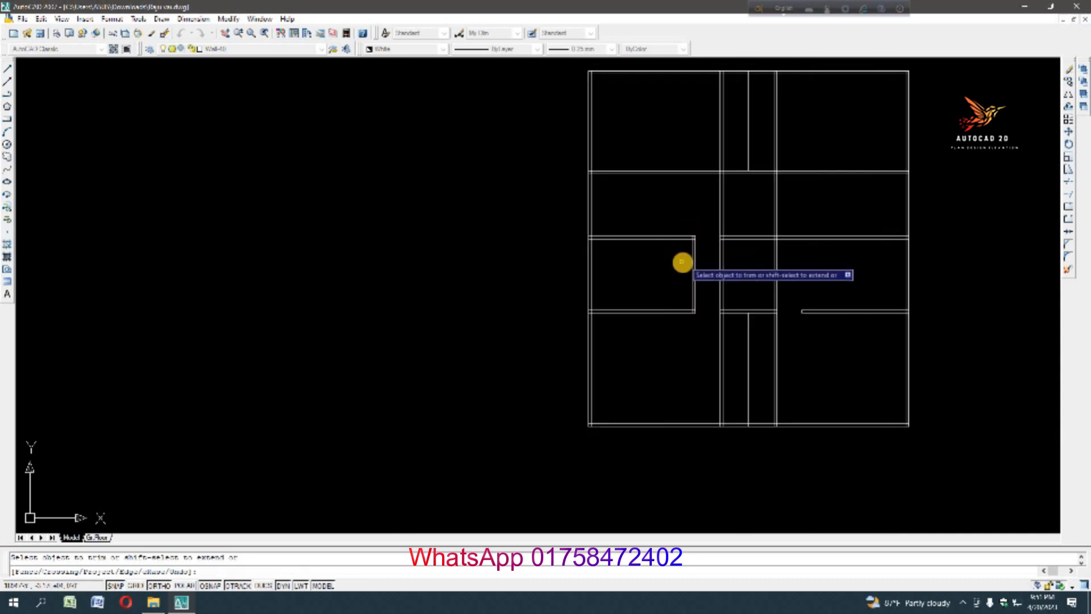
key(Escape)
Offset the lower line of the left middle partition 3.5' downward into the small room
scroll(684, 262, up, 2)
text(o)
key(Return)
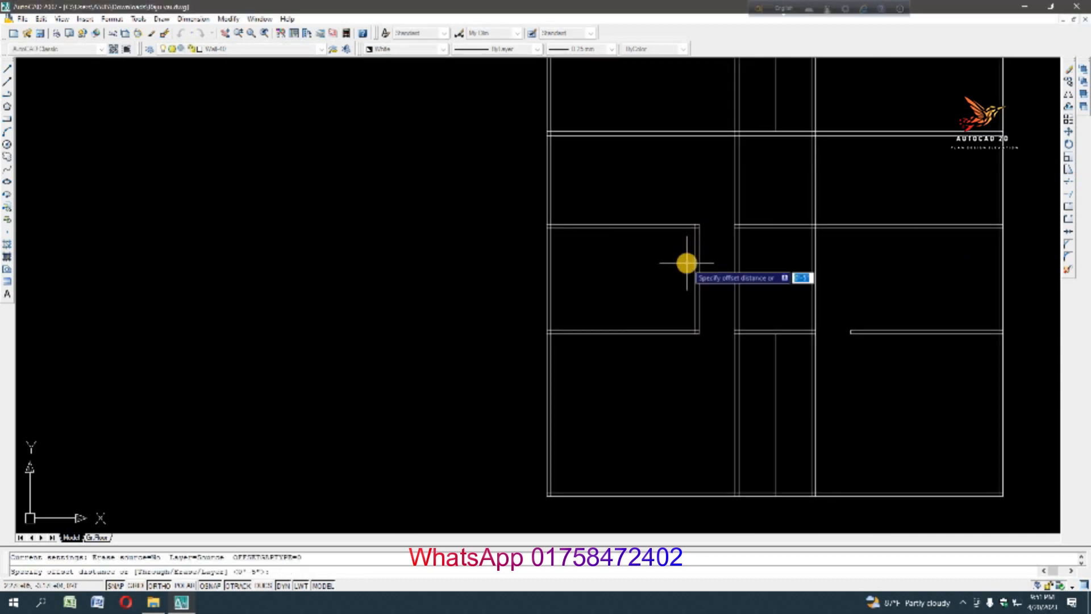
text(15)
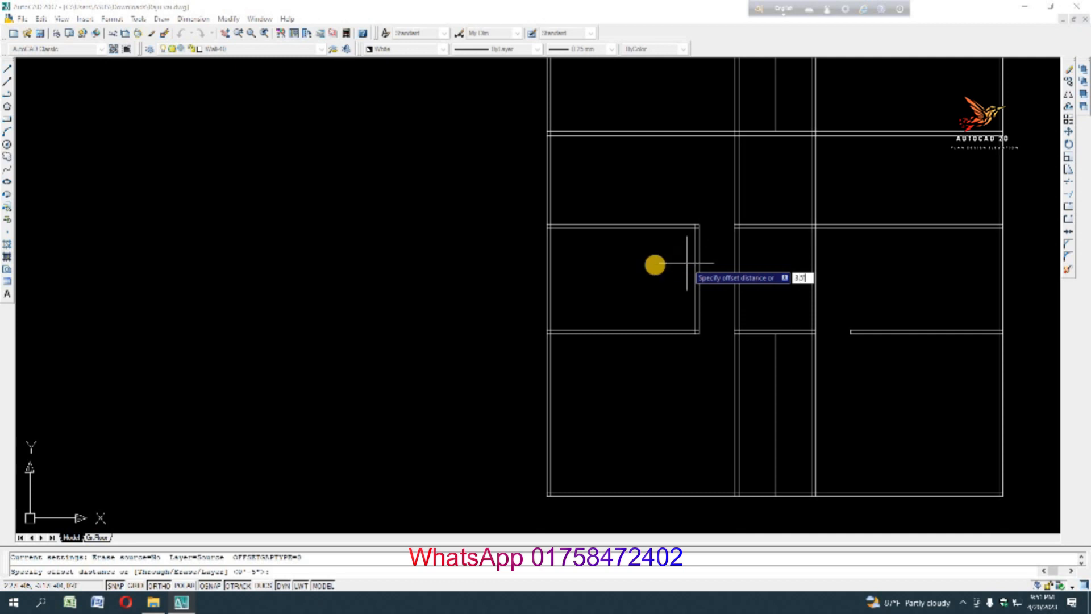
key(Return)
scroll(656, 265, up, 3)
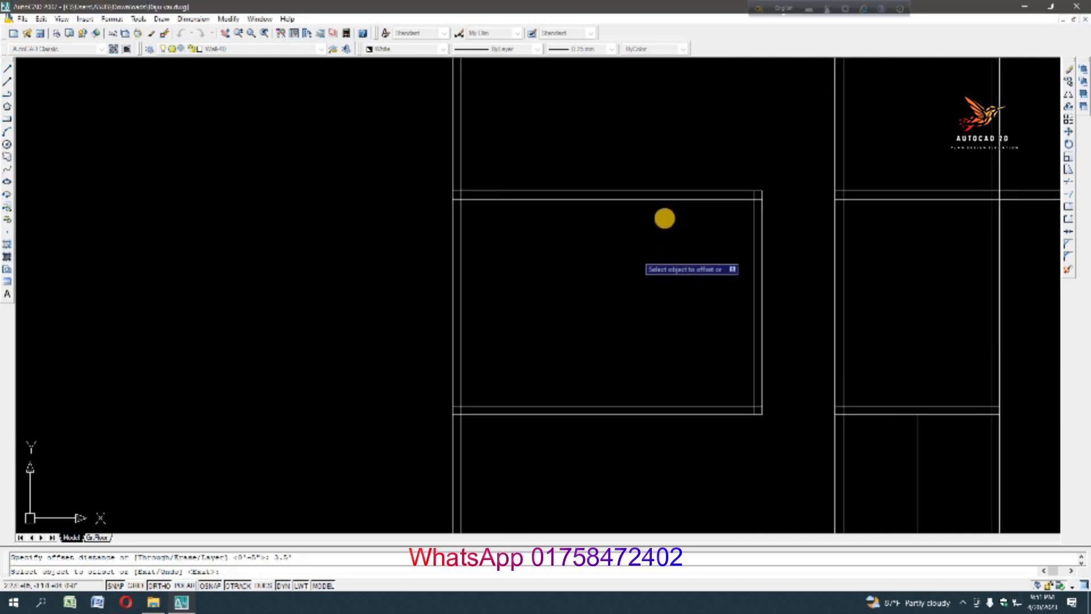
click(660, 199)
click(670, 228)
Trim a door opening in the short vertical wall below the middle partition and cut away the guide line inside the room
click(1068, 181)
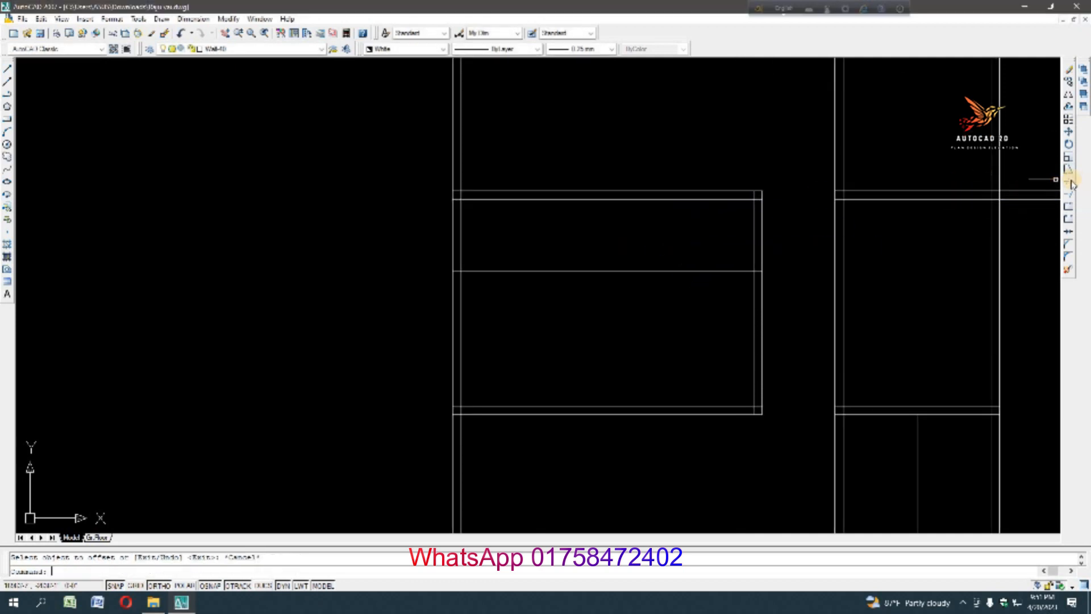
right_click(774, 243)
click(774, 243)
click(740, 251)
click(714, 272)
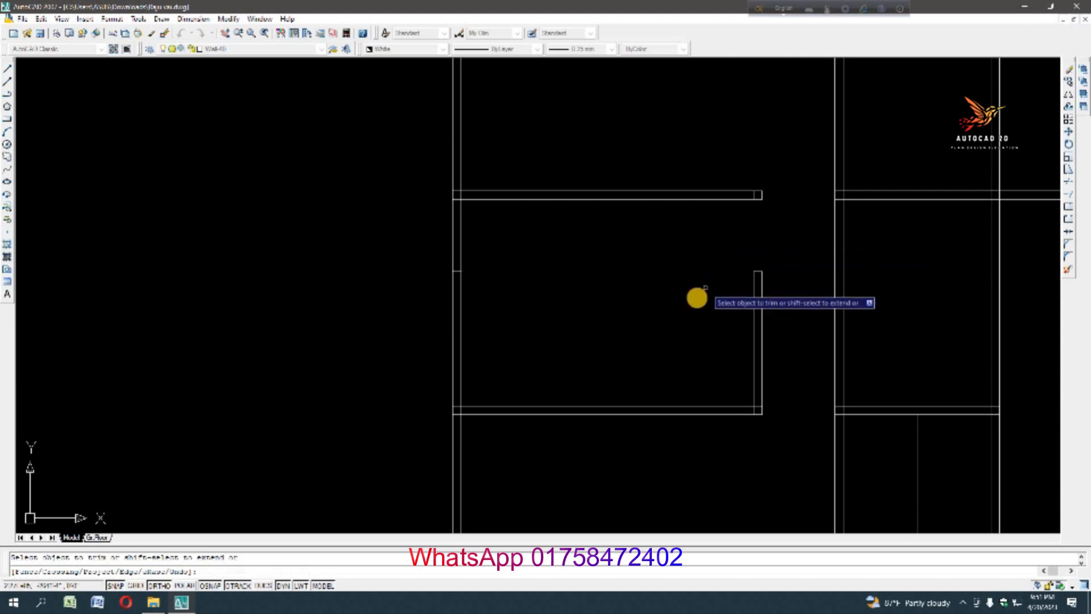
scroll(697, 297, down, 6)
scroll(681, 221, up, 3)
key(Escape)
Measure the distance between the upper and middle horizontal partitions on the left side with a linear dimension, and erase the dimension
scroll(581, 270, up, 3)
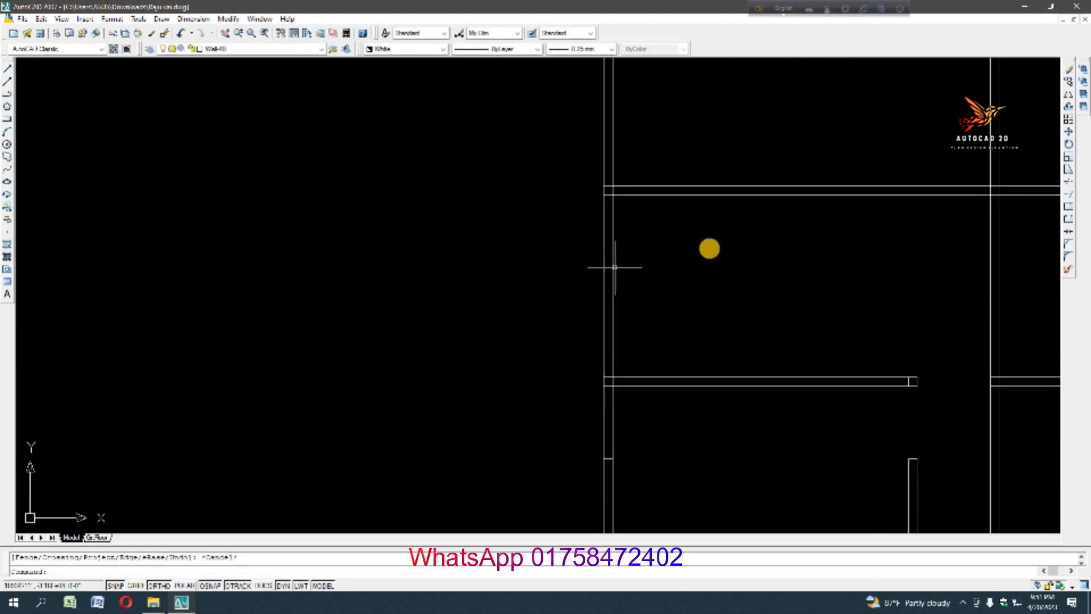
click(198, 20)
click(193, 49)
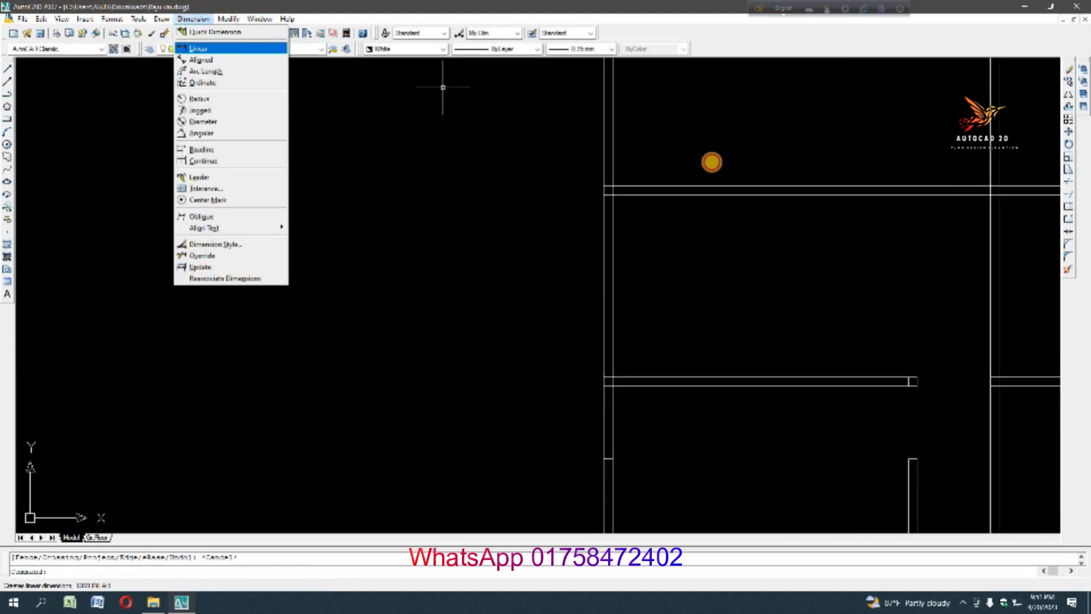
click(665, 192)
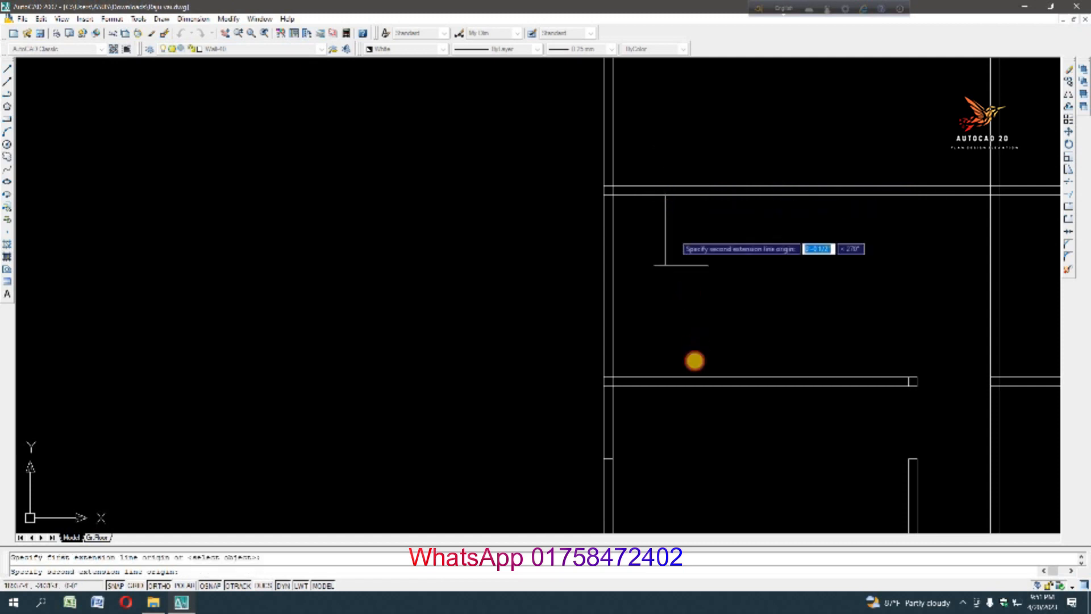
click(666, 378)
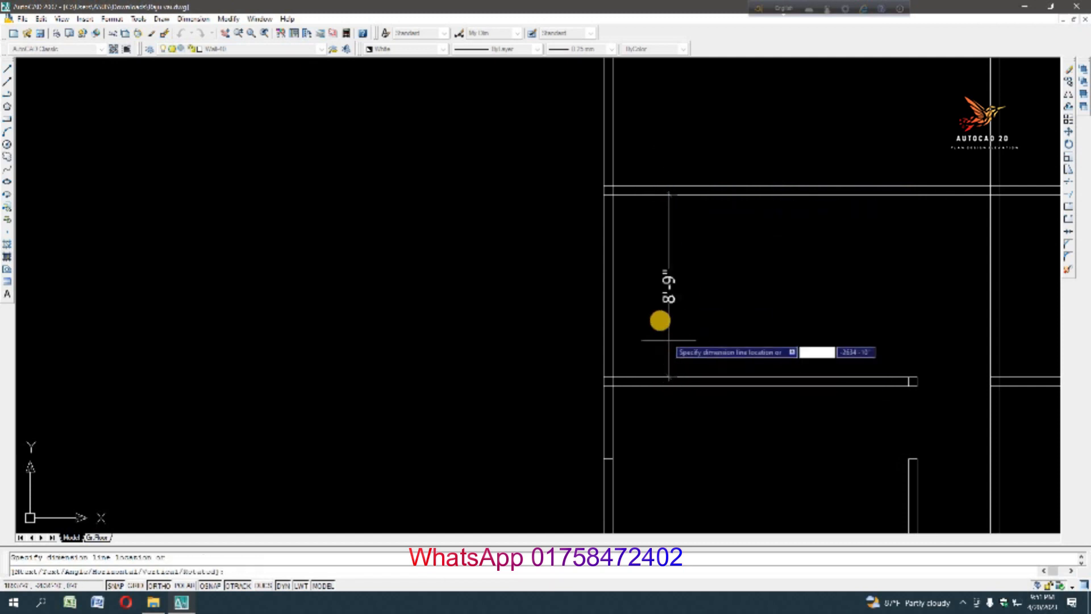
scroll(660, 319, down, 2)
click(660, 318)
scroll(676, 239, down, 4)
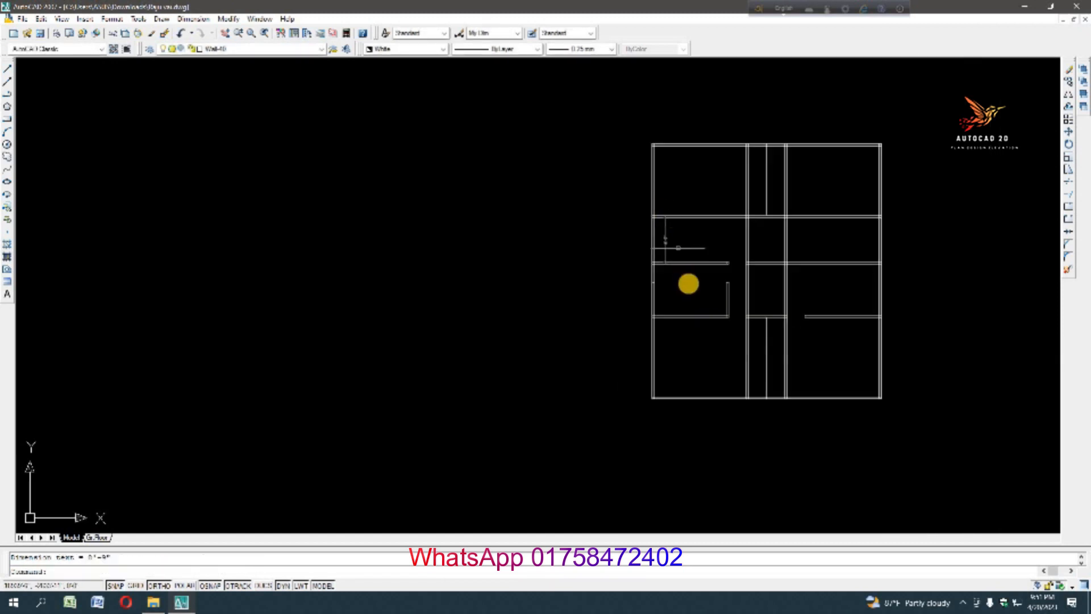
scroll(695, 283, up, 2)
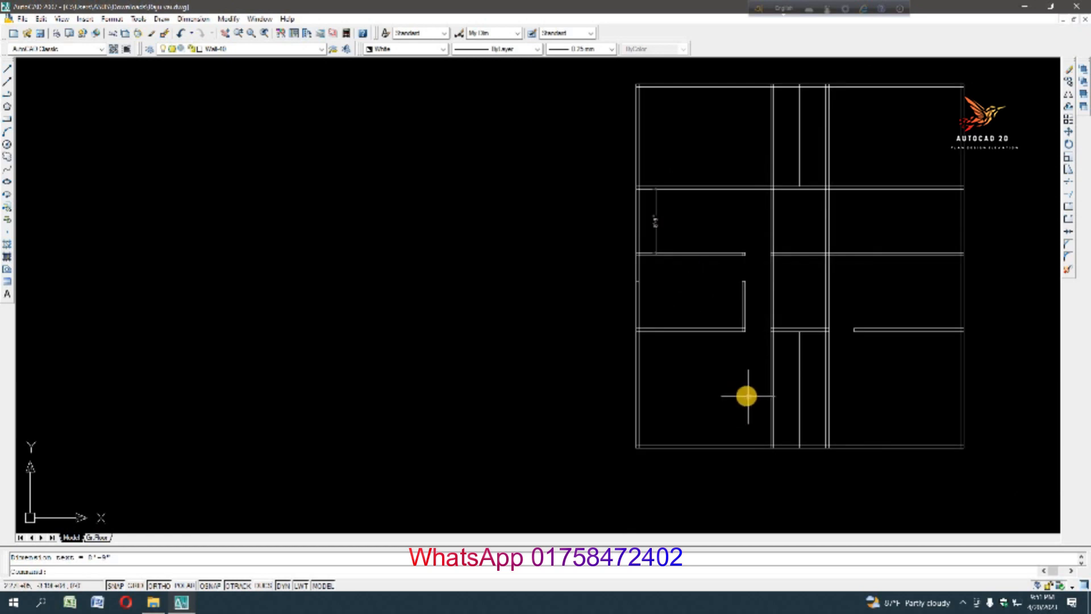
scroll(658, 210, up, 5)
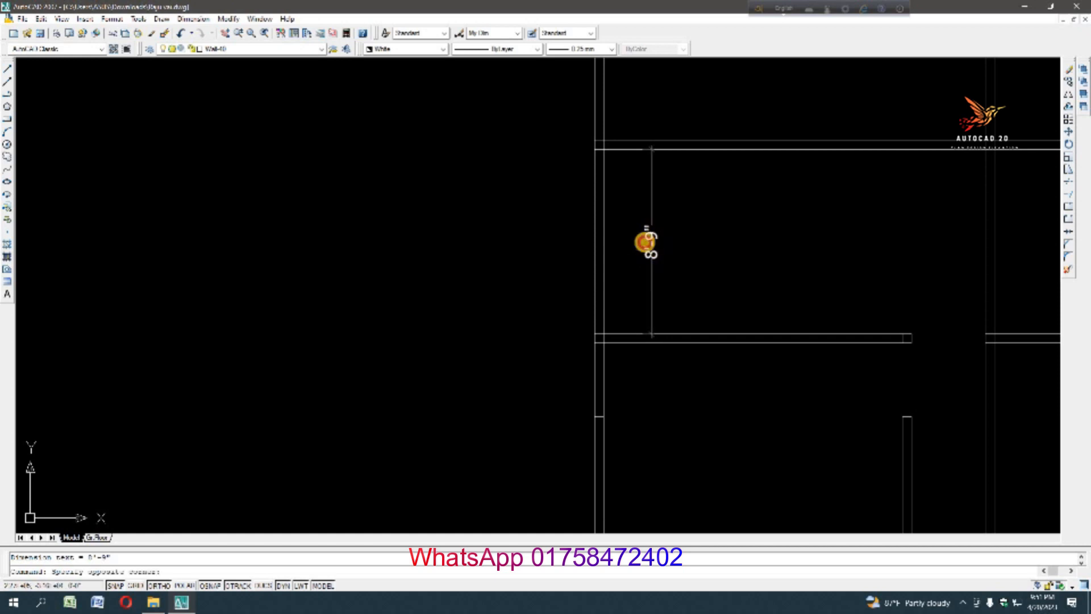
click(651, 241)
key(Delete)
Offset the lower line of the upper horizontal partition 4' downward
scroll(649, 239, down, 2)
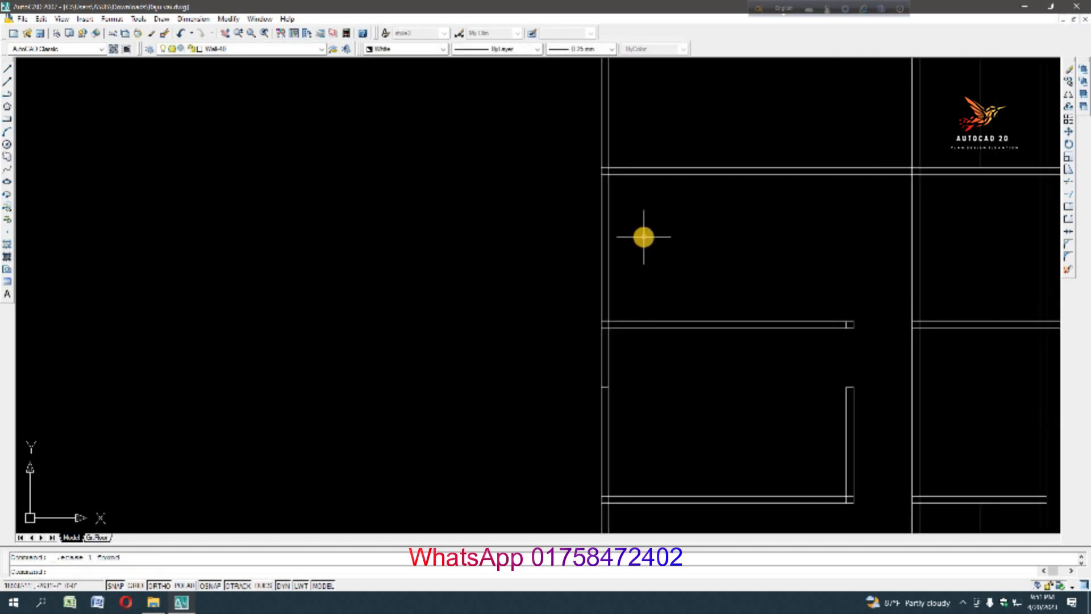
text(o)
key(Return)
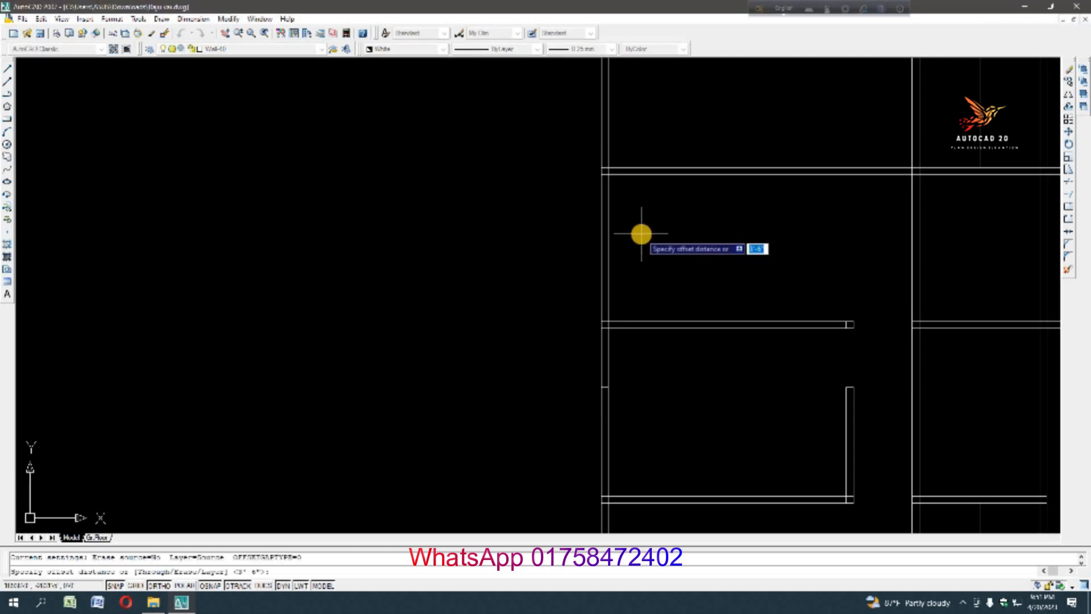
text(4)
key(Return)
click(670, 173)
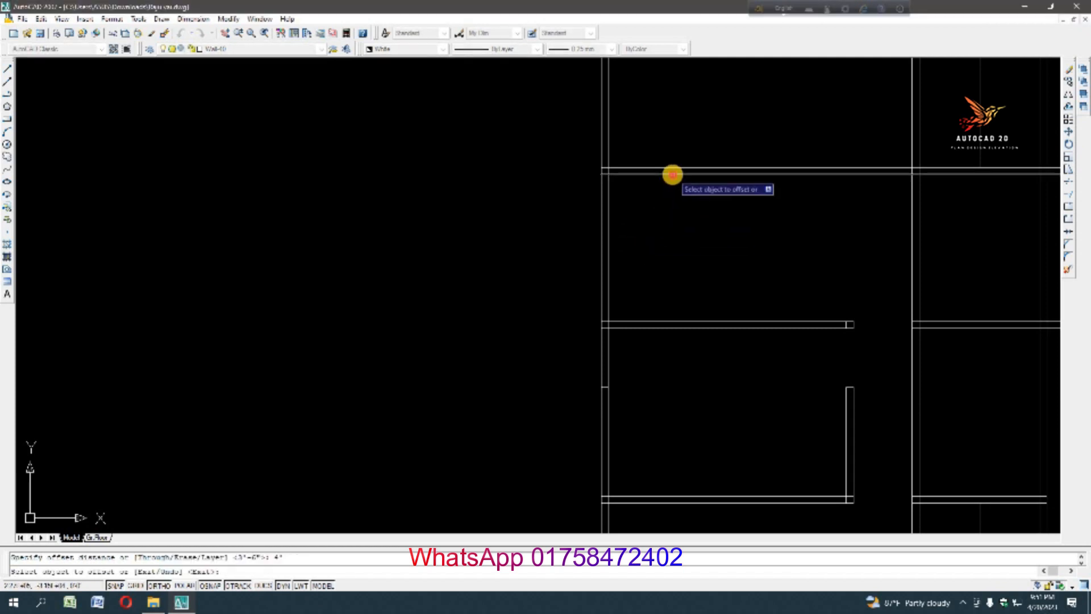
click(670, 219)
scroll(674, 217, down, 2)
scroll(674, 217, down, 2)
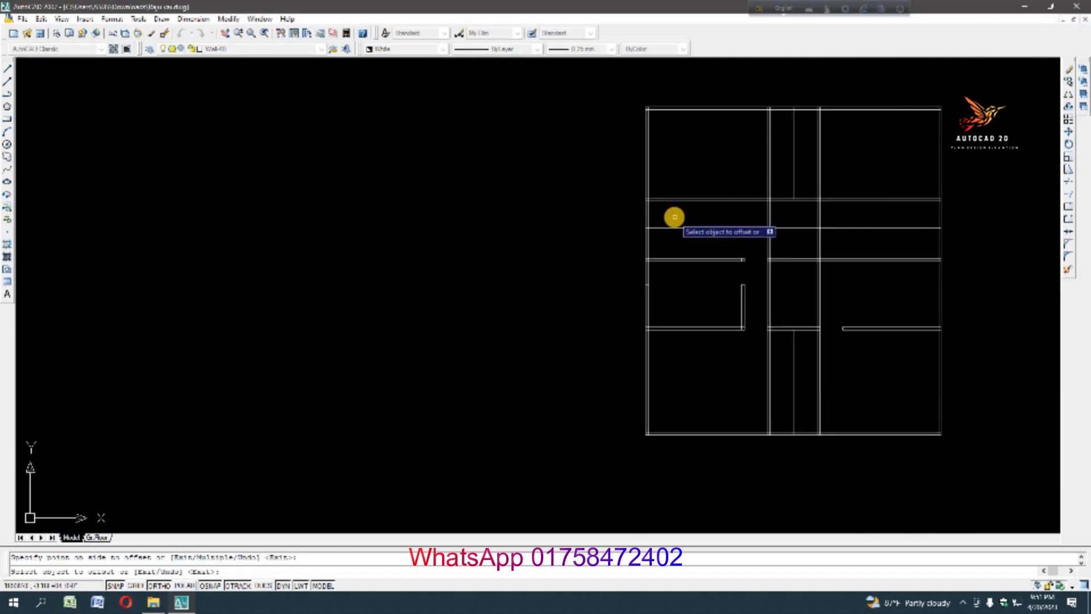
scroll(683, 219, up, 2)
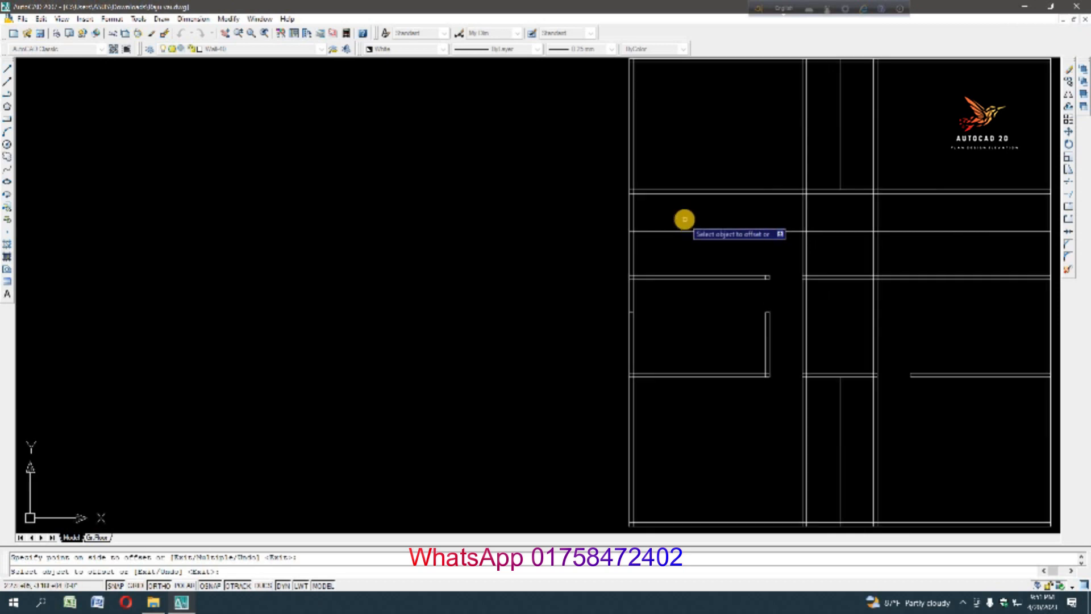
scroll(706, 220, up, 2)
key(Escape)
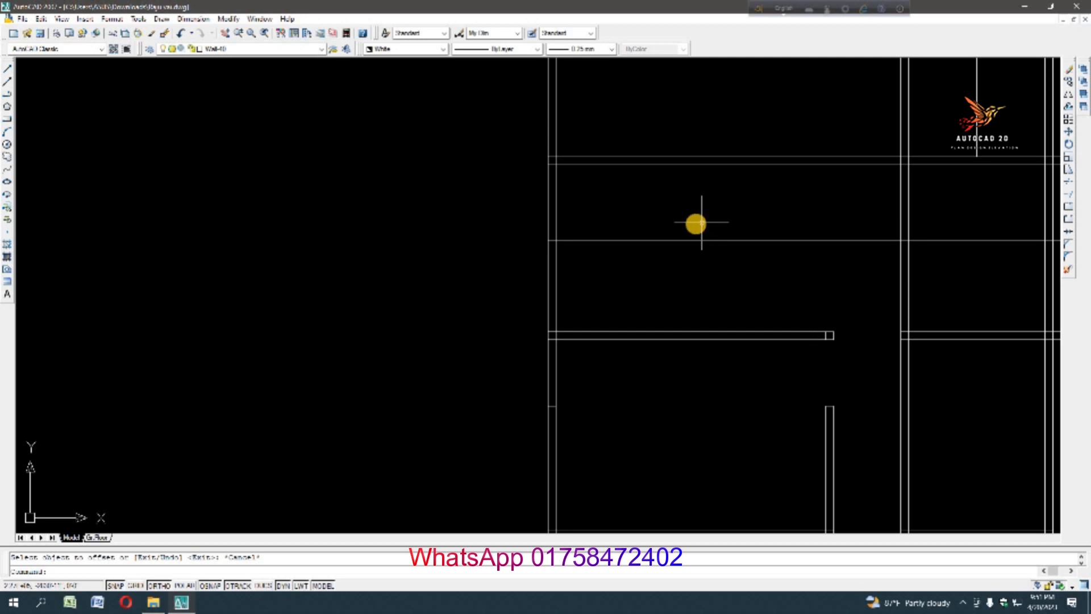
Offset the new horizontal line between the upper and middle partitions 5" downward to give it wall thickness
key(Return)
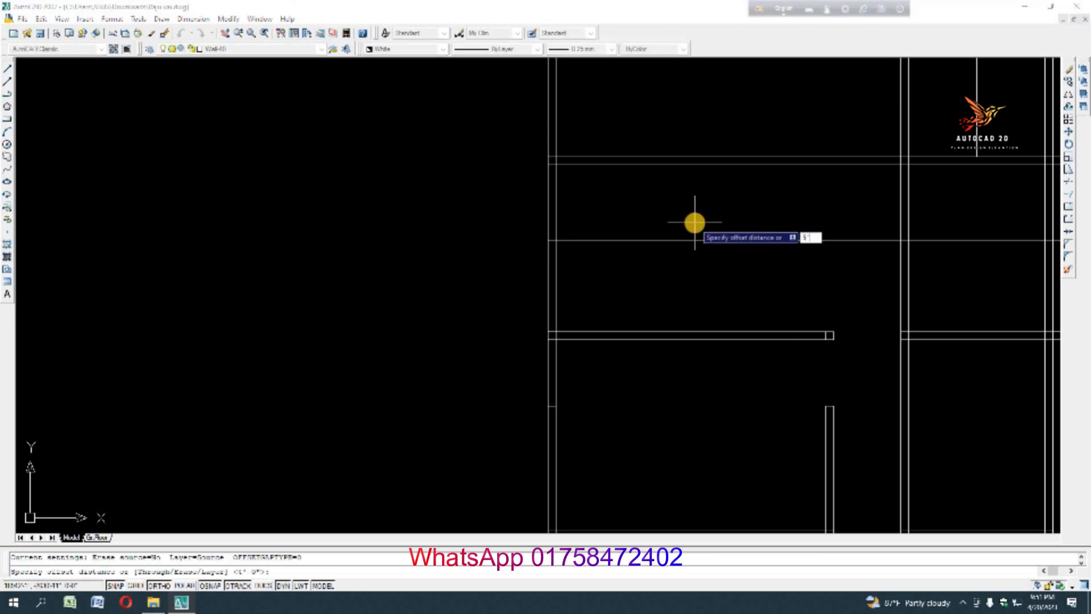
key(Return)
click(659, 241)
click(657, 275)
scroll(651, 240, down, 2)
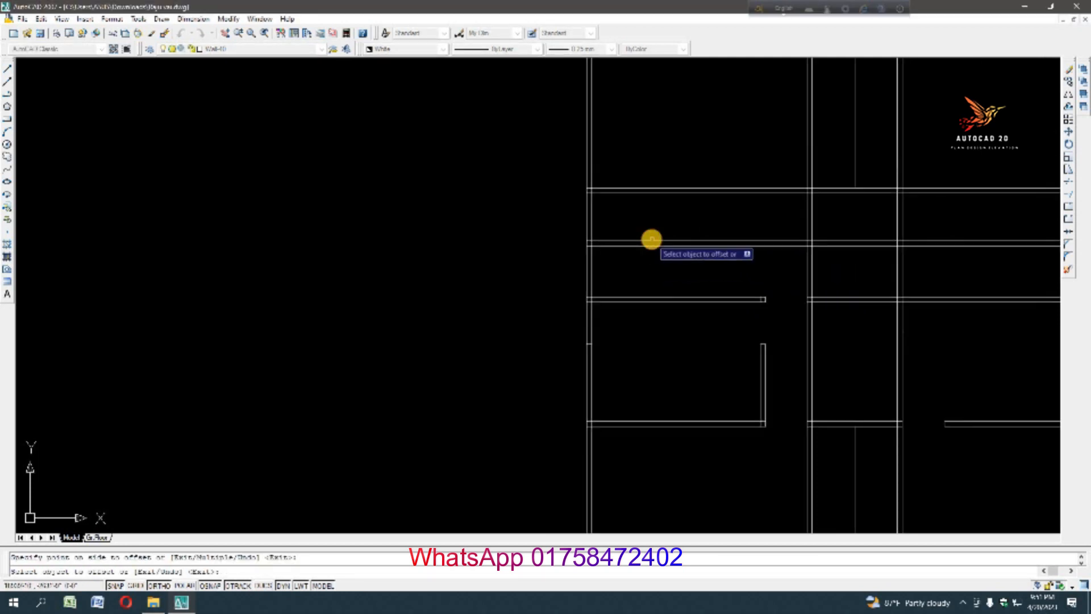
key(Escape)
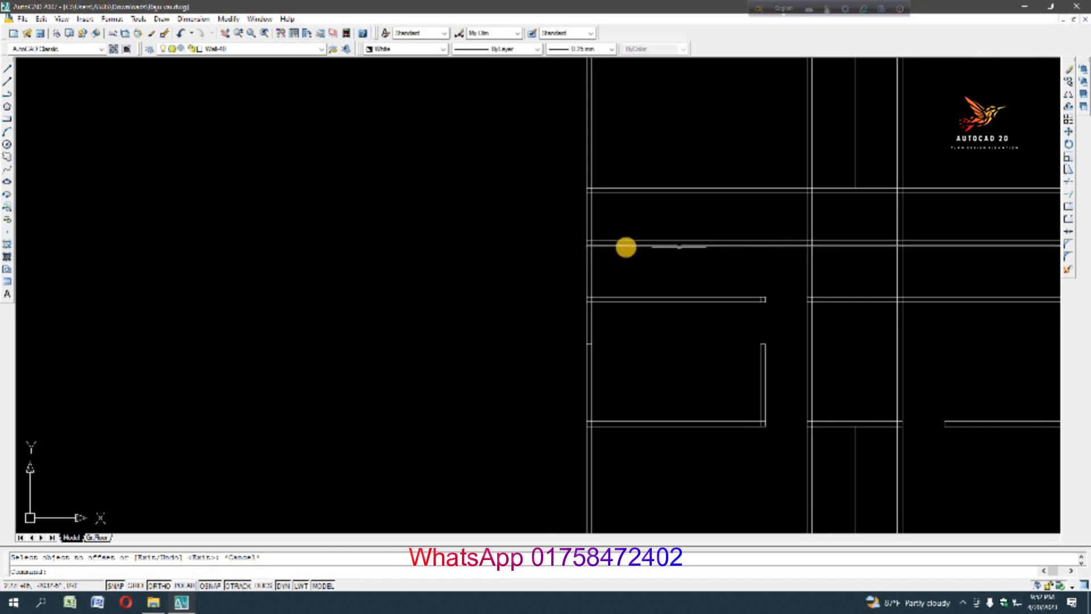
Offset the inner line of the left outer wall 6' to the right
text(o)
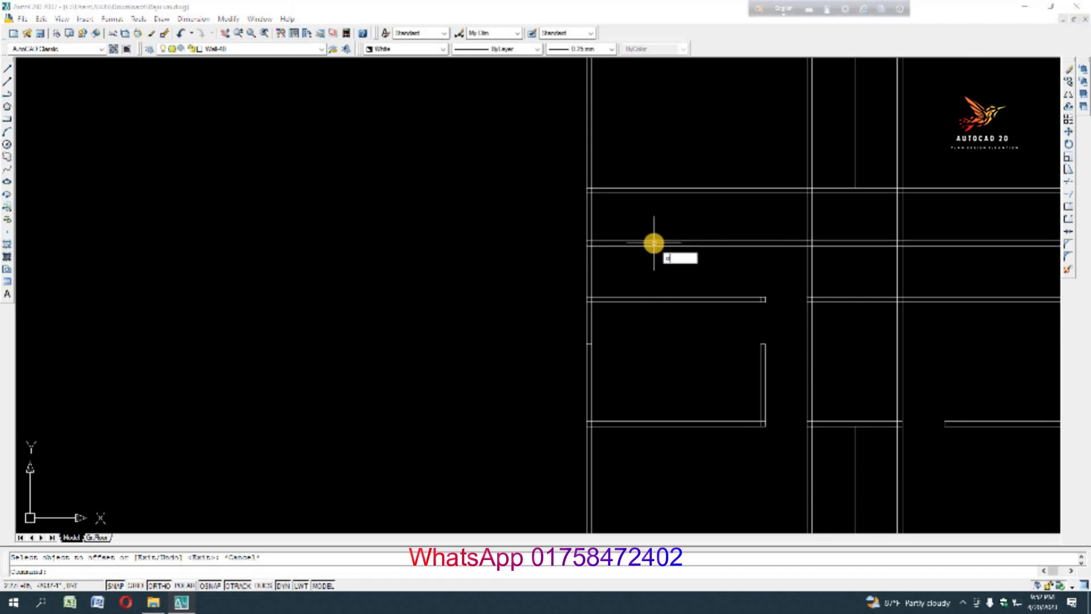
key(Return)
key(Return)
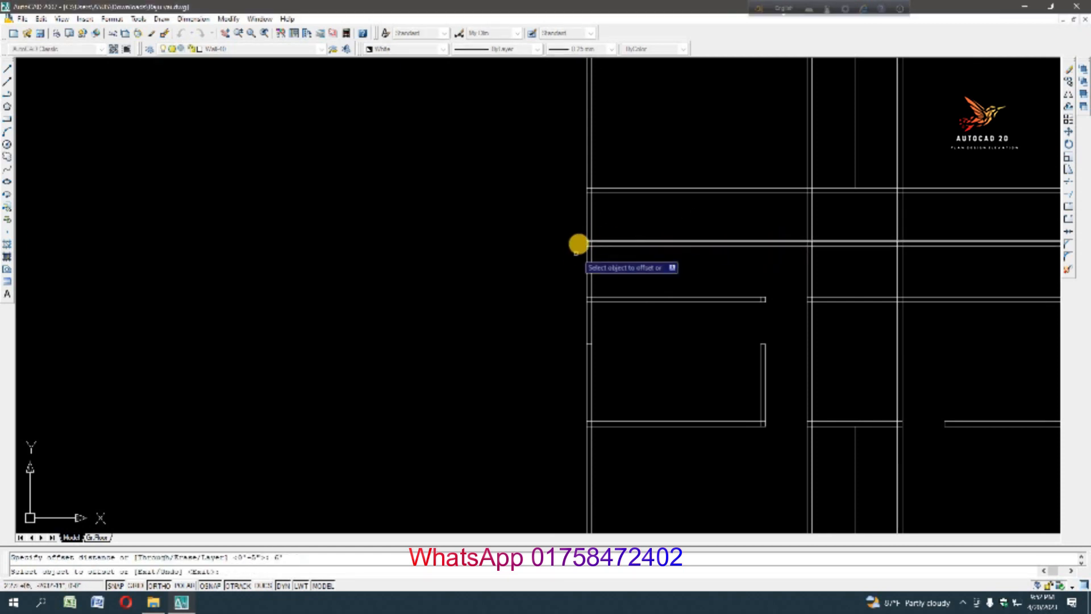
click(590, 232)
click(700, 231)
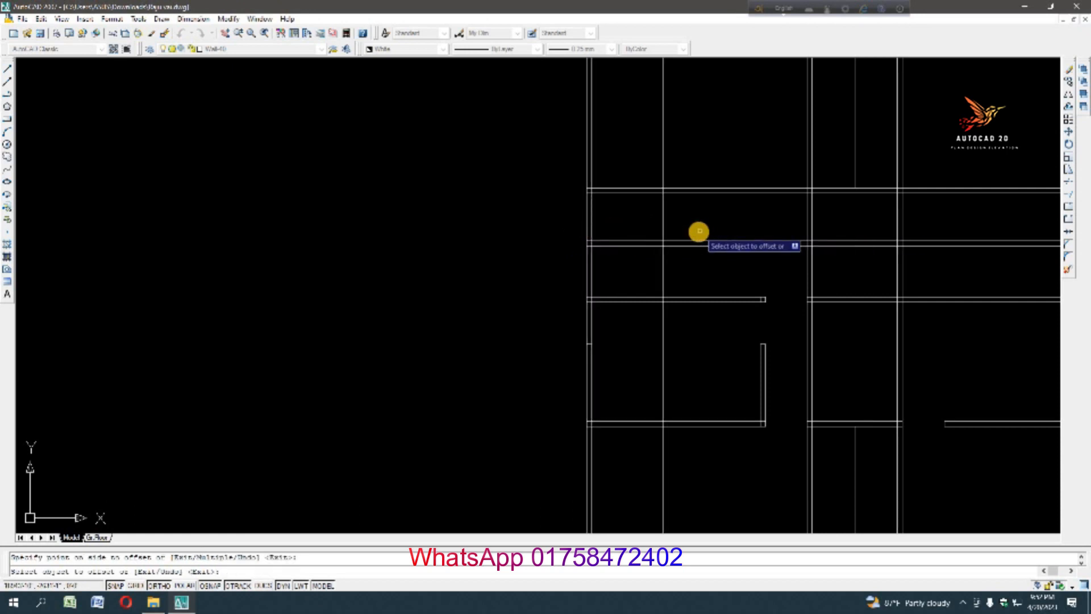
Offset the new vertical line near the left outer wall 5" to the right to give it wall thickness
key(Escape)
text(o)
key(Return)
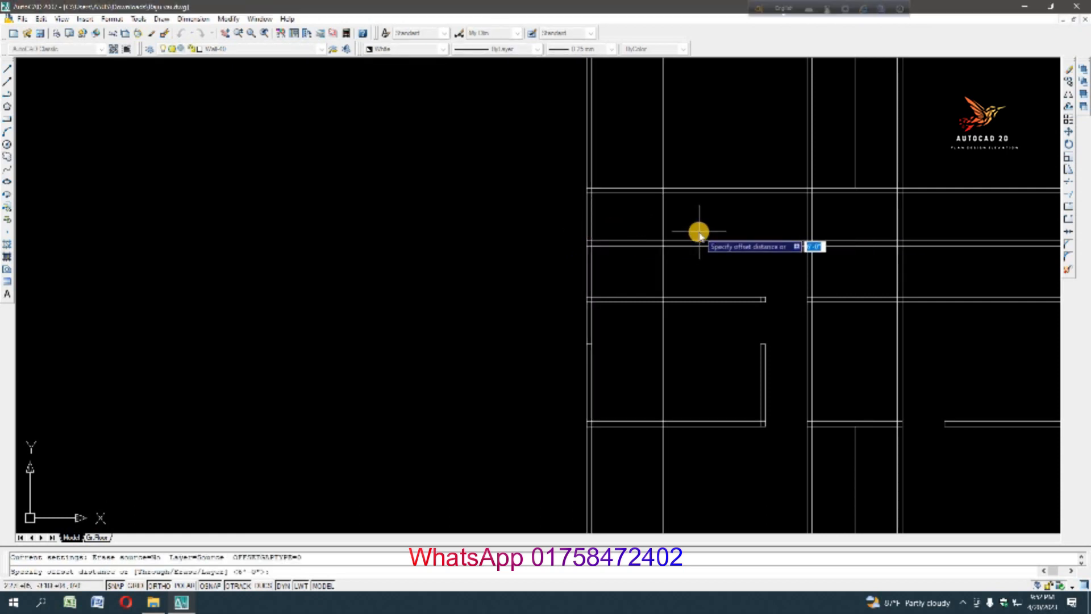
text(5')
key(Return)
click(663, 227)
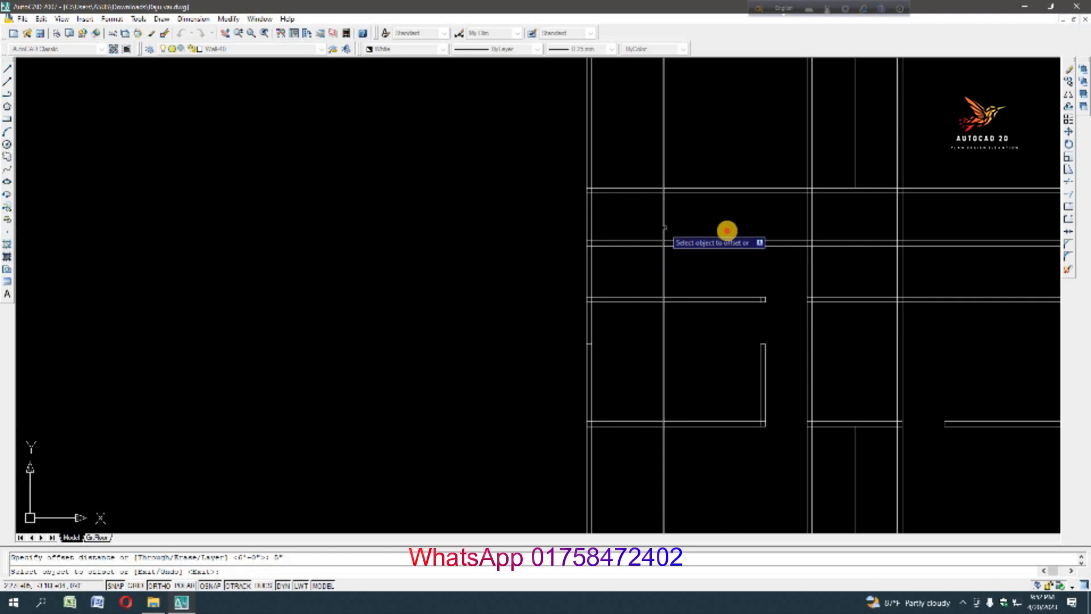
click(796, 230)
key(Escape)
Trim the new vertical wall to span only between the upper and middle partitions, and trim the short horizontal partition to its right
right_click(813, 220)
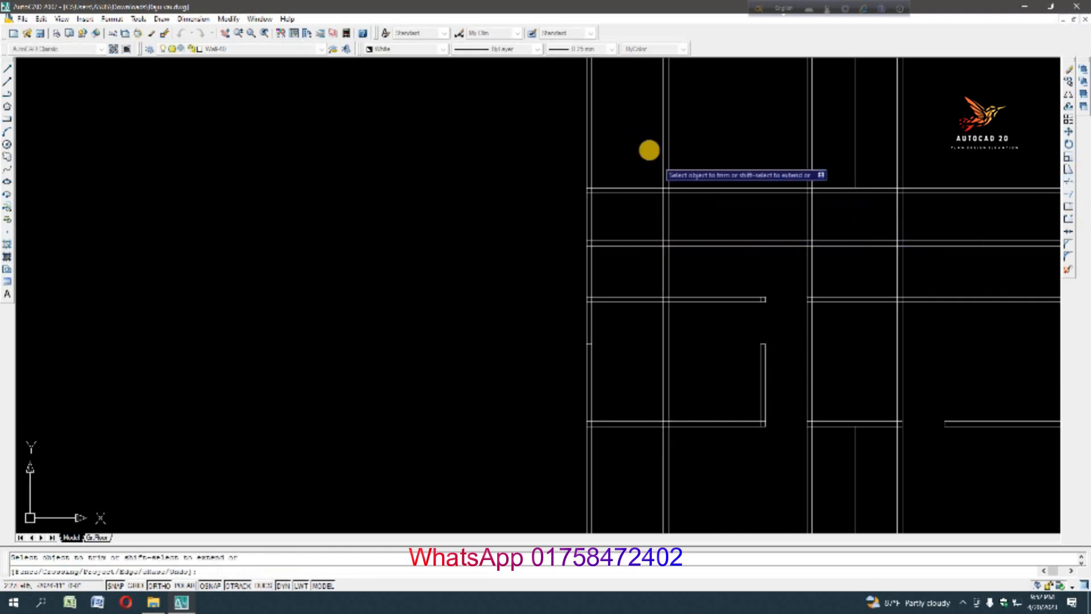
click(648, 153)
click(706, 170)
click(703, 225)
click(722, 263)
click(632, 359)
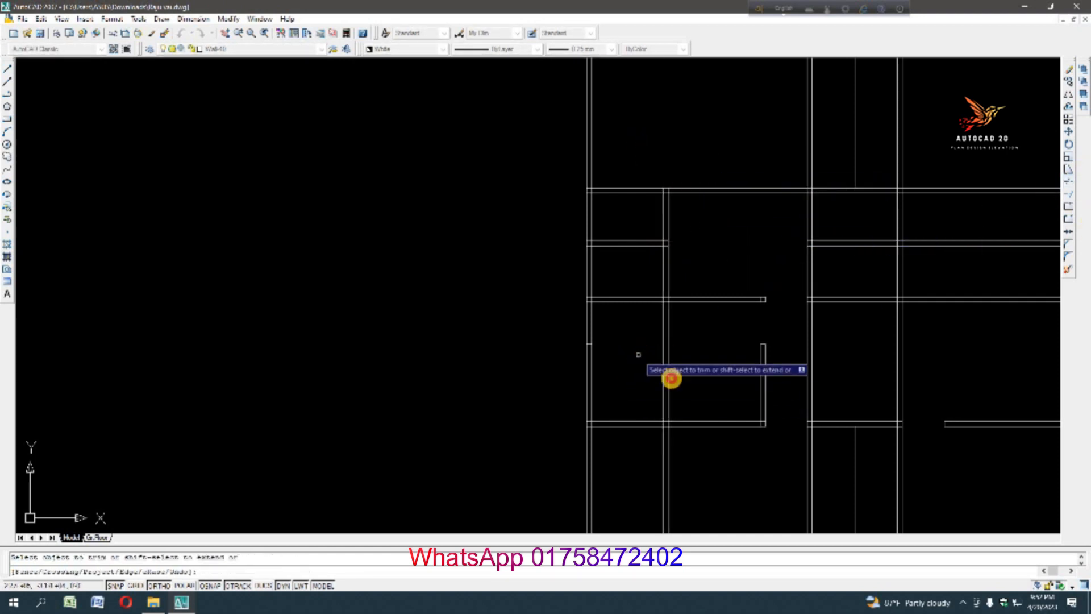
click(694, 372)
scroll(668, 216, down, 4)
scroll(668, 271, up, 3)
key(Escape)
Erase the leftover vertical line pair in the lower-left room
click(702, 317)
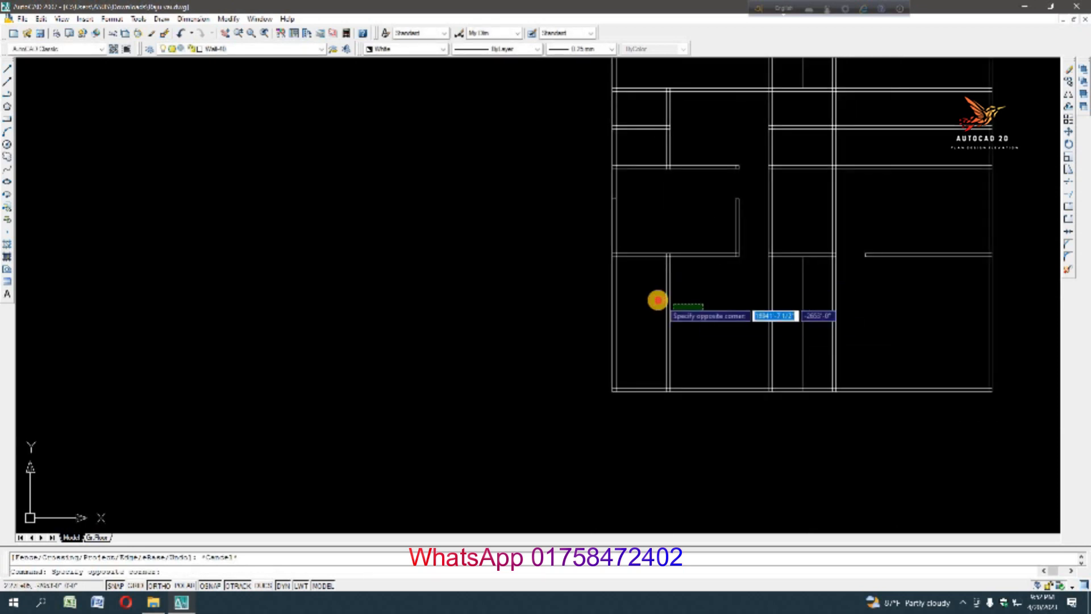
click(666, 294)
key(Delete)
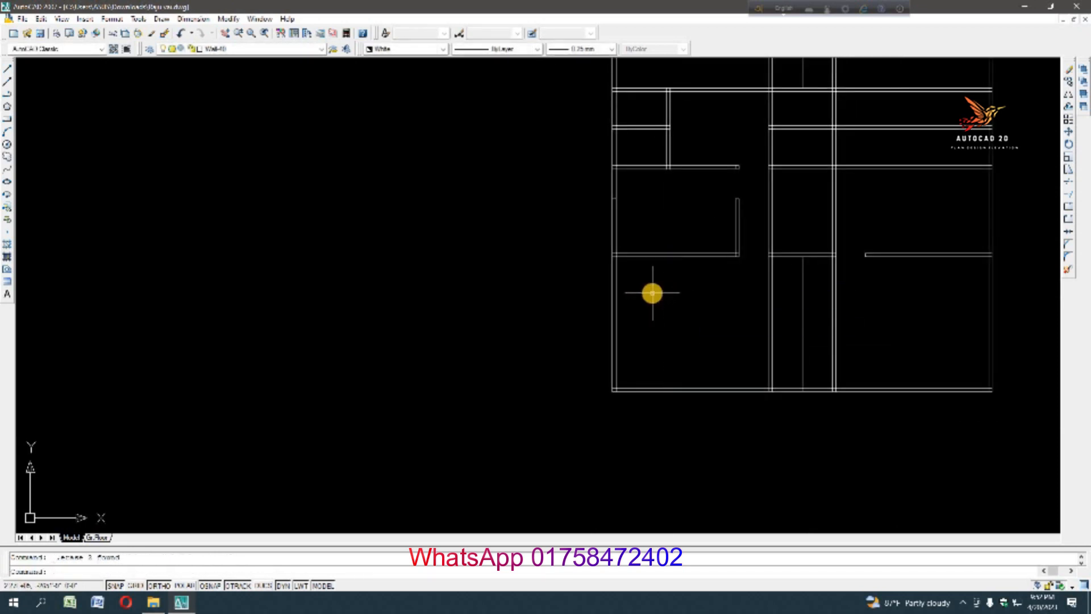
scroll(699, 271, down, 3)
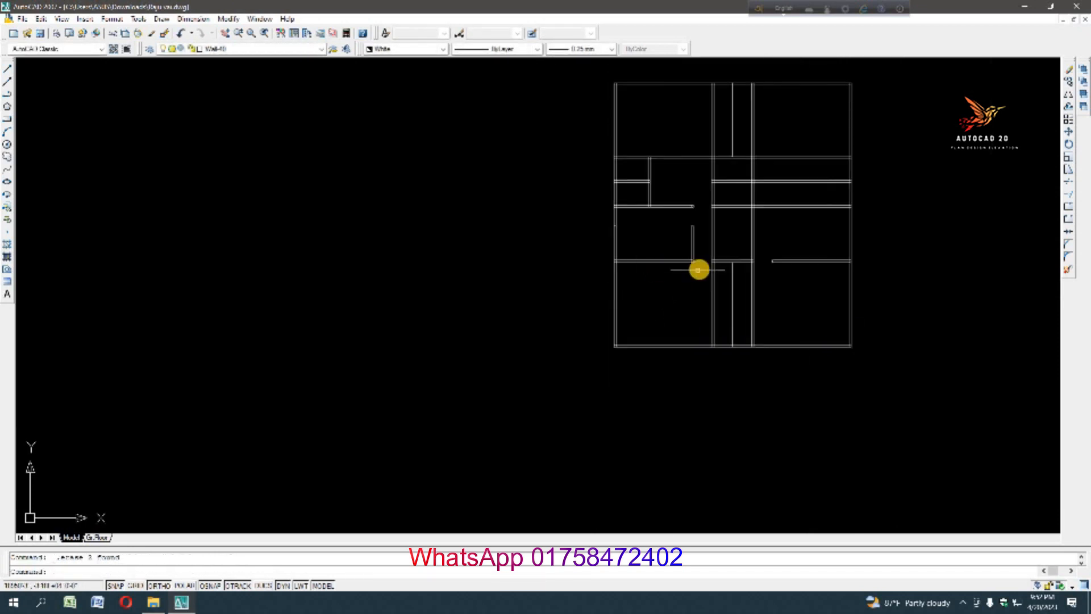
scroll(699, 268, up, 2)
scroll(699, 267, down, 4)
scroll(668, 176, up, 3)
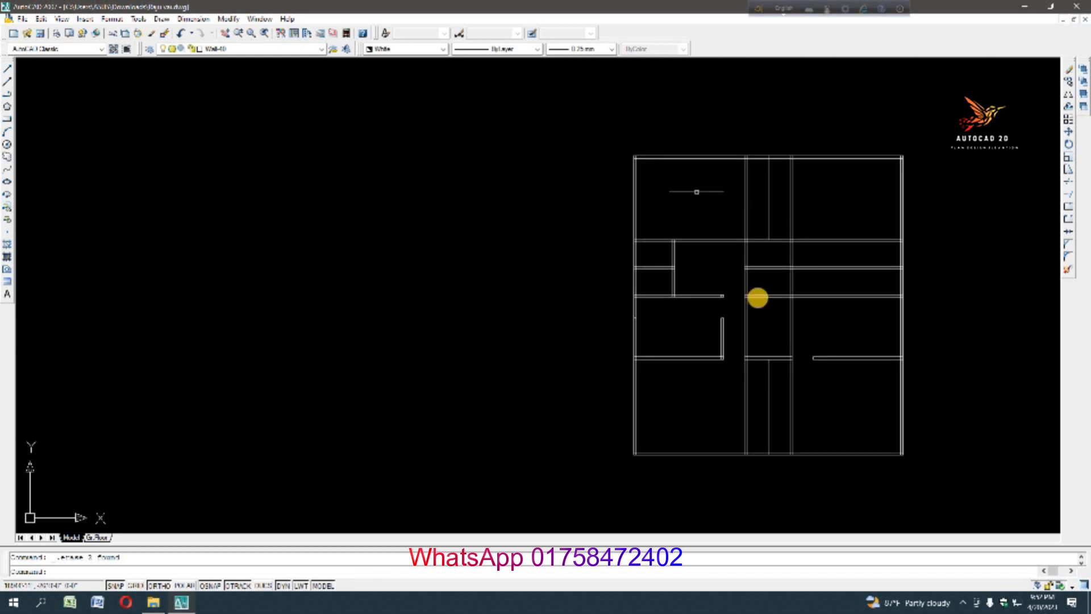
Erase the leftover horizontal line pair between the upper and middle partitions on the right side of the plan
scroll(757, 297, up, 2)
scroll(762, 292, down, 3)
scroll(760, 250, up, 2)
click(801, 251)
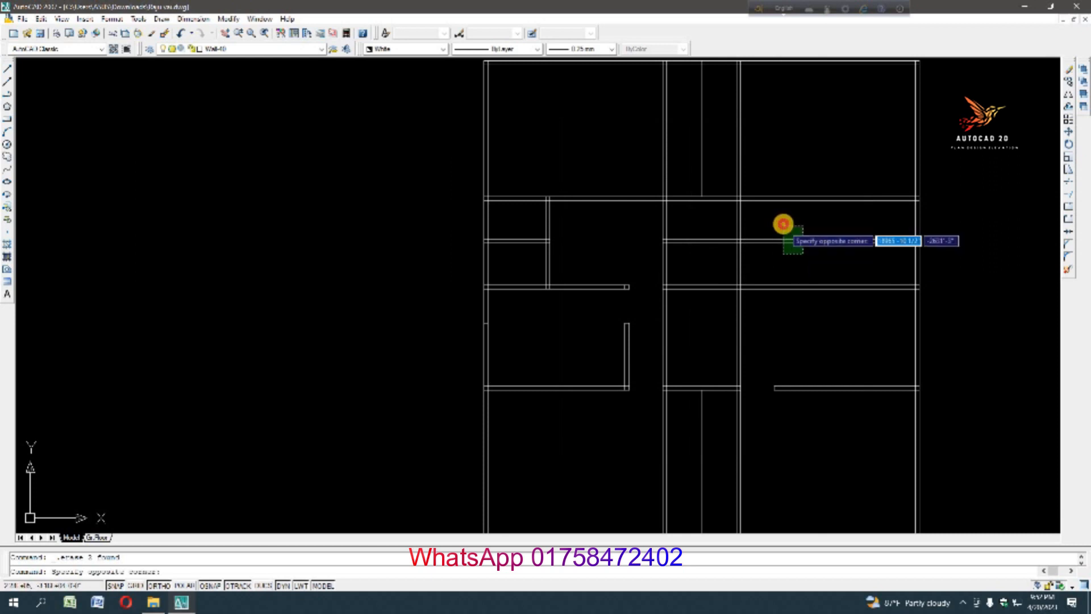
click(783, 224)
key(Delete)
scroll(700, 190, down, 2)
scroll(700, 188, up, 3)
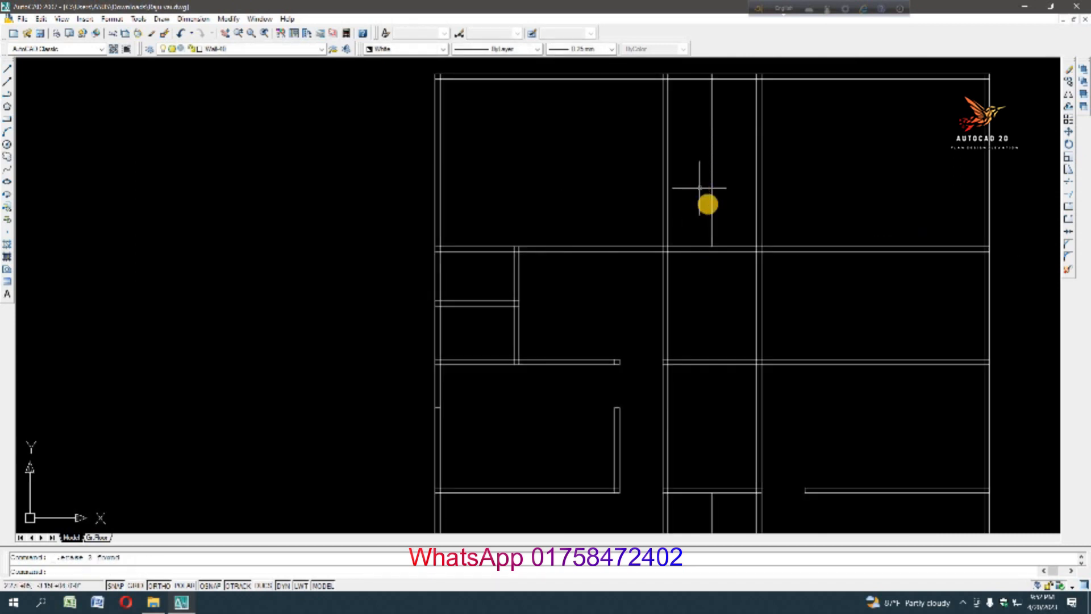
scroll(750, 228, down, 2)
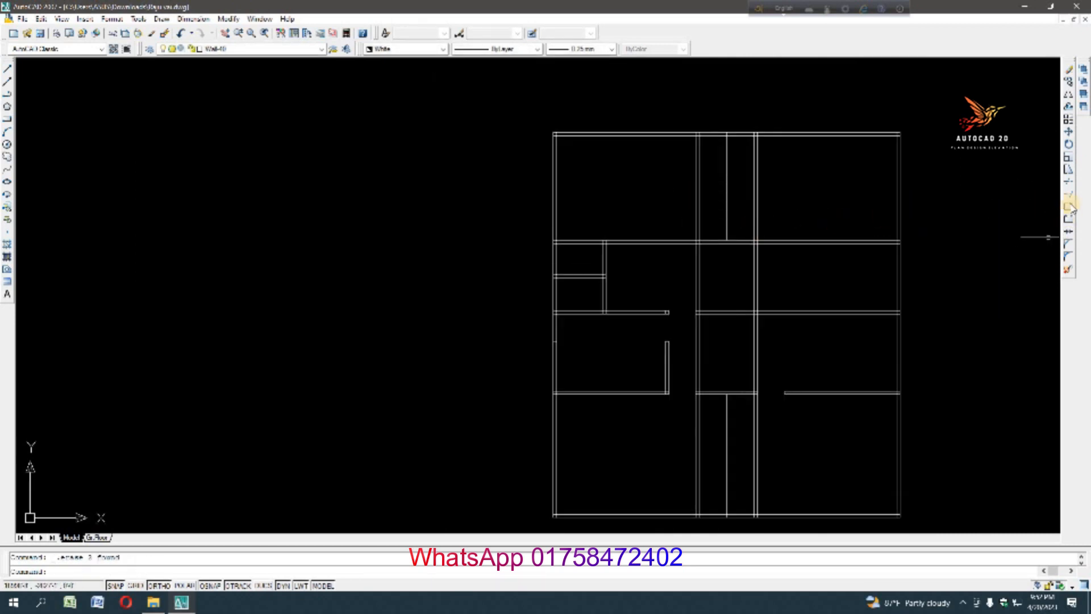
click(1066, 181)
key(Return)
scroll(726, 329, up, 2)
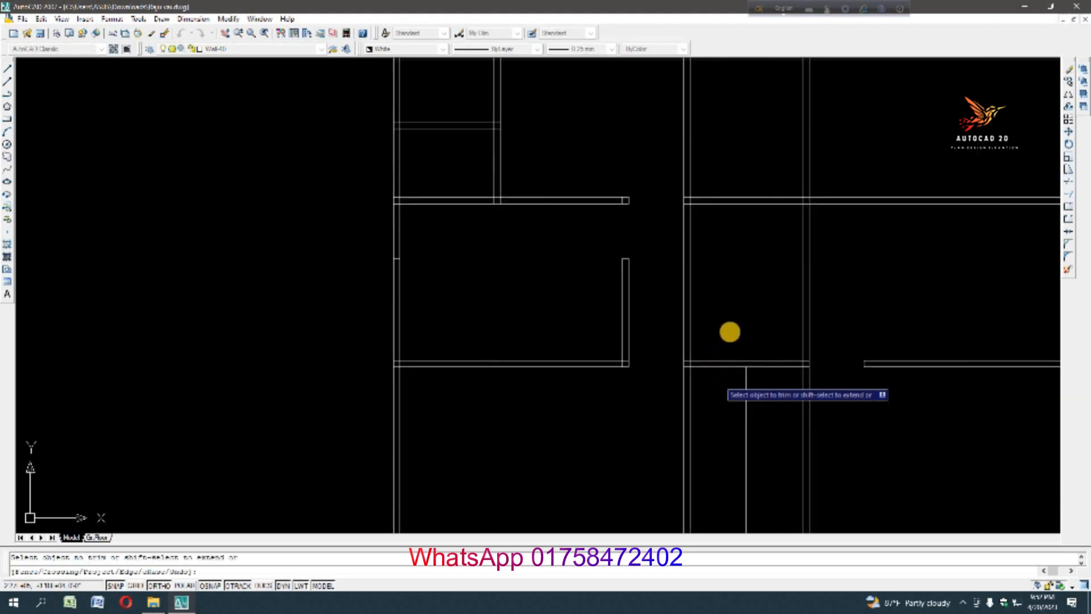
scroll(743, 357, down, 3)
key(Escape)
scroll(717, 216, up, 3)
scroll(717, 223, down, 1)
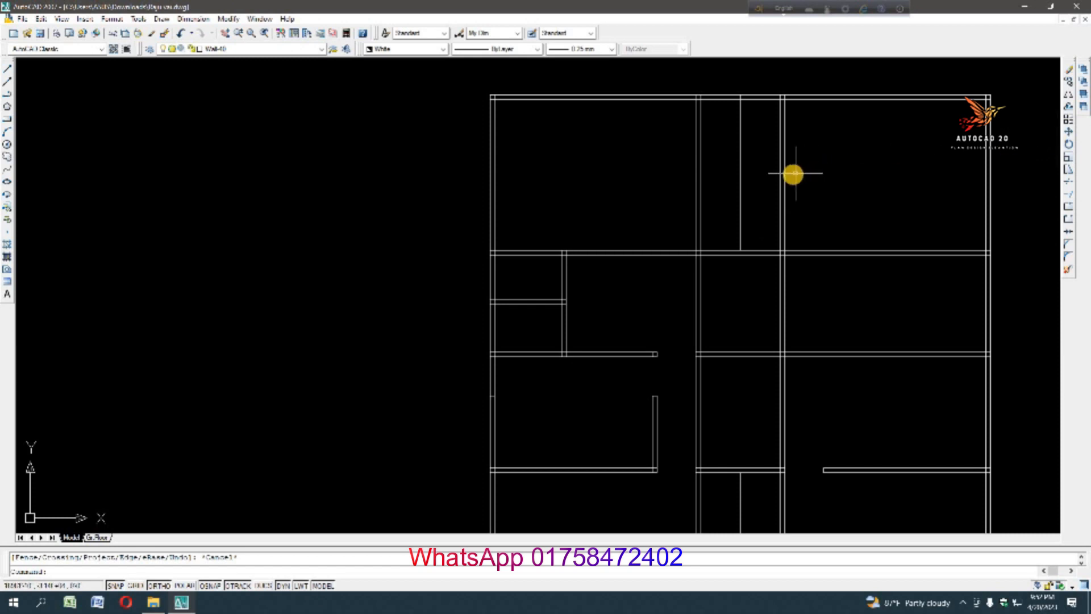
scroll(681, 171, down, 3)
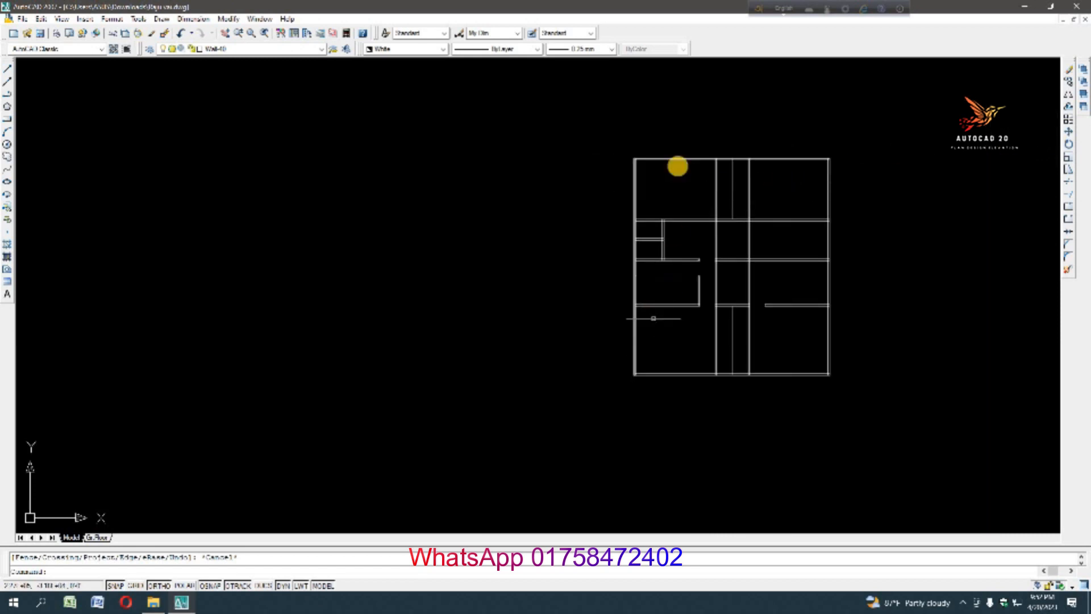
scroll(767, 94, up, 4)
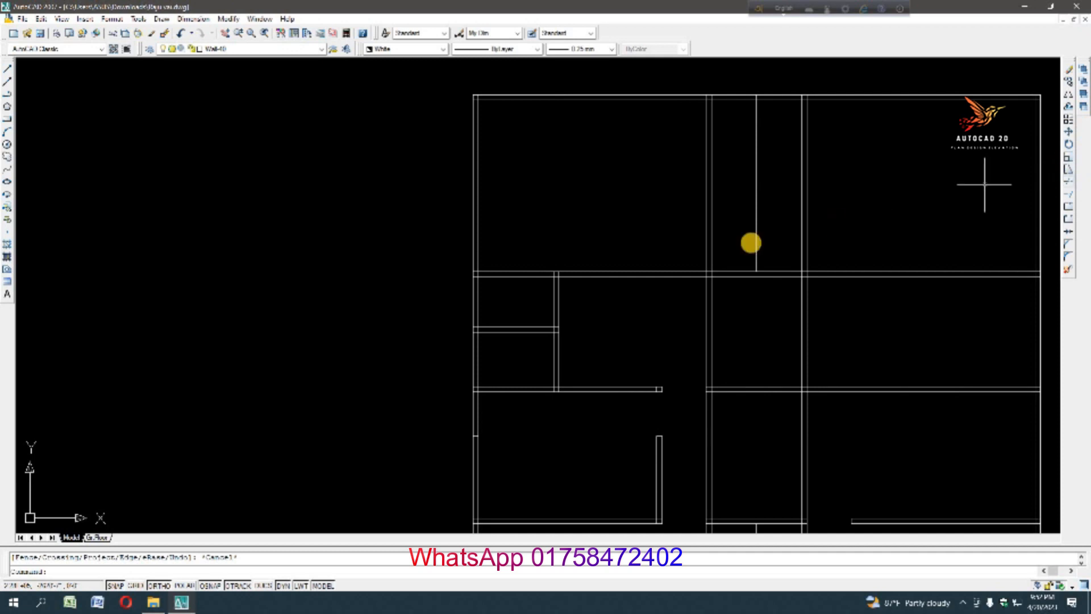
Trim the corridor wall lines where they cross the thickness of the upper horizontal partition
click(1068, 181)
scroll(738, 274, up, 3)
scroll(421, 268, down, 2)
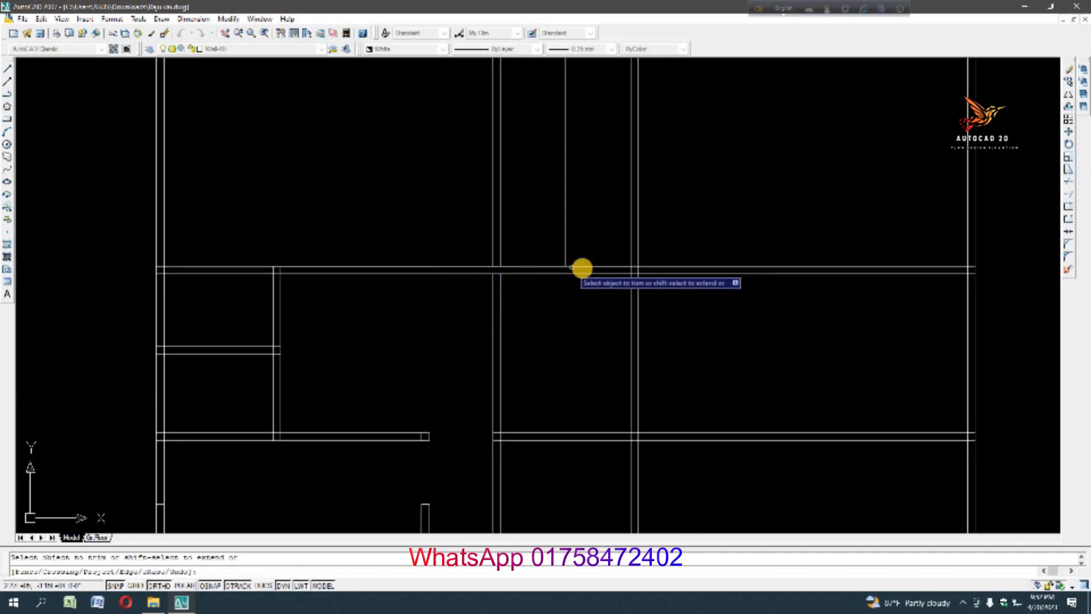
Trim both lines of the upper horizontal partition between the two corridor walls
scroll(571, 267, up, 5)
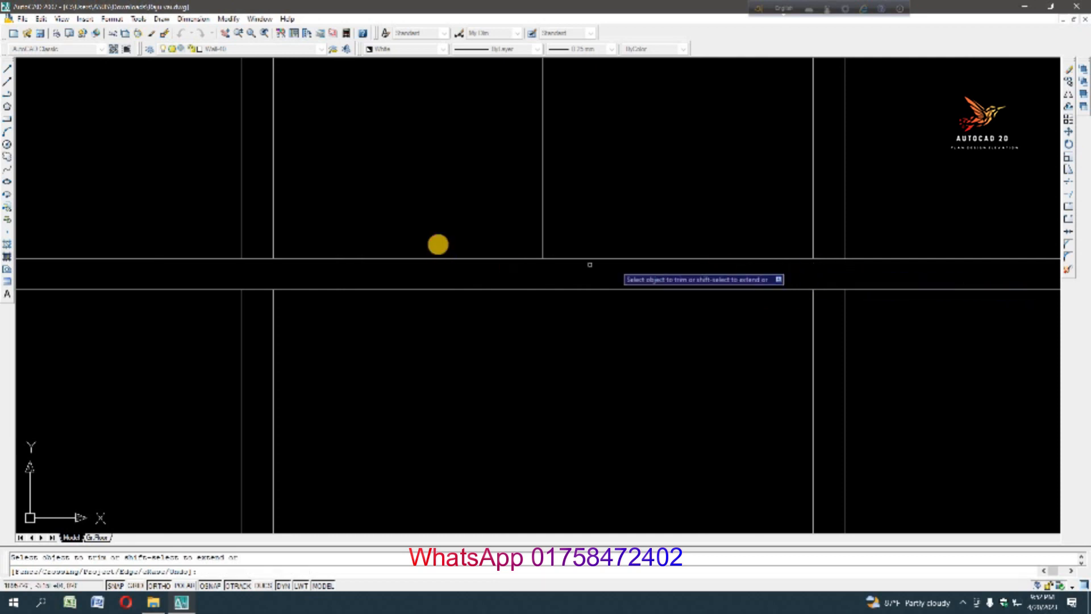
click(438, 245)
click(487, 387)
scroll(565, 244, down, 5)
scroll(582, 262, up, 3)
click(604, 212)
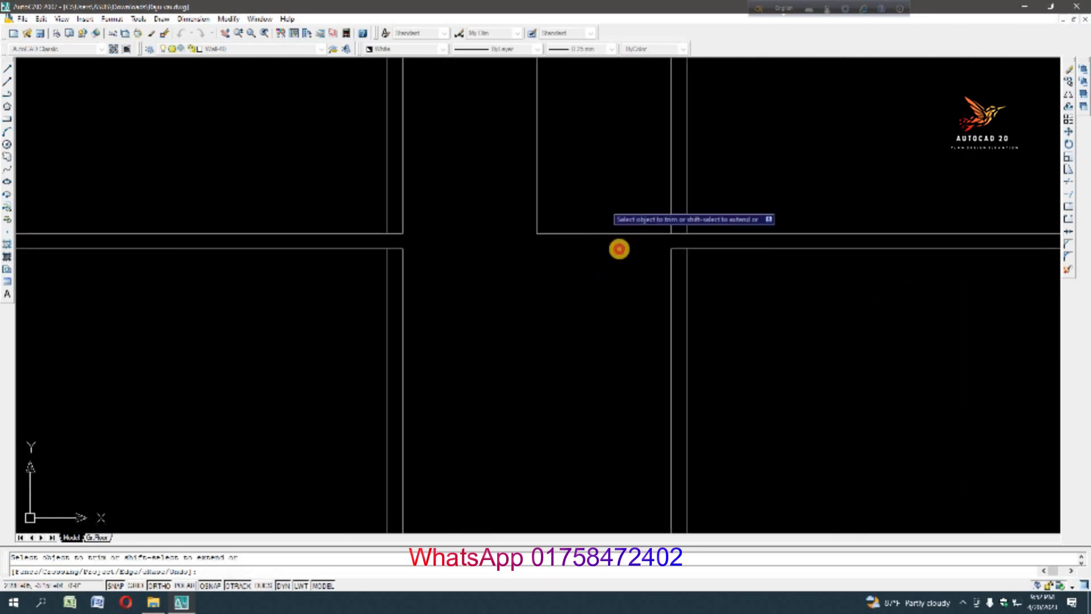
click(619, 248)
scroll(676, 235, down, 5)
scroll(647, 247, up, 5)
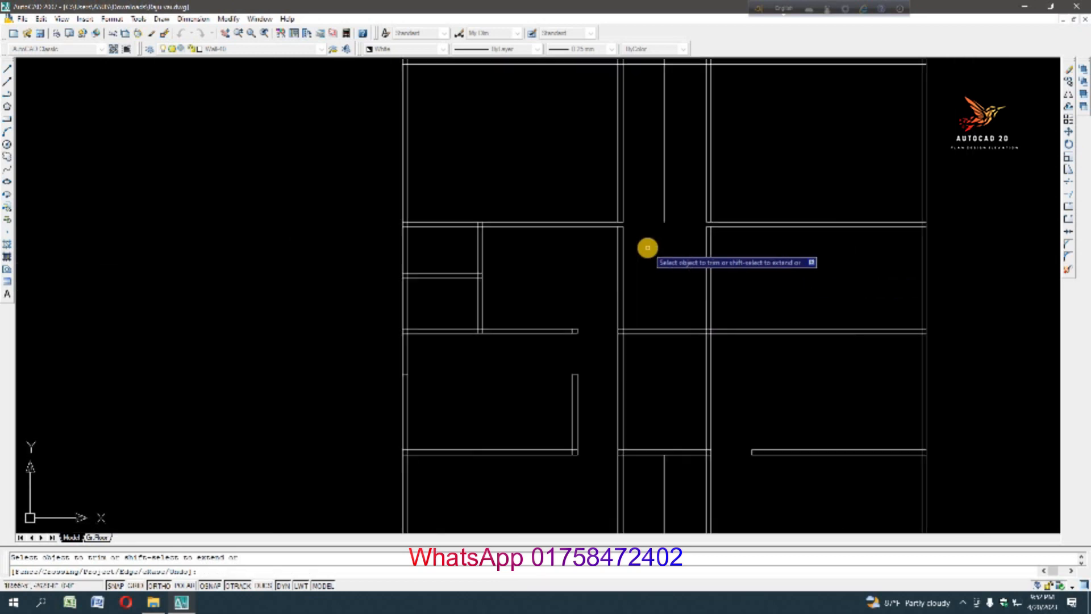
key(Escape)
Move the left corridor wall segment above the upper partition 3' to the left
click(638, 161)
click(595, 151)
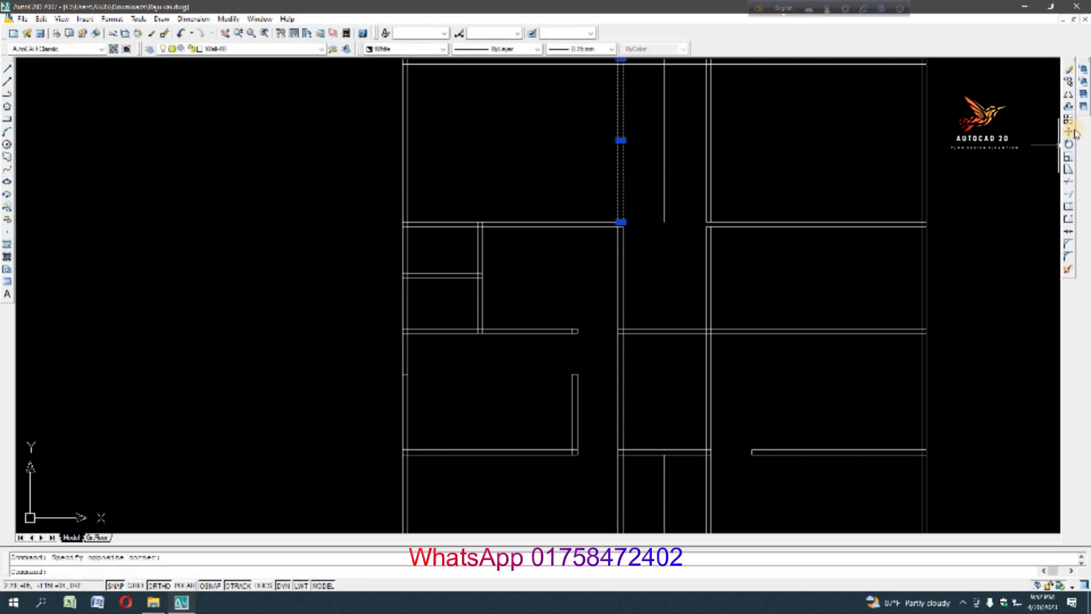
click(1068, 131)
click(798, 159)
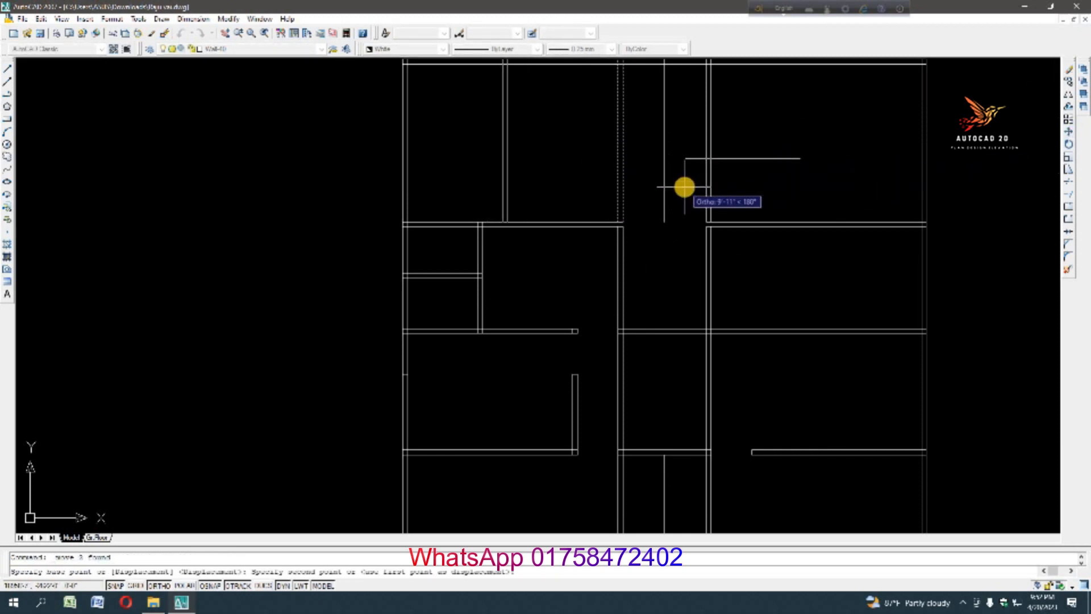
text(3)
key(Return)
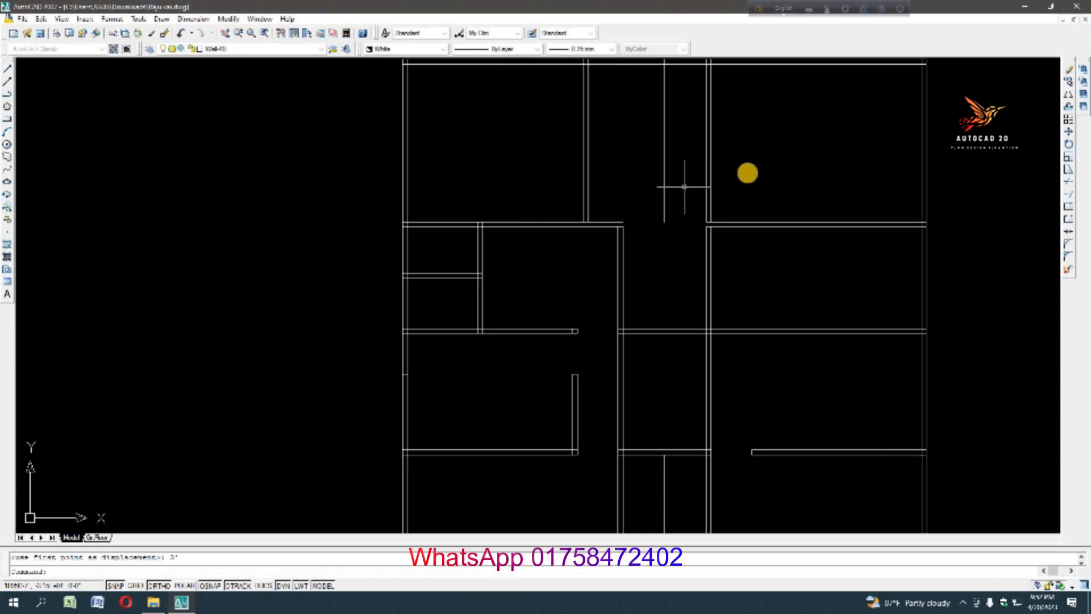
Try to move the right corridor wall segment above the upper partition, and undo the move
click(744, 173)
click(665, 157)
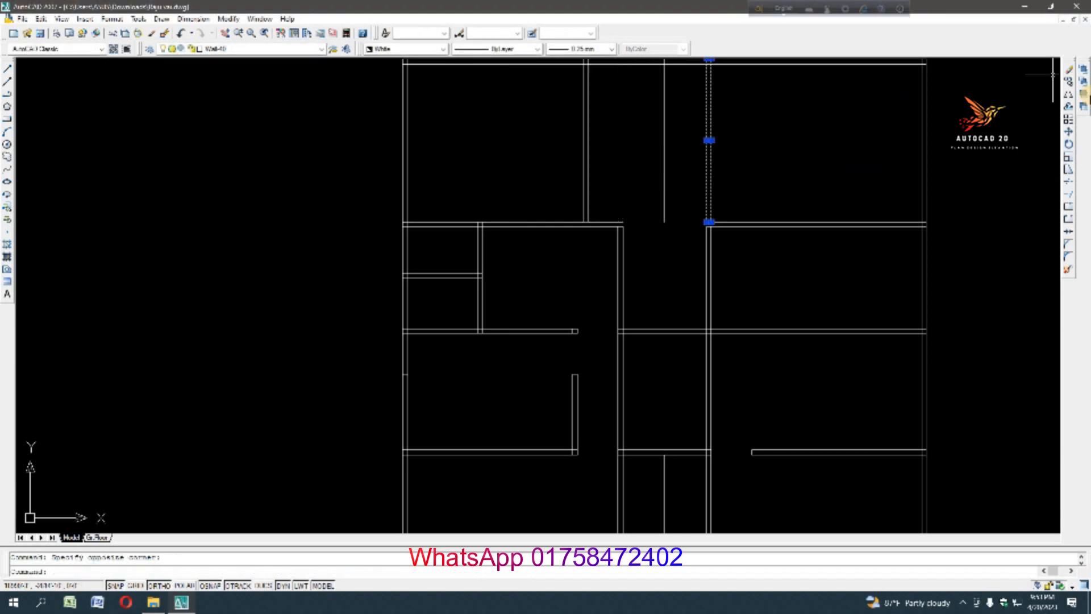
click(1069, 131)
right_click(740, 159)
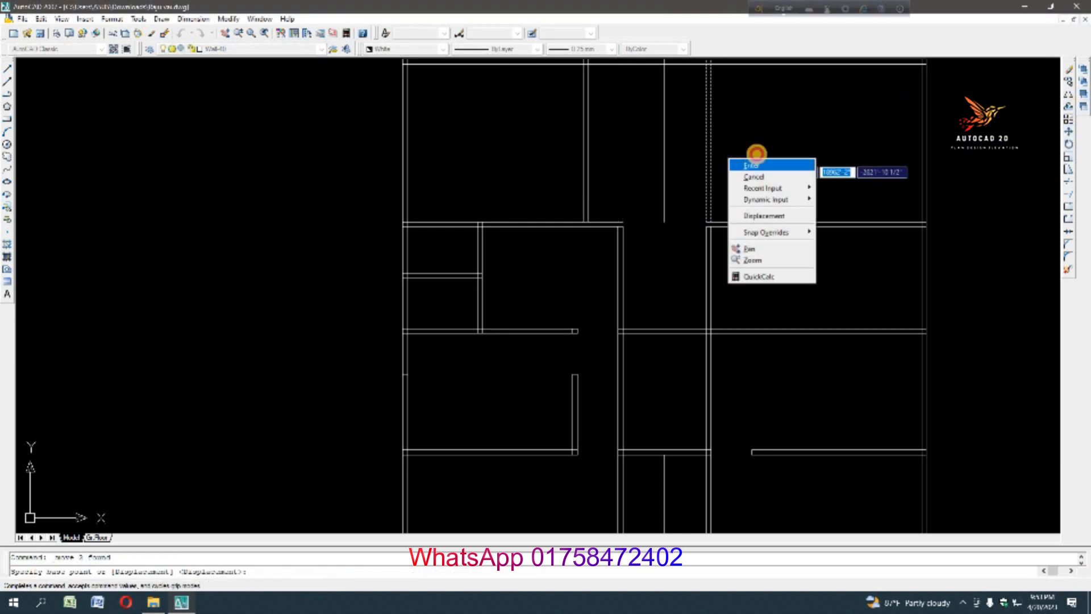
click(753, 164)
click(827, 146)
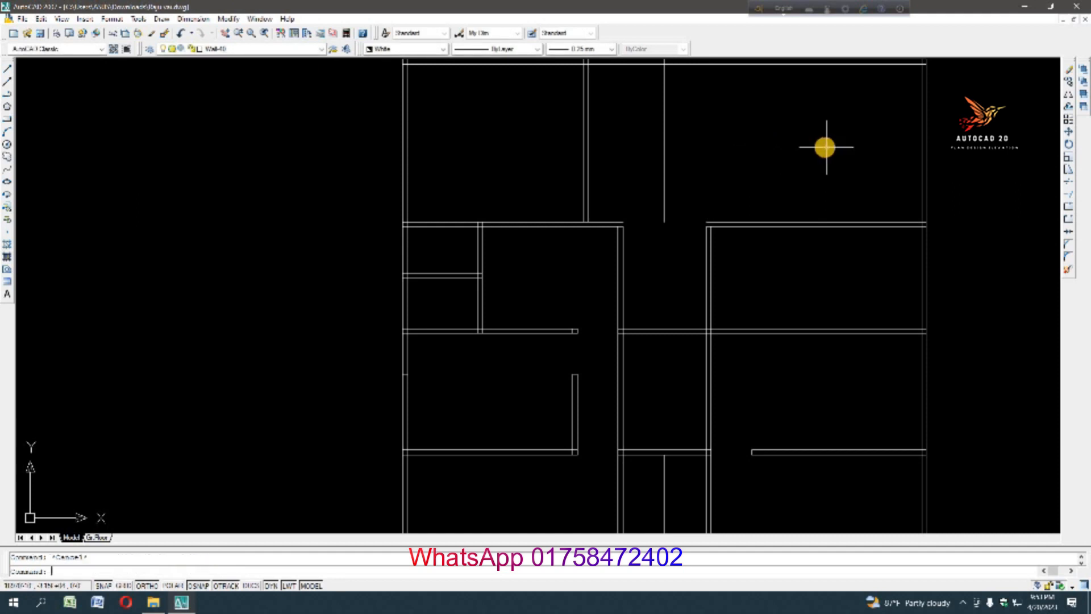
key(ctrl+z)
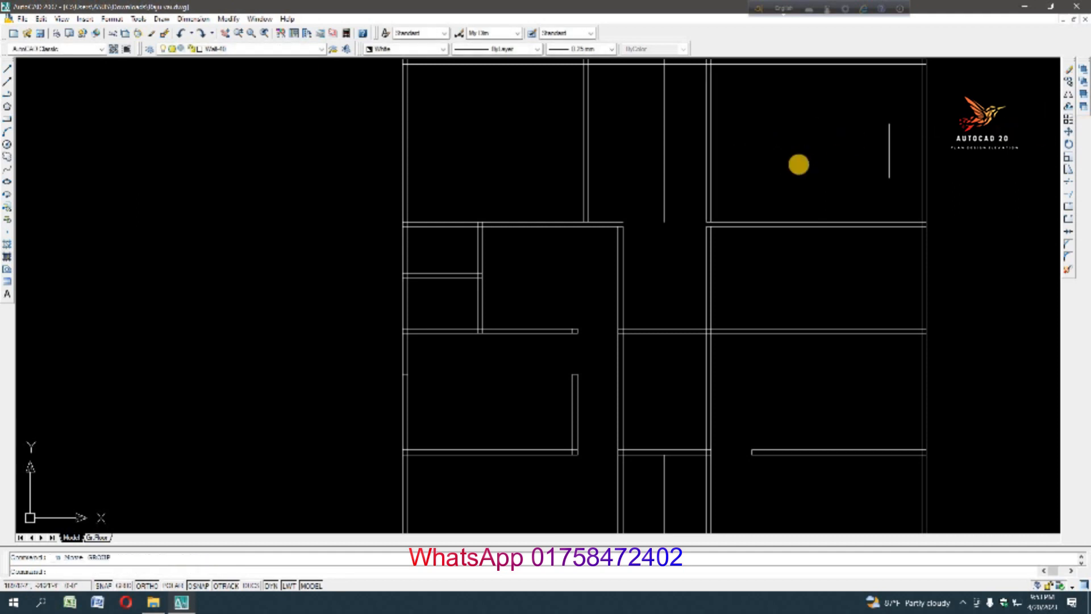
Move the right corridor wall segment above the upper partition 3' to the right
click(798, 165)
click(701, 146)
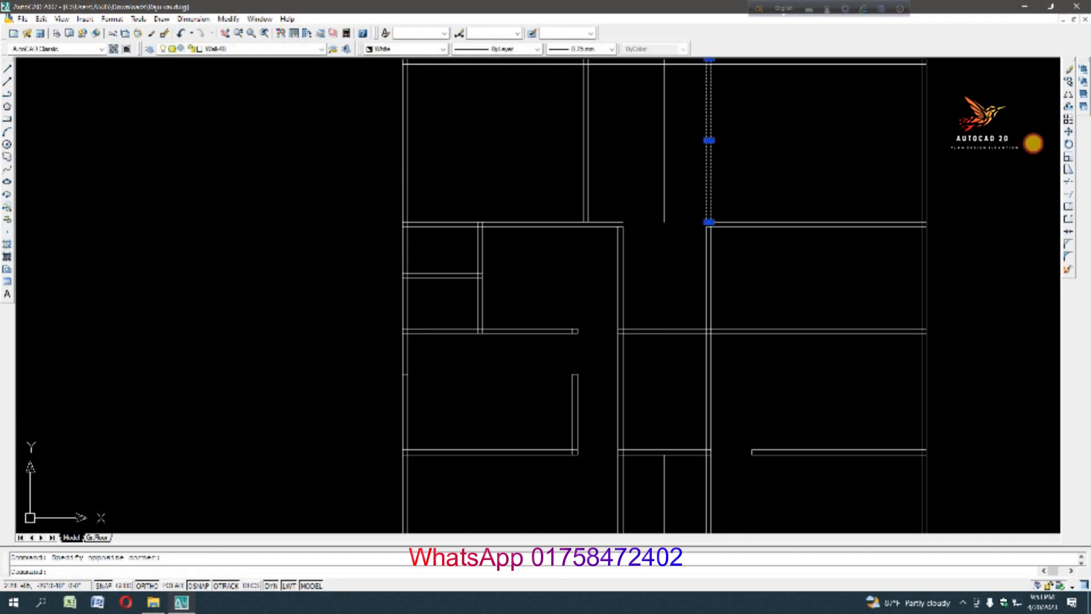
click(1068, 132)
click(771, 168)
text(3)
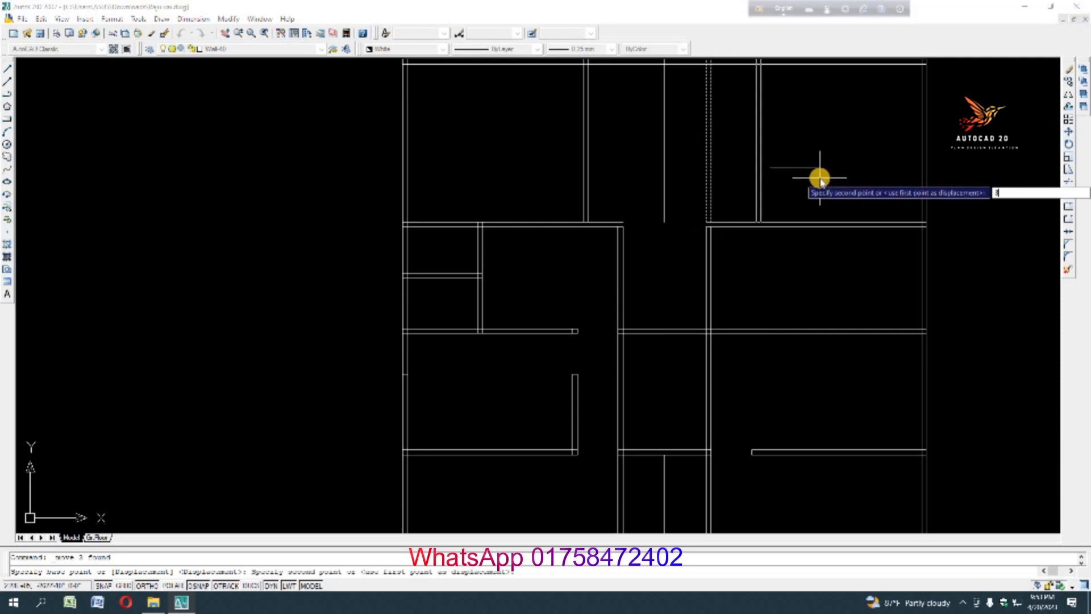
key(Return)
scroll(690, 161, down, 4)
scroll(700, 156, up, 3)
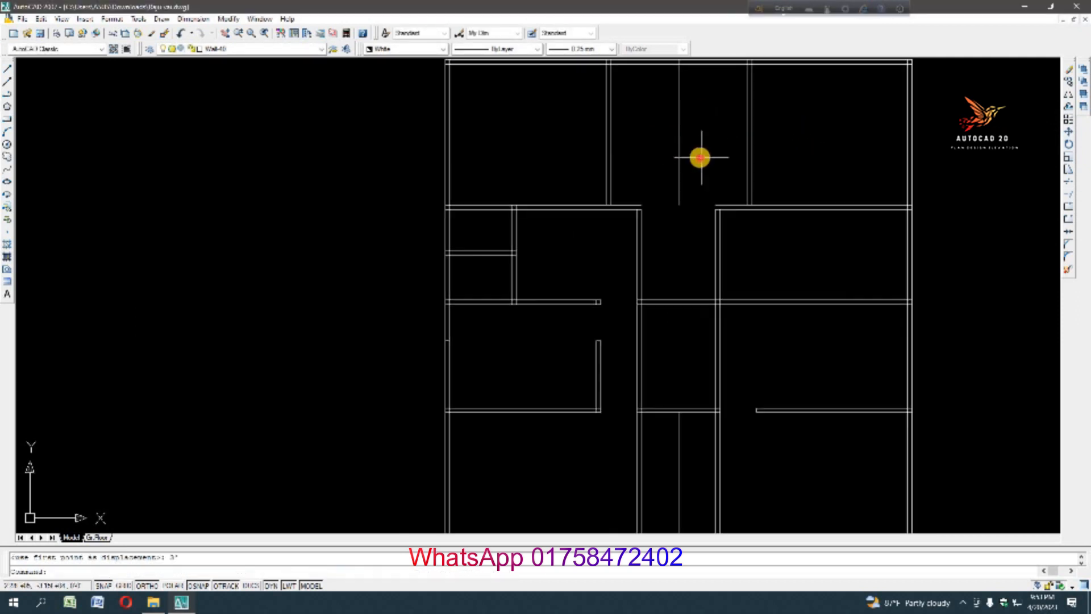
click(681, 146)
click(662, 149)
key(Escape)
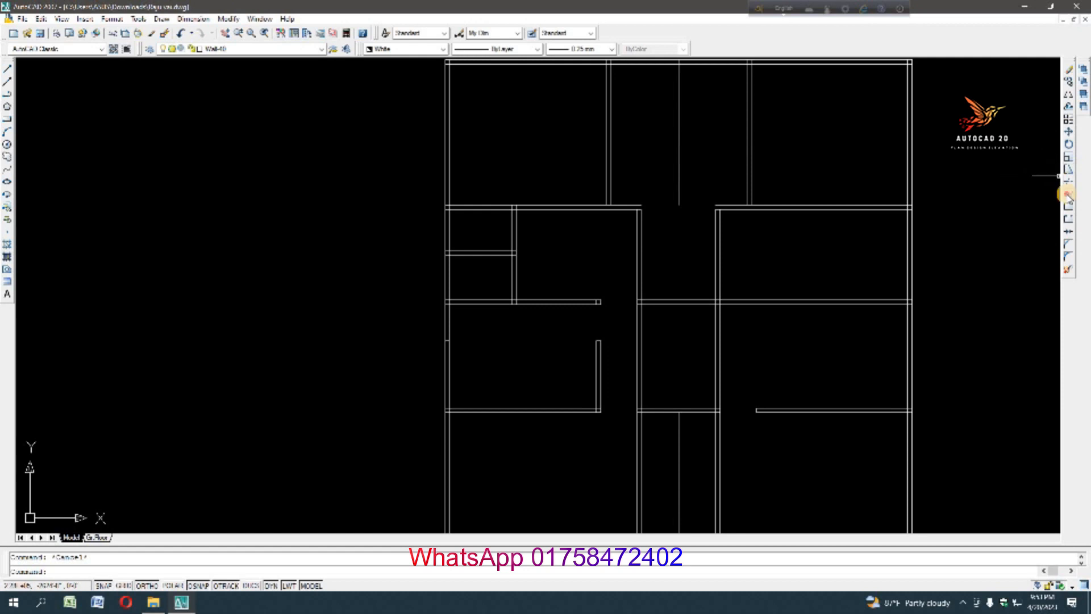
Extend the upper horizontal partition's lines across the corridor to close the gap
click(1067, 195)
key(Return)
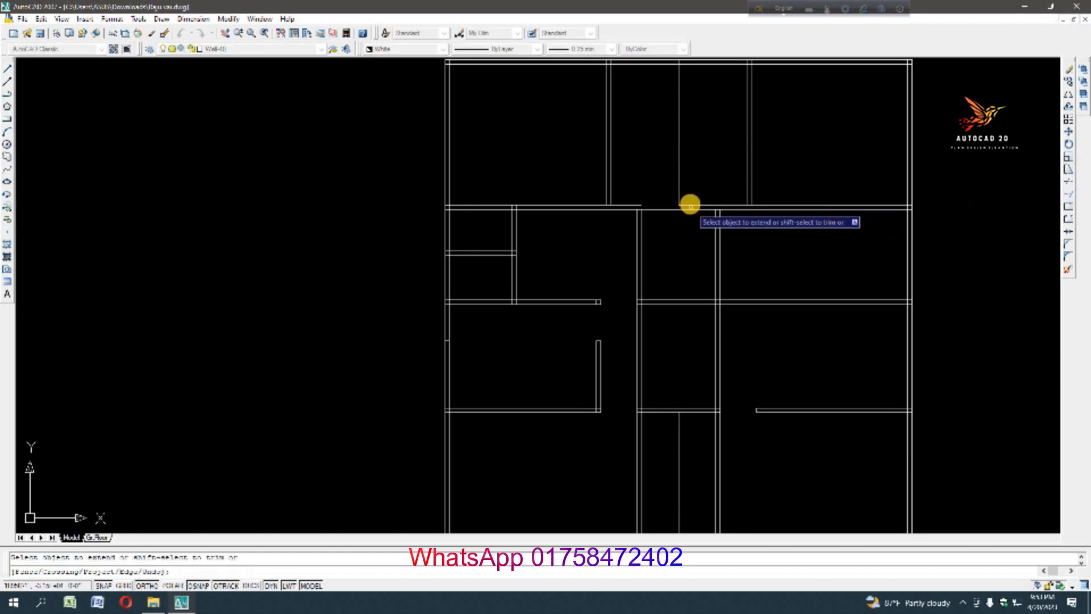
key(Escape)
scroll(705, 222, down, 3)
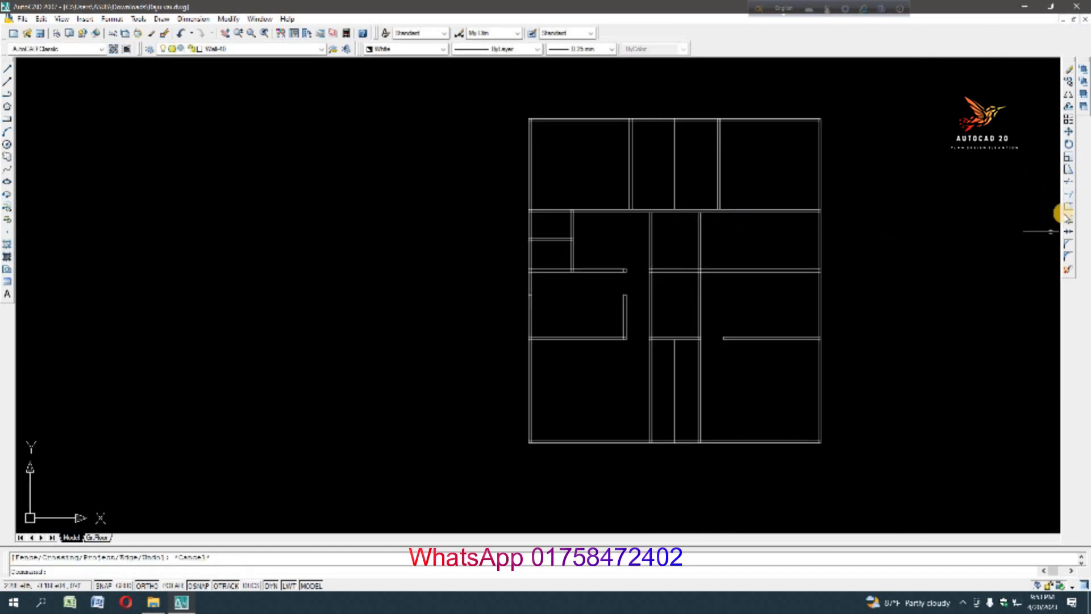
Extend both moved vertical walls down to the lower line of the upper horizontal partition
click(1069, 195)
key(Return)
click(607, 178)
click(671, 198)
click(697, 172)
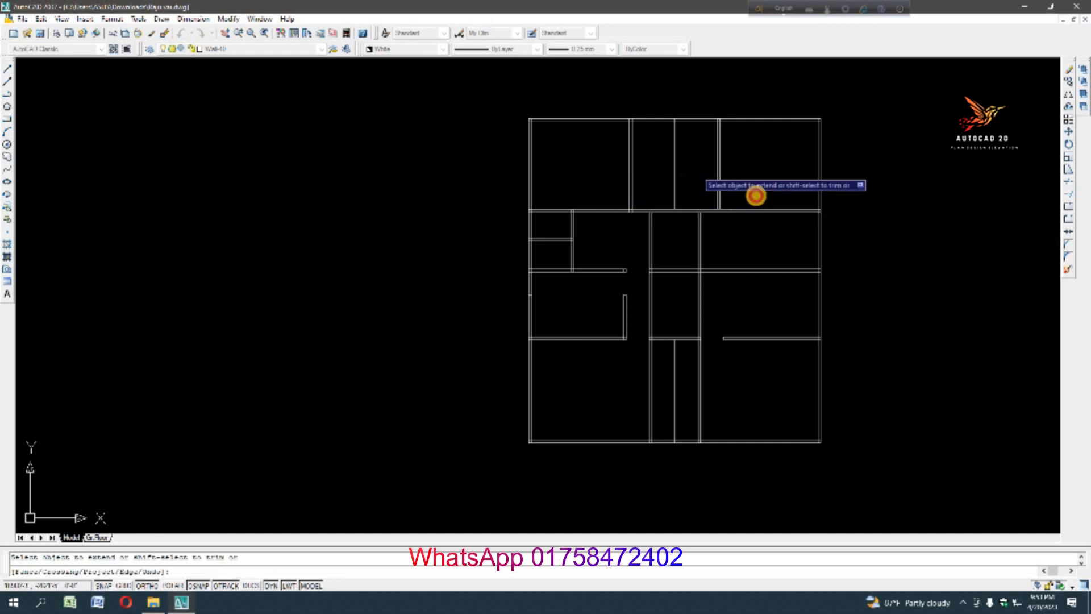
click(756, 197)
key(Escape)
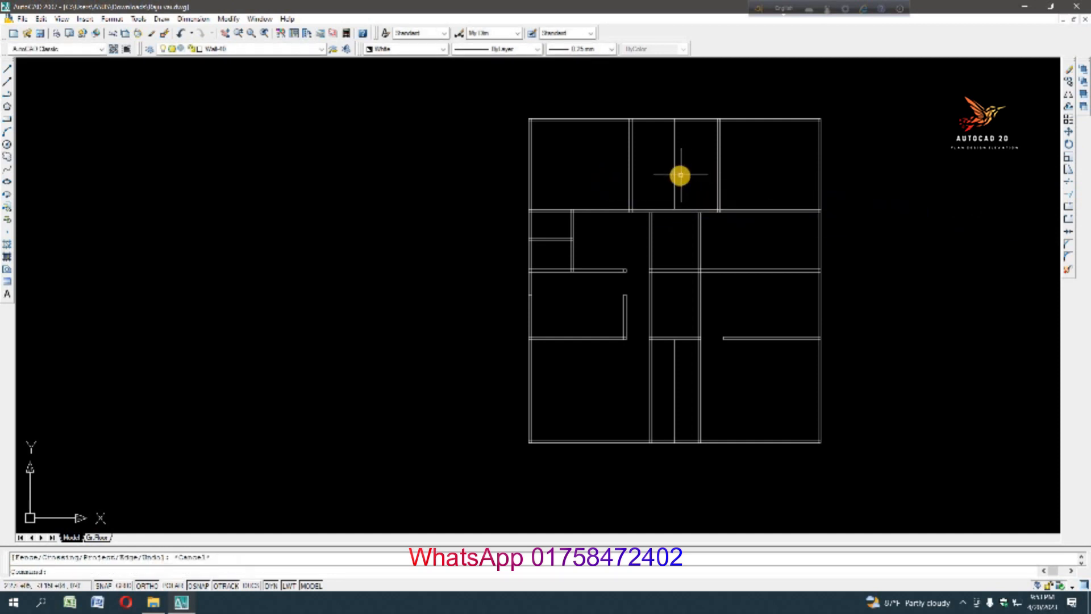
Offset the single vertical line midway between the two upper walls 5" to the right to form a partition
scroll(680, 175, up, 3)
text(o)
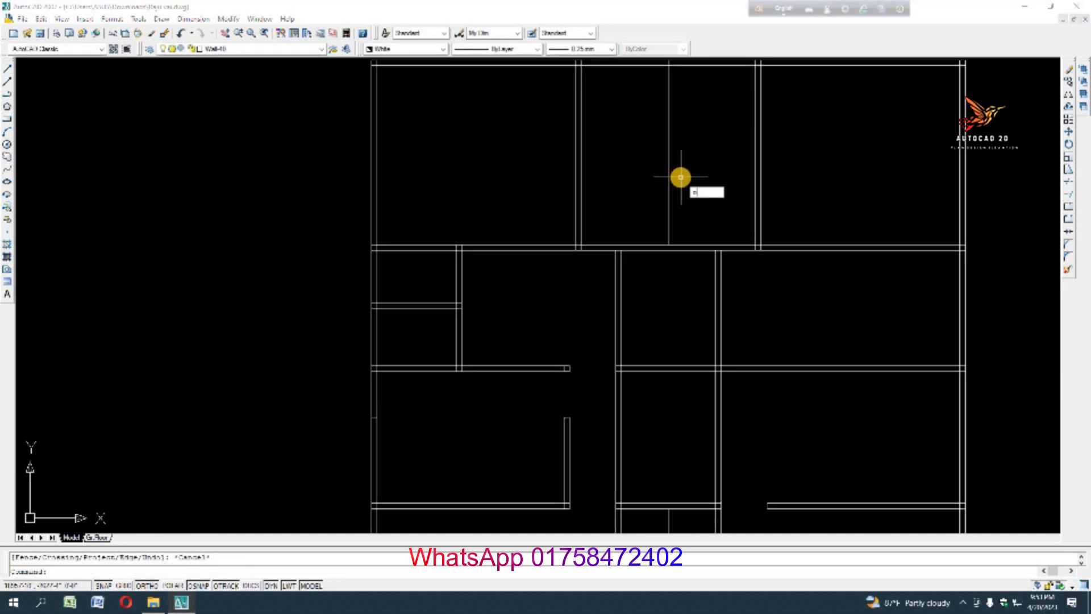
key(Return)
key(Return)
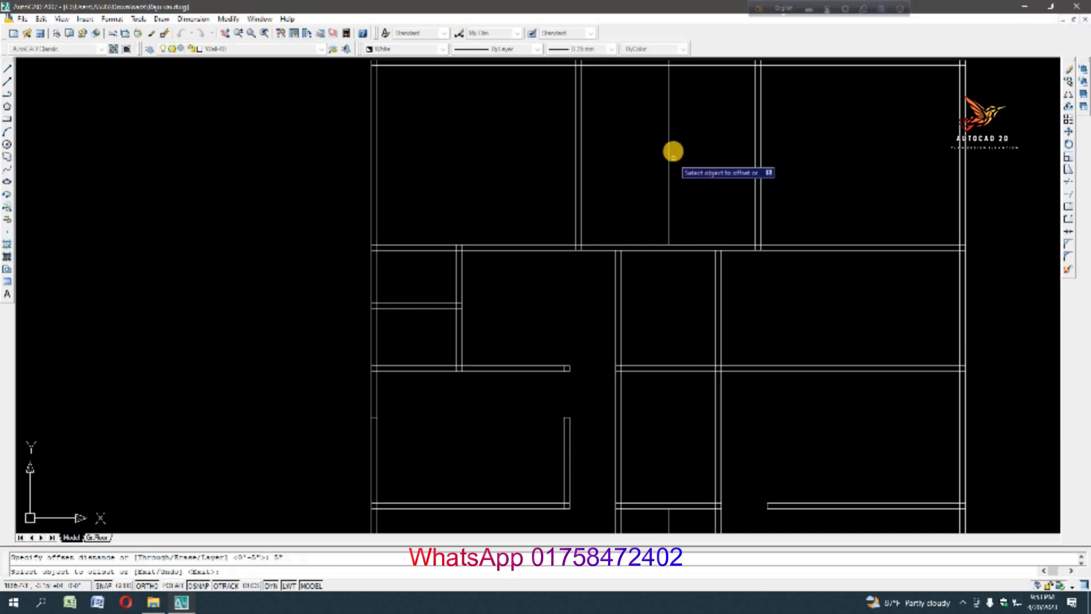
click(668, 146)
click(710, 145)
scroll(673, 142, down, 2)
key(Escape)
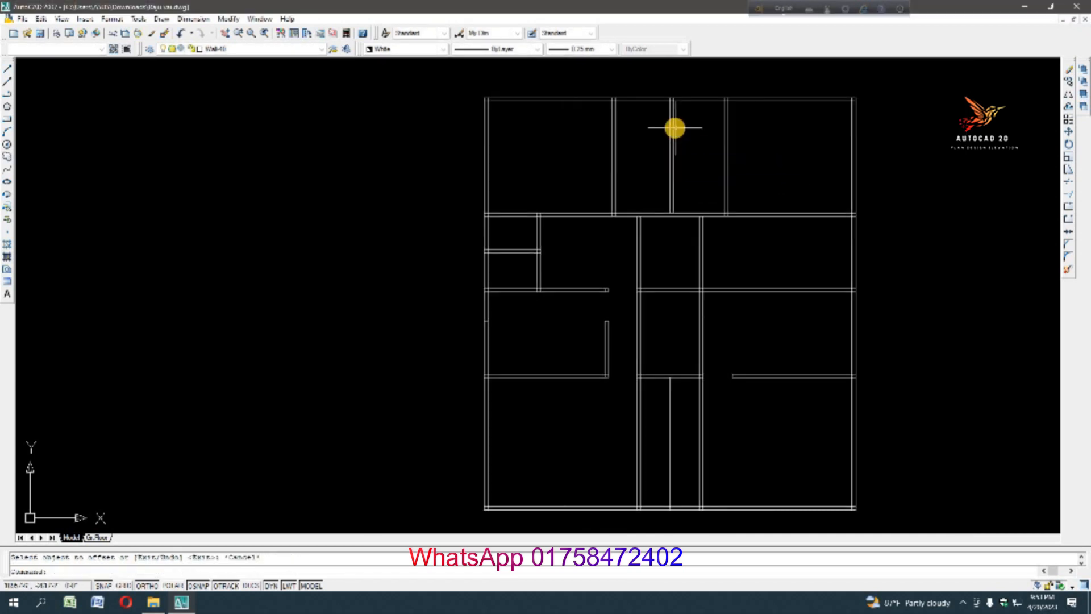
scroll(677, 134, up, 2)
scroll(696, 193, down, 2)
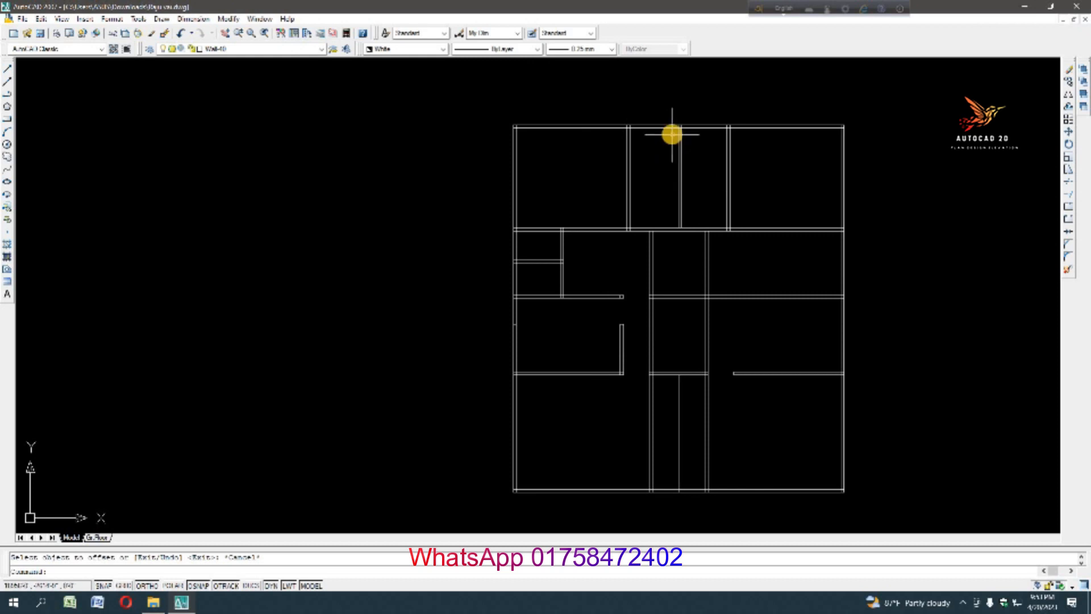
Offset the building's outer top line 5' down into the upper rooms
scroll(672, 134, up, 1)
text(o)
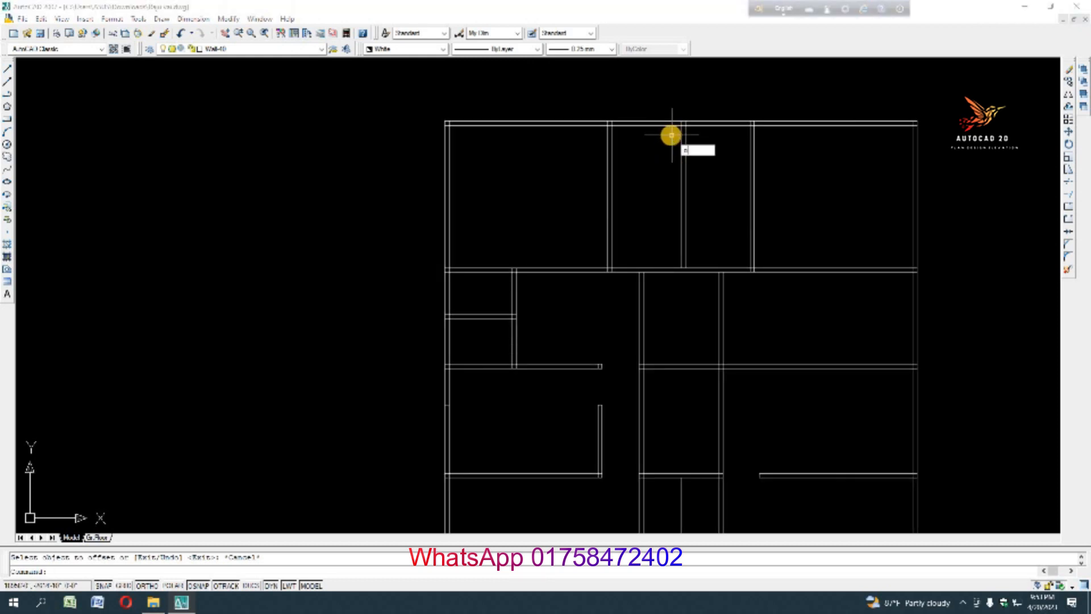
key(Return)
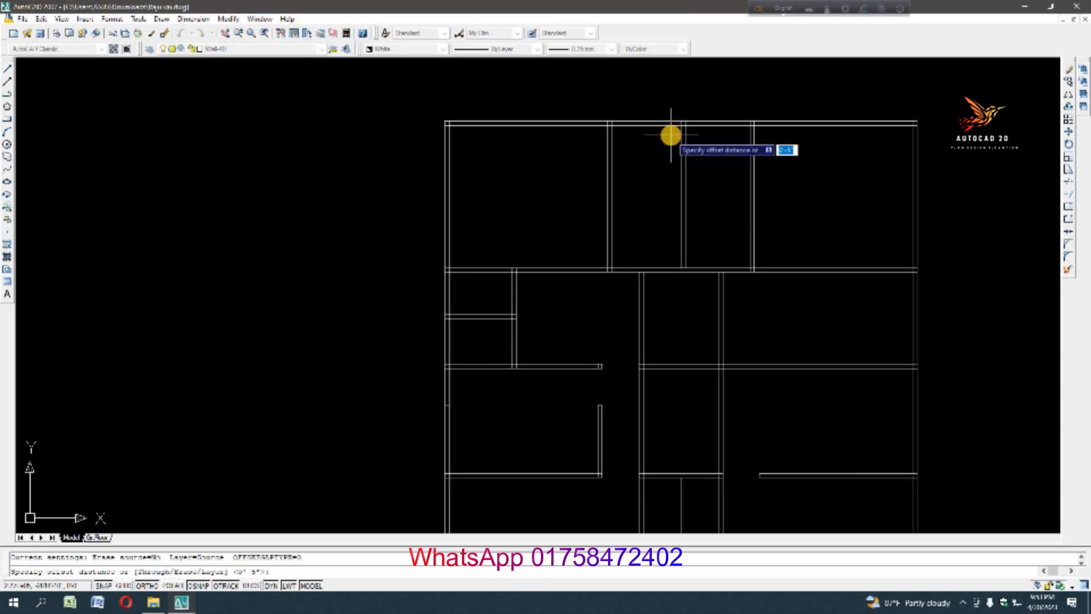
text(5)
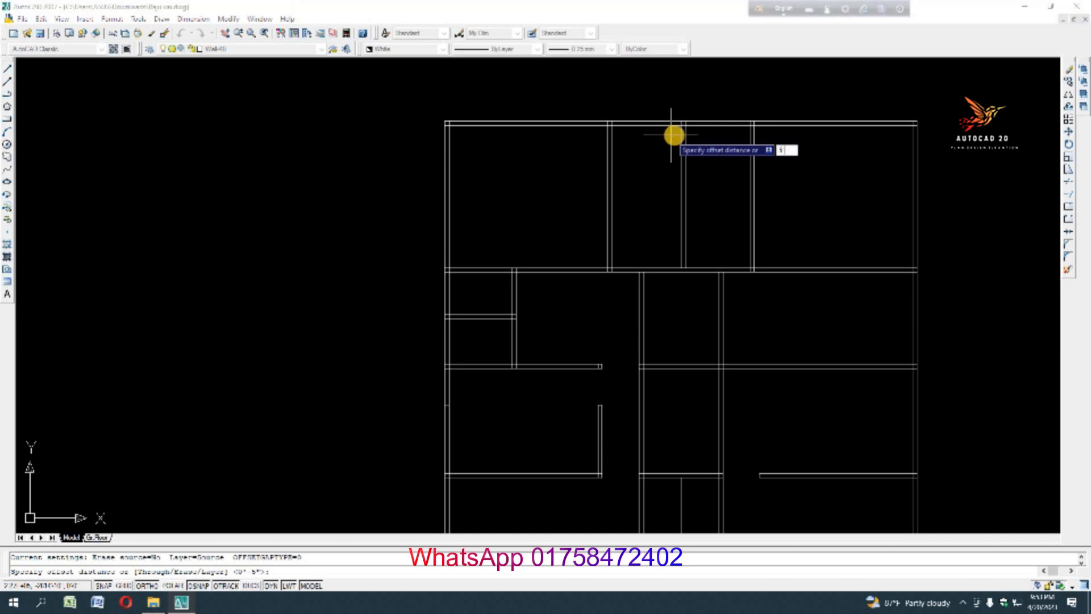
key(Return)
click(697, 121)
click(722, 166)
key(Escape)
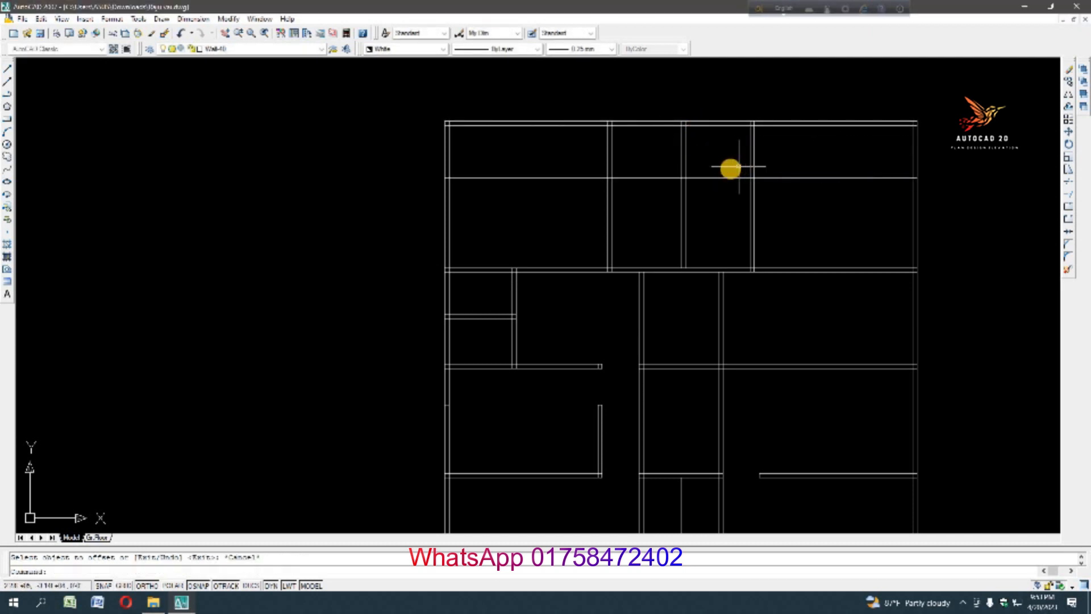
Offset the new horizontal line across the upper rooms 5" down to form a partition
key(Return)
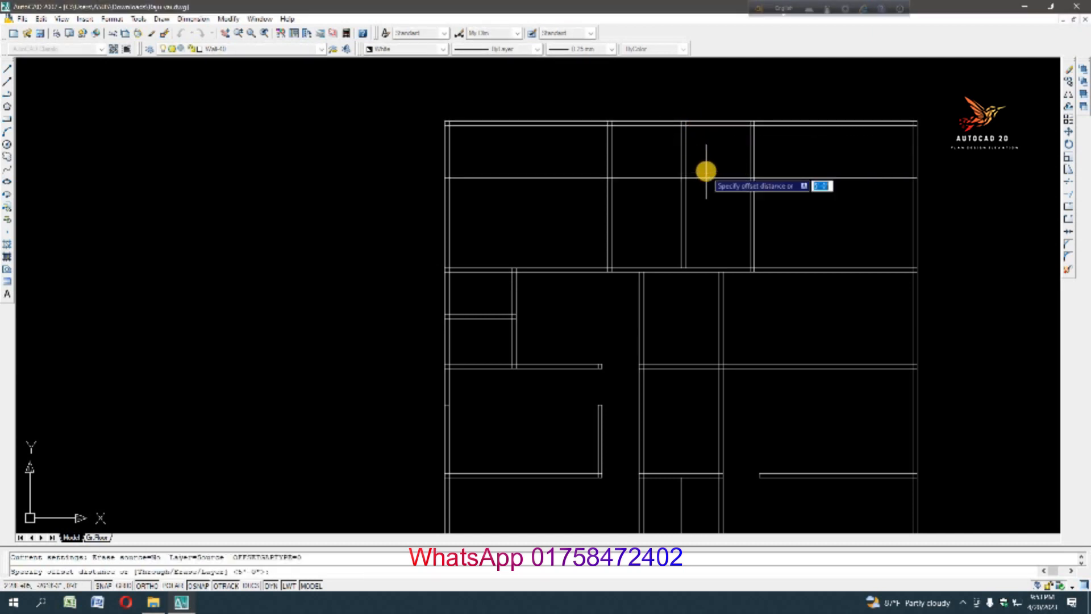
text(5)
key(Return)
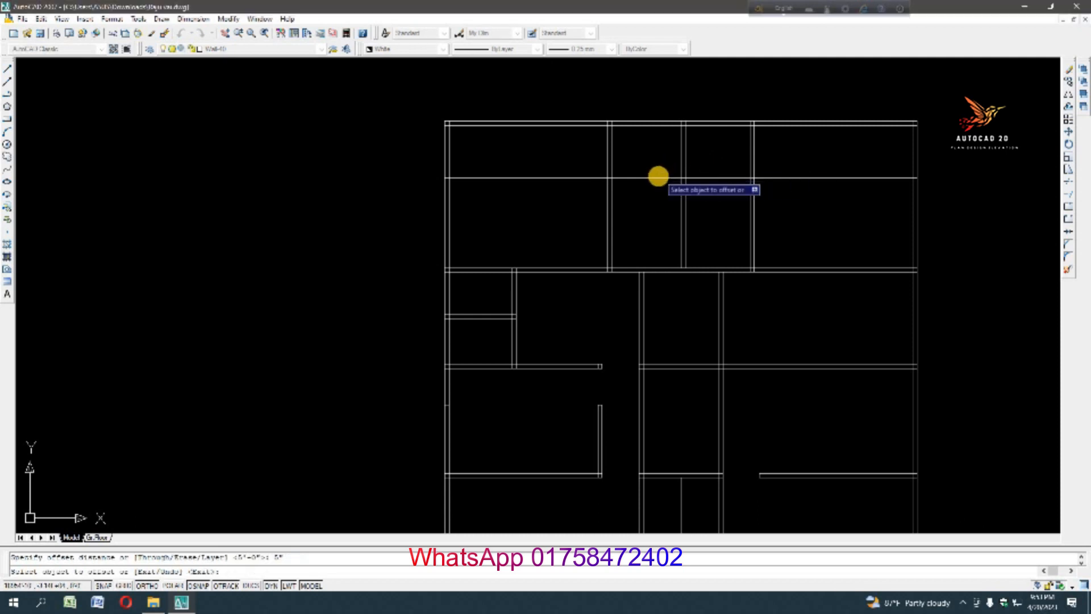
click(657, 179)
click(658, 198)
key(Escape)
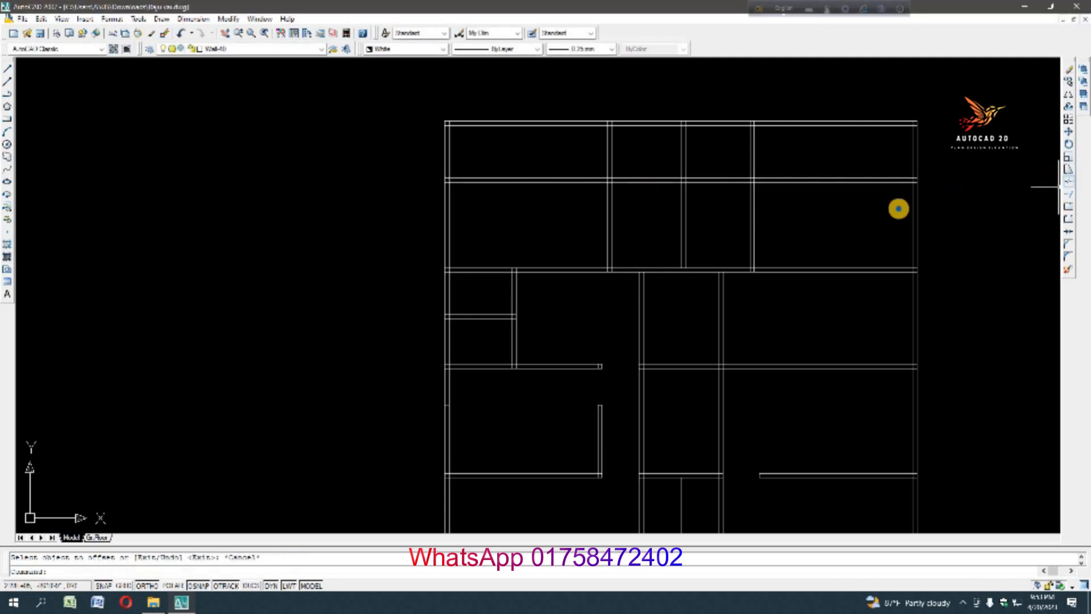
Trim the new horizontal partition's lines out of the upper-left and upper-right rooms
click(1068, 181)
right_click(898, 208)
click(555, 166)
click(580, 206)
click(798, 149)
click(839, 209)
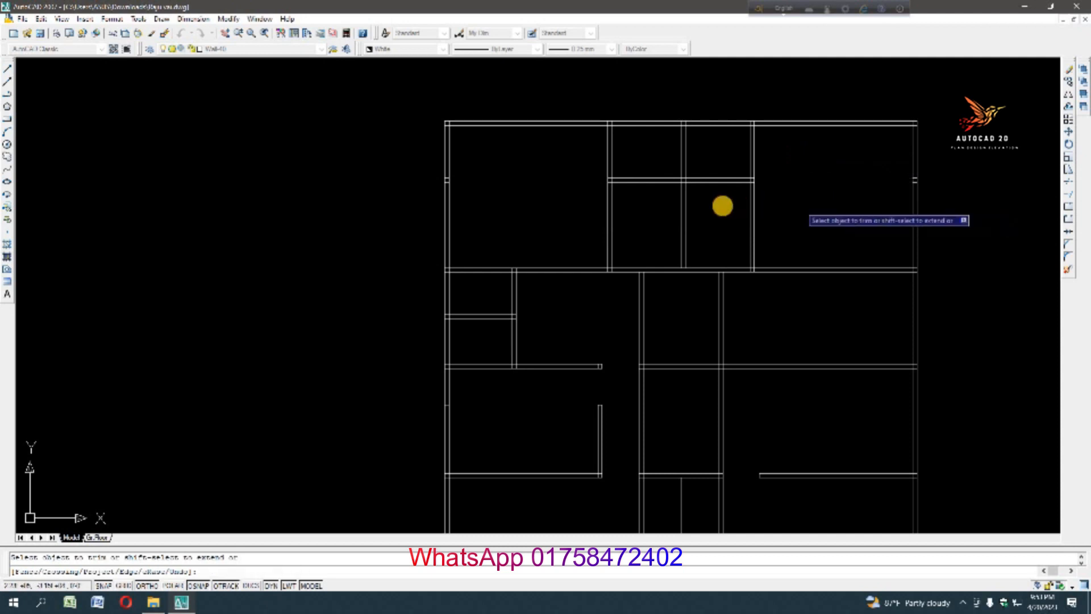
click(628, 173)
key(Escape)
Measure the upper-left room's width with a linear dimension, and delete the dimension
click(203, 21)
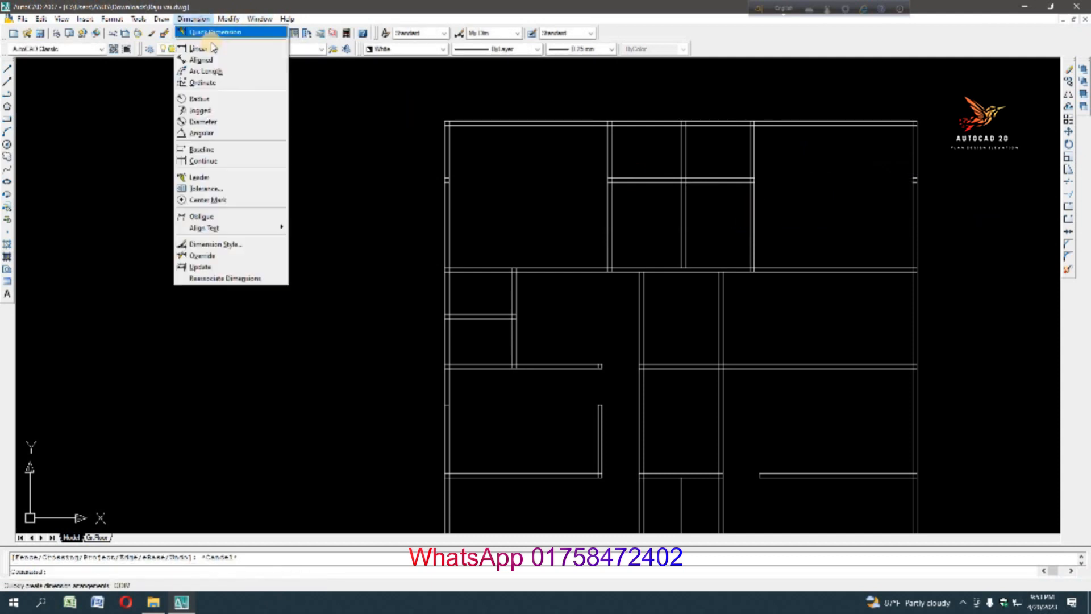
click(205, 49)
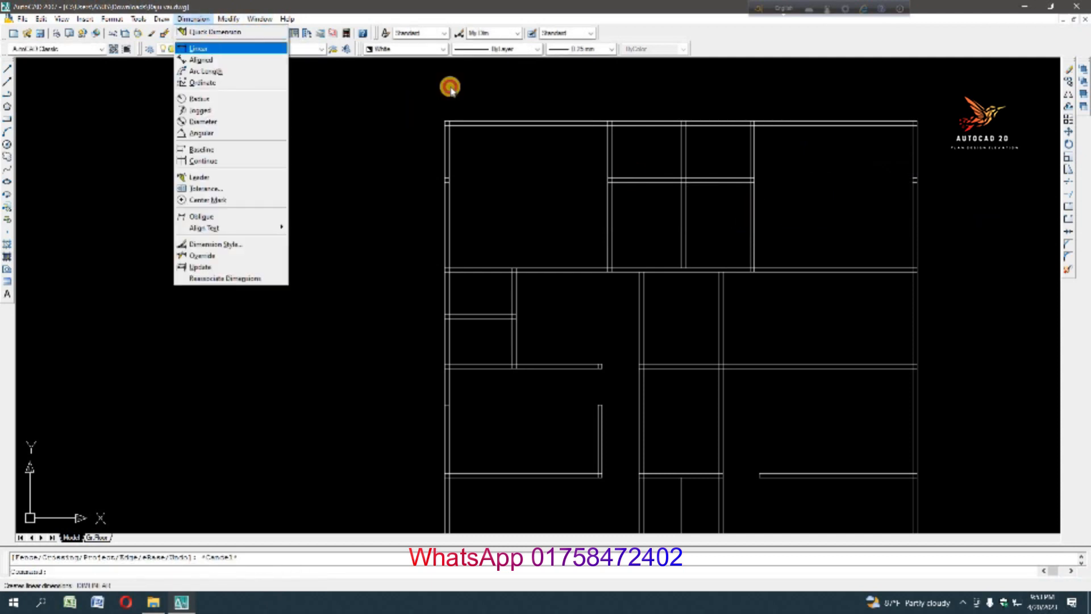
click(447, 203)
click(606, 204)
click(558, 206)
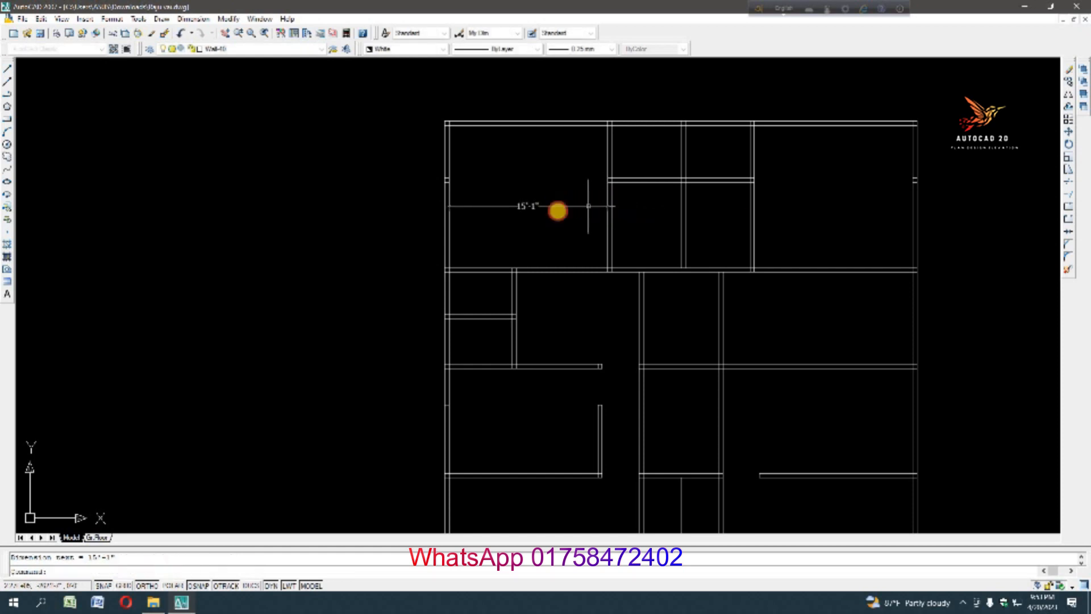
click(560, 209)
click(544, 171)
key(Delete)
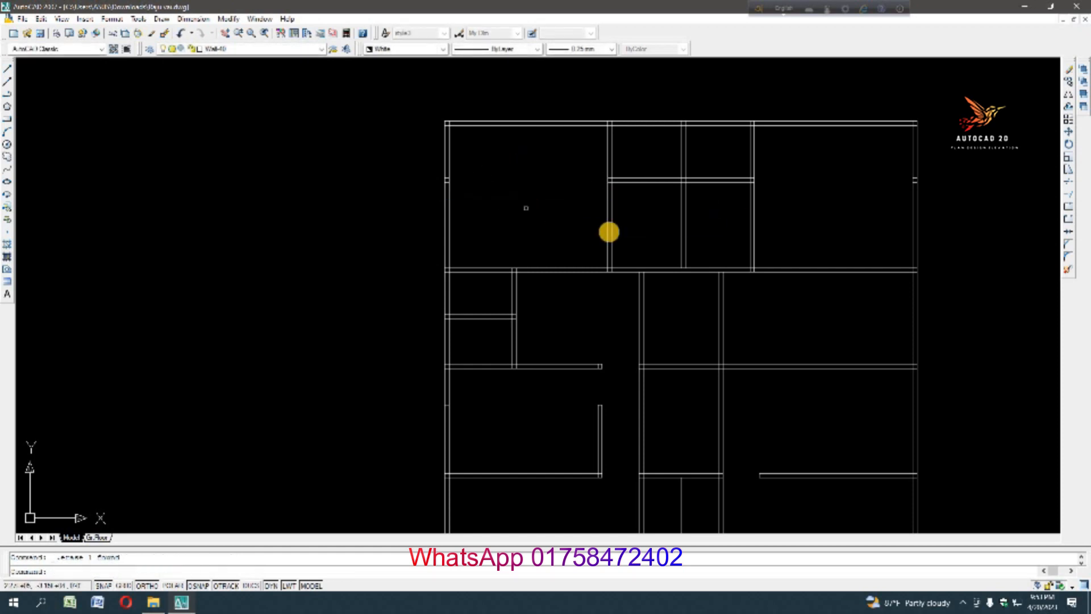
Move the double-line wall on the right side of the upper-left room 3' to the left
click(634, 229)
click(580, 215)
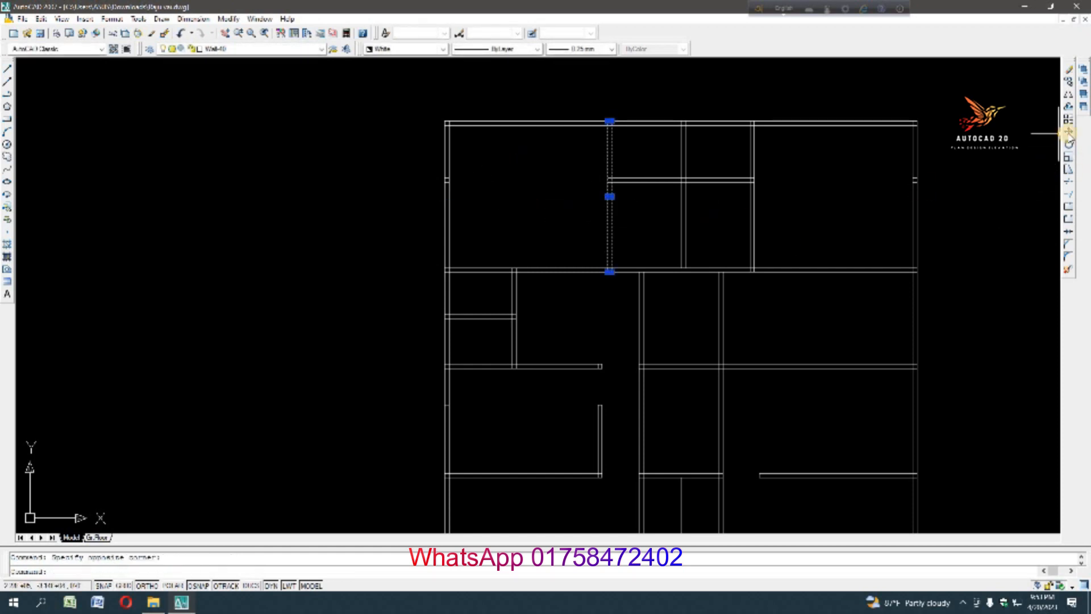
click(1068, 132)
click(690, 88)
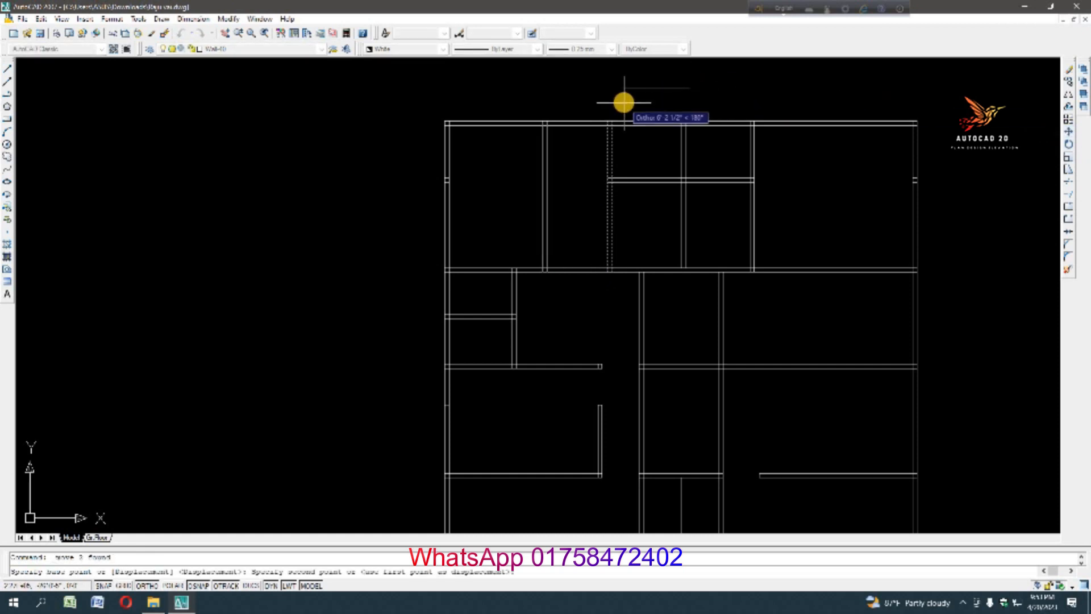
text(3)
key(Return)
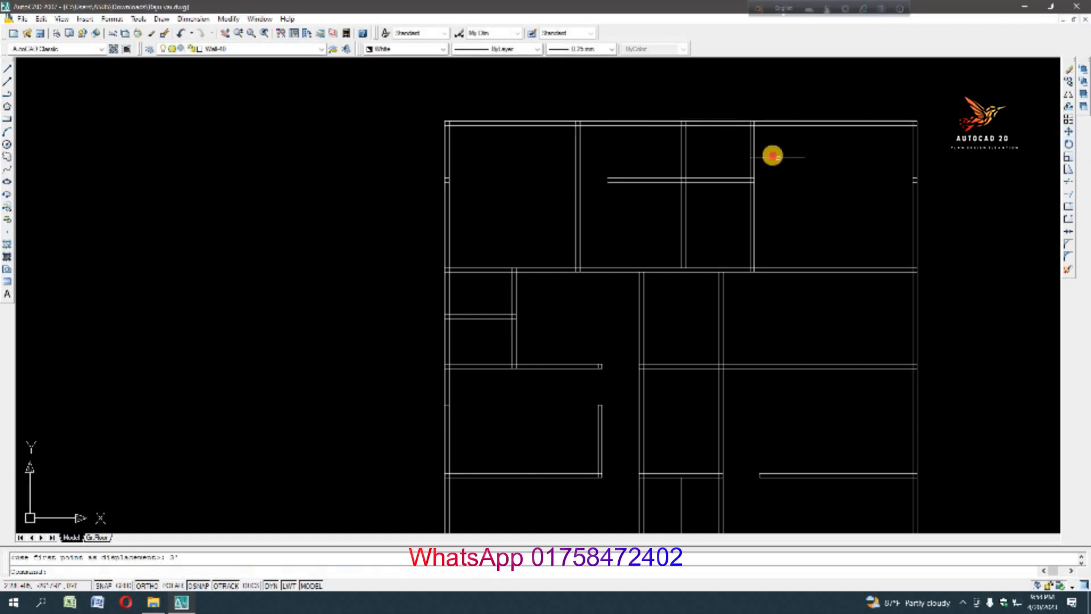
Move the double-line wall on the left side of the upper-right room 3' to the right
click(776, 158)
click(742, 150)
click(1068, 136)
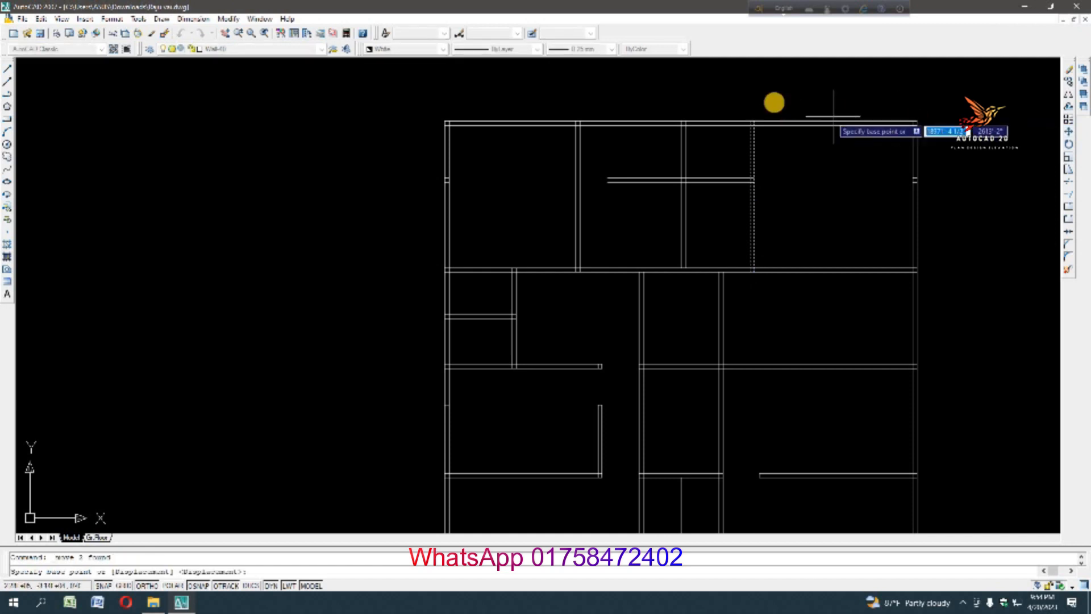
click(773, 104)
text(3)
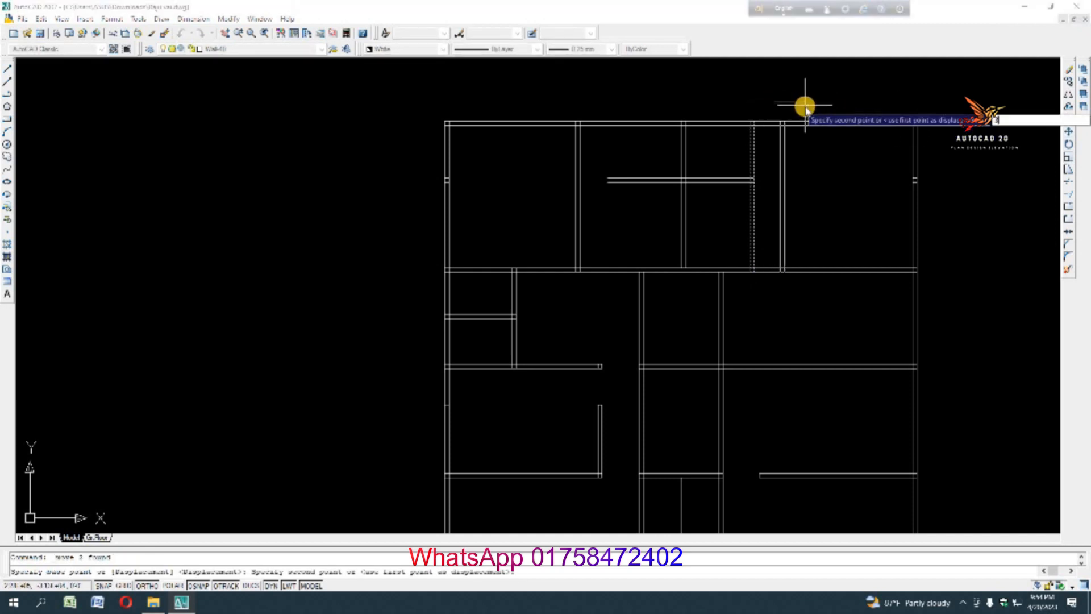
key(Return)
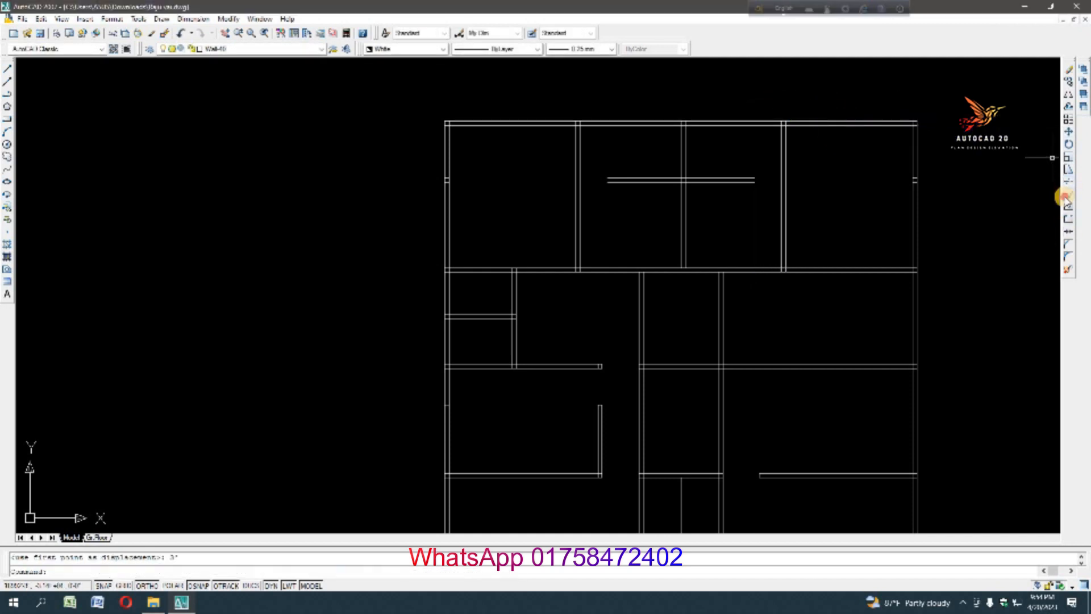
Extend both lines of the short horizontal partition to the moved walls on either side
click(1067, 195)
key(Return)
click(708, 161)
click(734, 200)
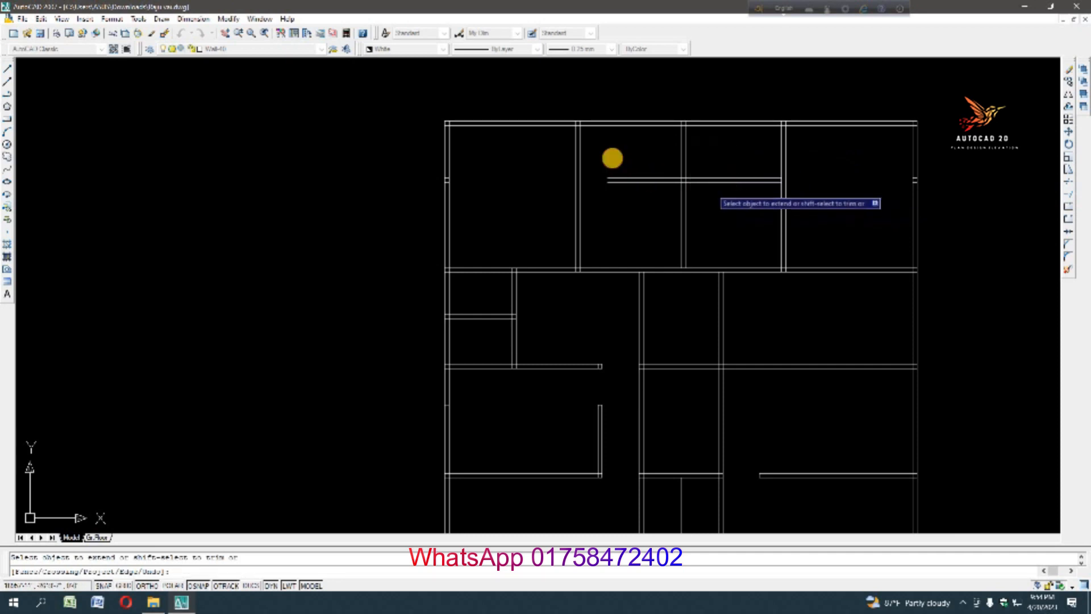
click(612, 159)
click(625, 184)
click(608, 174)
click(626, 196)
click(716, 165)
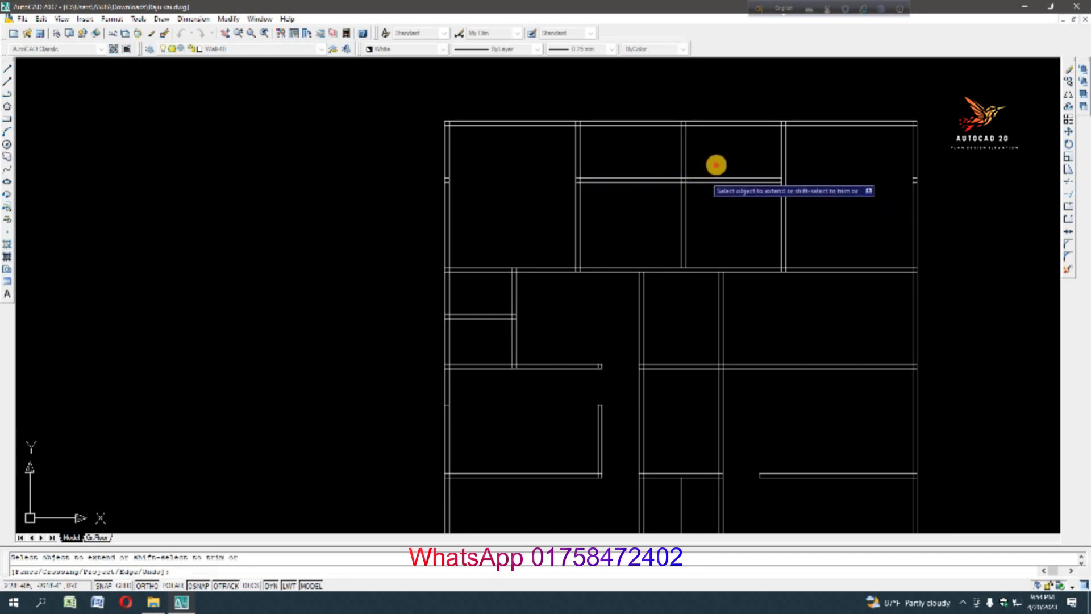
click(745, 188)
key(Escape)
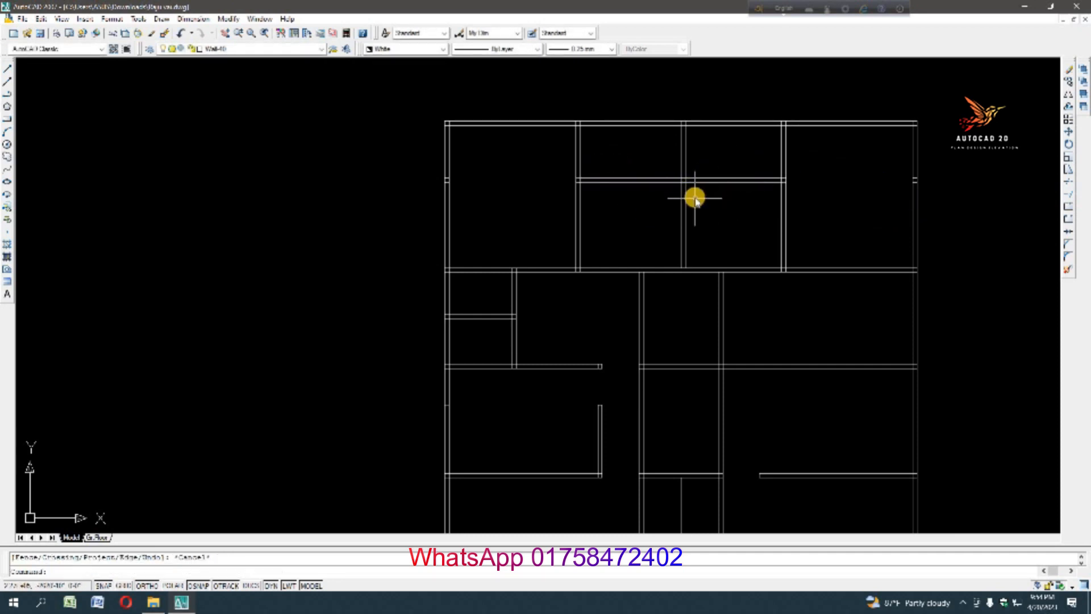
Offset the right part of the long horizontal partition's upper line 3.56' upward
text(o)
key(Return)
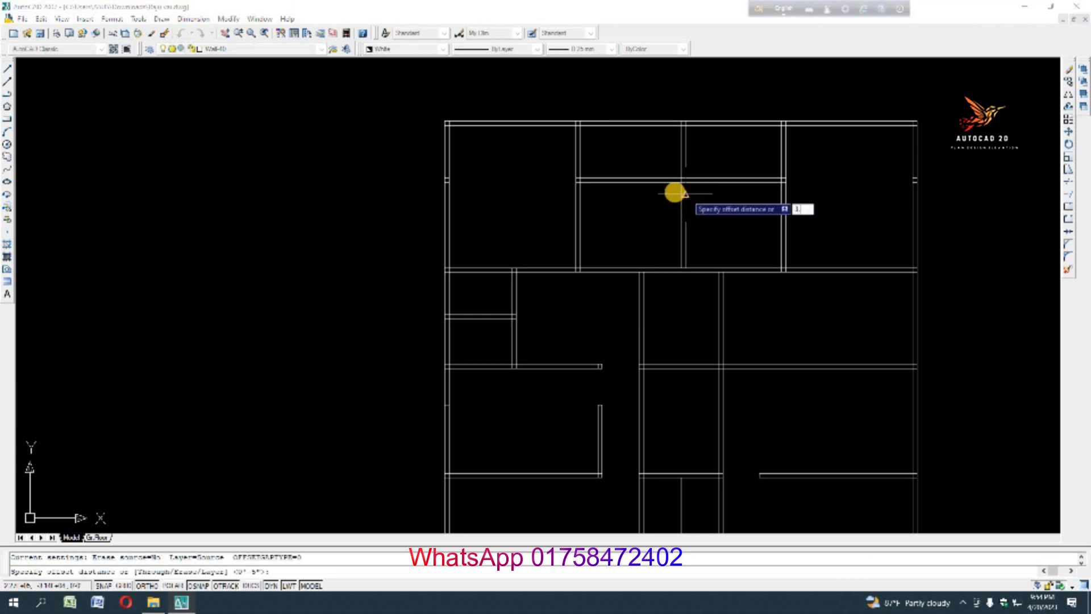
key(Return)
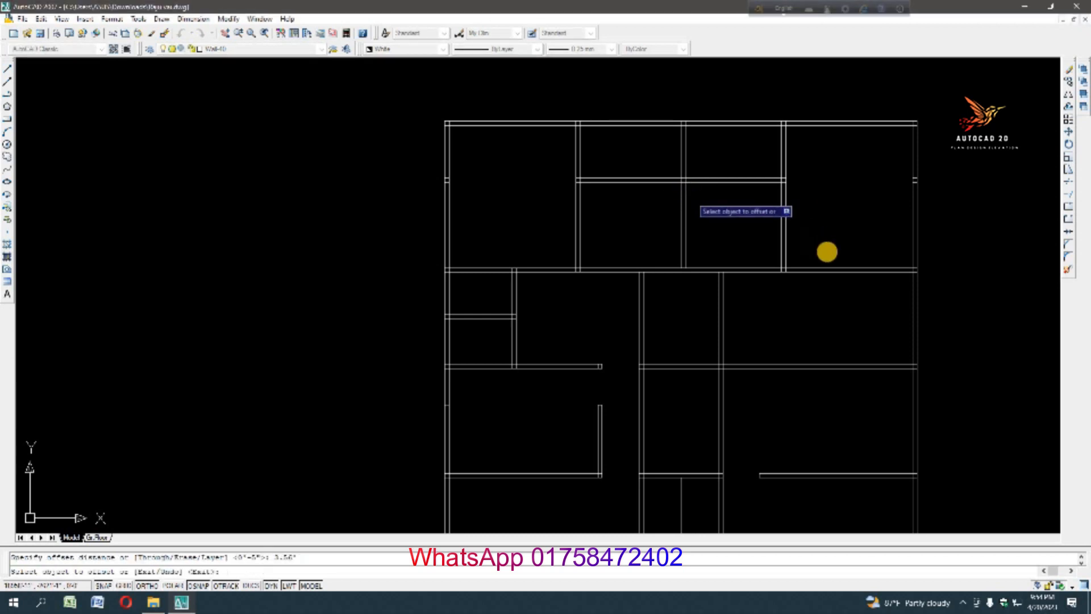
click(817, 267)
click(817, 226)
key(Escape)
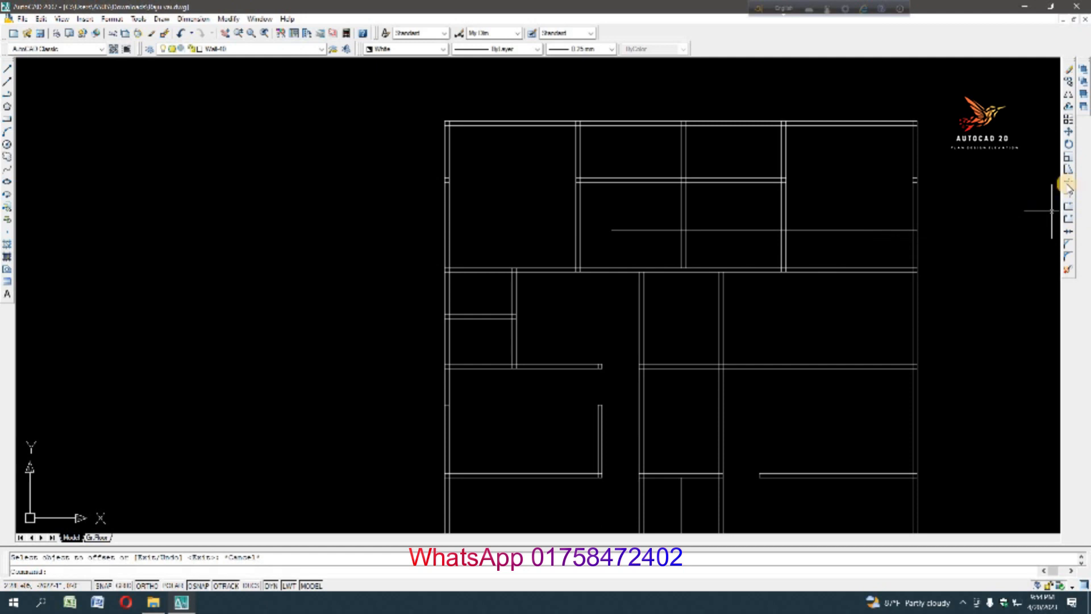
Trim the central vertical partition between the short horizontal partition and the new offset line
click(1067, 184)
right_click(840, 227)
click(665, 196)
click(703, 213)
Trim the upper-right room's left wall below the offset line for an opening, and trim the offset line east of the central partition
click(771, 244)
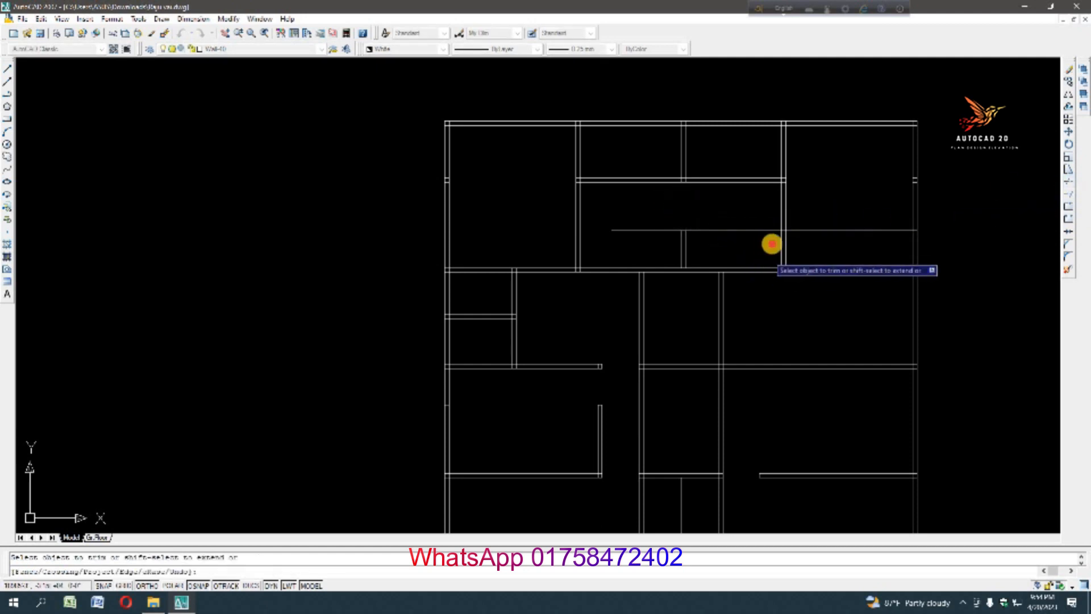
click(832, 249)
click(826, 214)
click(842, 245)
click(743, 219)
click(731, 253)
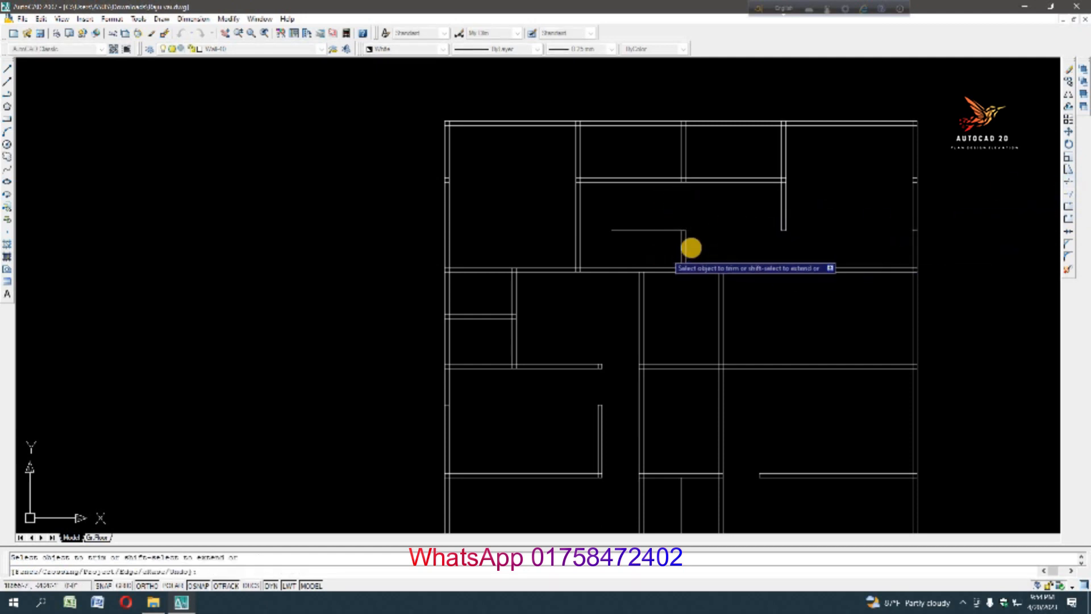
key(Escape)
Delete the leftover central partition lines and the remaining piece of the offset line
click(702, 245)
click(648, 232)
key(Delete)
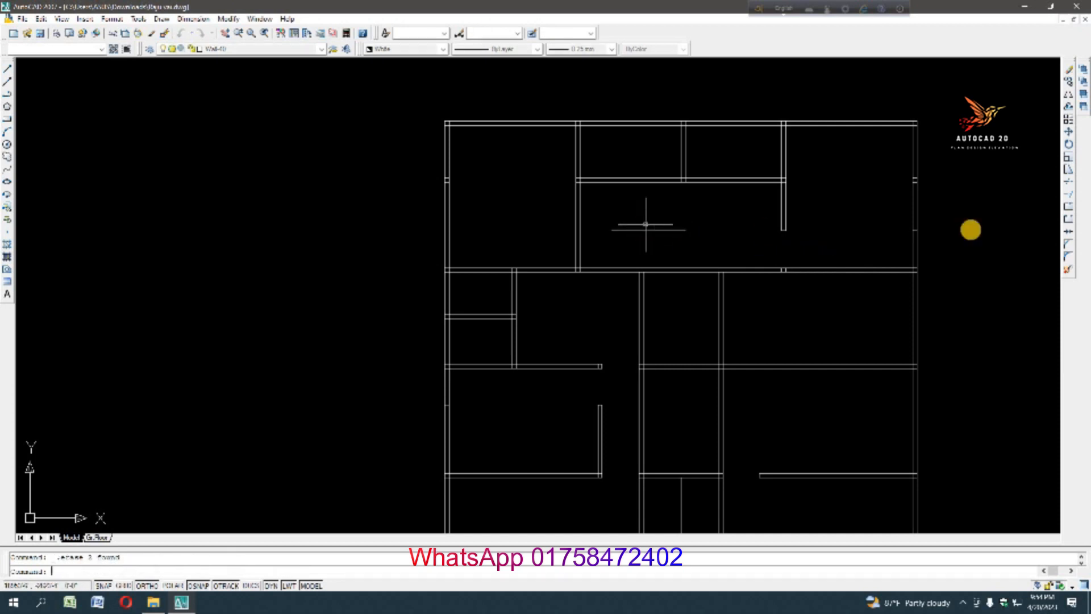
click(699, 240)
click(670, 214)
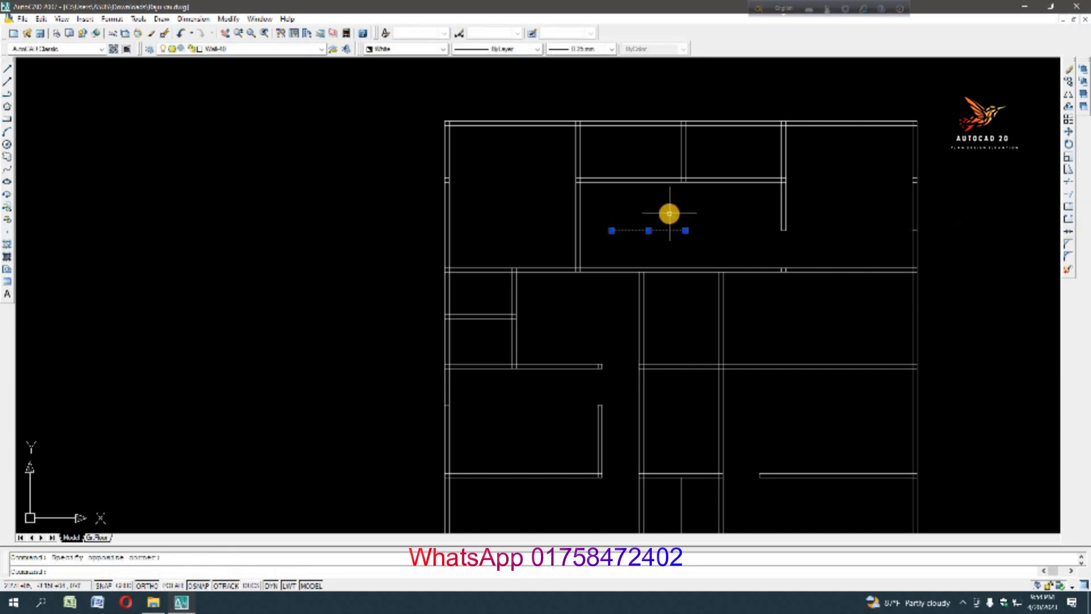
key(Delete)
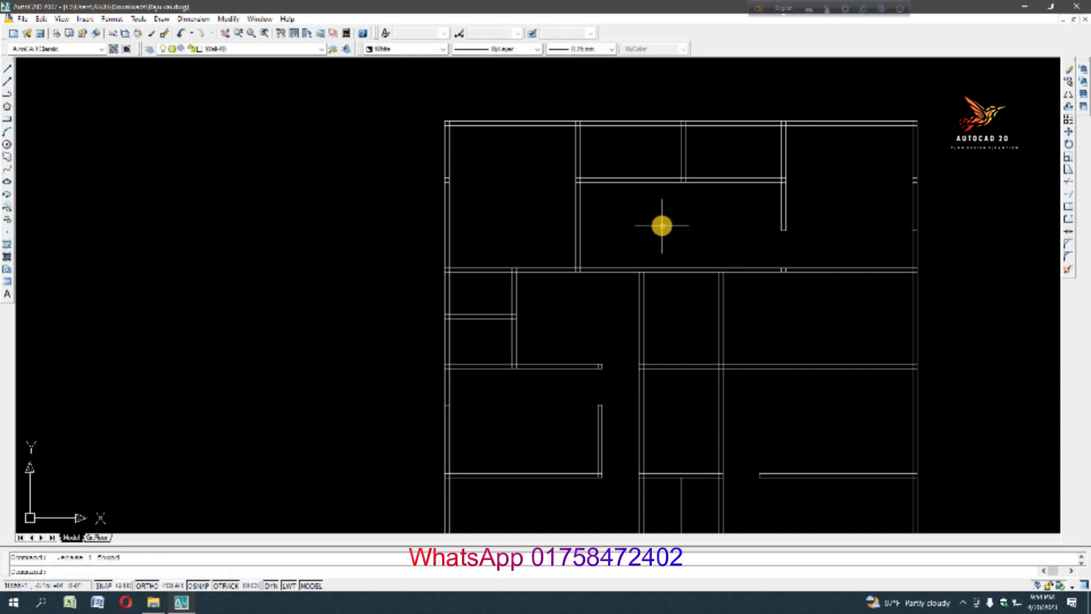
Offset the west part of the long horizontal partition's upper line upward, reusing the 3'-6 3/4" distance
text(o)
key(Return)
key(Return)
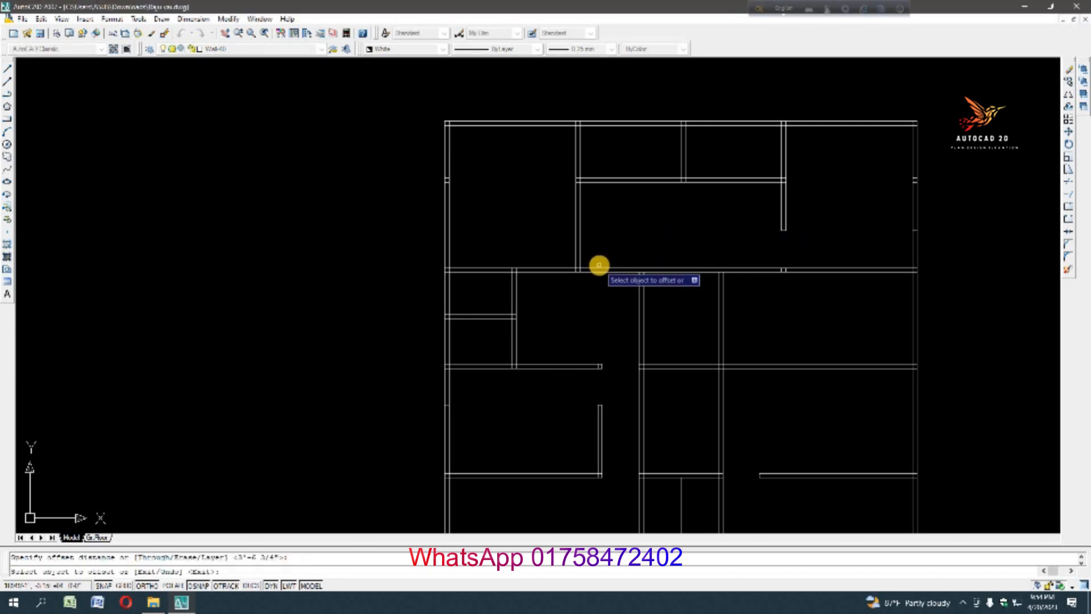
click(598, 268)
click(610, 246)
Trim the upper-left room's east wall below the offset line for an opening, and trim away the offset line beside it
click(1068, 181)
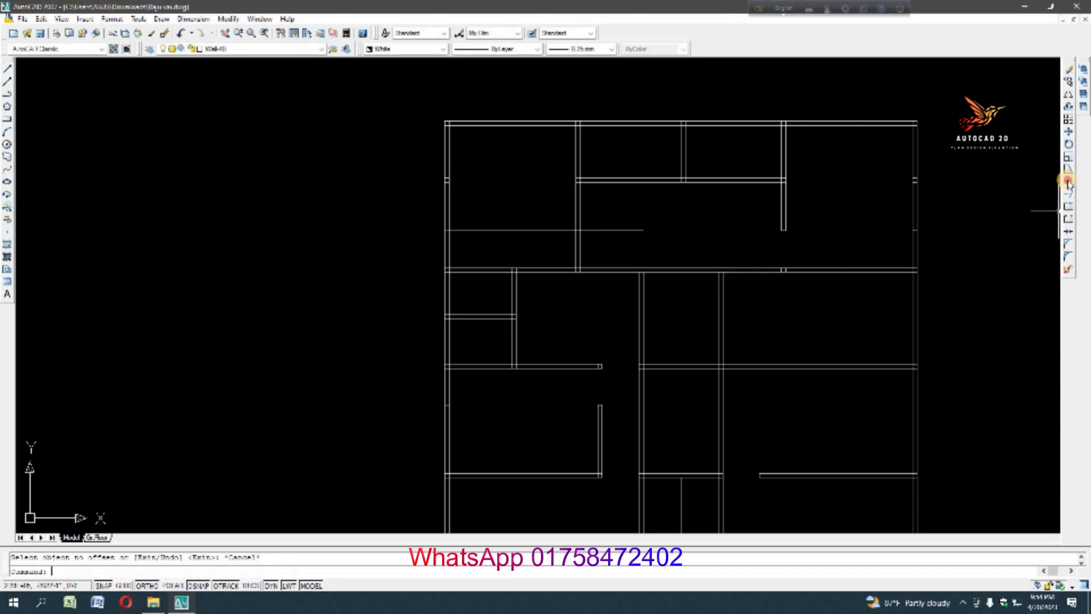
key(Return)
click(549, 237)
click(601, 256)
click(613, 231)
click(506, 200)
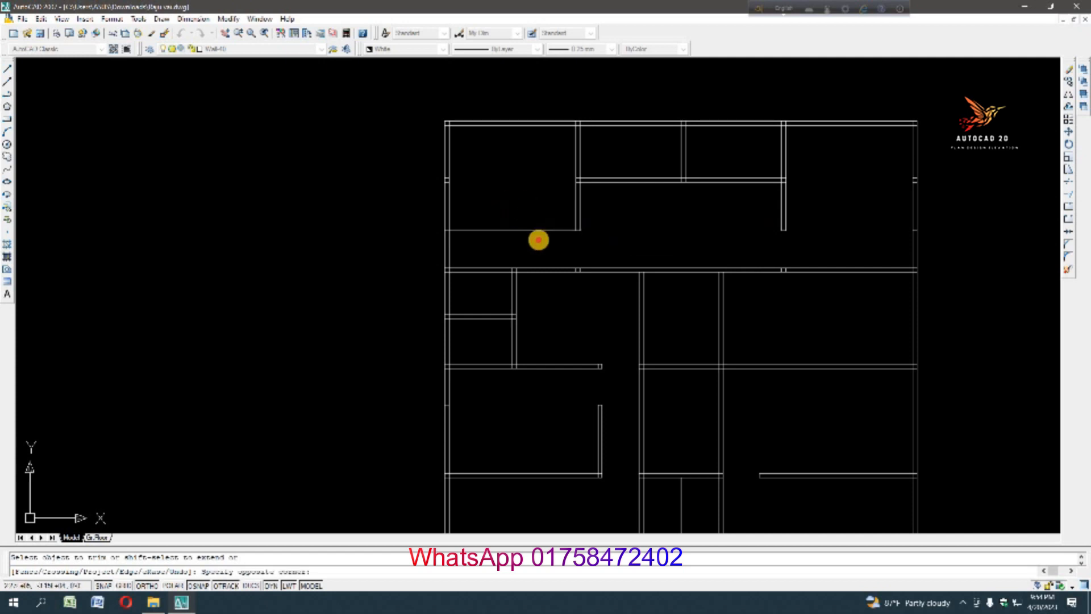
click(538, 239)
key(Escape)
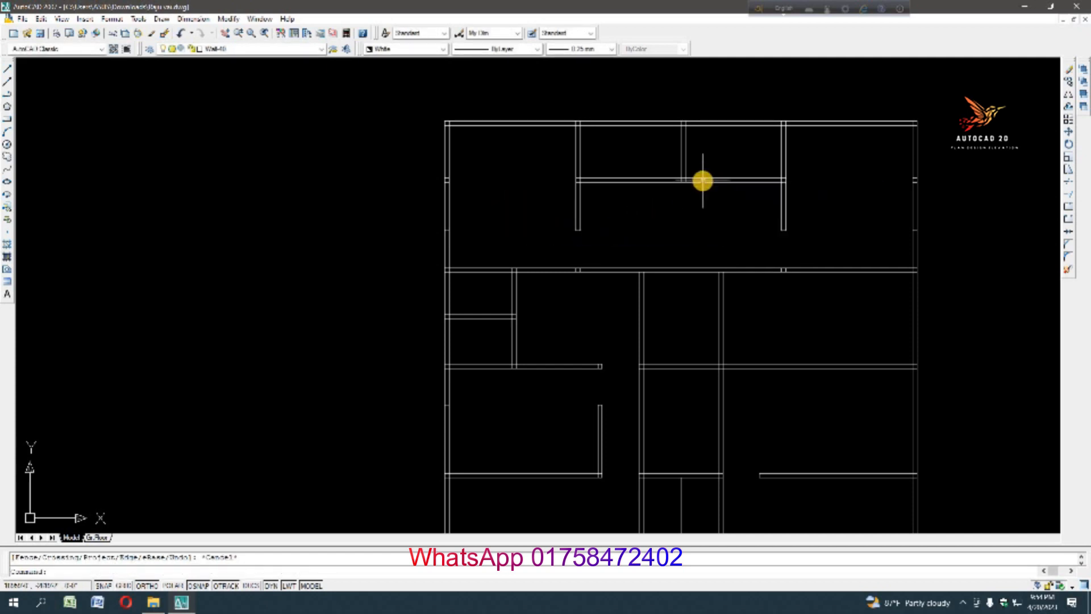
Offset the inner faces of the two walls flanking the upper middle rooms 2.5' inward
text(o)
key(Return)
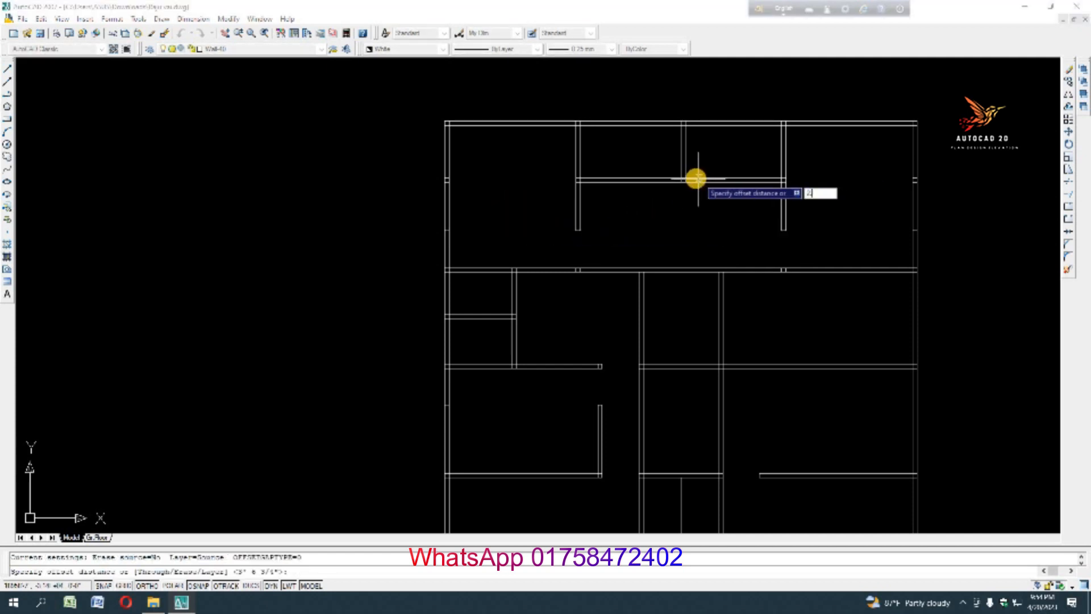
text(2.5)
key(Return)
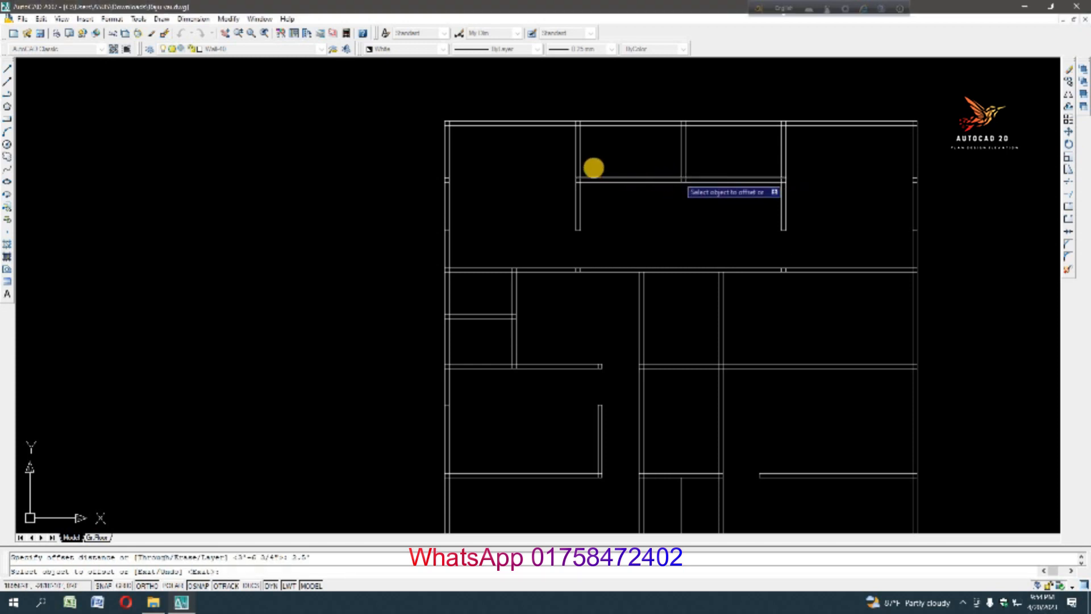
scroll(592, 169, up, 2)
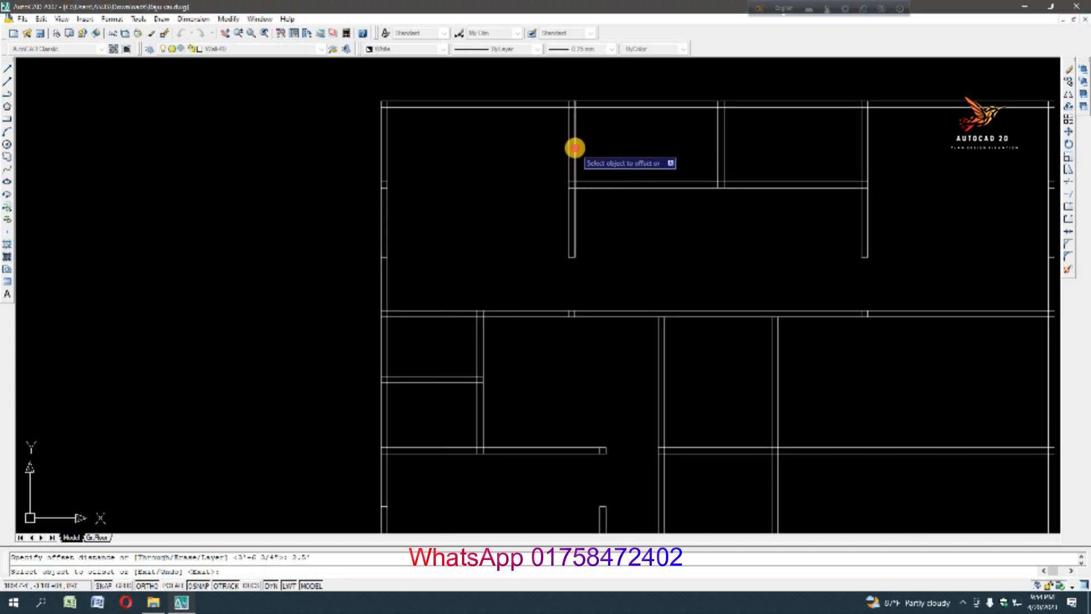
click(575, 148)
click(654, 148)
click(860, 159)
click(818, 161)
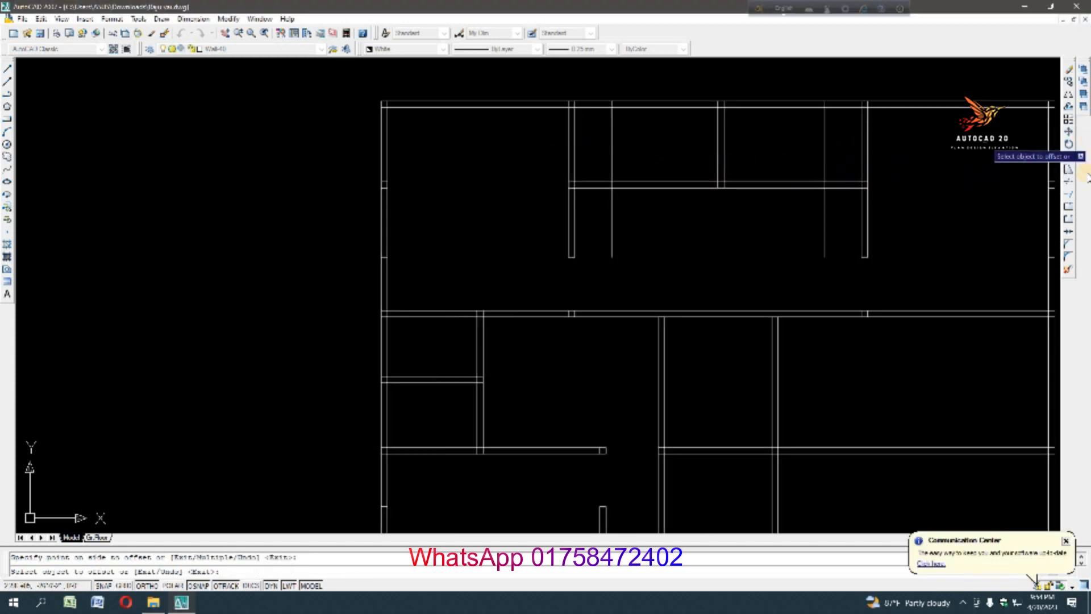
key(Escape)
Trim the short horizontal partition's east end back to the offset line, and trim that offset line above and below it
text(tr)
key(Return)
key(Return)
click(841, 173)
click(834, 203)
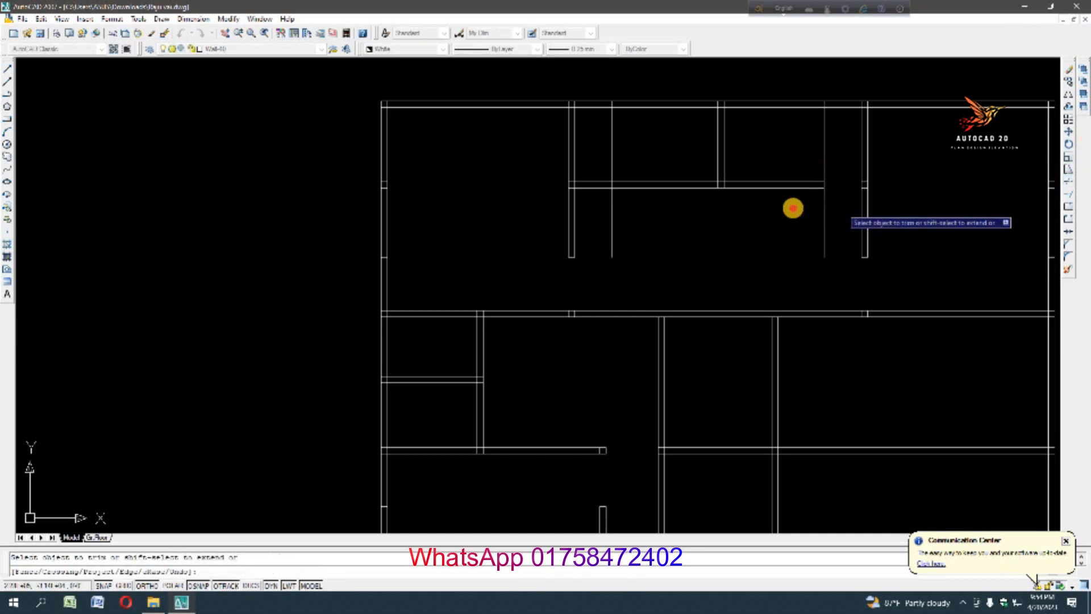
click(794, 208)
click(834, 216)
click(799, 141)
click(842, 157)
Trim the short horizontal partition's west end back to its offset line, and trim away the rest of that line
click(593, 167)
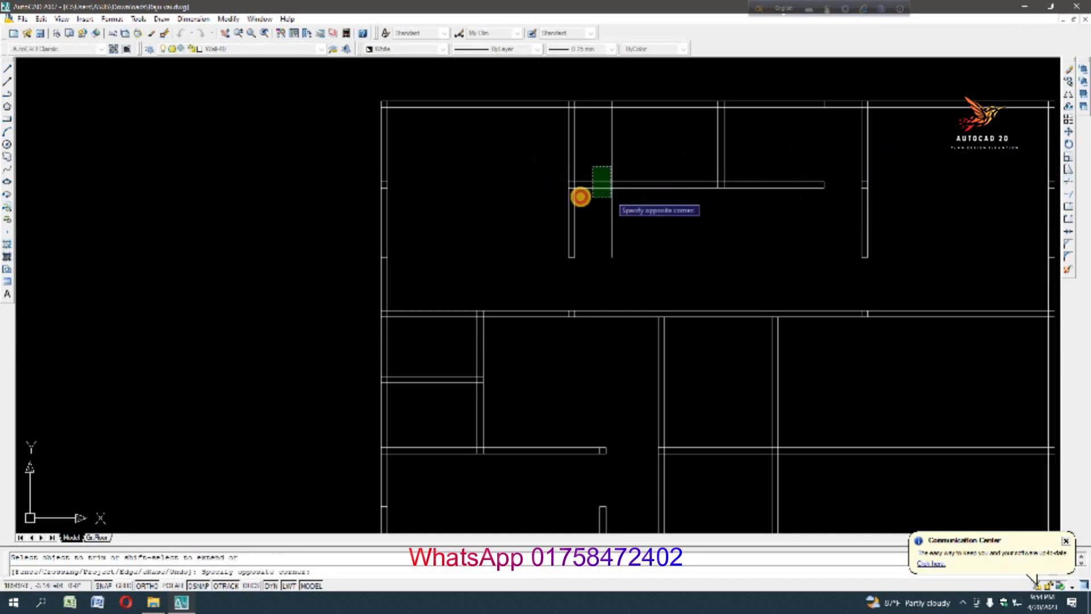
click(580, 197)
scroll(672, 161, down, 3)
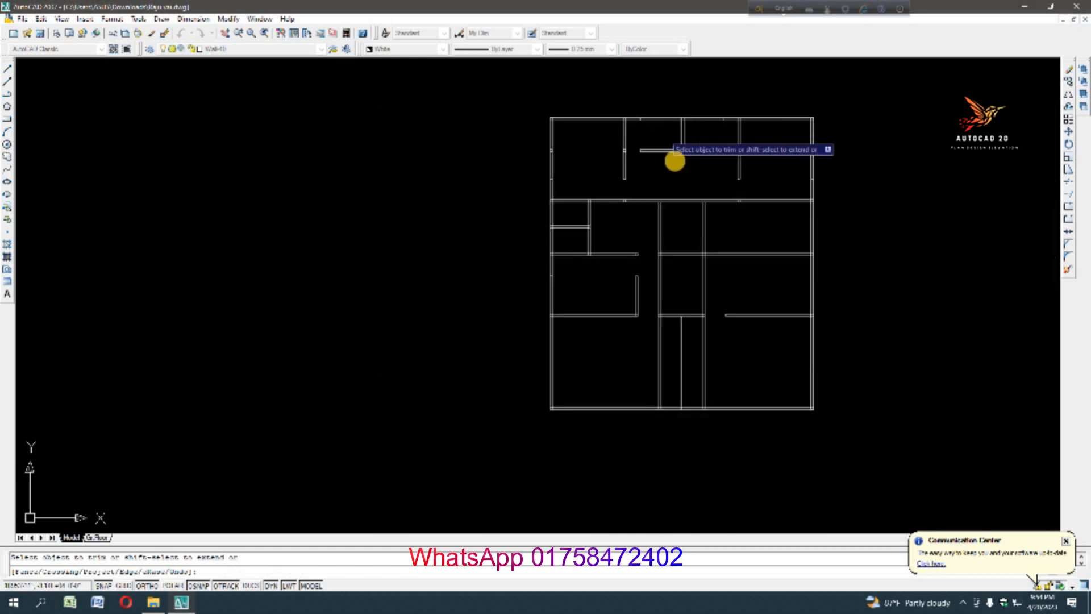
Extend the corridor walls to the long horizontal partition's upper line, and delete the double-line horizontal partition running from the corridor to the east wall
scroll(739, 196, up, 4)
click(1064, 189)
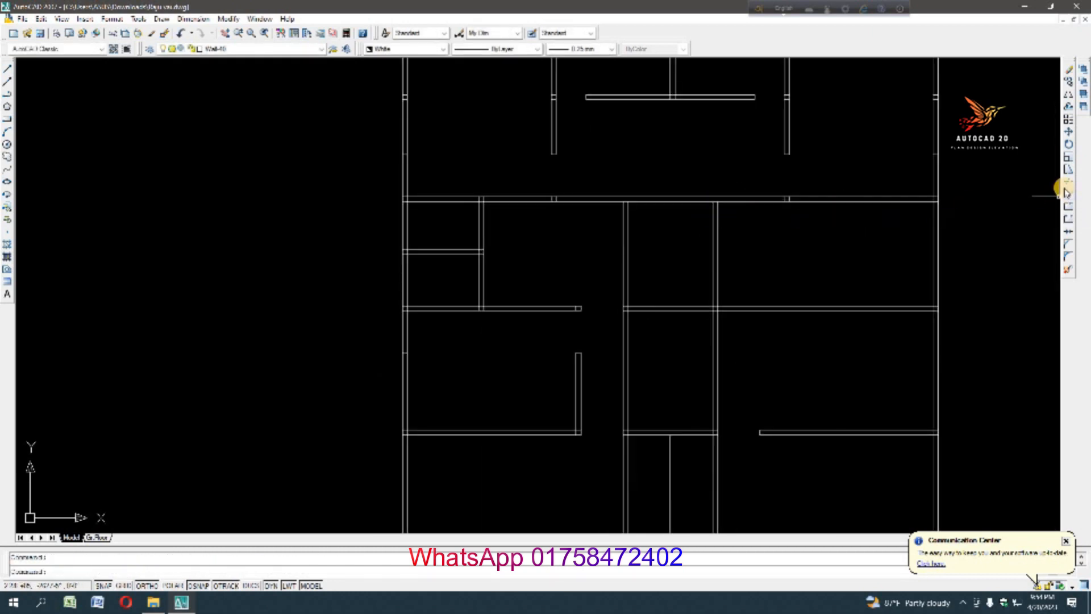
key(Return)
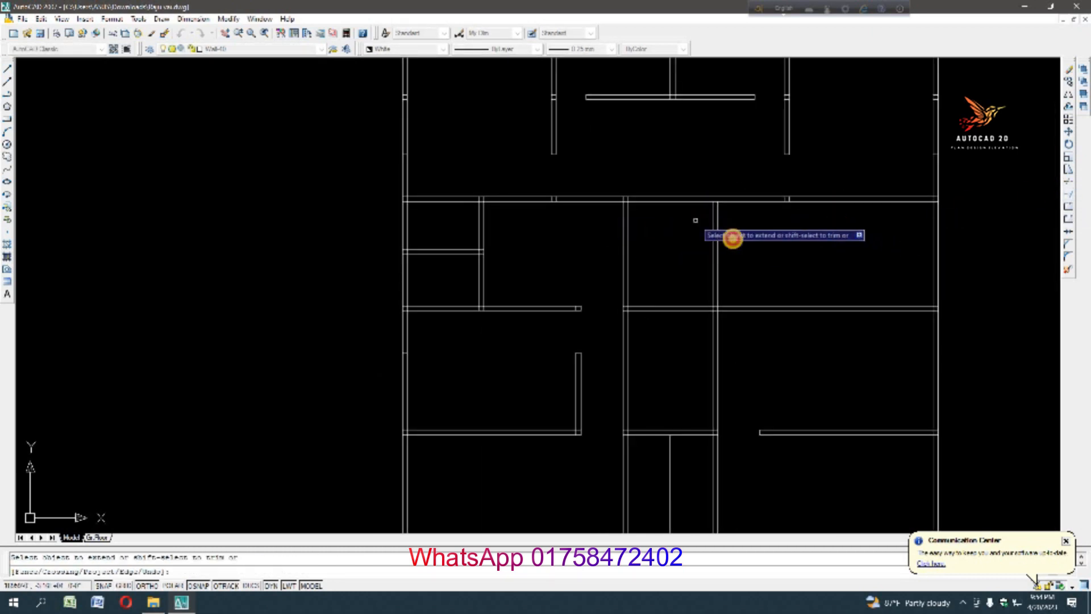
key(Escape)
click(821, 259)
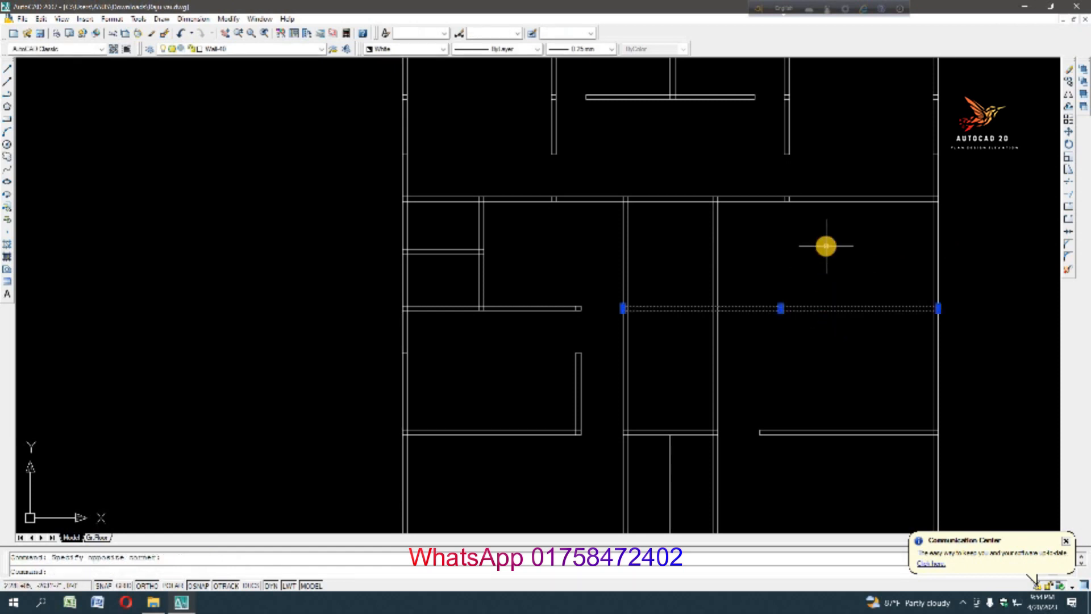
key(Delete)
Draw a short line across the thickness of the long horizontal partition, between the two corridor walls
scroll(737, 190, up, 3)
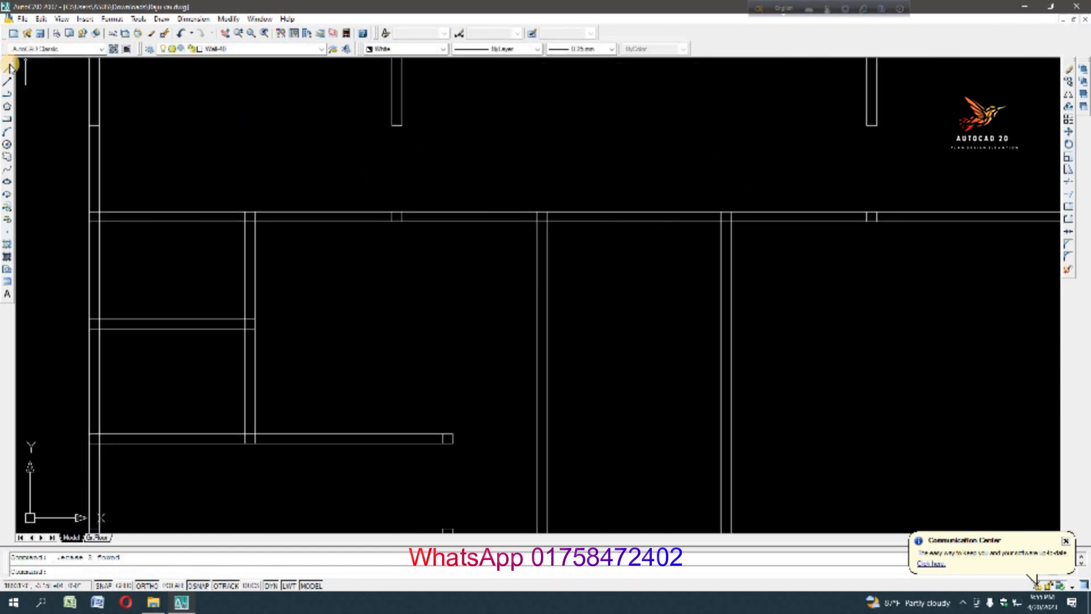
text(l)
key(Return)
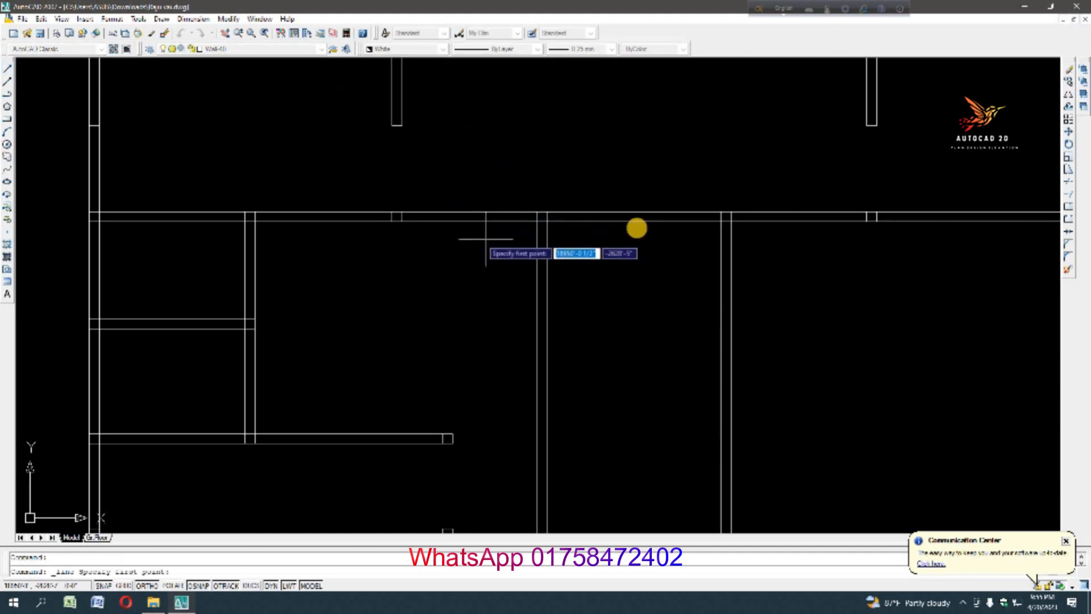
click(591, 221)
click(592, 209)
key(Escape)
Copy the short cross line about 4'-4" east along the long horizontal partition
click(589, 201)
click(601, 229)
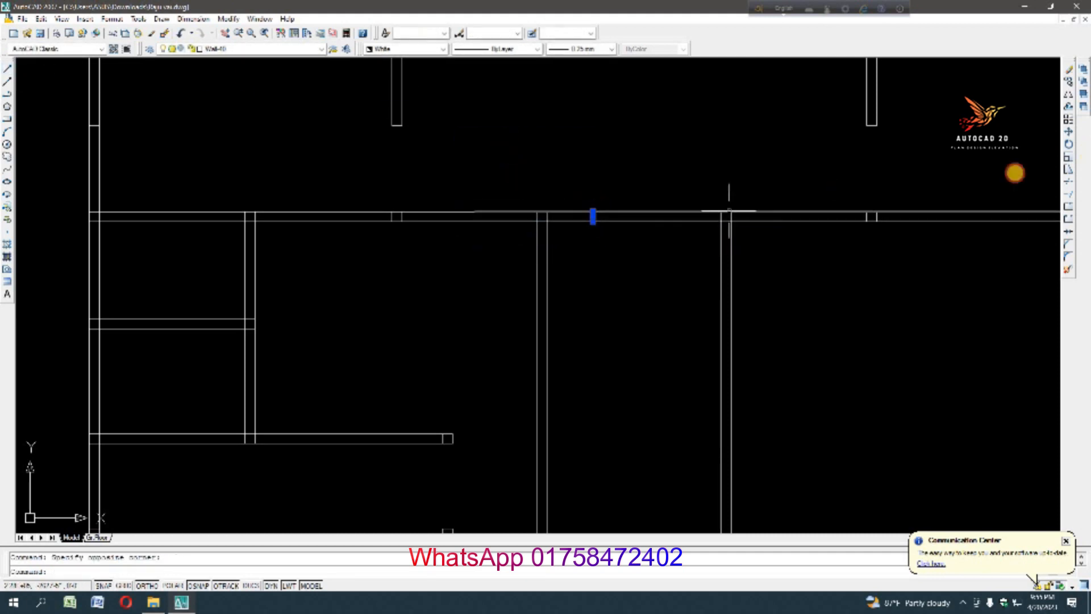
click(614, 170)
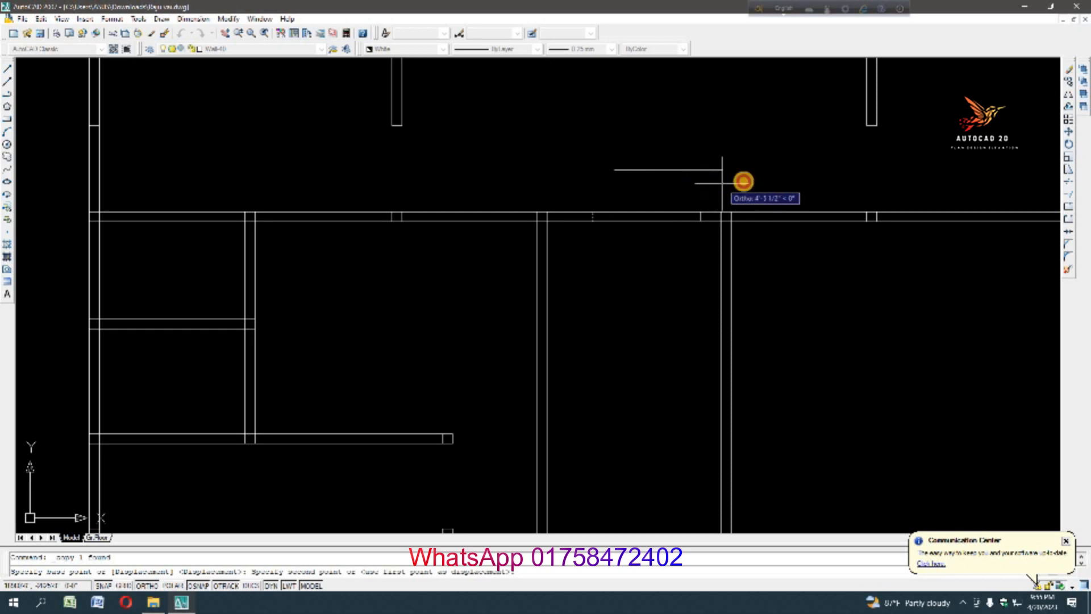
click(743, 182)
key(Escape)
Trim both lines of the long horizontal partition between the two cross lines to open the corridor
key(Return)
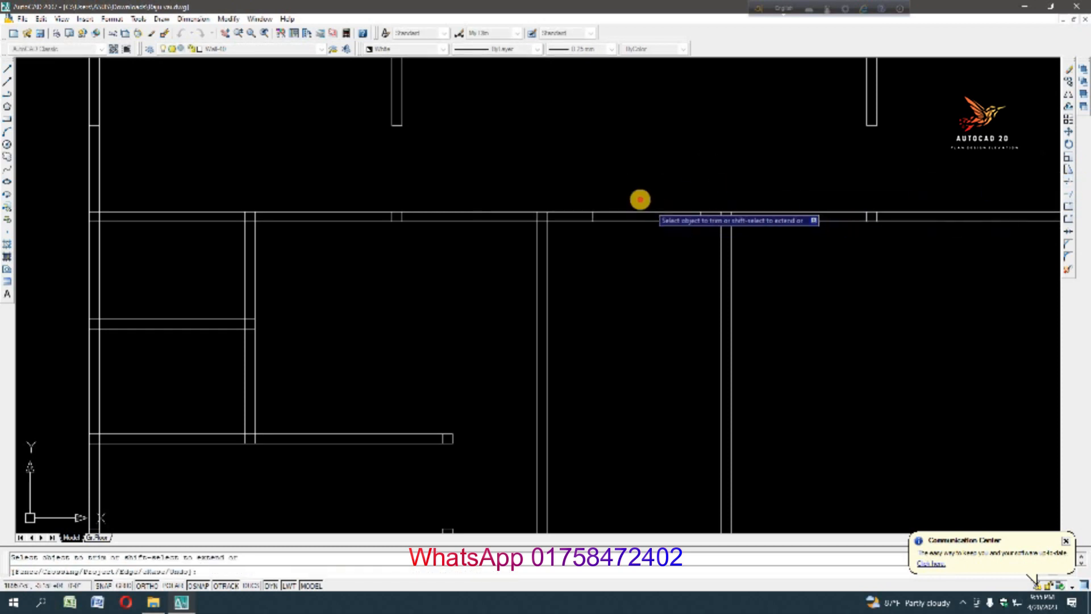
click(640, 199)
click(656, 246)
scroll(614, 128, down, 5)
scroll(577, 187, up, 2)
key(Escape)
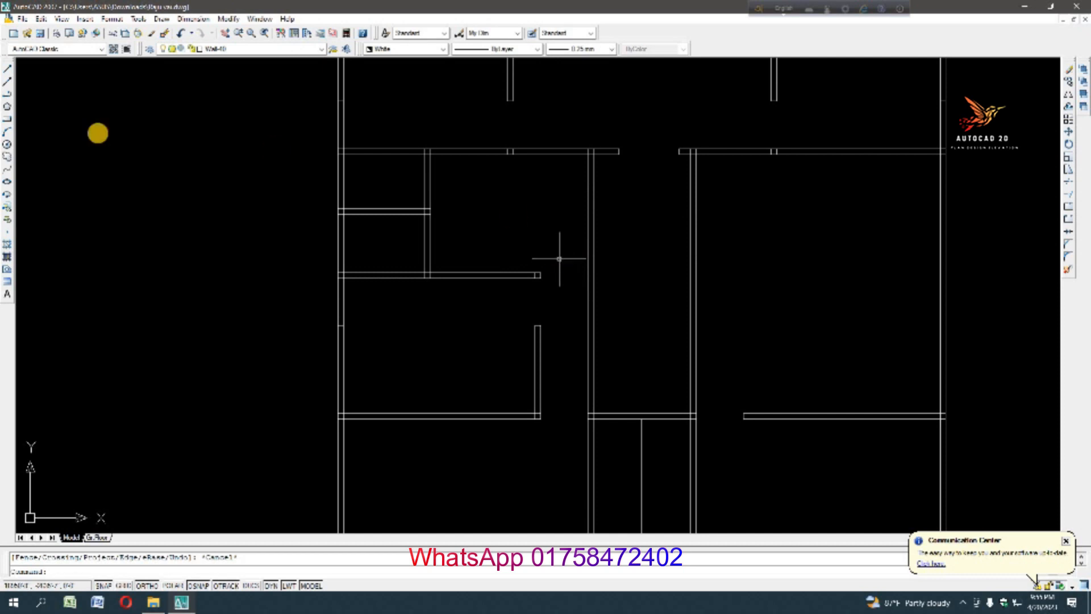
Offset the lower lines of the long horizontal partition's east and west parts 3.5' downward
click(7, 68)
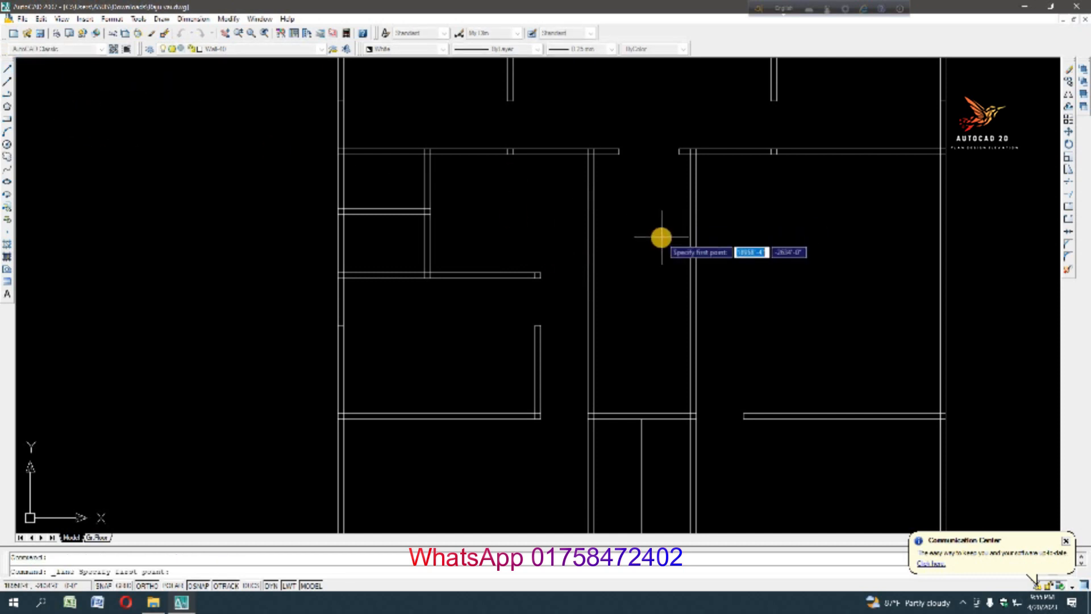
key(Escape)
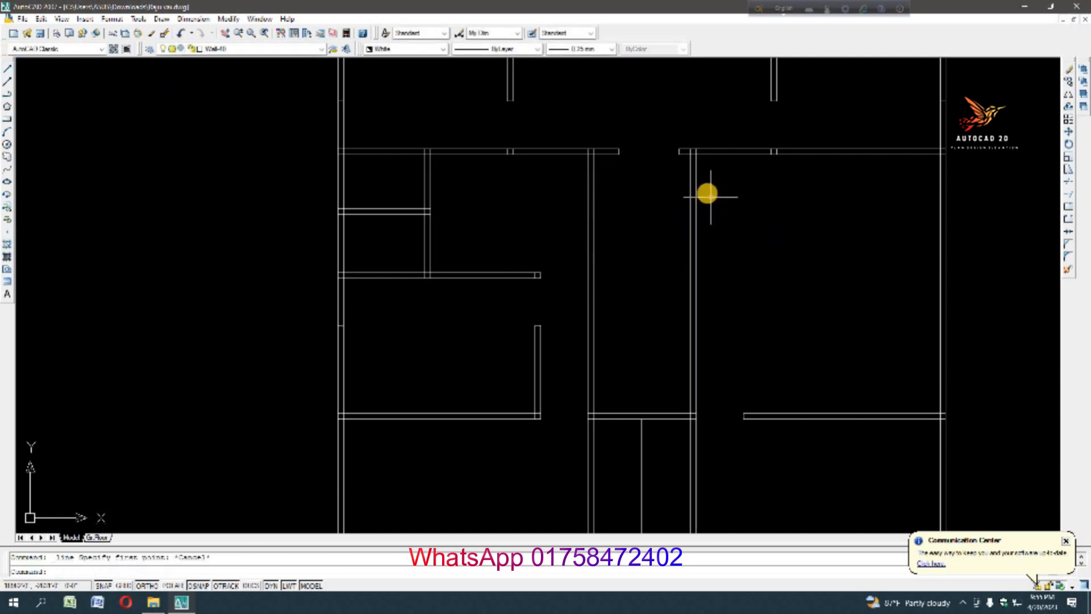
text(R)
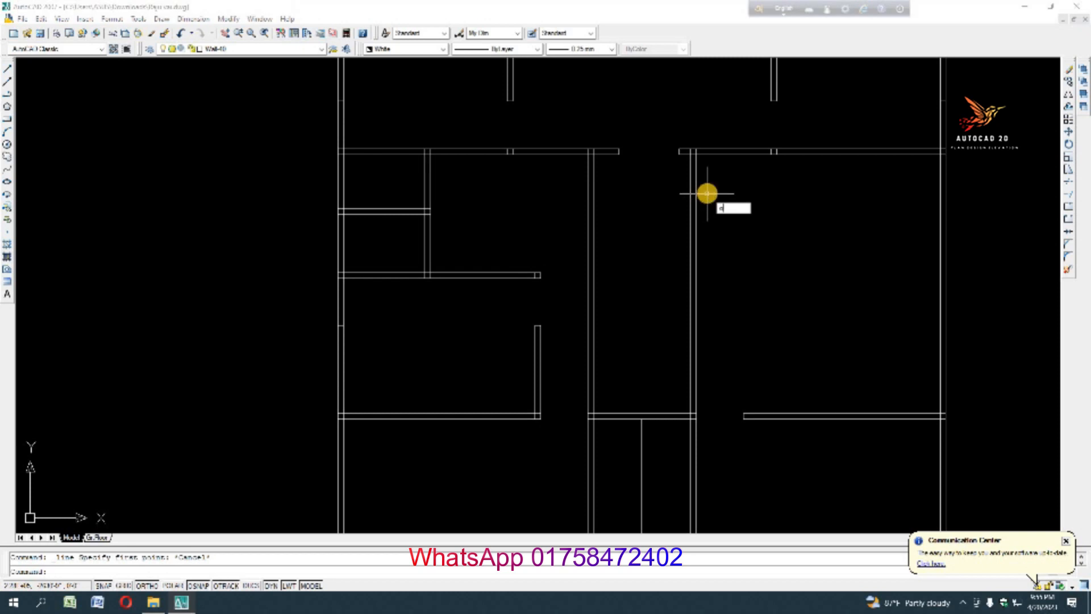
key(Return)
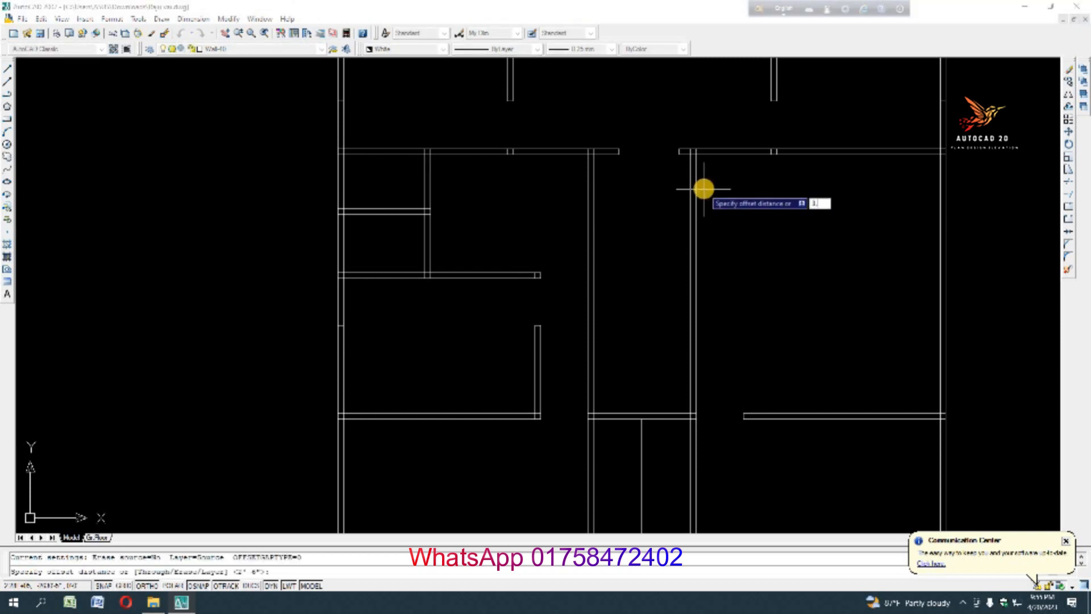
text(3.5)
key(Return)
click(714, 151)
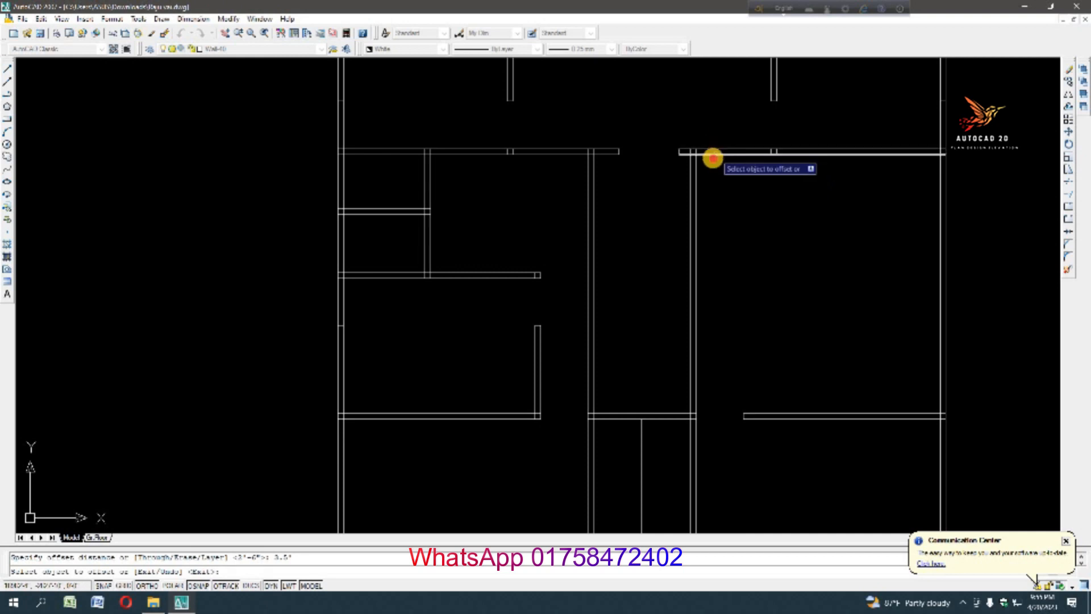
click(713, 162)
click(562, 154)
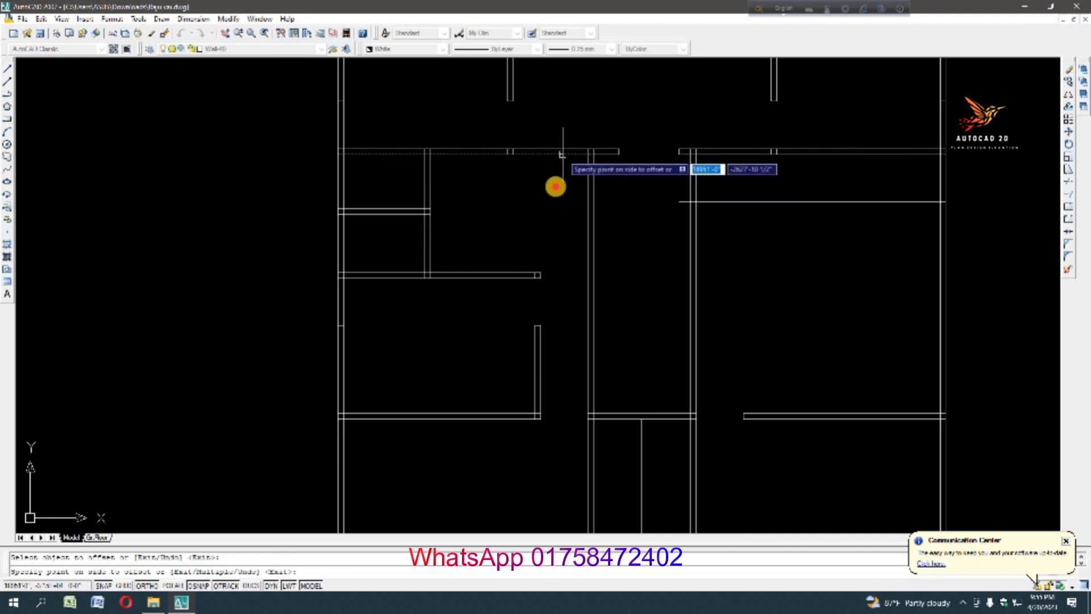
click(555, 185)
key(Escape)
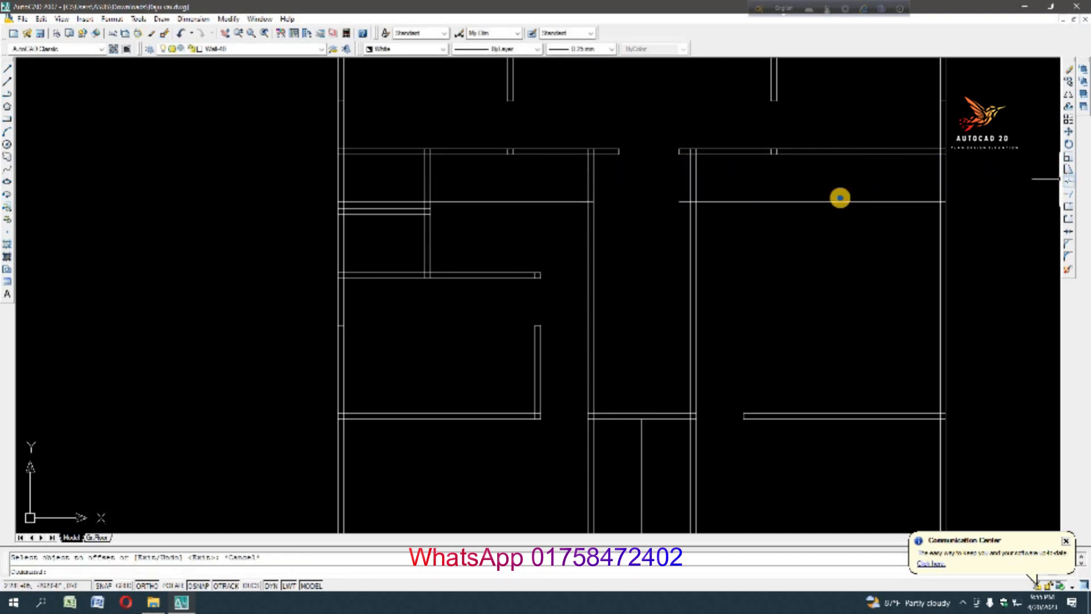
Trim the west corridor wall above the offset line for an opening, and trim the offset line west of that wall
click(1068, 181)
right_click(840, 198)
click(538, 175)
click(610, 189)
click(534, 187)
click(558, 221)
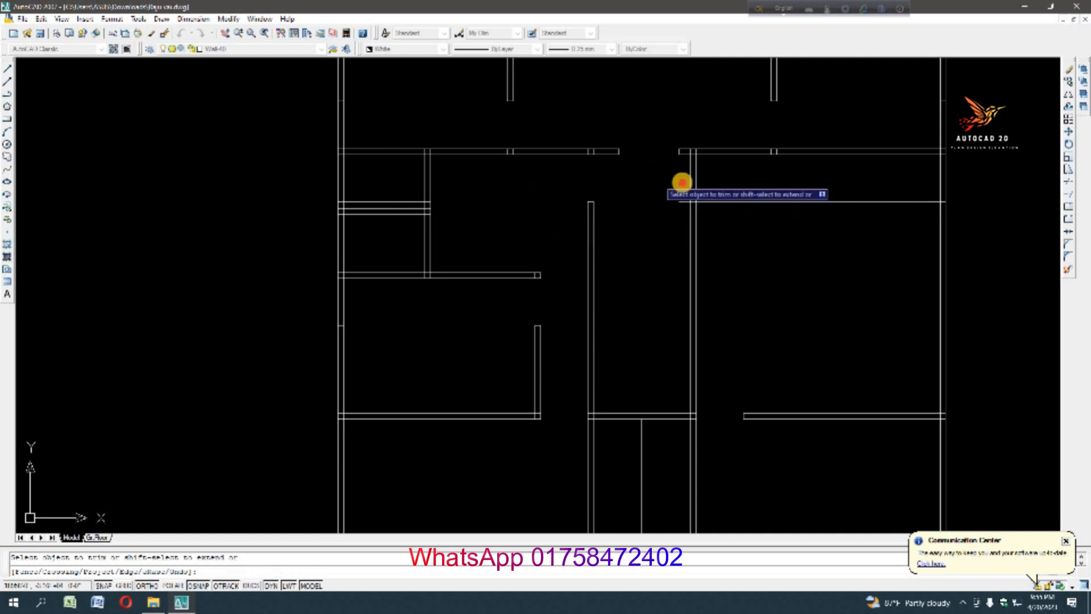
Trim the east corridor wall above the offset line for an opening, and trim the offset line on both sides of that wall
click(682, 183)
click(710, 186)
click(737, 193)
click(730, 214)
click(646, 182)
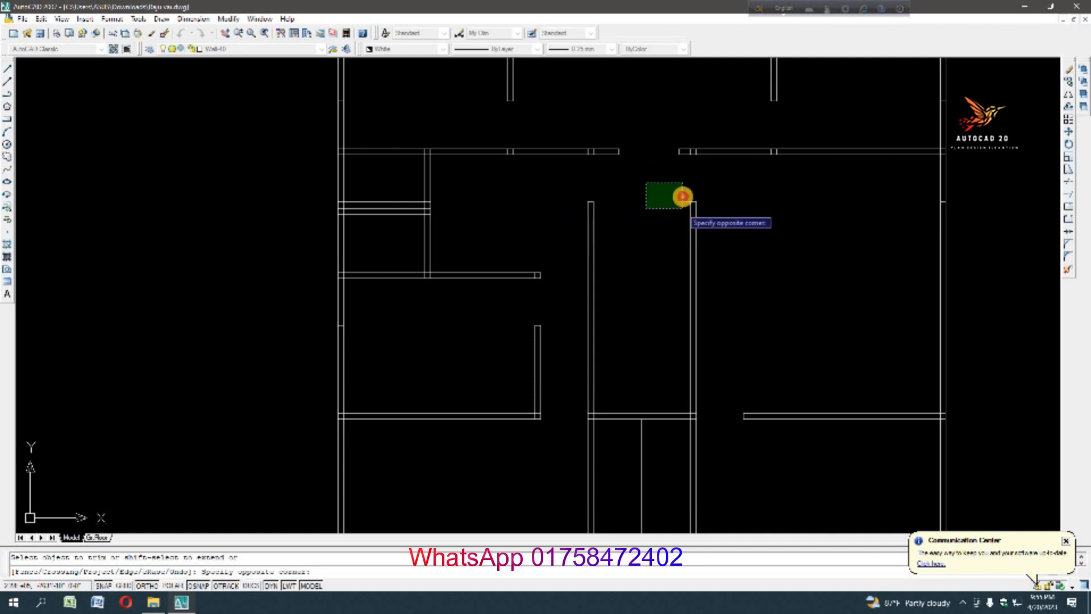
click(682, 197)
key(Escape)
Delete the leftover piece of the offset line inside the small room by the west outer wall
scroll(659, 182, down, 6)
scroll(710, 256, up, 3)
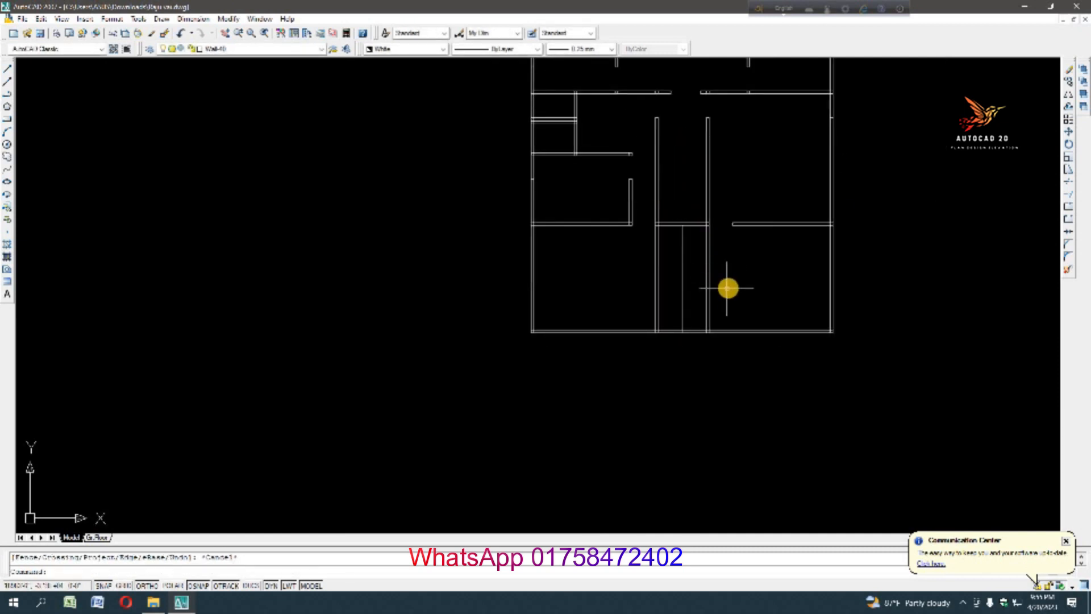
scroll(727, 288, down, 4)
scroll(666, 239, up, 3)
scroll(656, 237, up, 5)
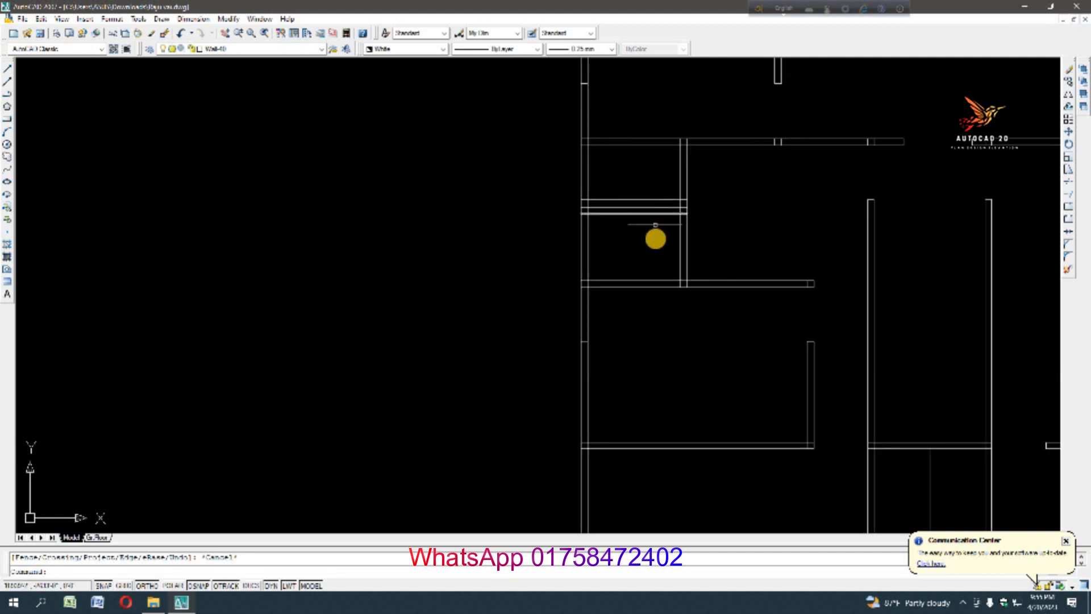
scroll(681, 235, down, 2)
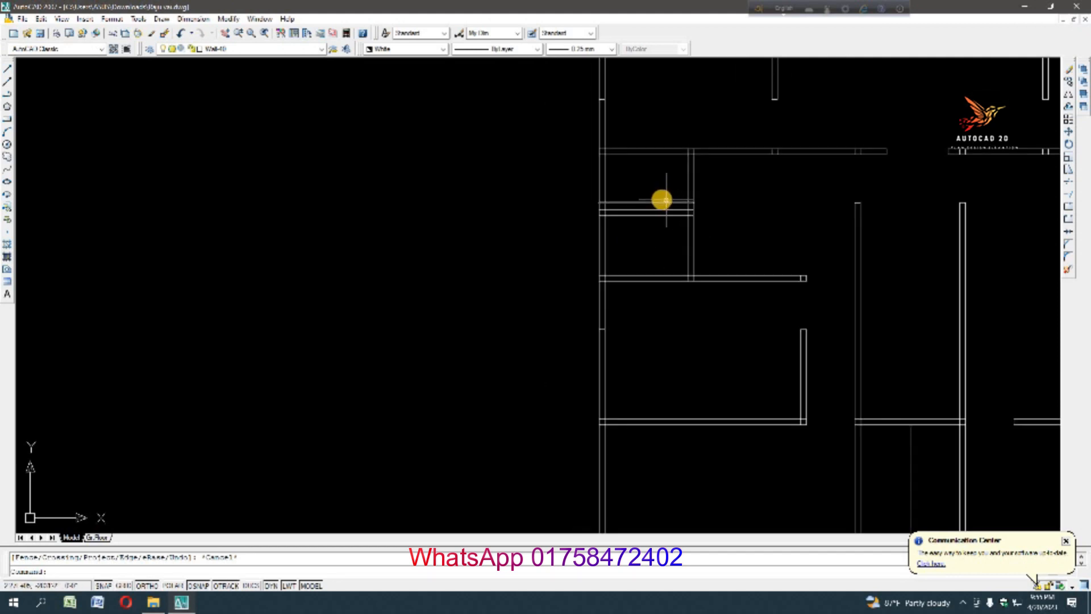
scroll(663, 200, up, 6)
click(660, 223)
click(638, 192)
key(Delete)
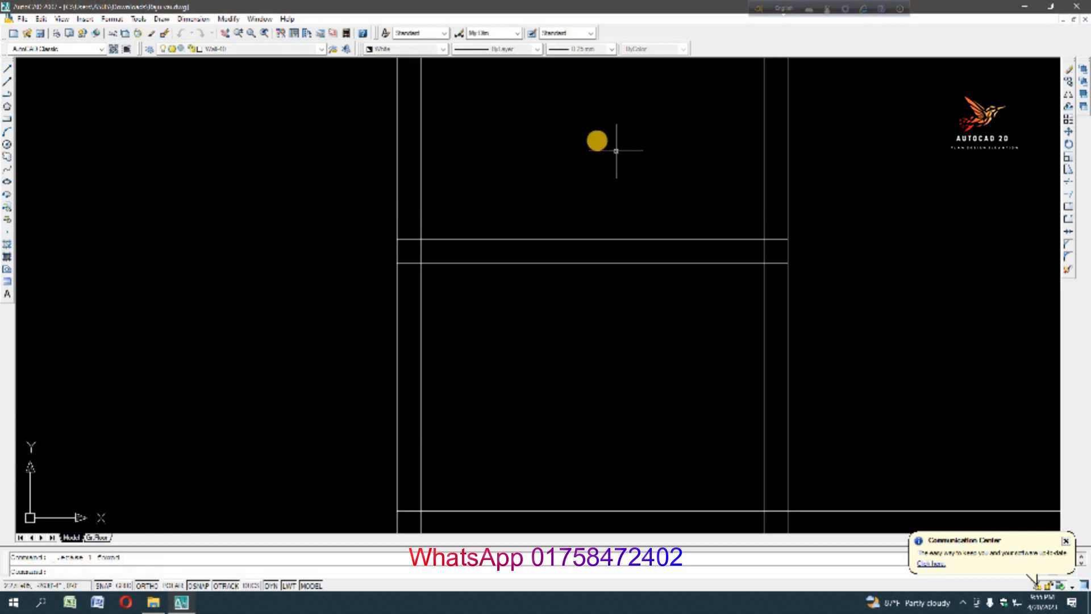
scroll(617, 150, down, 4)
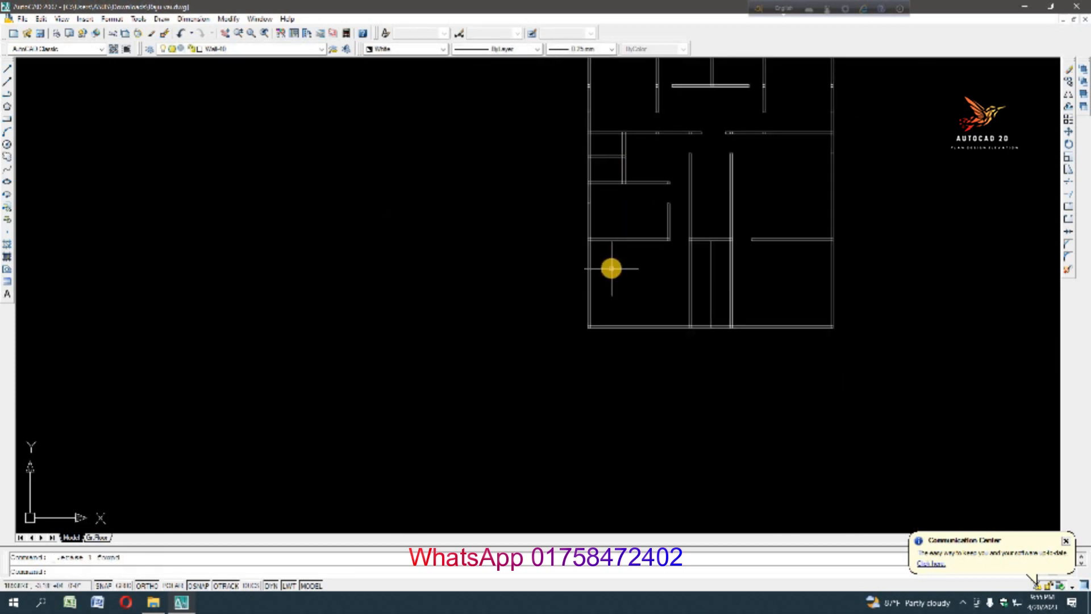
scroll(611, 268, up, 2)
scroll(672, 265, down, 3)
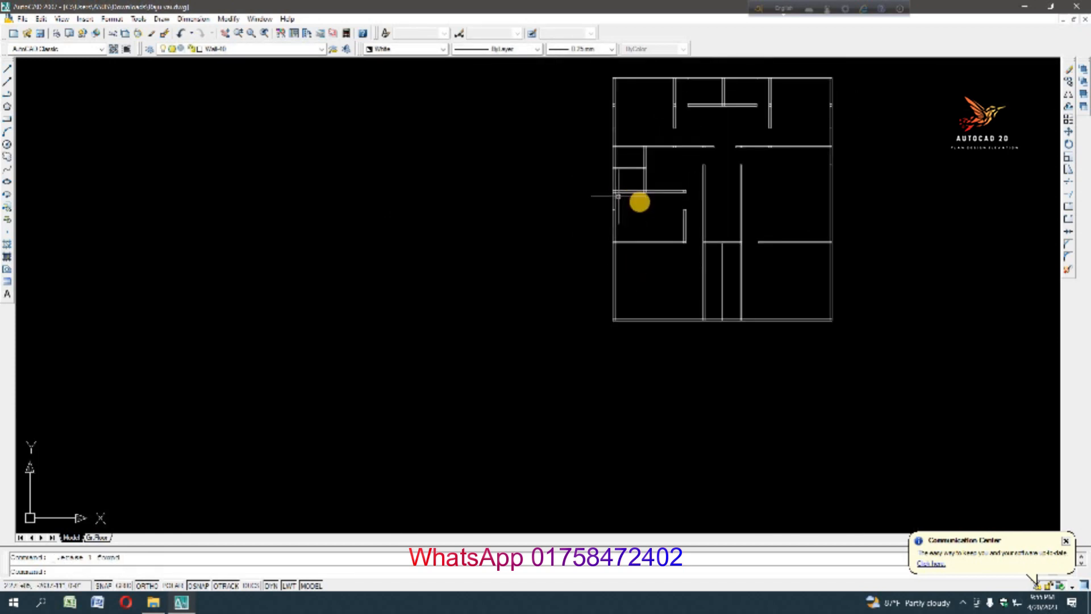
Measure the southwest room's depth from the partition's lower line to the south outer wall with a linear dimension, without placing it
scroll(655, 190, up, 2)
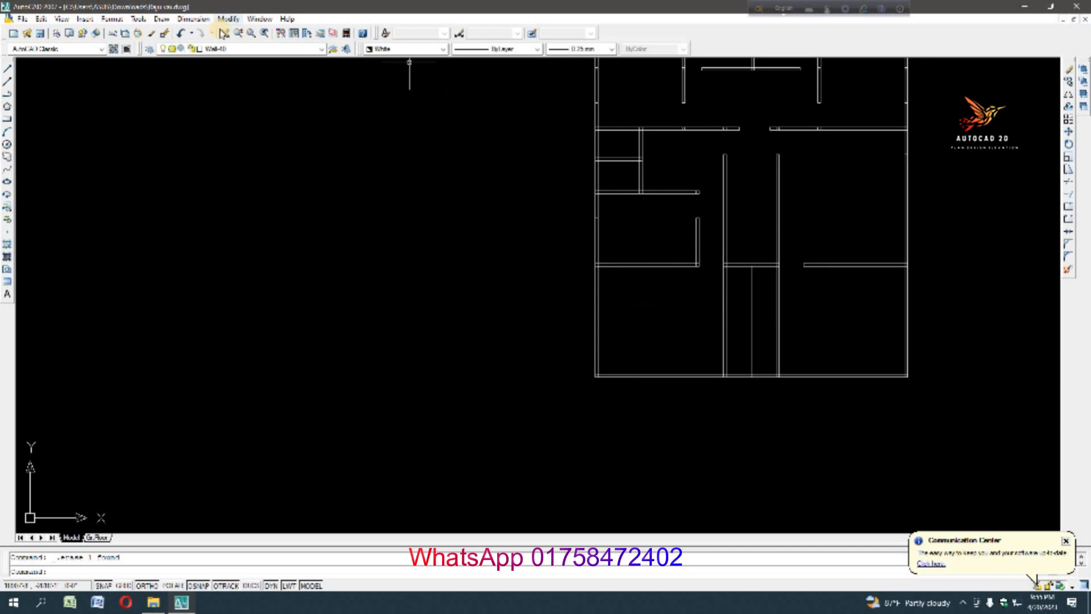
click(194, 19)
click(198, 44)
scroll(669, 246, up, 3)
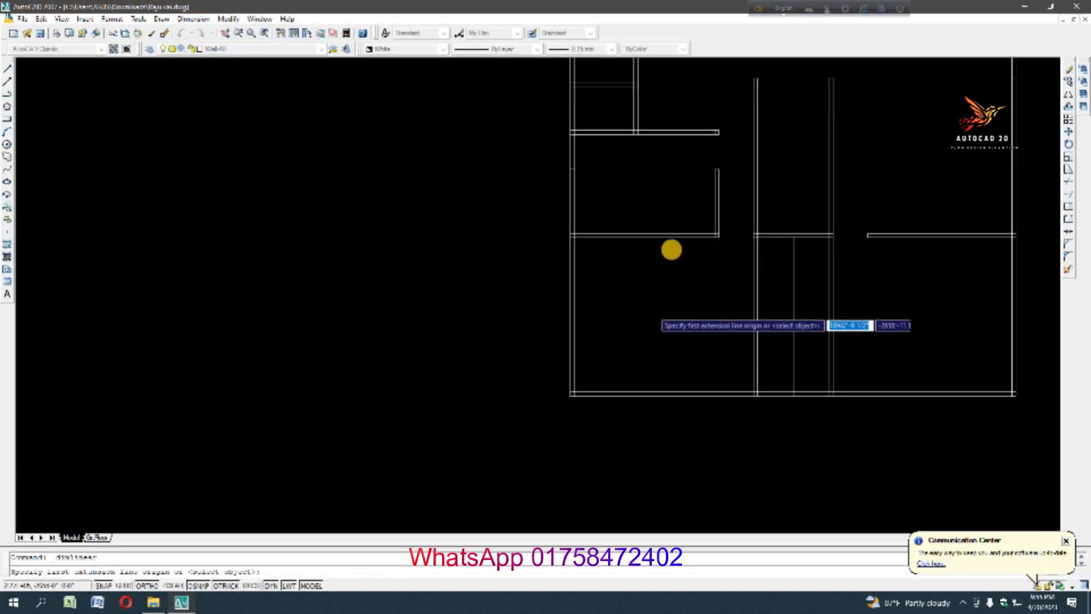
click(681, 208)
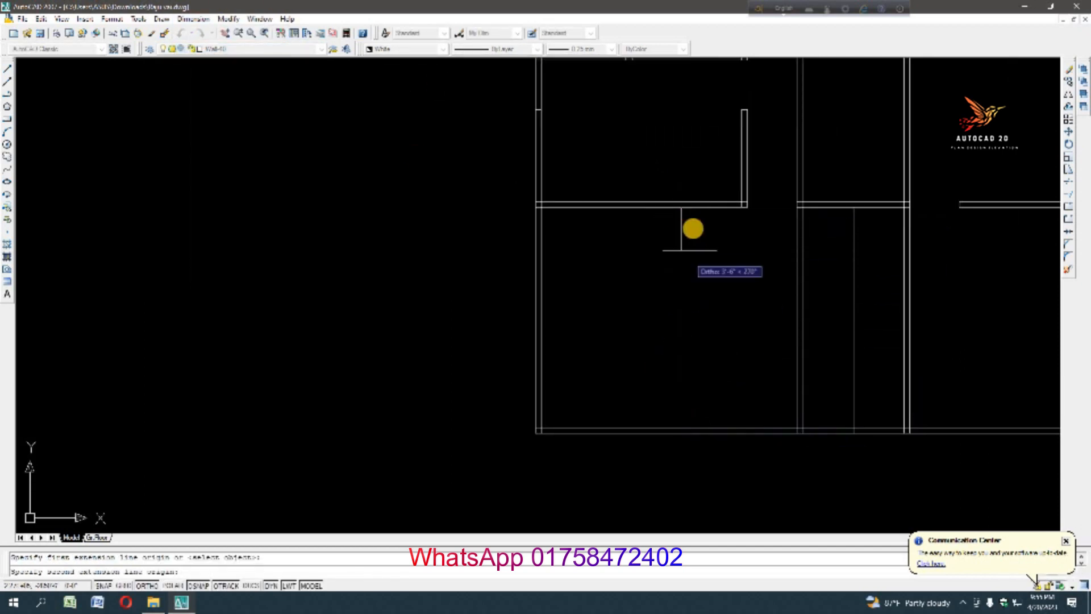
scroll(692, 225, down, 5)
scroll(687, 300, up, 4)
click(684, 312)
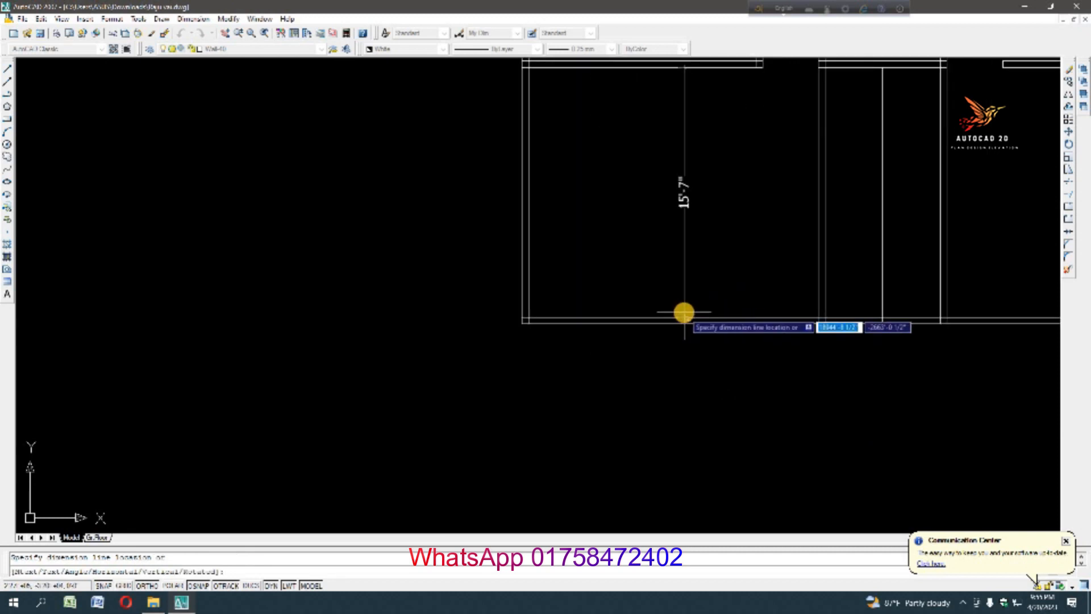
scroll(684, 312, down, 2)
scroll(684, 312, down, 2)
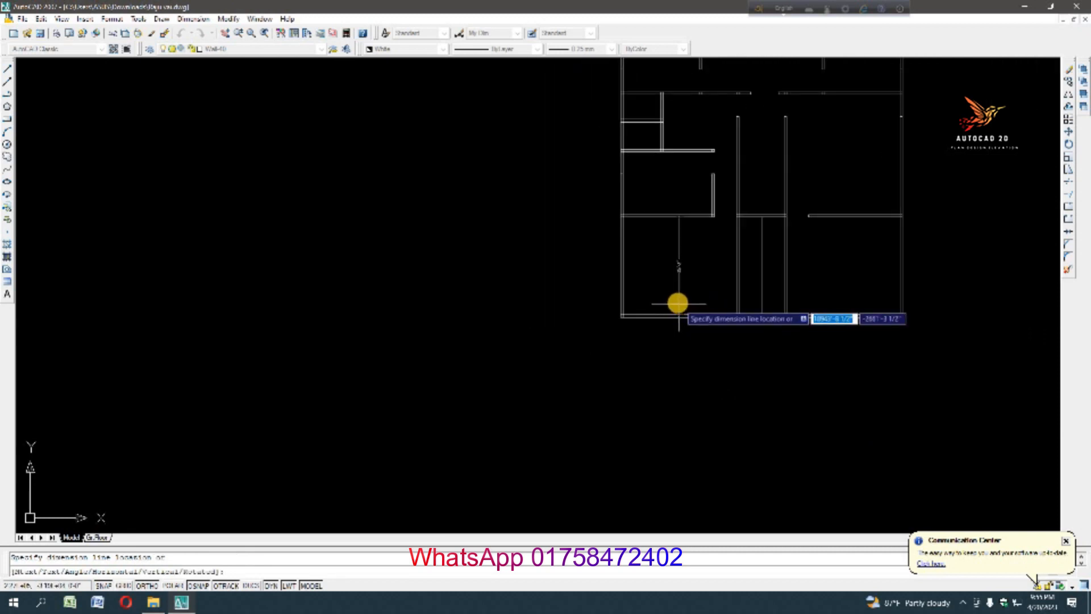
key(Escape)
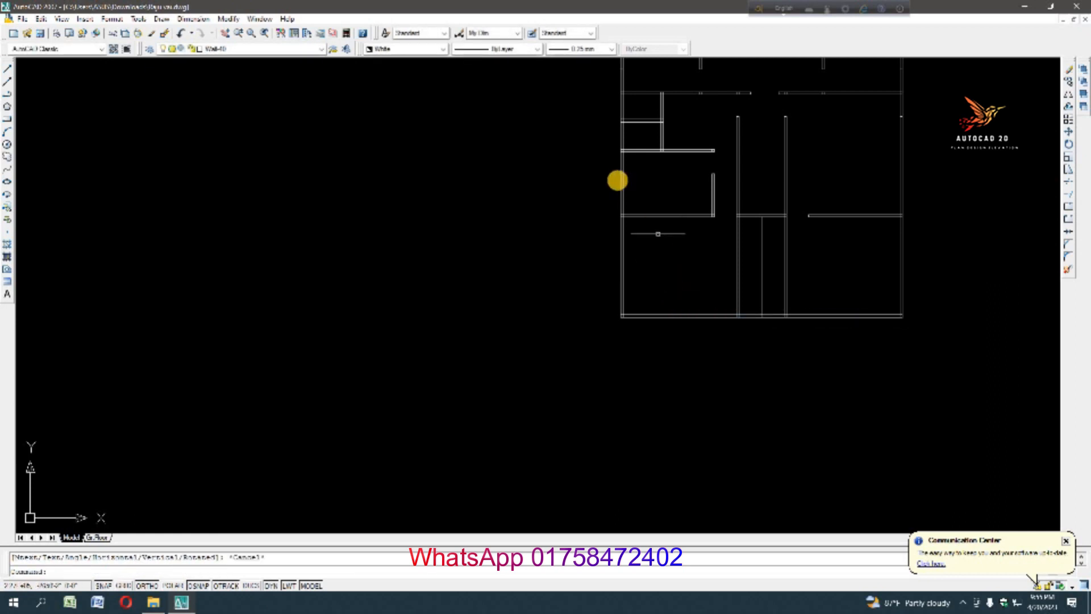
Move the southwest room's north partition and its attached east wall stub 2' downward
scroll(617, 181, up, 2)
click(762, 263)
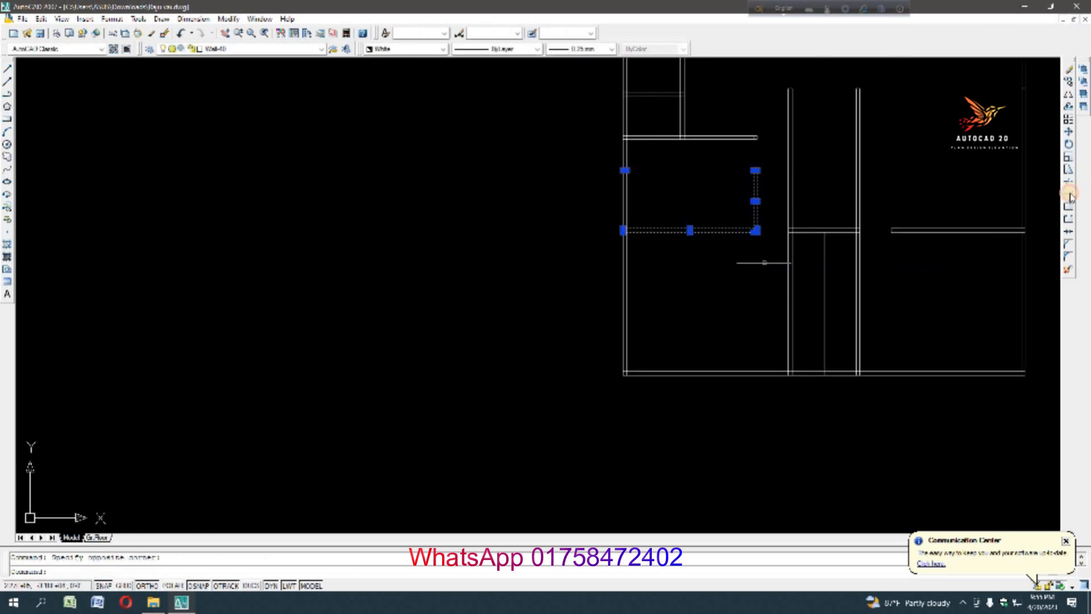
click(1068, 132)
scroll(759, 267, up, 2)
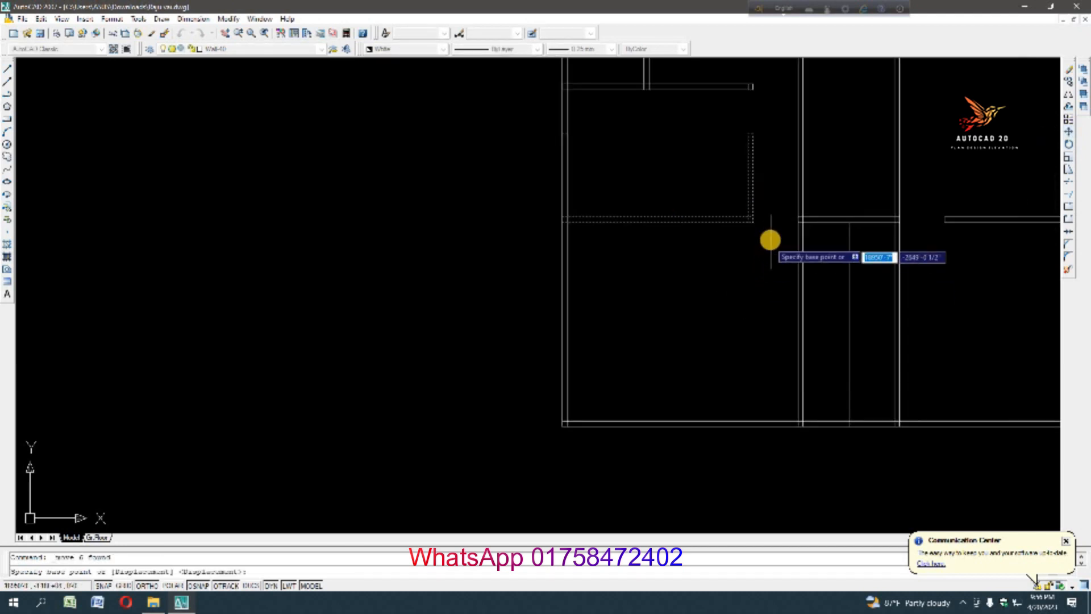
click(770, 240)
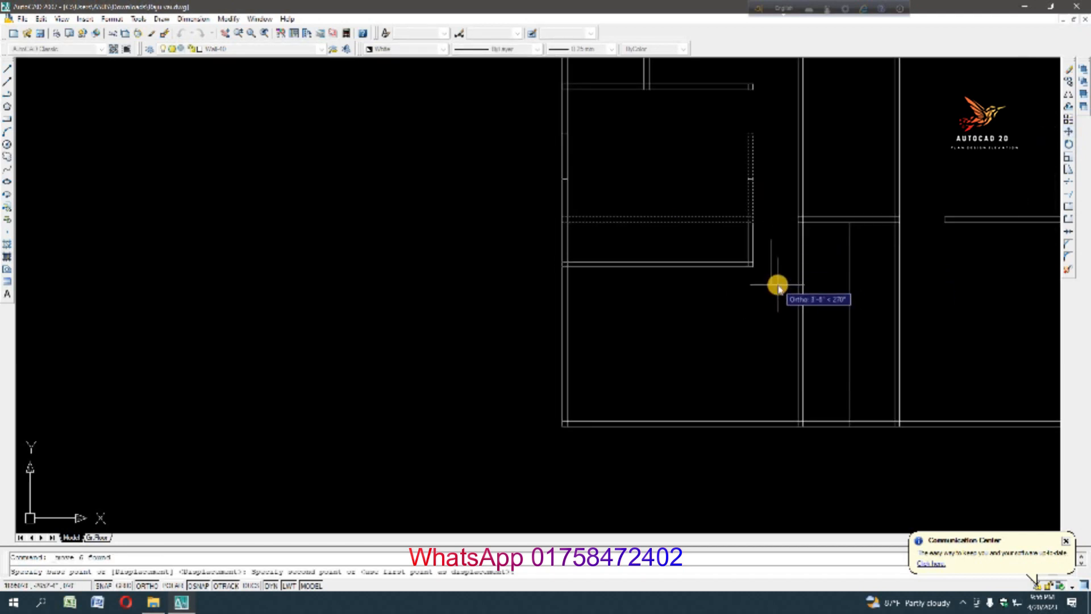
text(3)
key(Return)
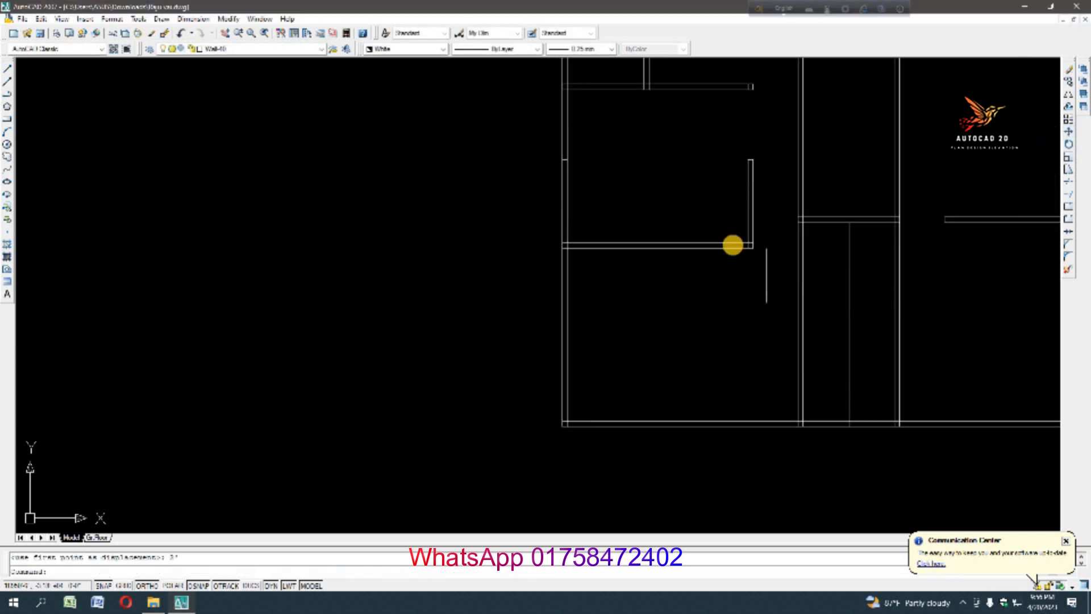
Move the horizontal partition below the two small west rooms, including its end cap, 2' downward
scroll(736, 249, down, 2)
scroll(673, 128, up, 3)
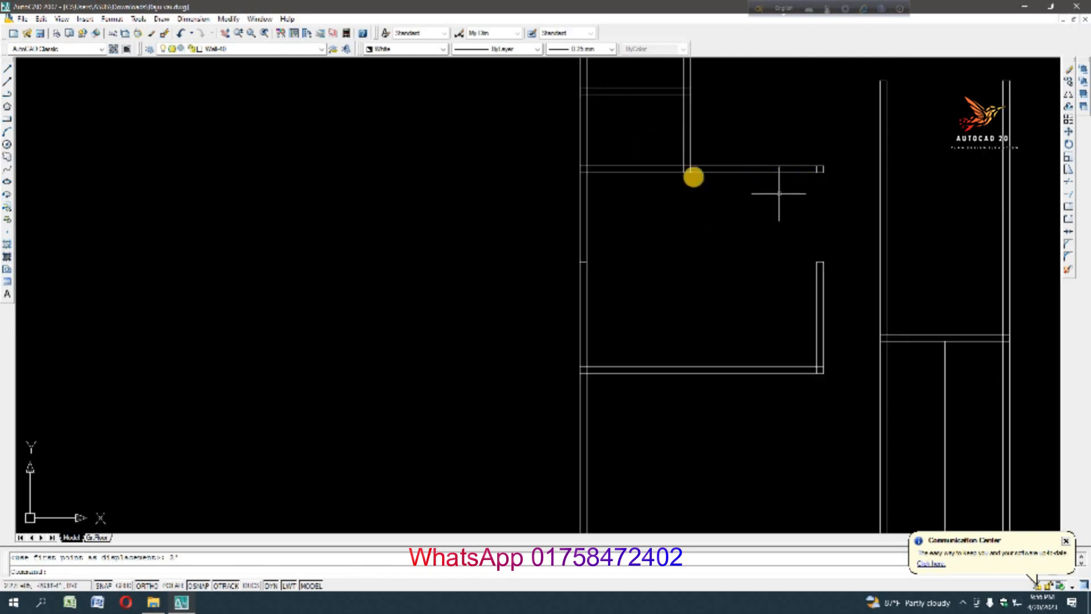
click(530, 156)
click(847, 183)
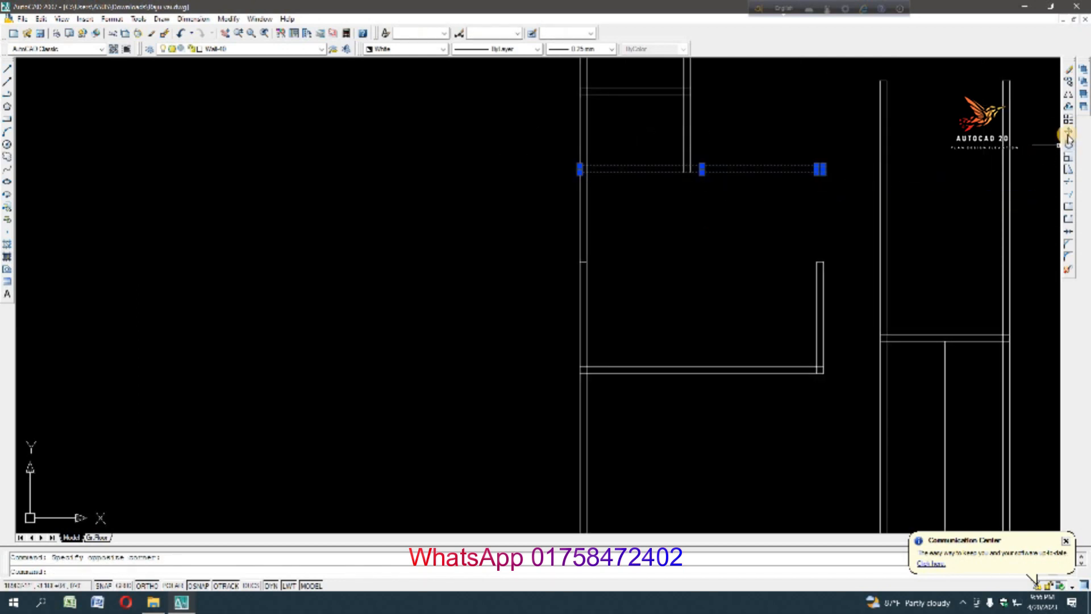
click(1068, 131)
click(849, 180)
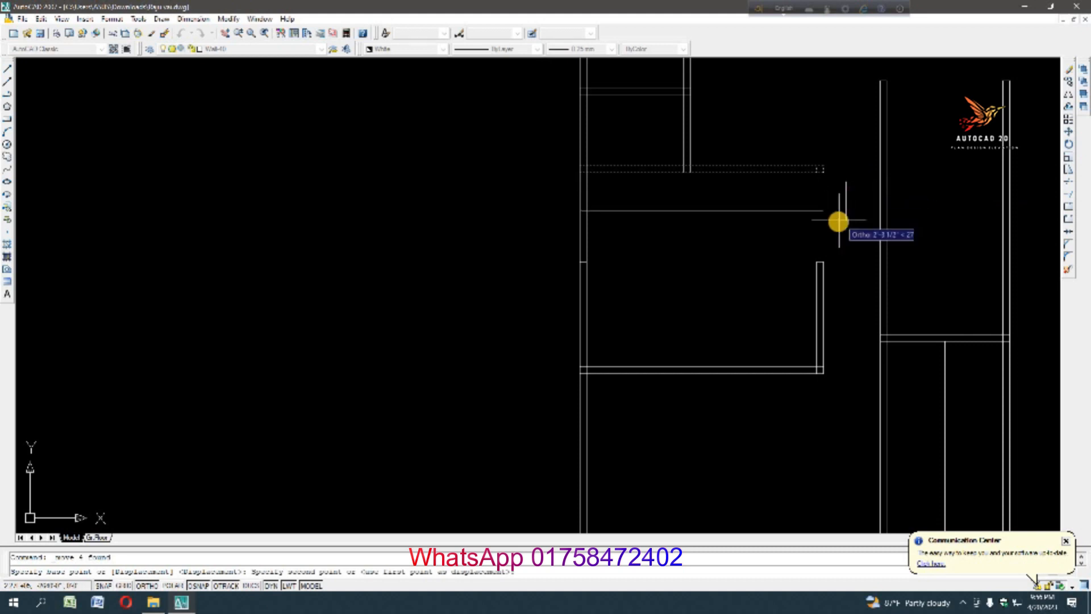
text(2)
key(Return)
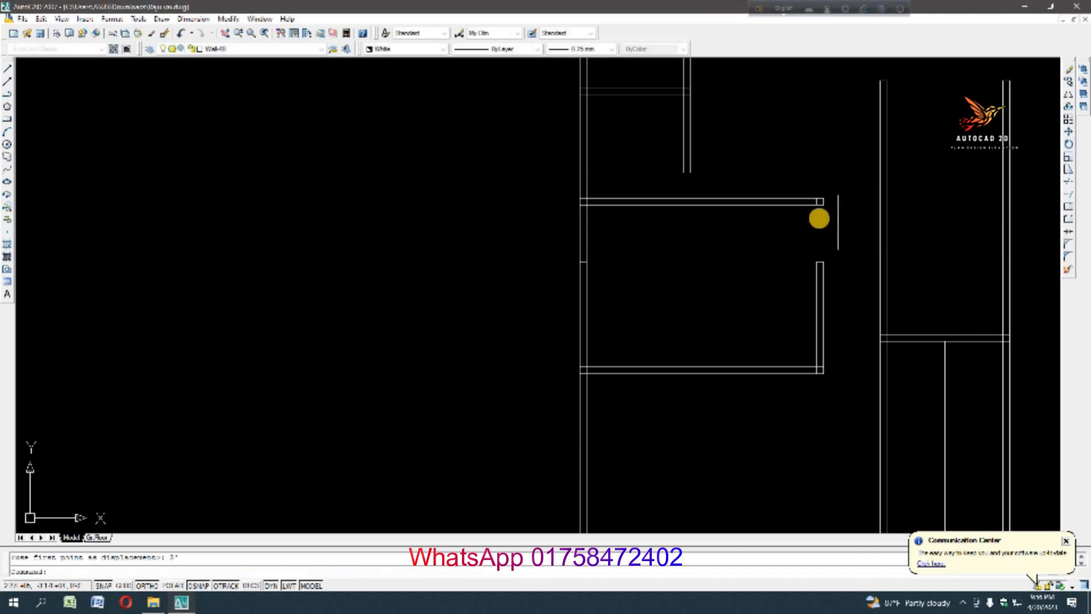
Move the short partition dividing the two small west rooms 2' downward
scroll(692, 149, up, 2)
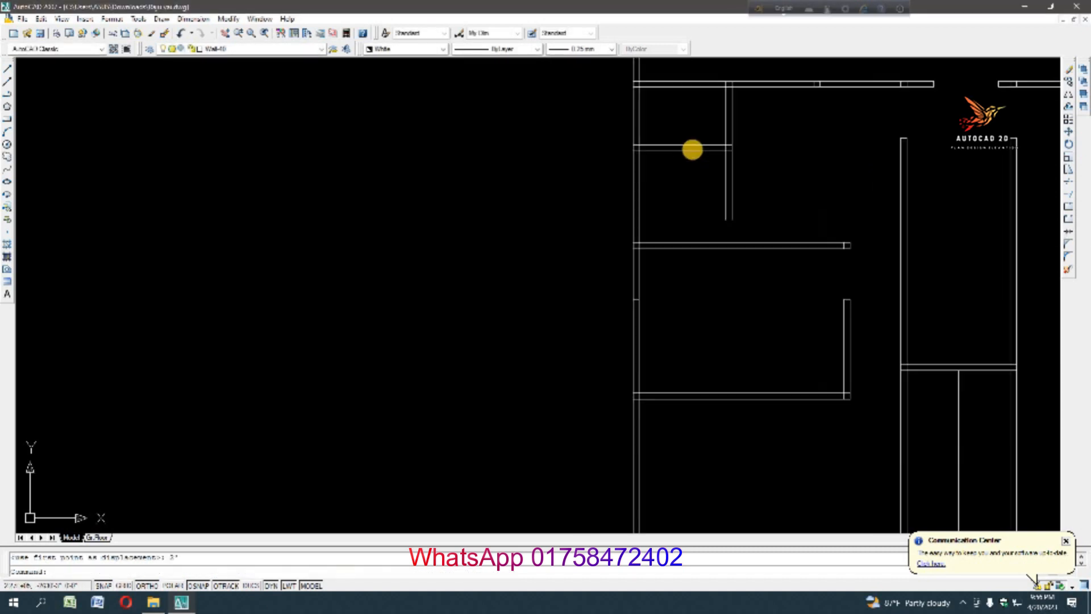
click(1067, 132)
click(841, 168)
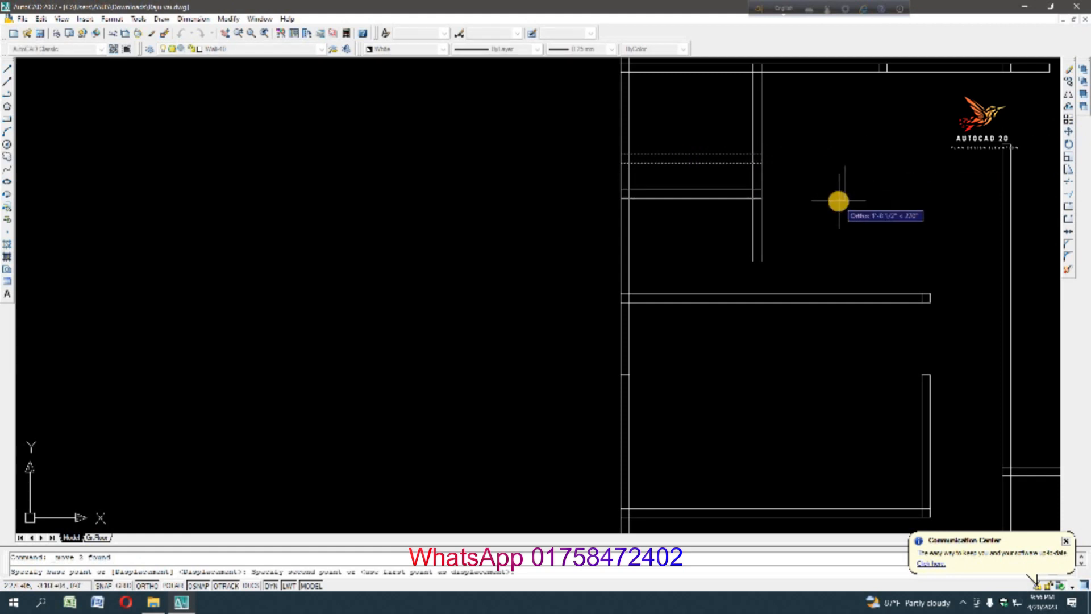
text(2)
key(Return)
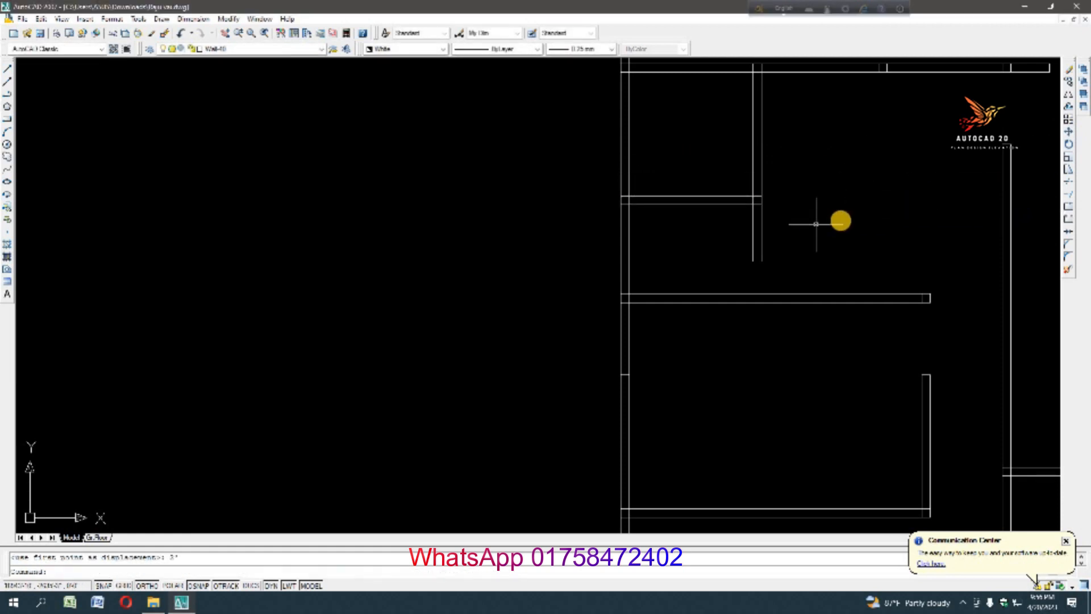
Move the short partition between the two small west rooms slightly back upward
click(723, 219)
click(686, 164)
click(1067, 132)
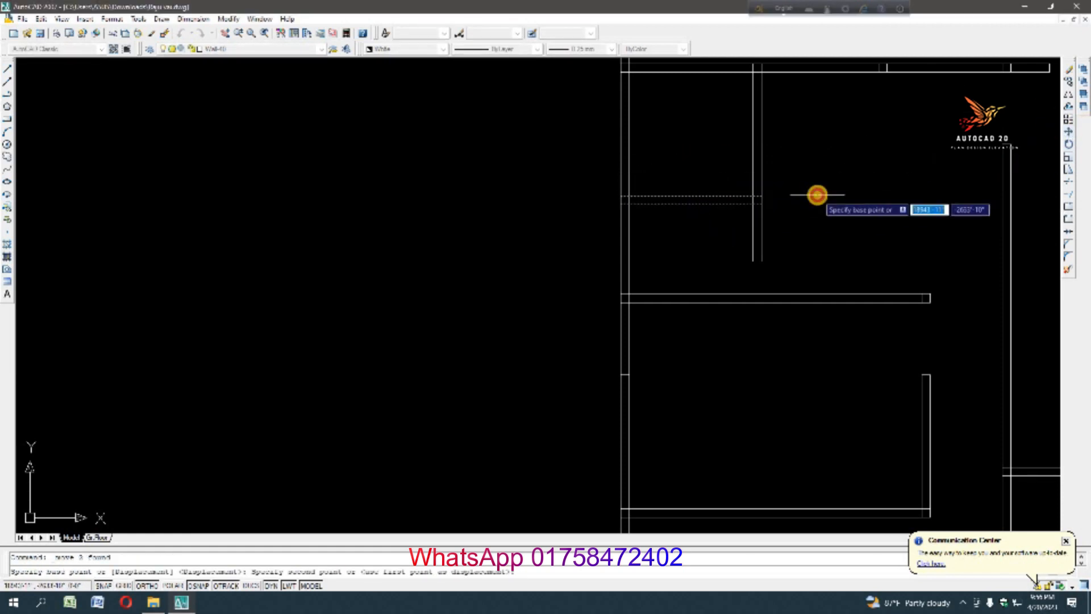
click(816, 192)
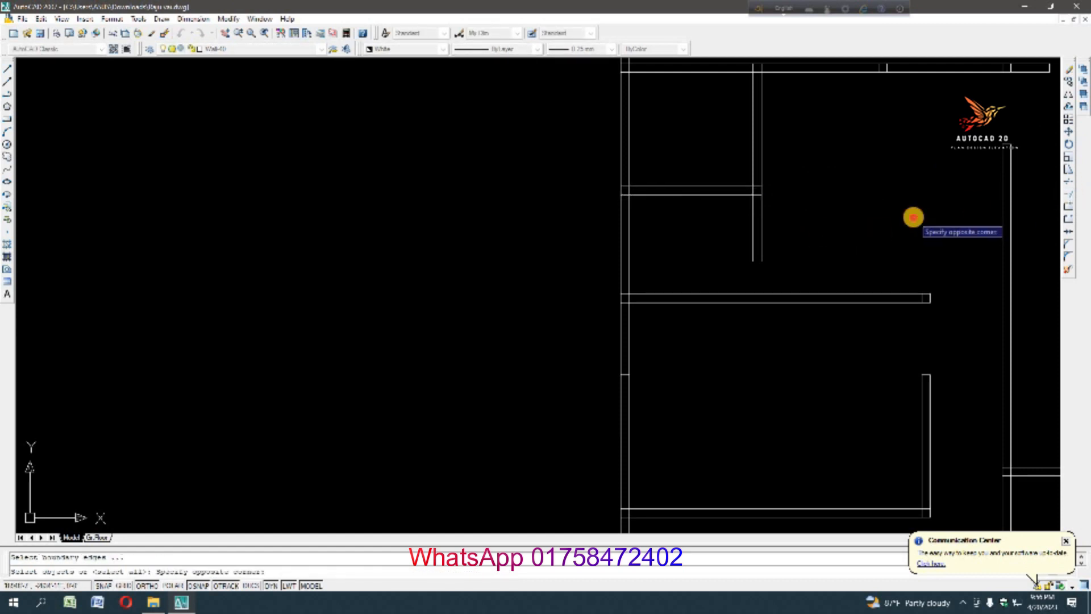
click(979, 206)
click(898, 224)
click(689, 221)
key(Escape)
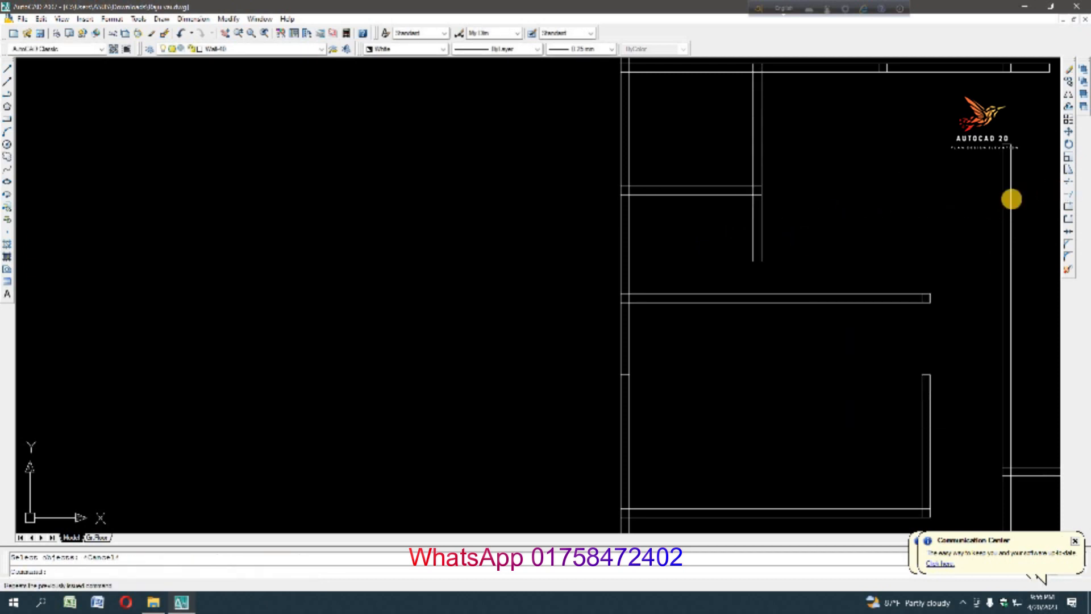
right_click(774, 195)
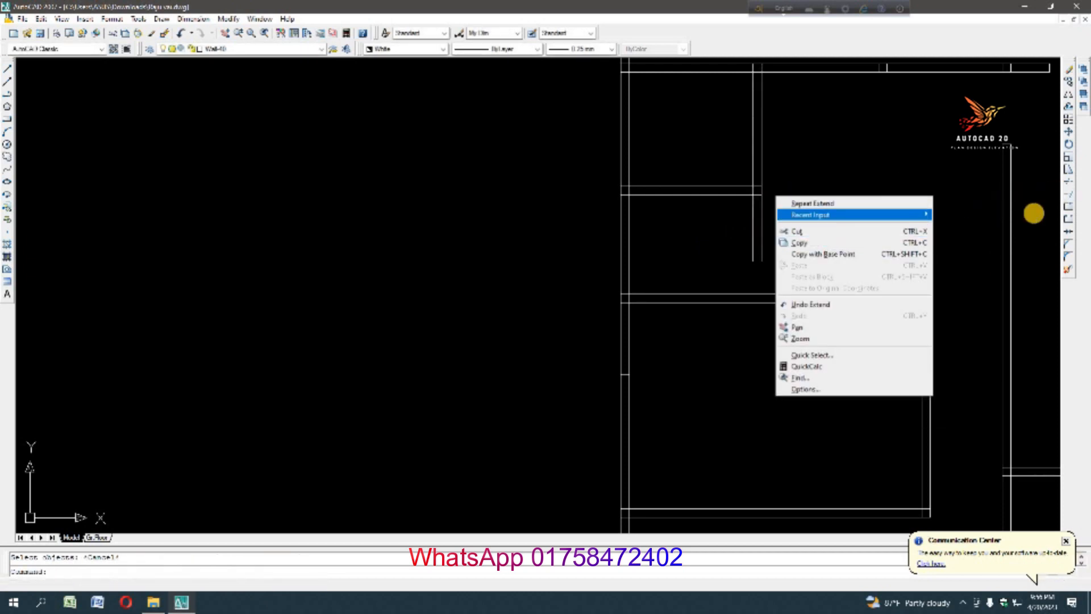
click(1034, 213)
Extend both lines of the small rooms' east wall down to the relocated horizontal partition
click(1068, 196)
right_click(802, 223)
click(727, 229)
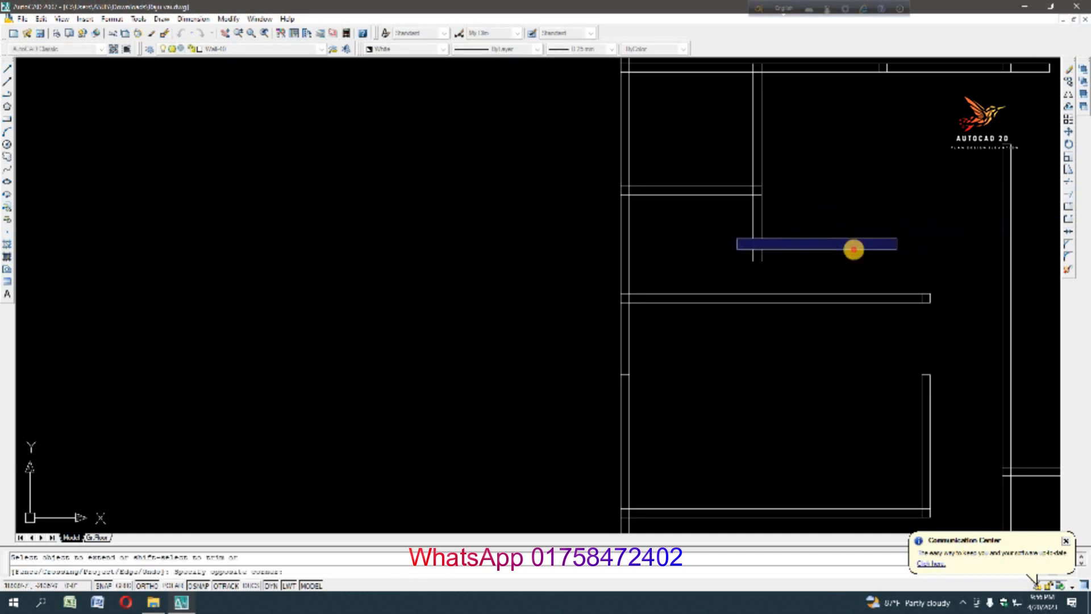
click(852, 249)
scroll(619, 290, down, 2)
key(Escape)
scroll(665, 272, up, 3)
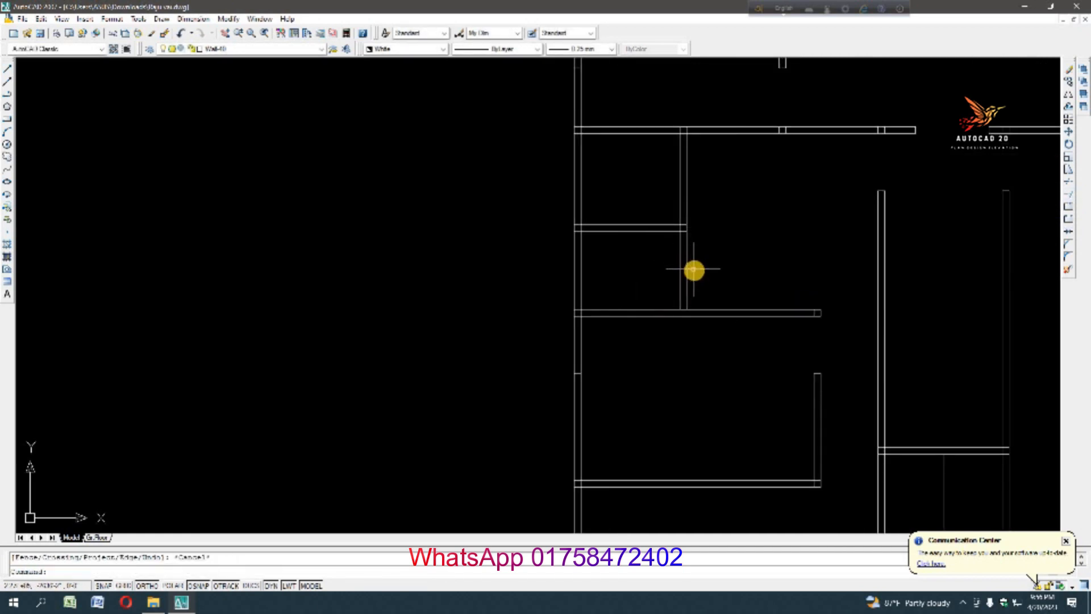
Offset the lower small room's south partition line 2.5' upward and the long north partition's lower line 2.5' downward
text(o)
key(Return)
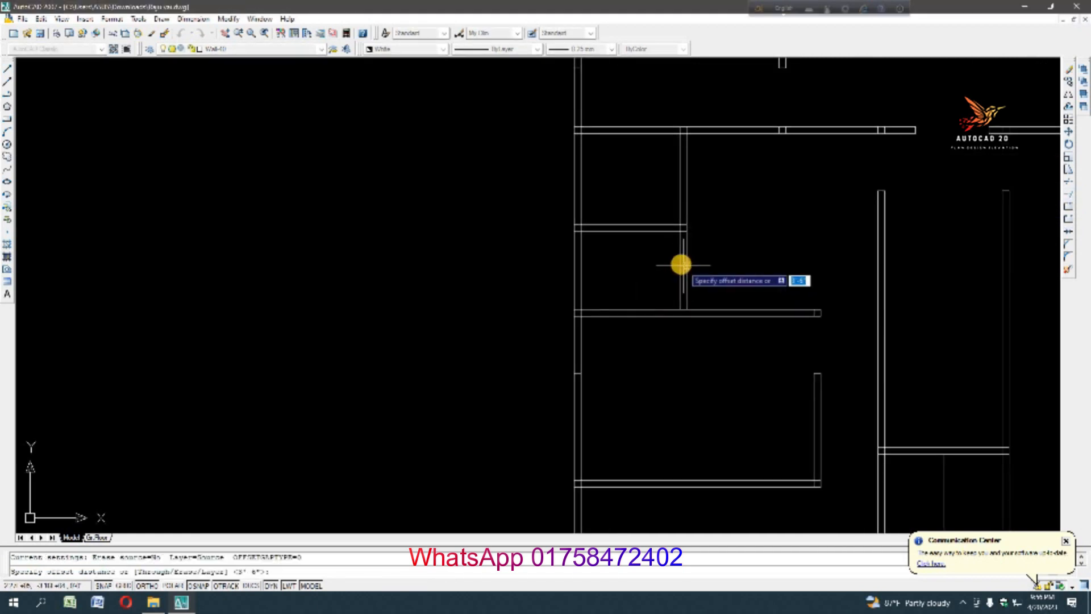
text(3)
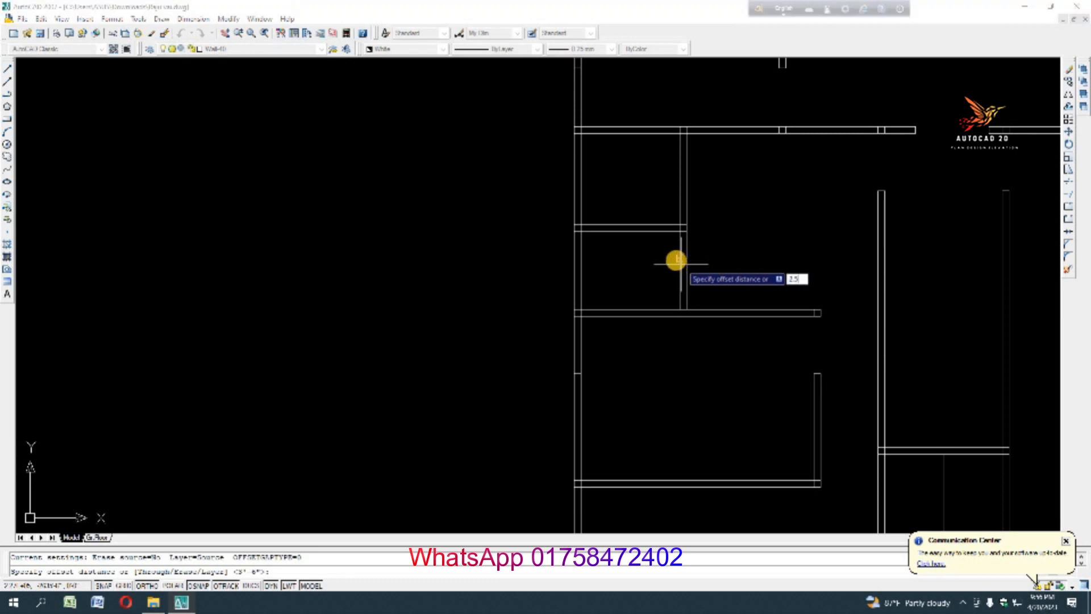
key(Return)
scroll(683, 263, down, 2)
scroll(698, 292, up, 3)
click(702, 292)
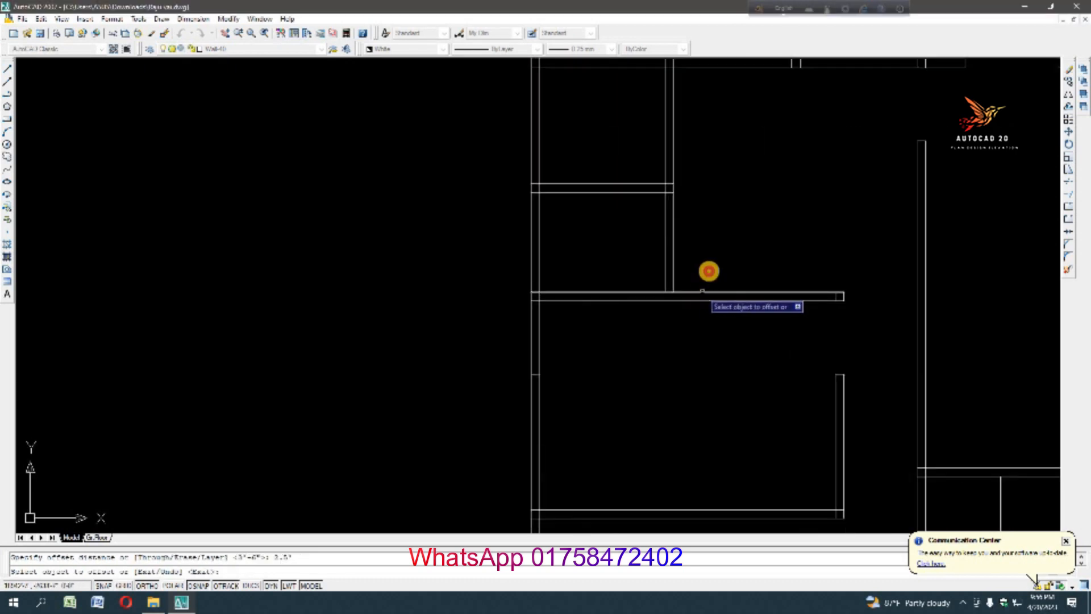
click(707, 250)
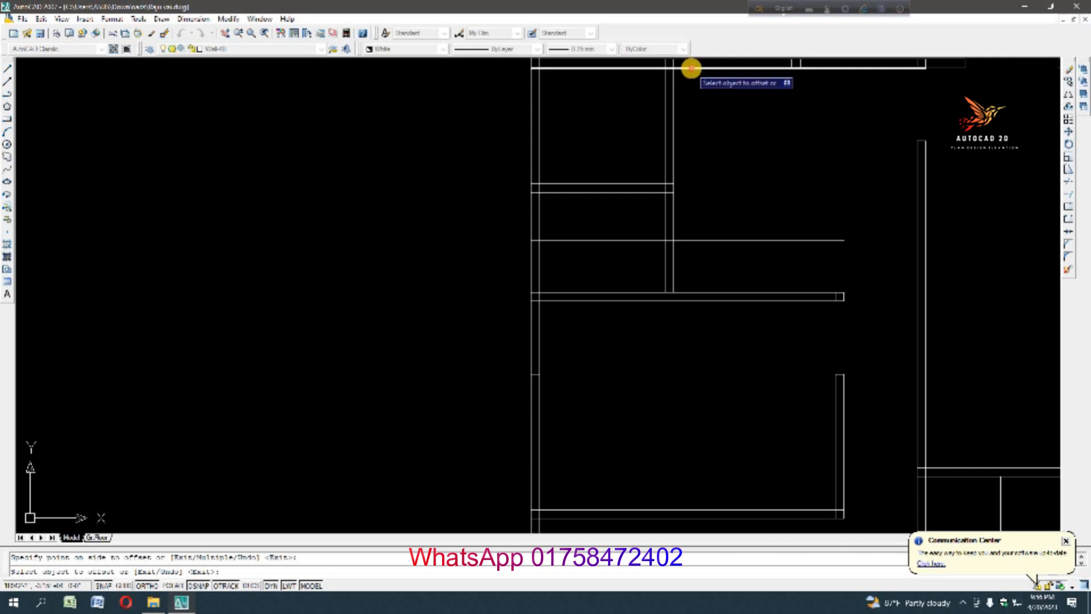
key(Escape)
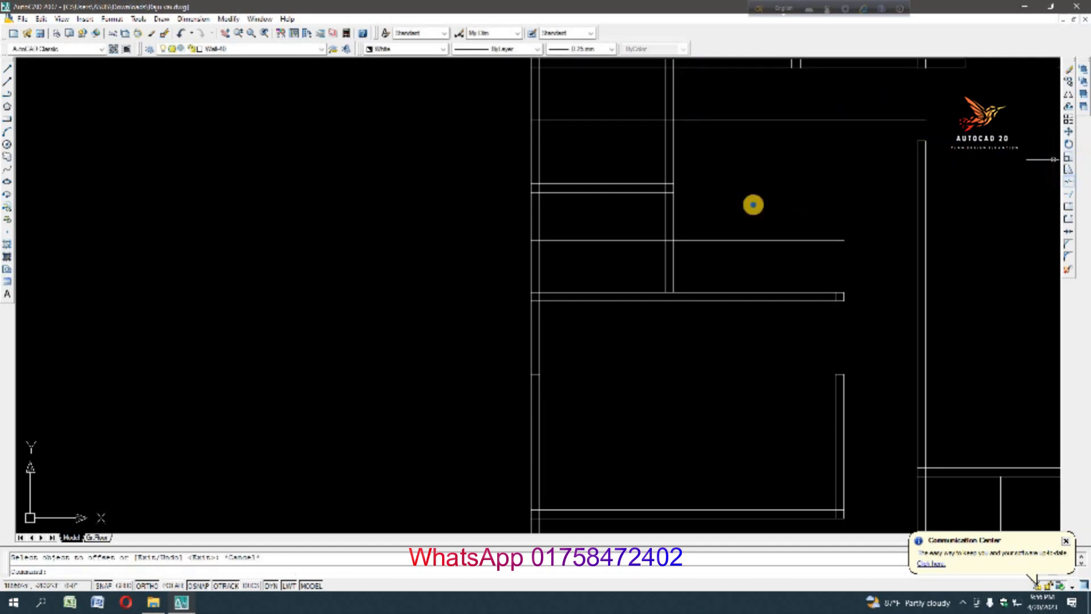
Trim the small rooms' east wall at the two offset lines for openings, and trim away the excess offset lines
text(tr)
key(Return)
key(Return)
click(732, 121)
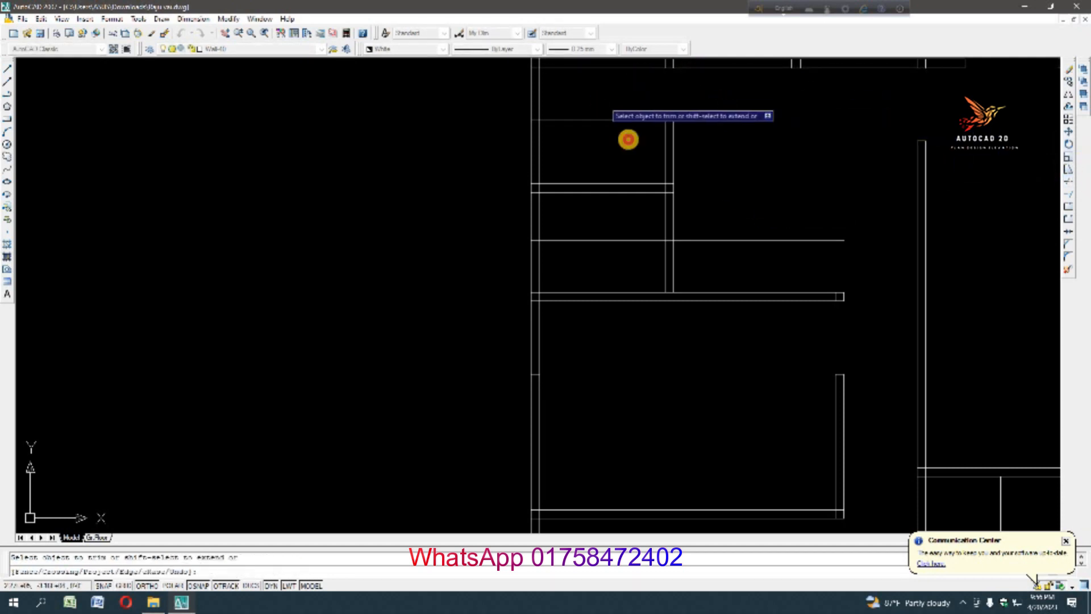
click(605, 103)
click(628, 140)
click(635, 258)
click(733, 294)
click(716, 224)
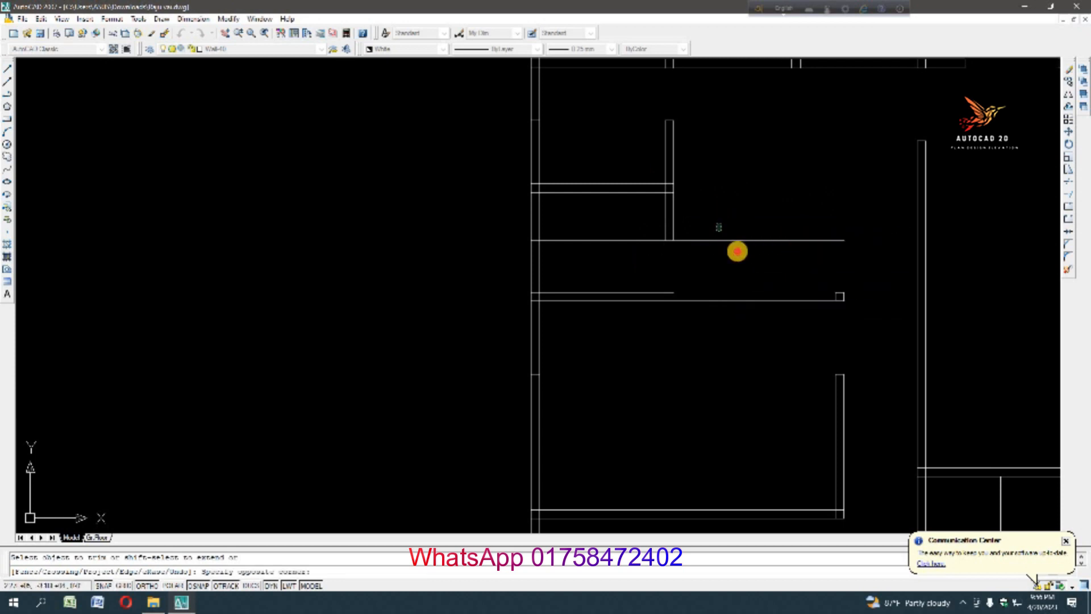
click(737, 252)
scroll(725, 220, down, 2)
key(Escape)
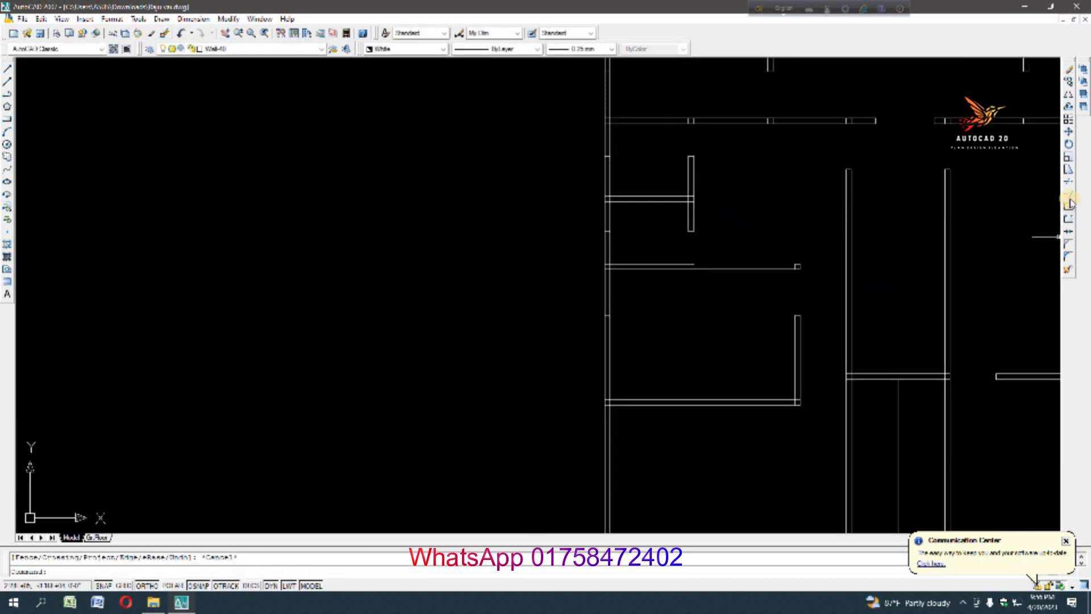
Extend the upper line of the partition below the small rooms to its east end and delete the leftover short line there
click(1068, 193)
right_click(836, 258)
click(687, 264)
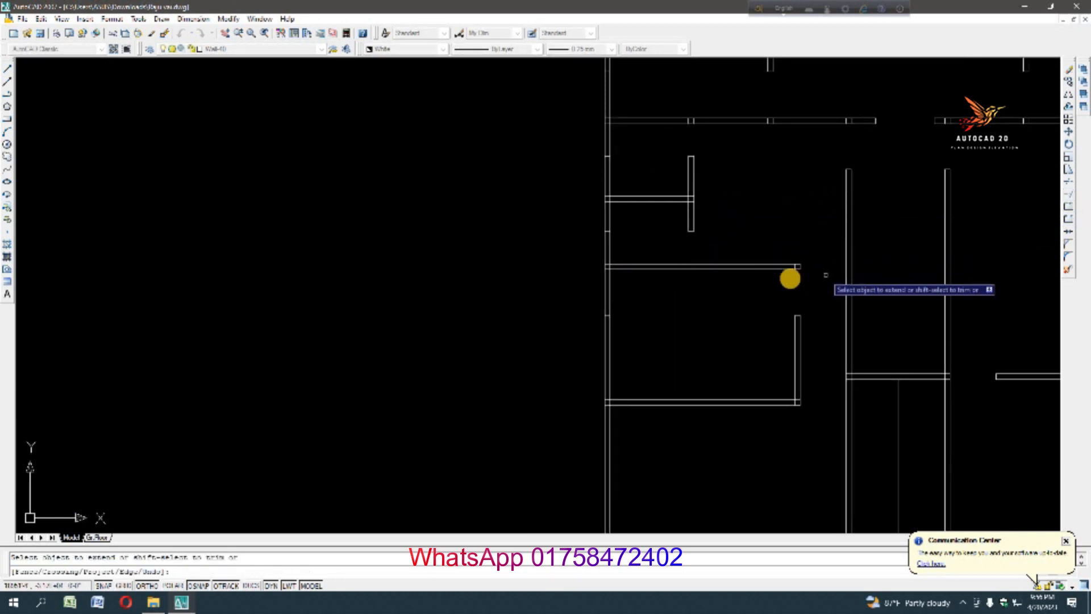
key(Escape)
click(758, 239)
click(794, 275)
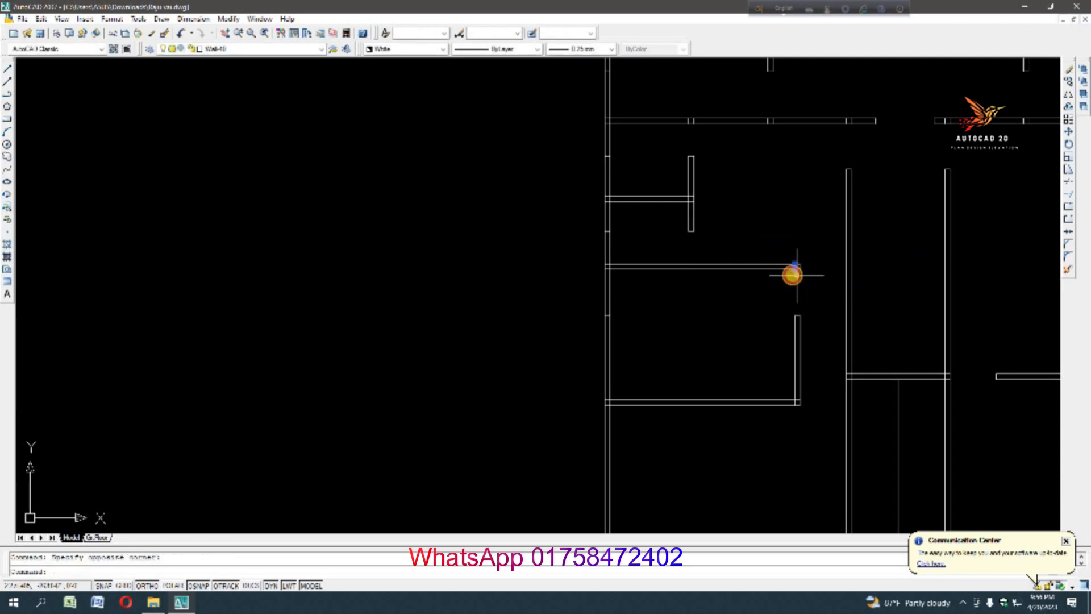
key(Delete)
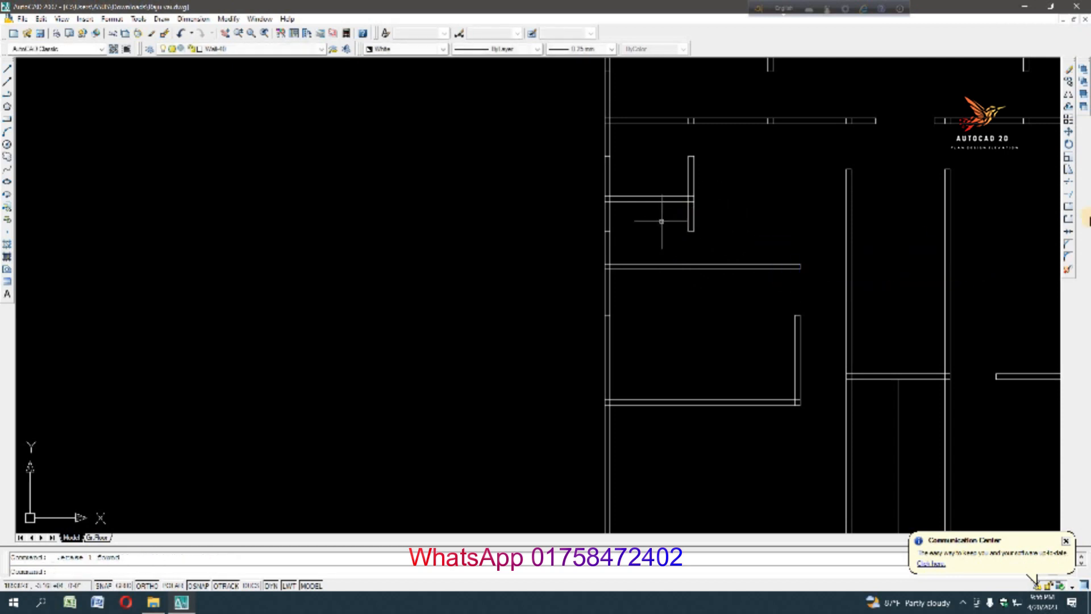
Trim the overlapping lines where the partition between the two small rooms meets their east wall
text(tr)
key(Return)
key(Return)
scroll(678, 193, up, 10)
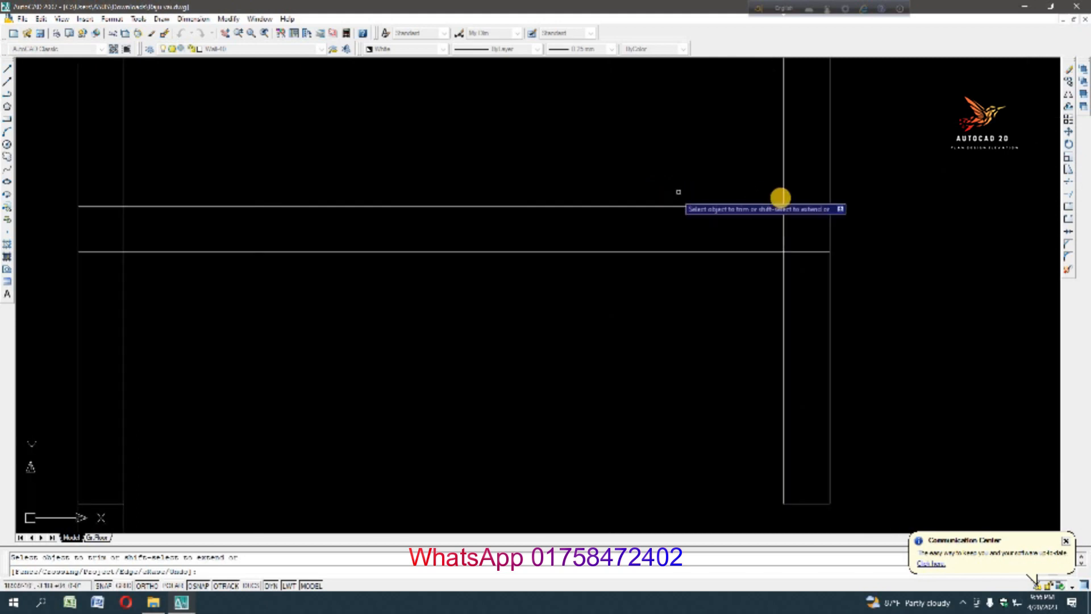
click(797, 192)
click(815, 269)
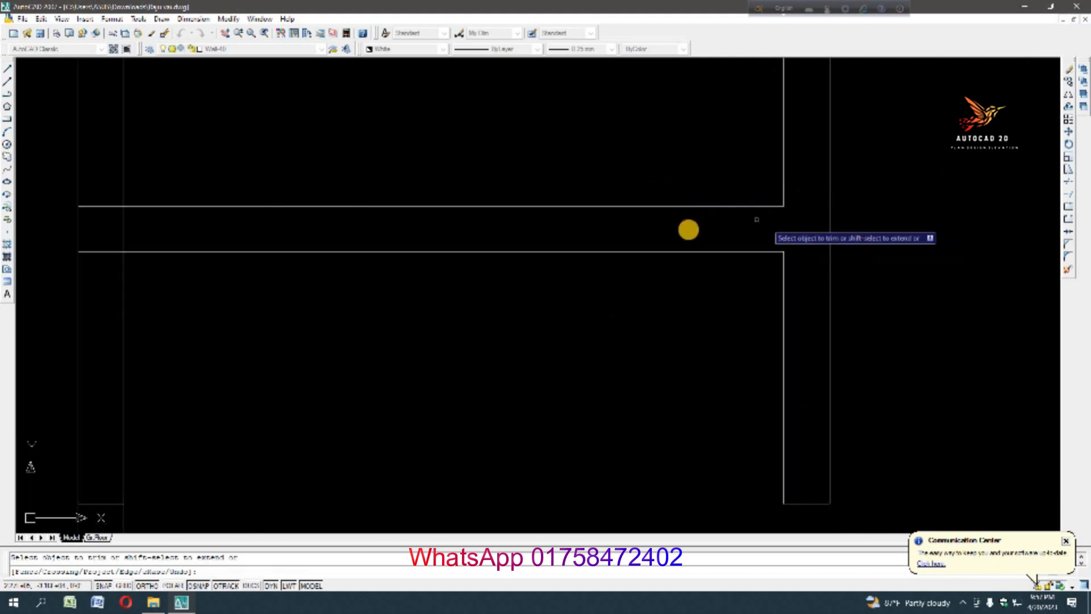
Trim both lines of the small rooms' dividing partition where they run into the thickness of the west exterior wall
scroll(529, 227, down, 5)
scroll(509, 220, up, 3)
scroll(522, 228, up, 2)
click(516, 202)
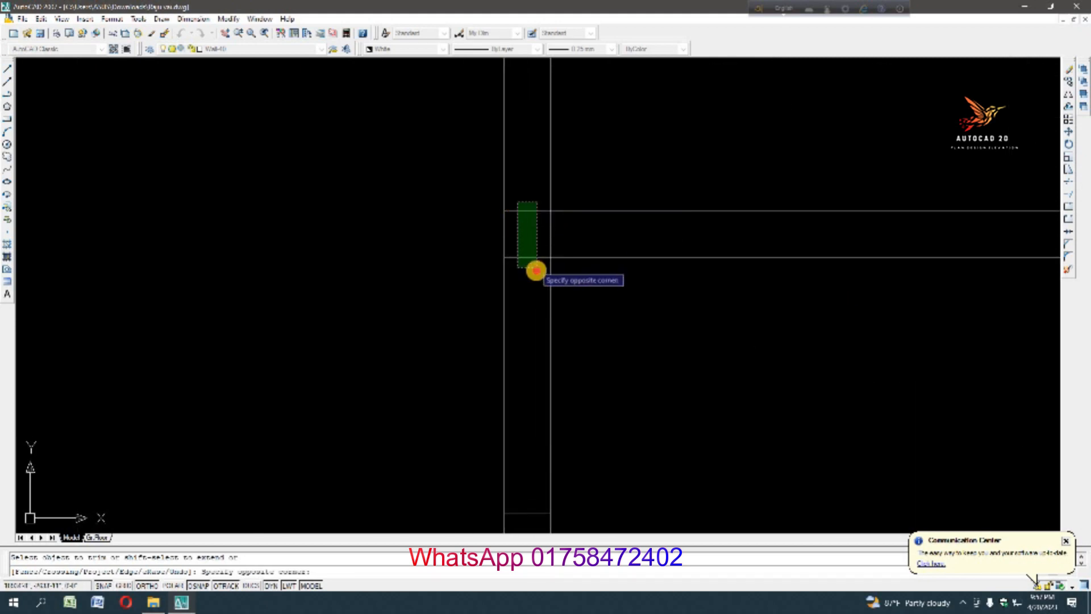
click(536, 264)
scroll(576, 229, down, 3)
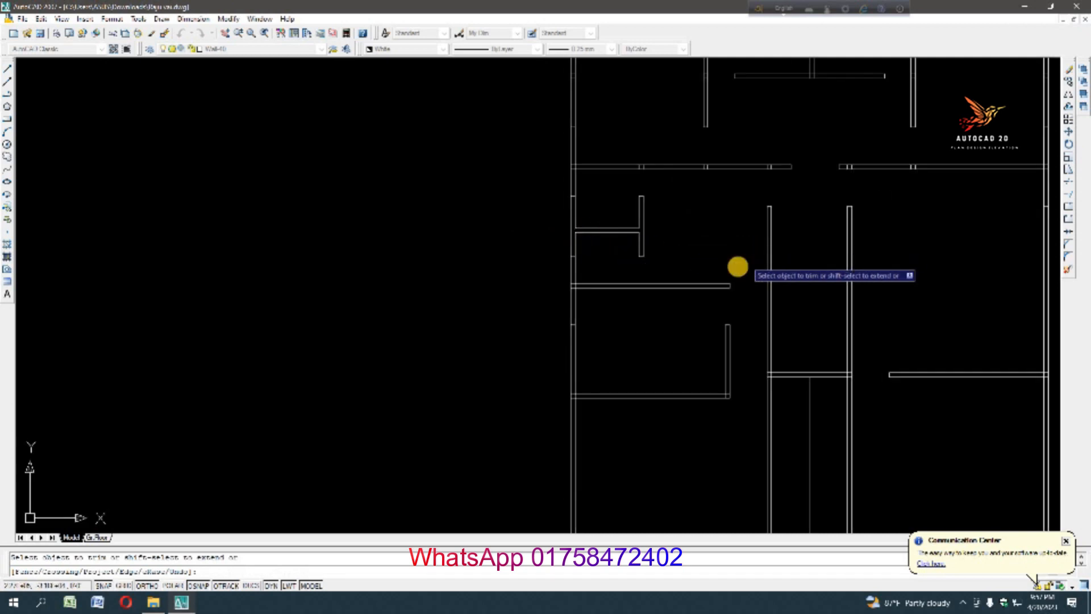
Trim the crossing lines where the corridor's west wall meets the south exterior wall
scroll(597, 330, down, 2)
scroll(585, 347, up, 6)
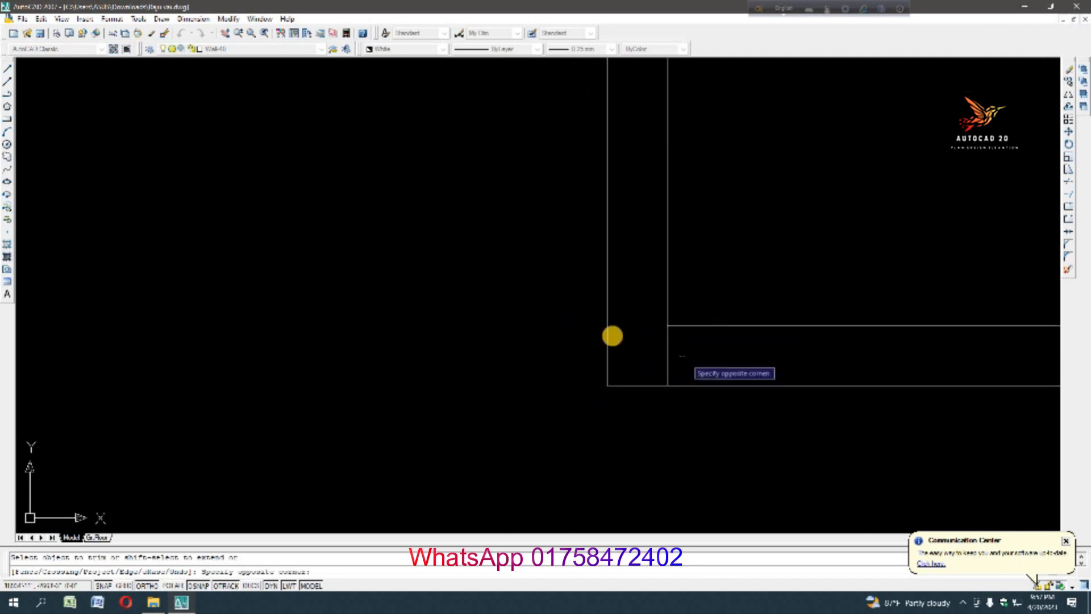
scroll(533, 344, down, 5)
scroll(844, 335, down, 2)
scroll(844, 333, up, 4)
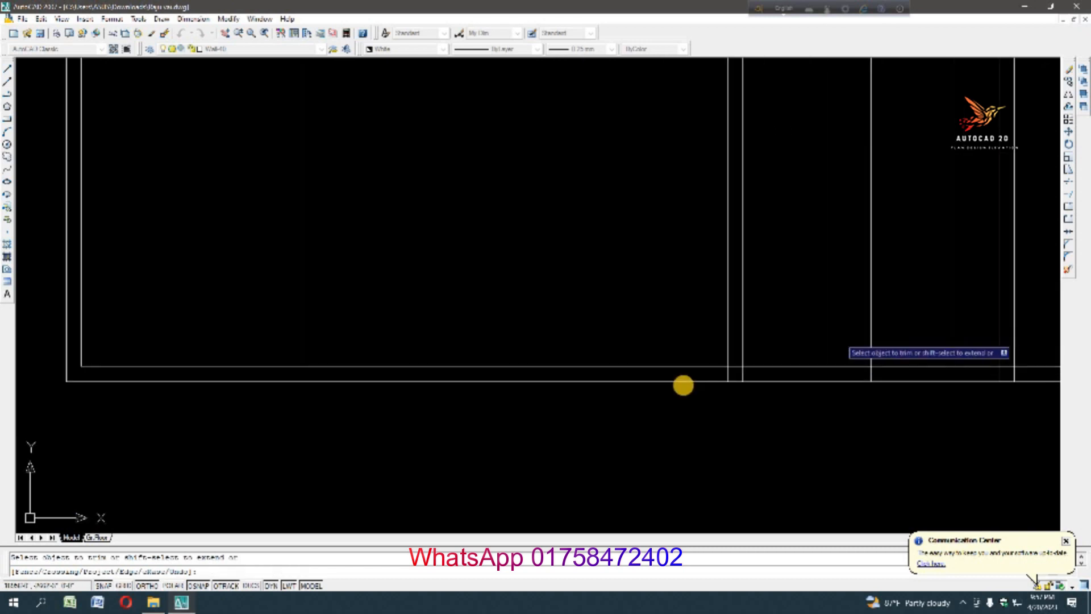
scroll(684, 384, up, 4)
click(805, 333)
click(945, 343)
scroll(790, 378, down, 5)
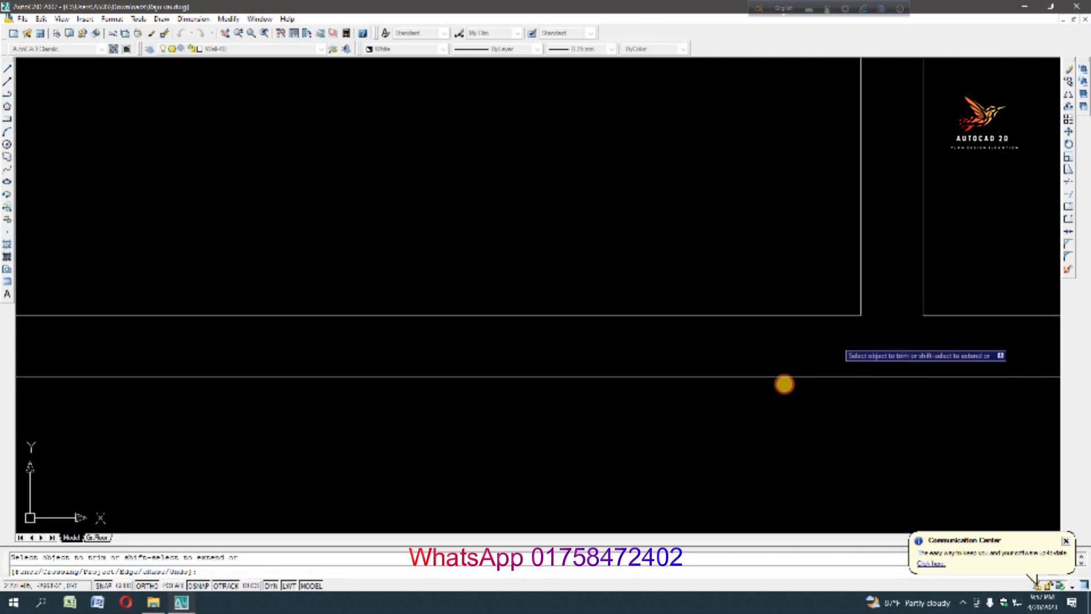
scroll(830, 290, up, 4)
scroll(825, 321, down, 4)
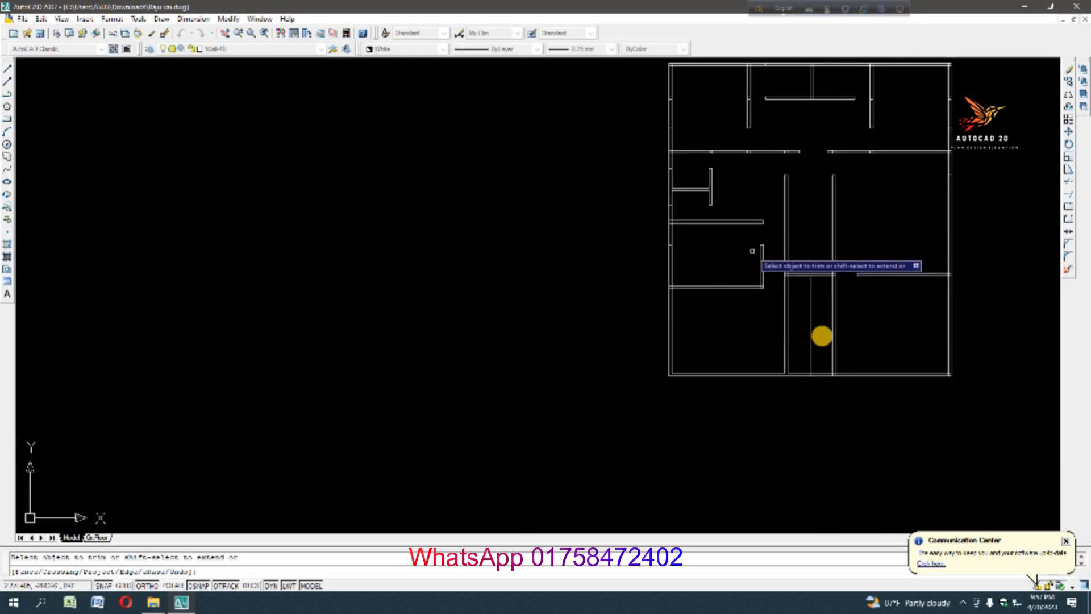
scroll(823, 353, up, 6)
key(Escape)
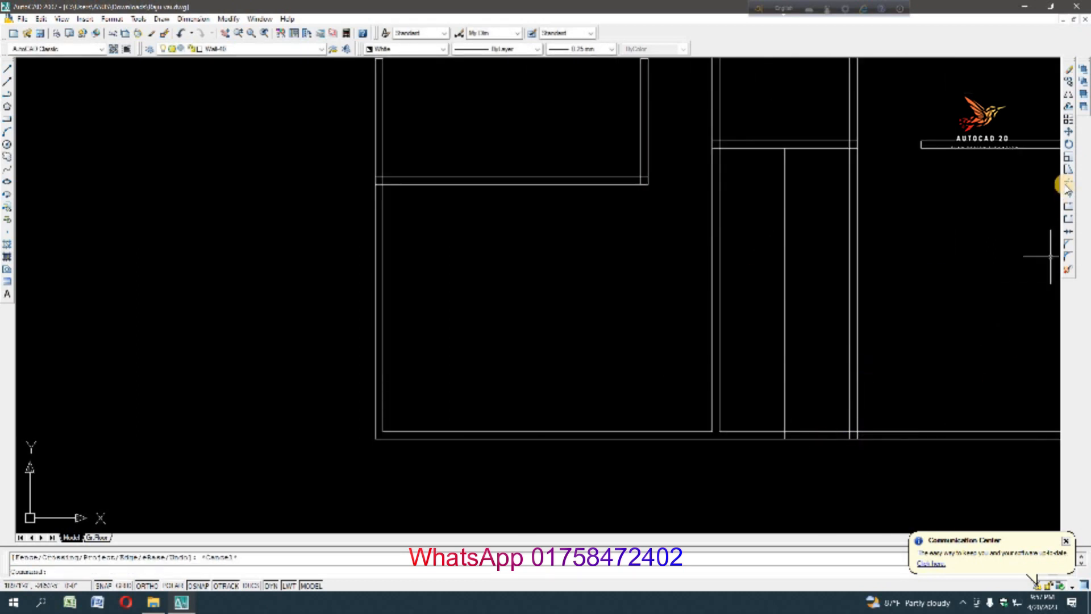
Trim the south exterior wall's inner line between the two lines of the corridor's east wall
click(1069, 184)
key(Return)
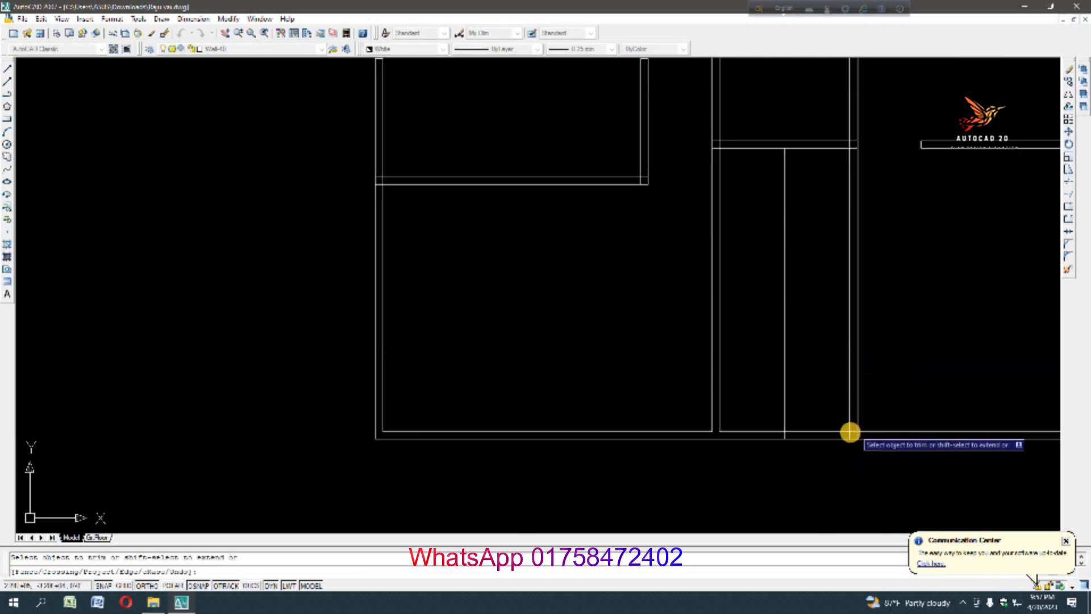
click(851, 432)
key(Escape)
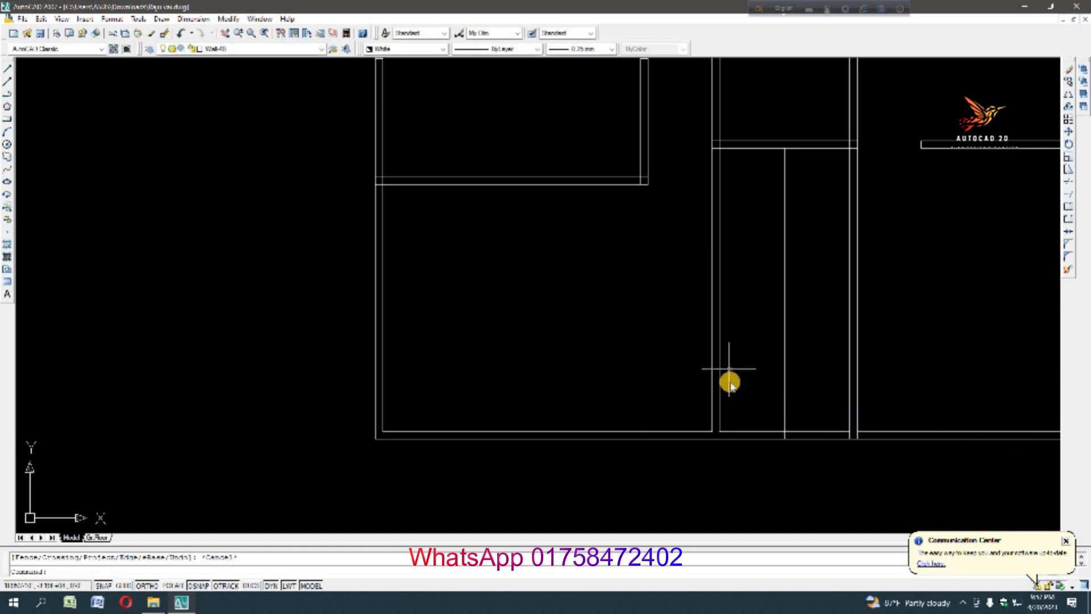
Start an offset with a distance of 4' for the south end of the corridor
text(o)
key(Return)
text(4)
key(Return)
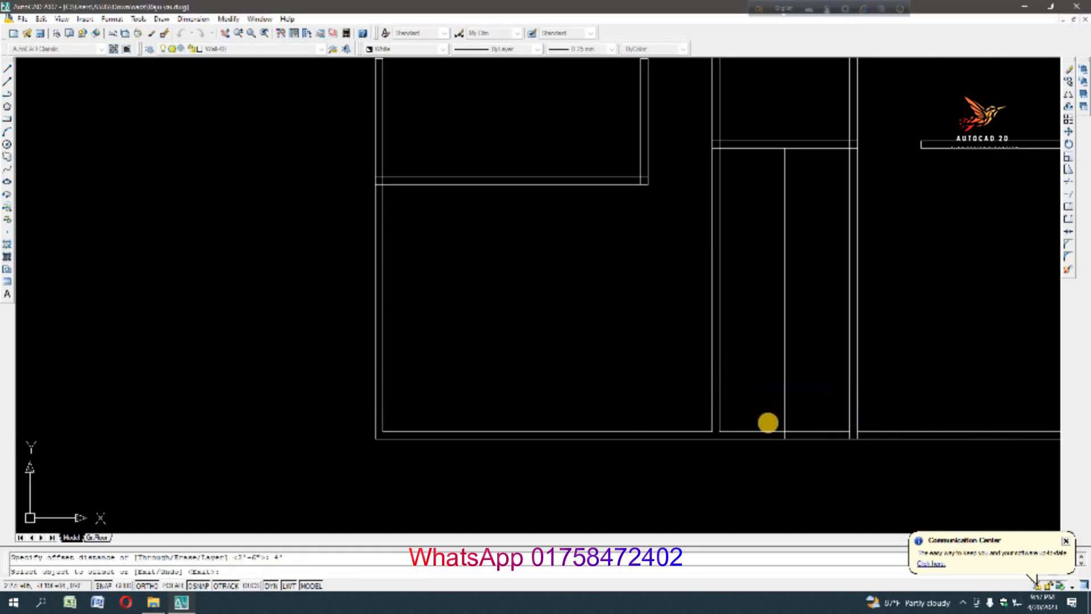
Offset the bottom wall's inner line 4' upward inside the stairwell to mark the landing edge
click(795, 431)
click(803, 363)
key(Escape)
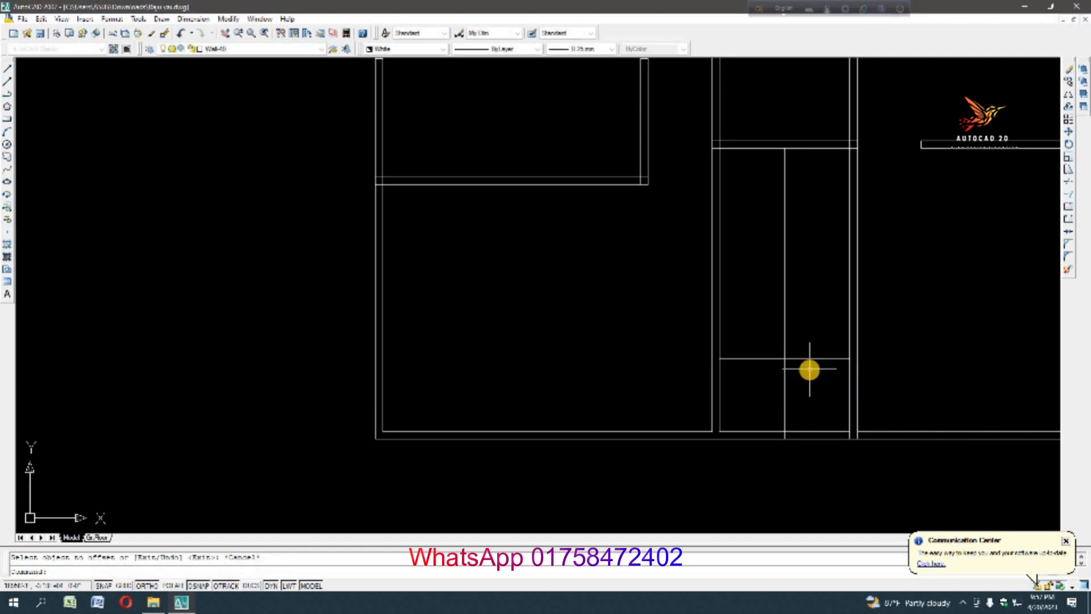
Offset the landing edge upward in successive 10" spacings to add nine more stair tread lines
text(o)
key(Return)
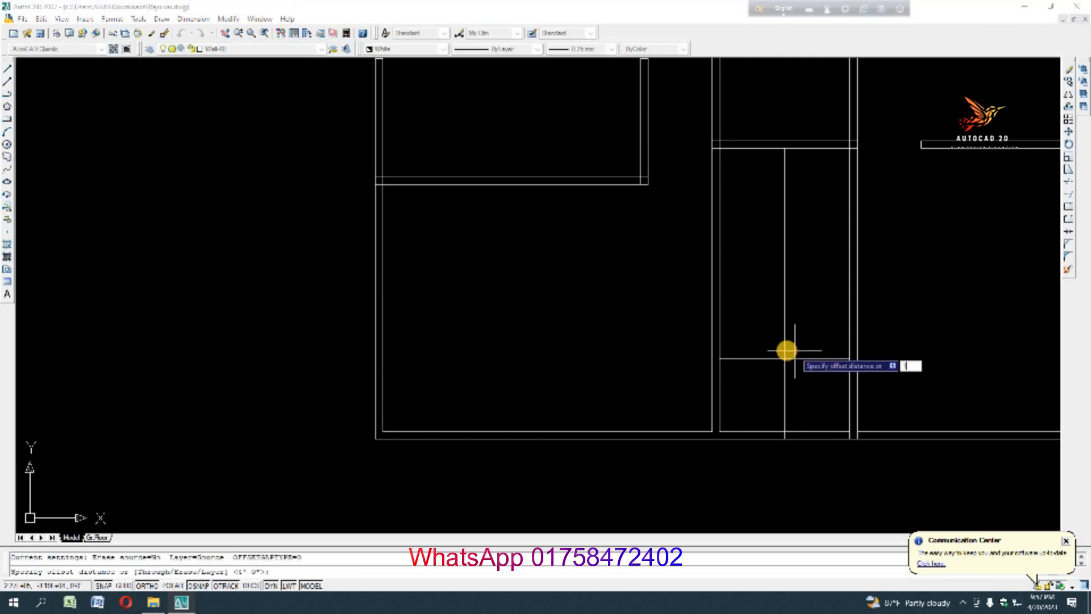
key(Return)
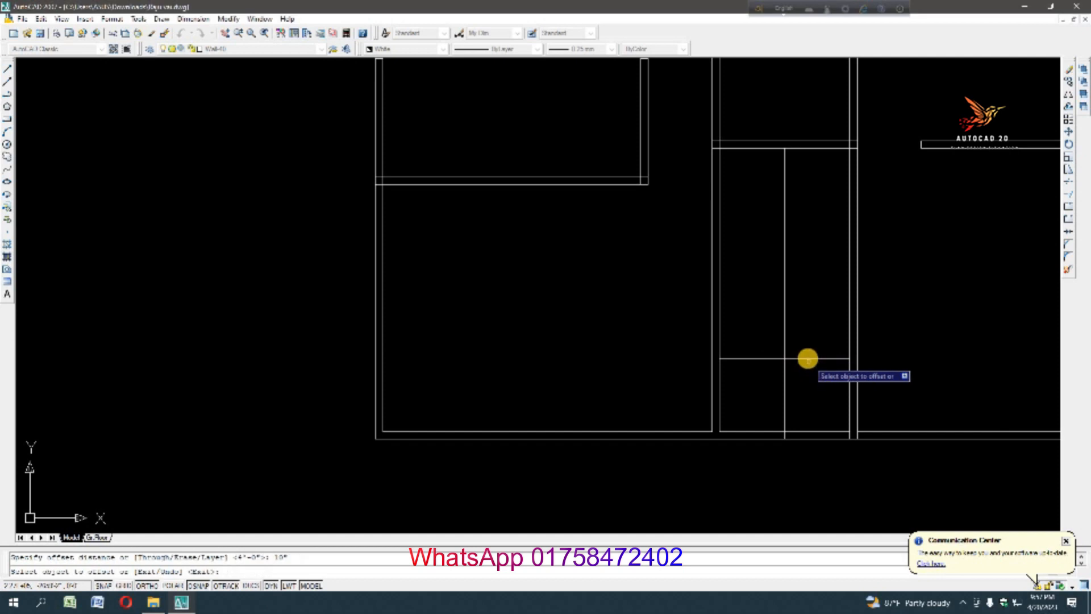
click(806, 359)
click(797, 339)
click(797, 343)
click(799, 324)
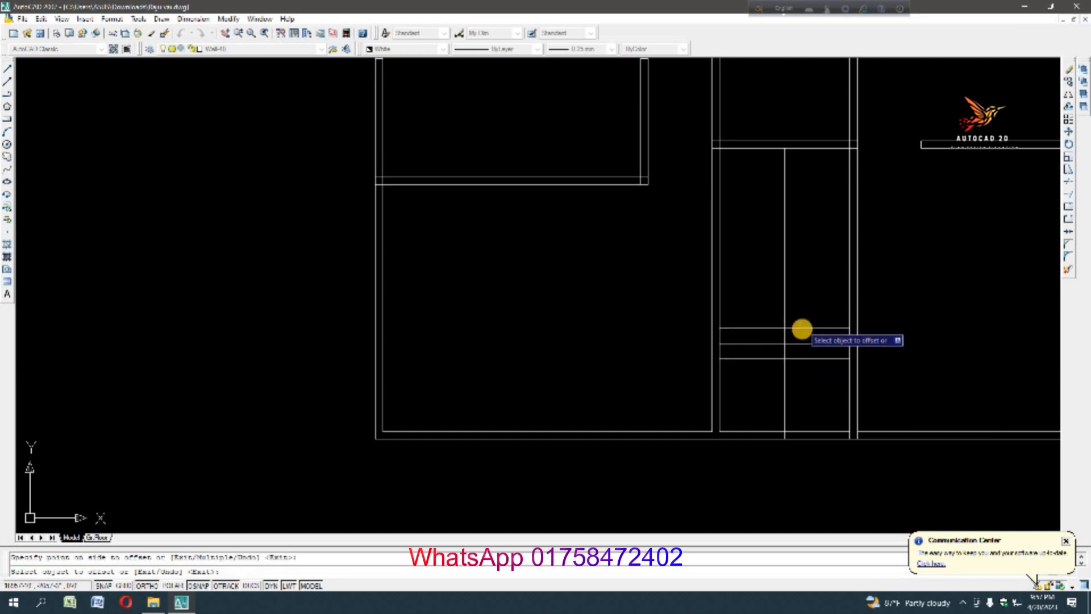
click(802, 328)
click(804, 312)
click(805, 313)
click(806, 297)
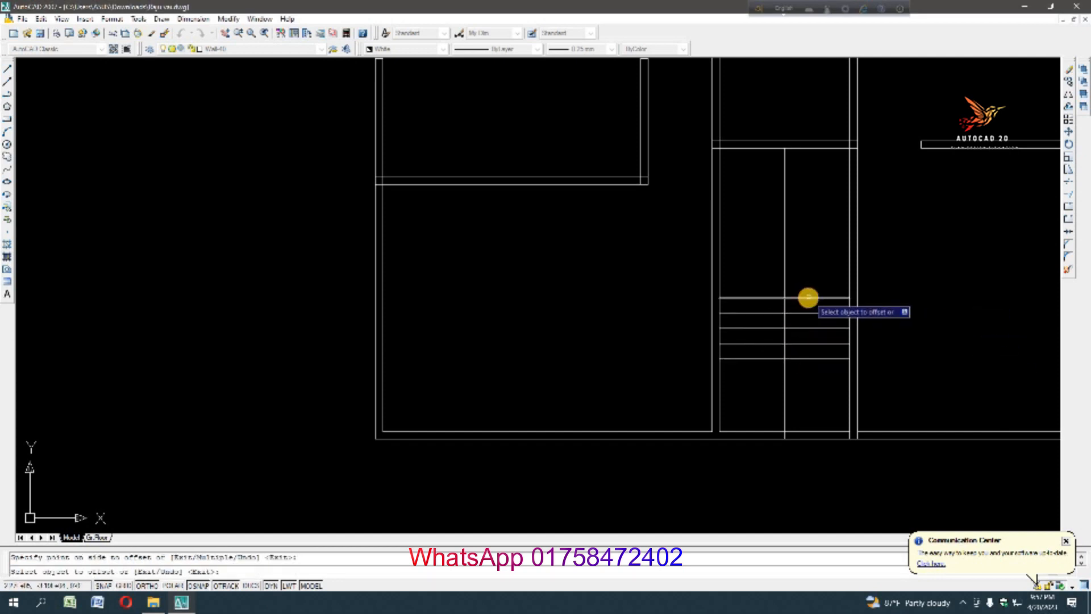
click(808, 298)
click(808, 283)
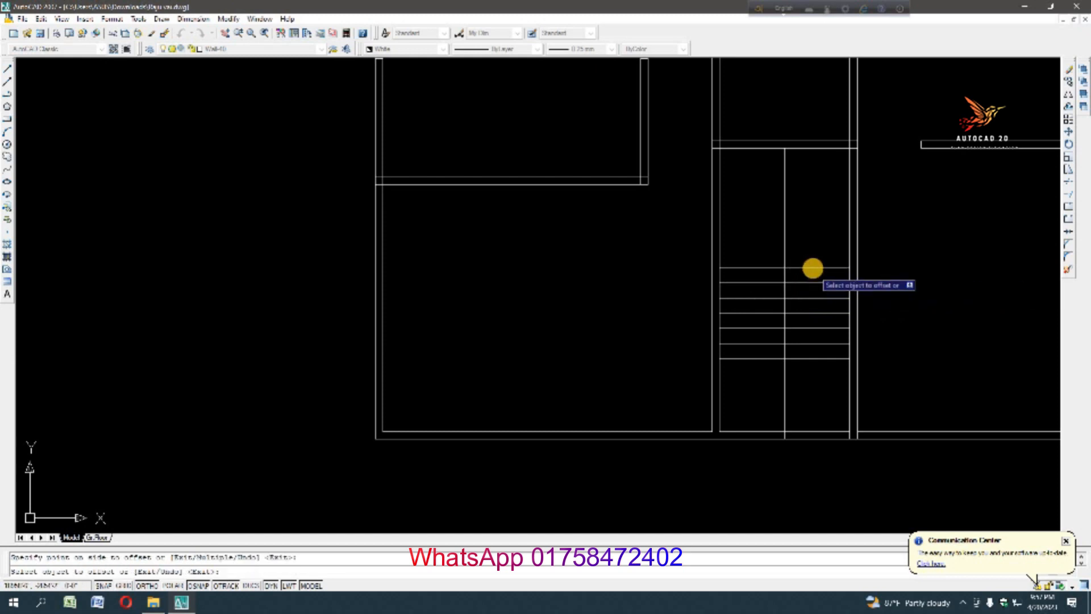
click(811, 268)
click(811, 256)
click(810, 252)
click(809, 239)
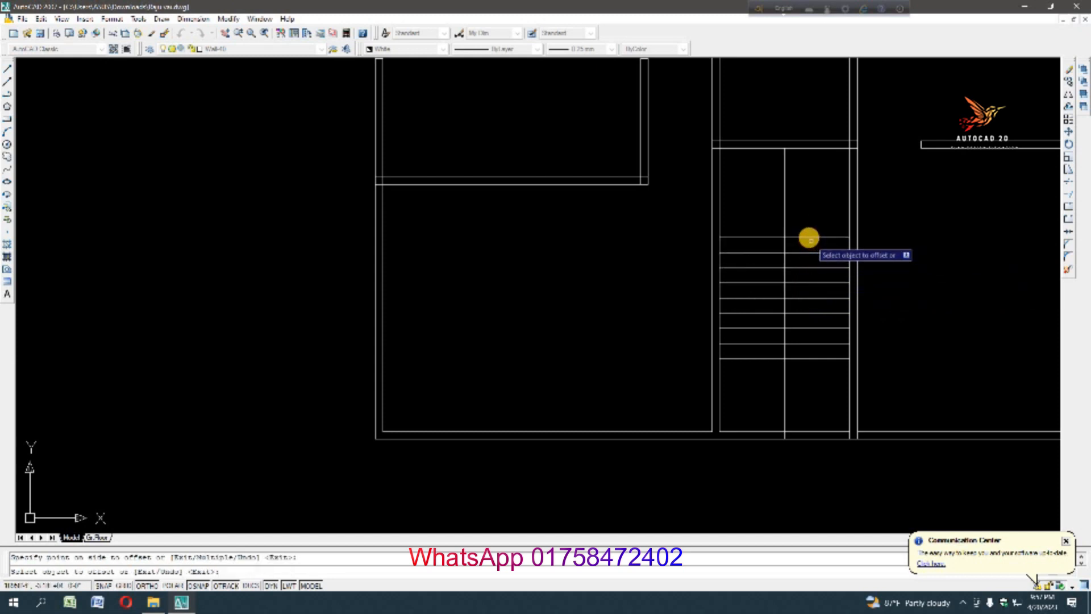
click(809, 239)
click(812, 223)
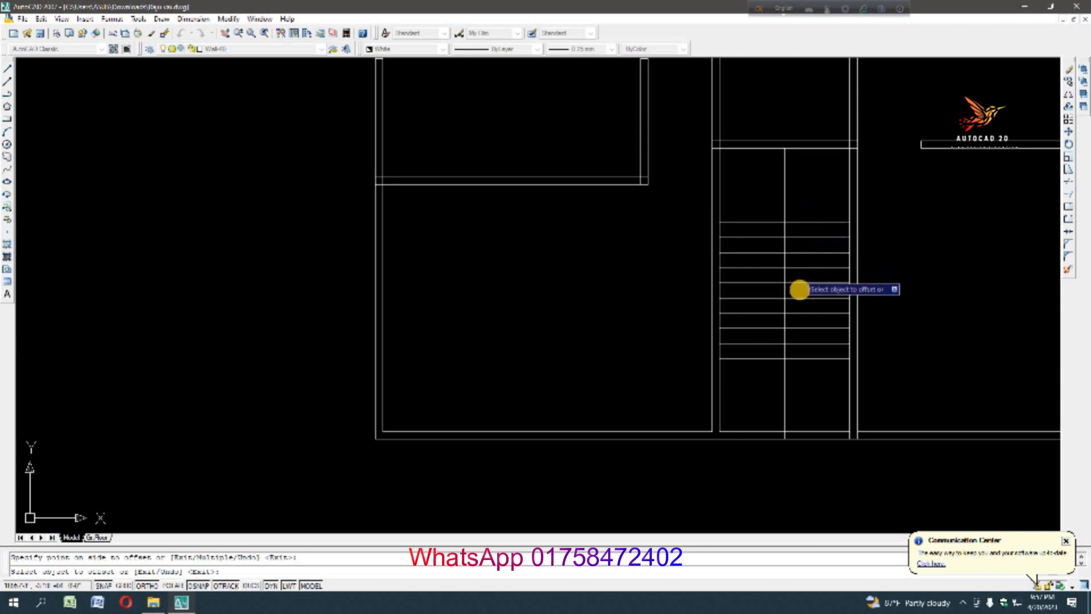
key(Escape)
Trim the stair's centre line beyond the first and last treads and delete the horizontal wall lines above the stair
click(1060, 181)
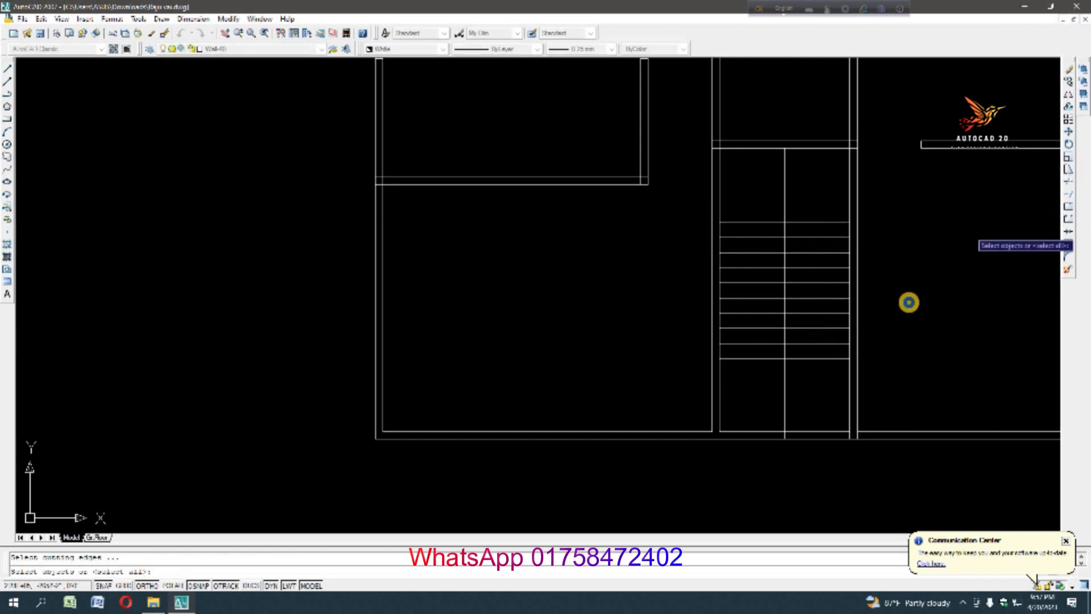
key(Return)
click(760, 170)
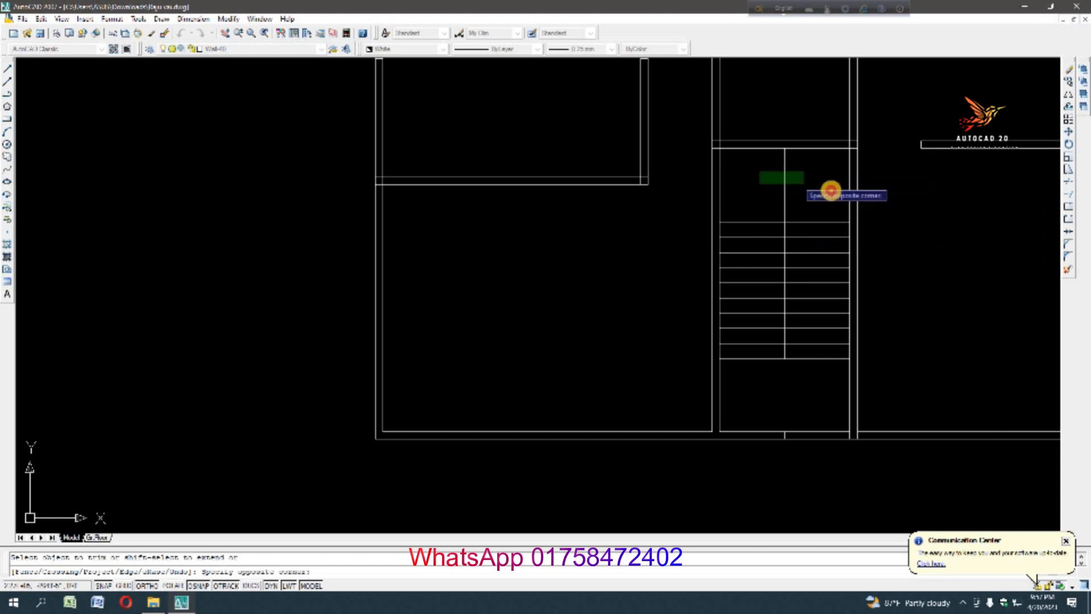
click(829, 189)
key(Escape)
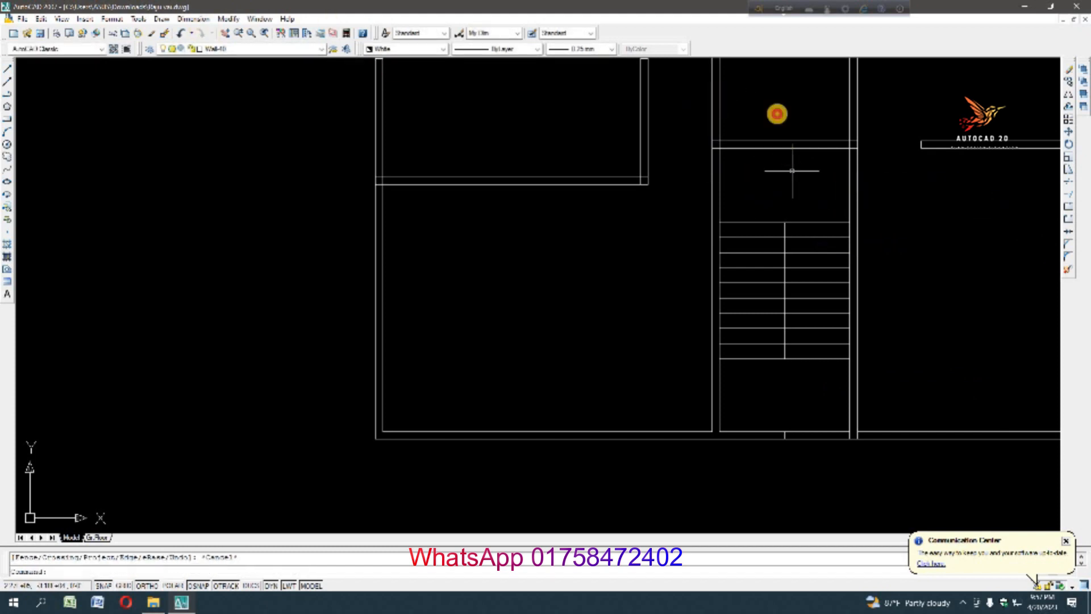
click(777, 114)
key(Delete)
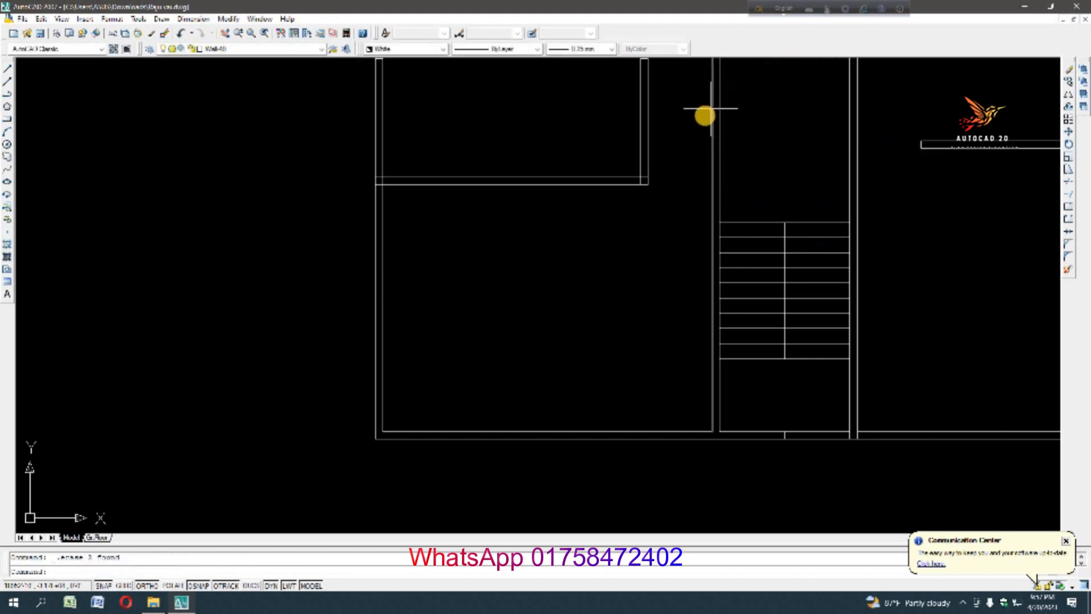
Trim the overlapping lines where the two lower-left horizontal partition walls meet the left outer wall
scroll(791, 255, down, 6)
scroll(763, 192, up, 2)
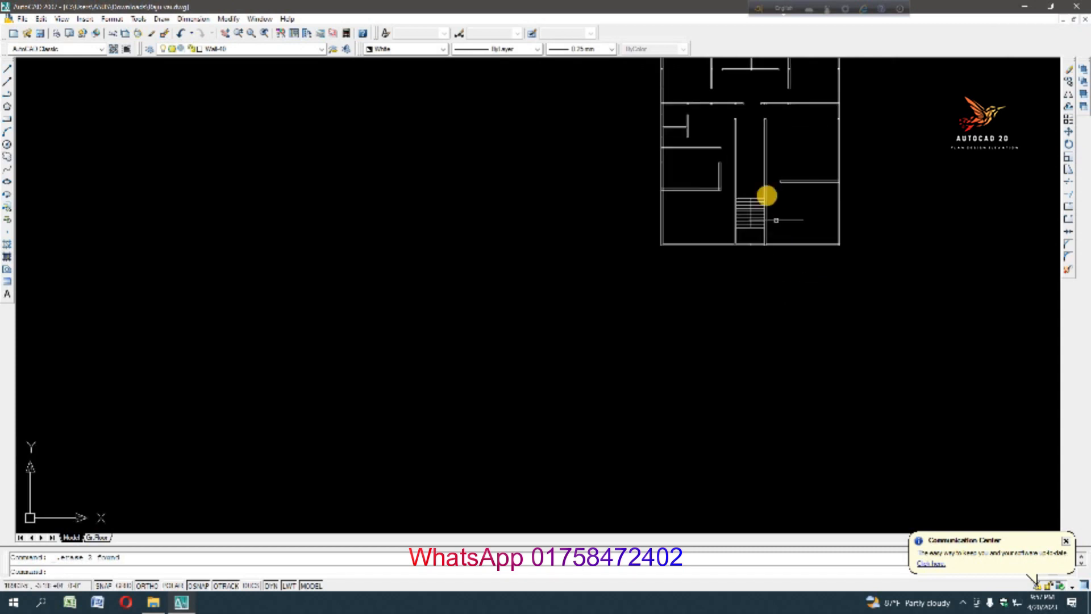
scroll(679, 130, up, 2)
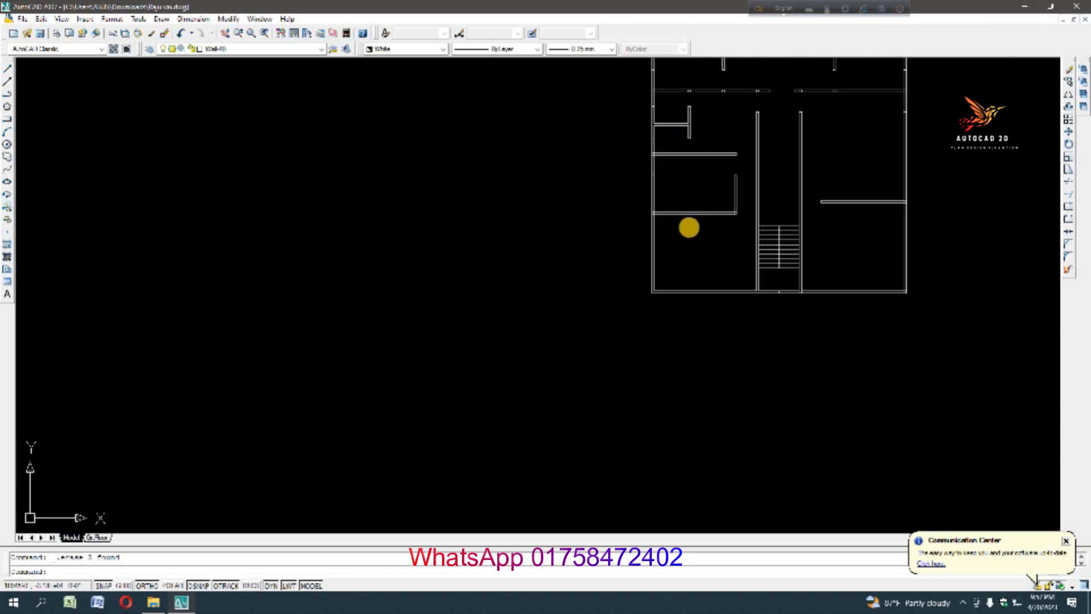
click(1074, 182)
right_click(651, 229)
scroll(645, 218, up, 10)
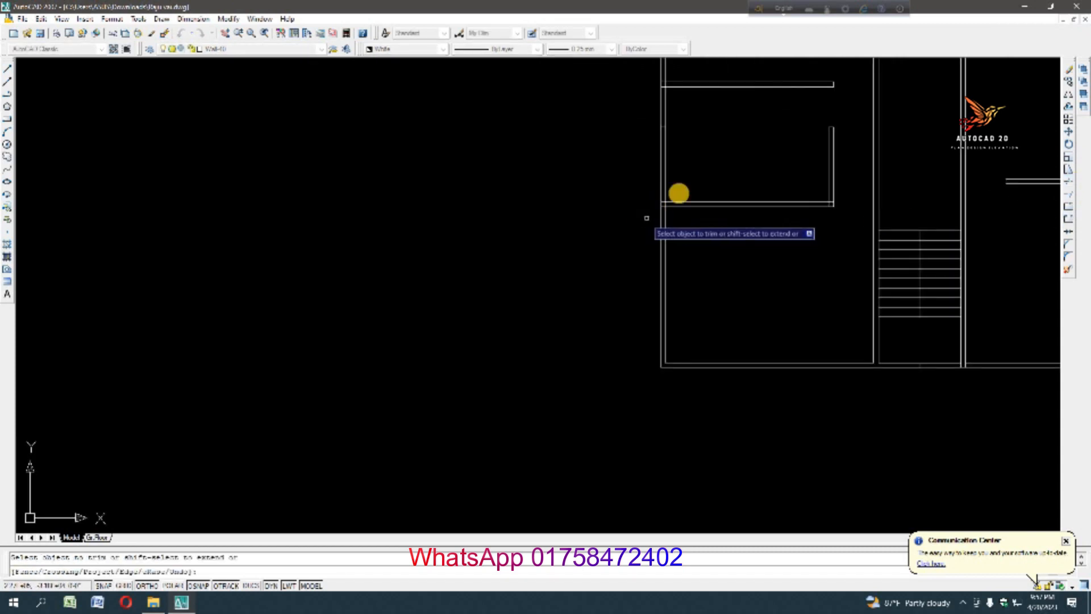
click(646, 205)
click(673, 373)
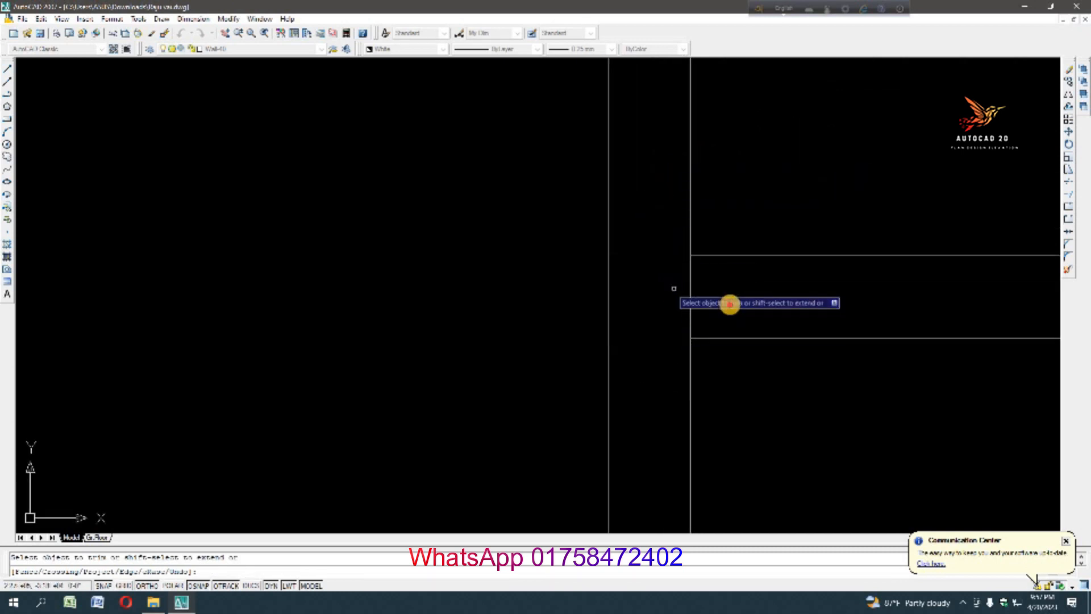
scroll(690, 312, down, 10)
scroll(692, 90, up, 9)
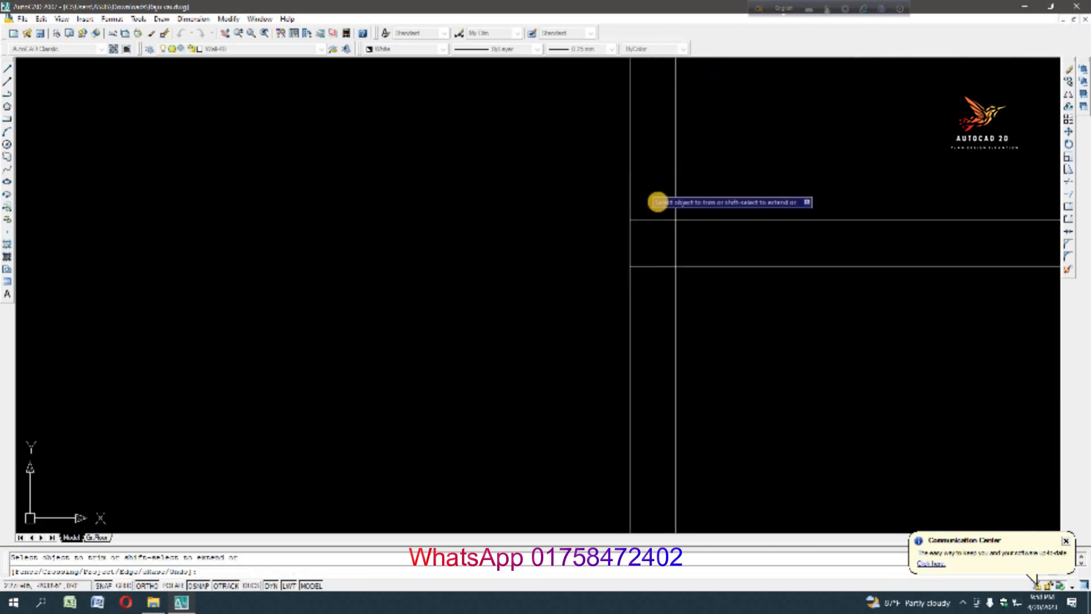
click(657, 202)
click(663, 278)
scroll(658, 257, down, 10)
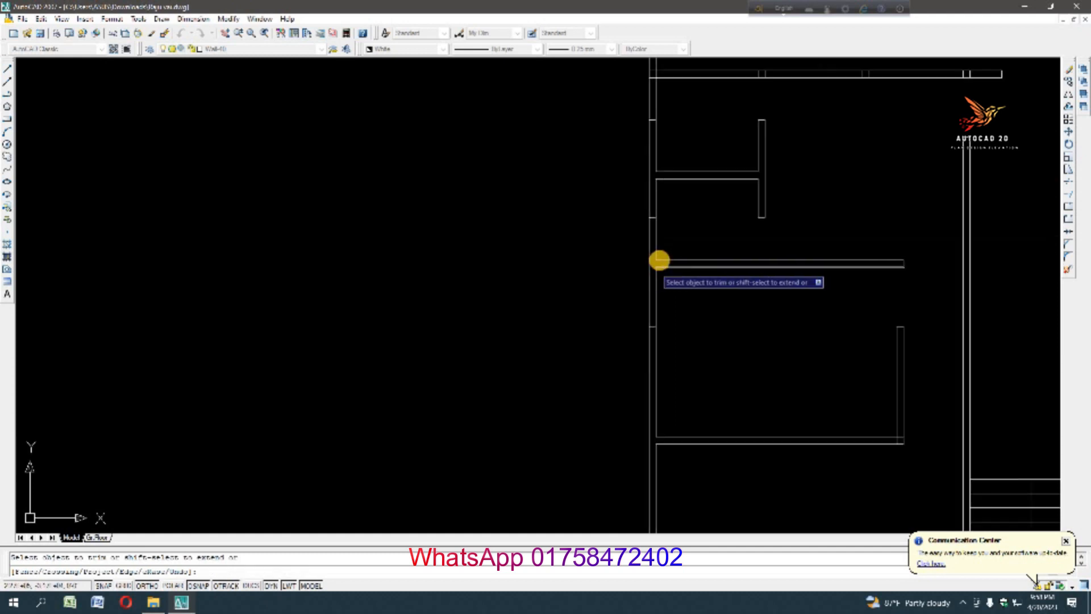
scroll(710, 136, down, 2)
key(Escape)
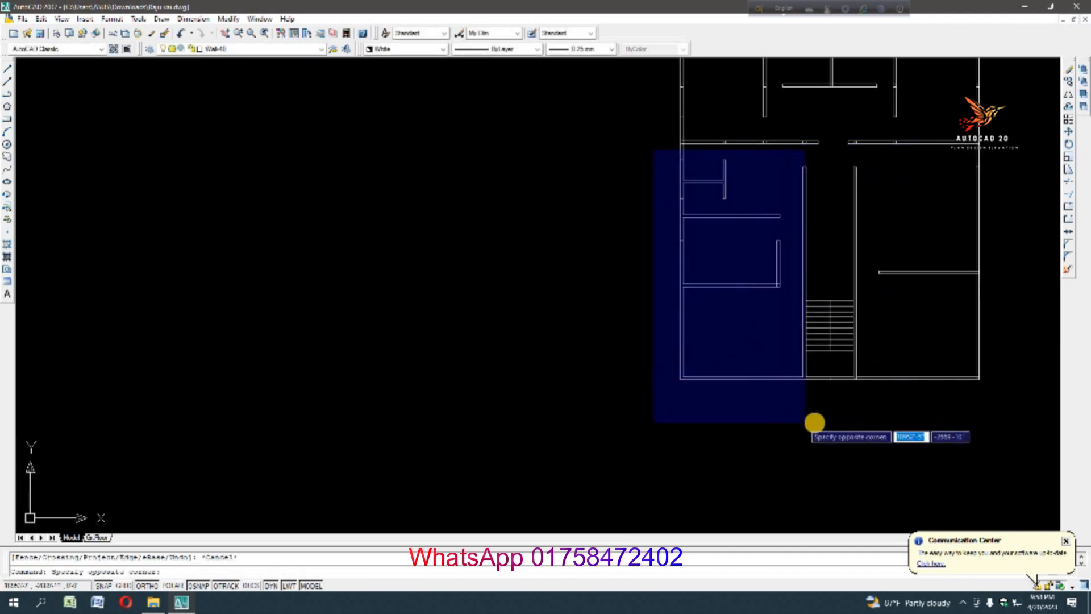
Mirror the lower-left room walls about the stair's vertical centre line, keeping the original walls
click(814, 422)
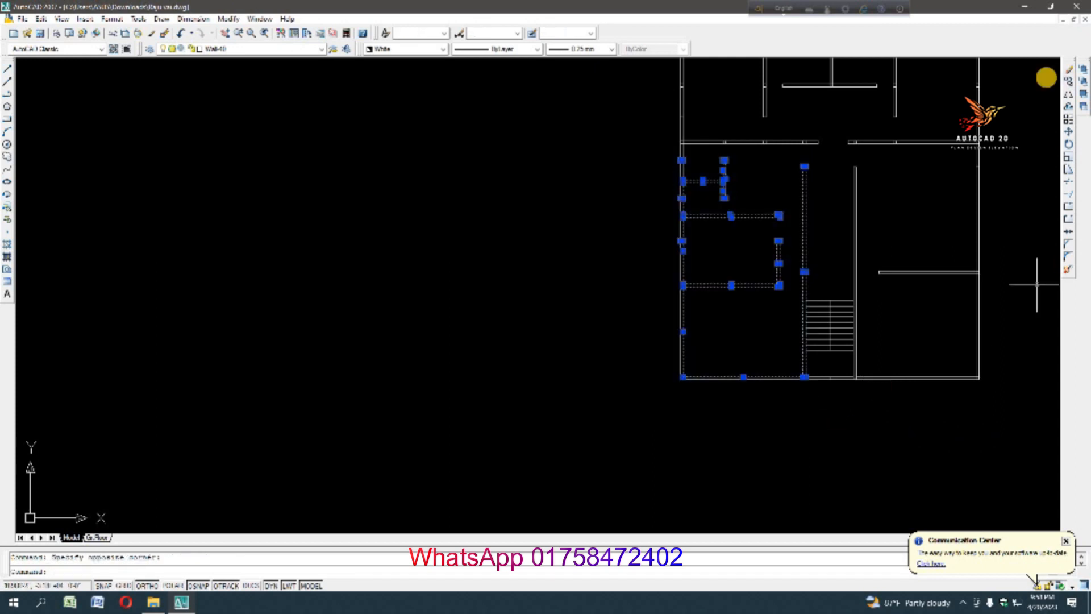
click(1069, 94)
scroll(823, 348, up, 7)
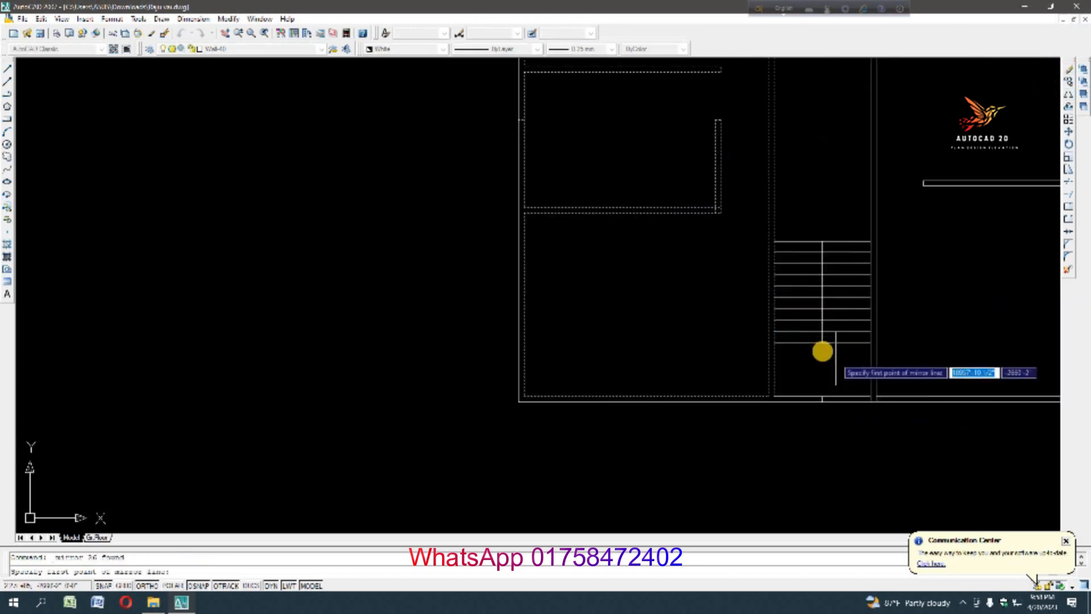
scroll(811, 341, down, 5)
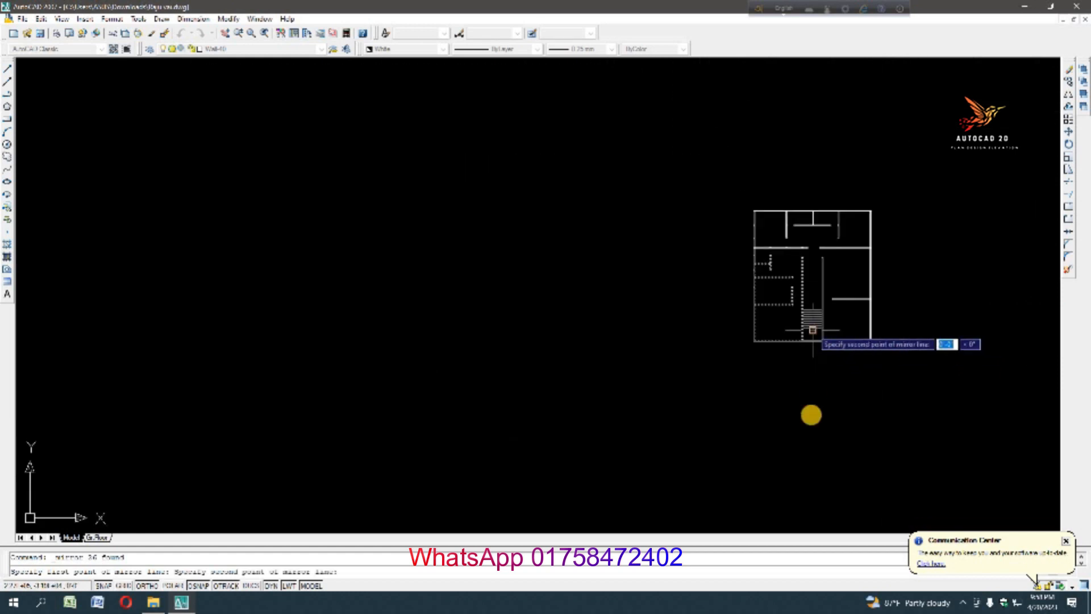
click(811, 476)
key(Return)
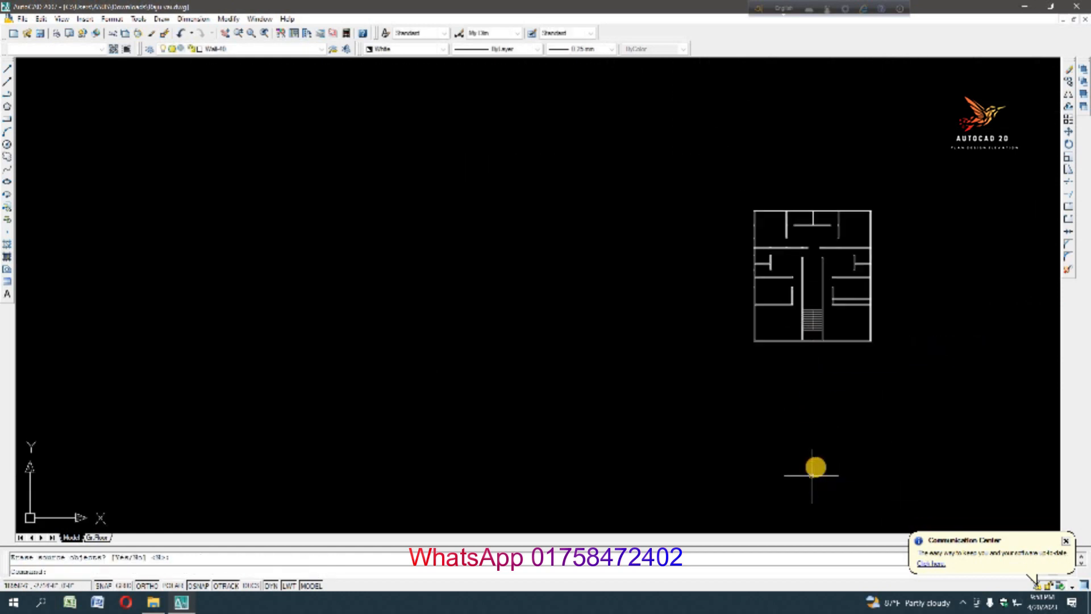
Delete the old horizontal partition wall that crosses the mirrored room in the plan's right half
scroll(851, 273, up, 6)
scroll(824, 303, down, 2)
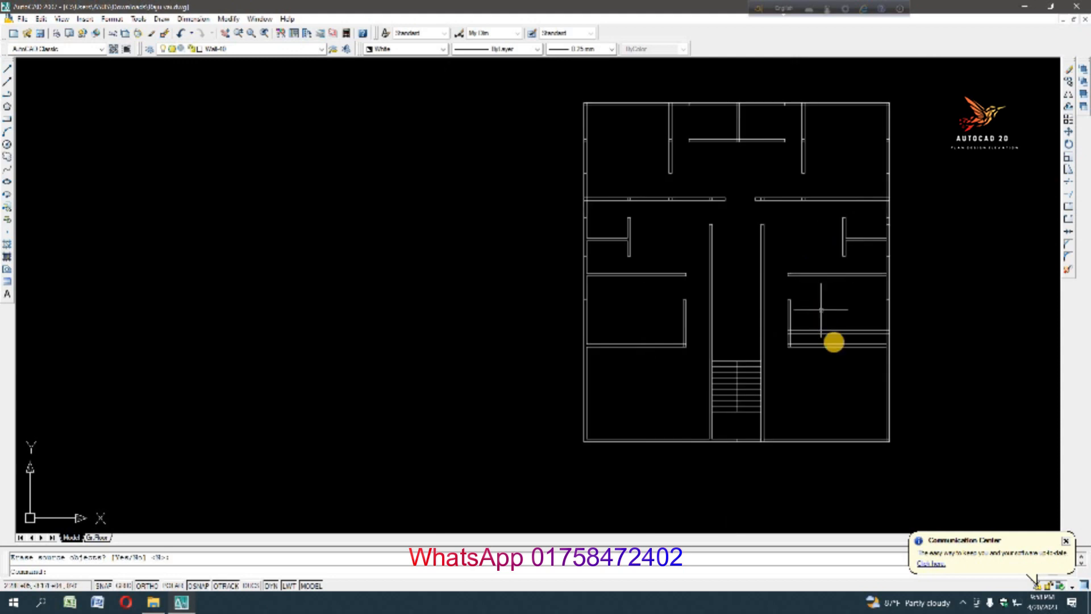
scroll(834, 347, up, 5)
click(852, 348)
click(792, 216)
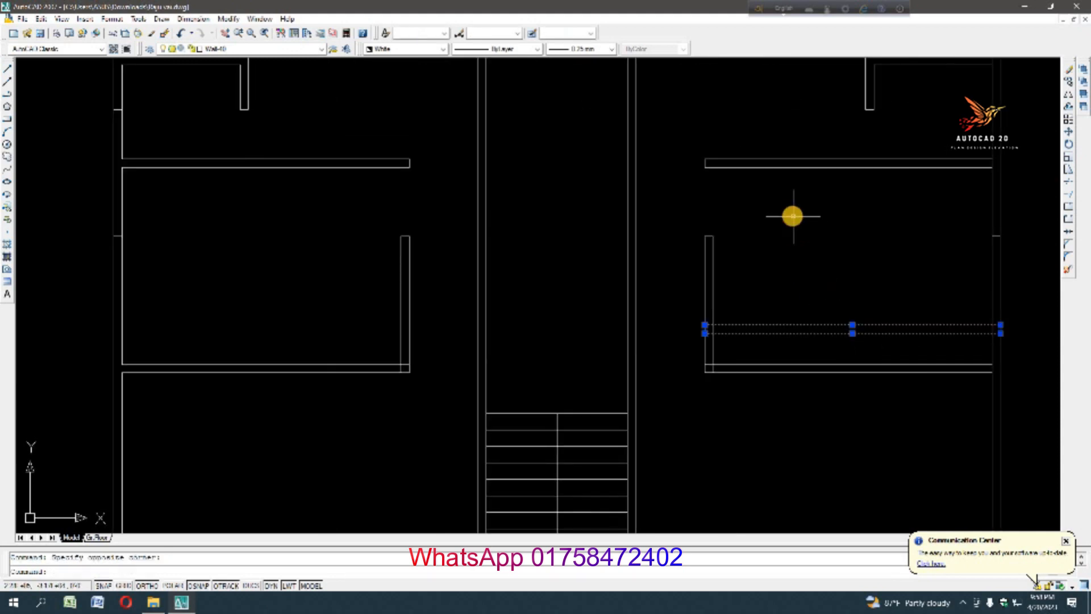
Trim the overlapping wall lines at the lower inner corner of the mirrored room in the right half
click(1067, 182)
right_click(817, 275)
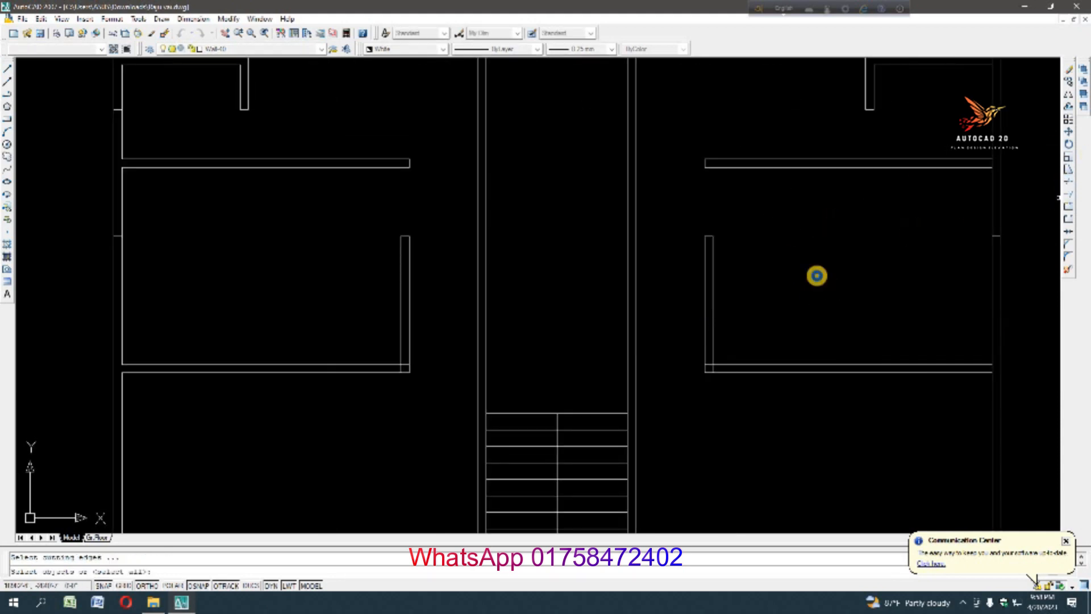
scroll(699, 376, up, 6)
click(779, 301)
click(778, 301)
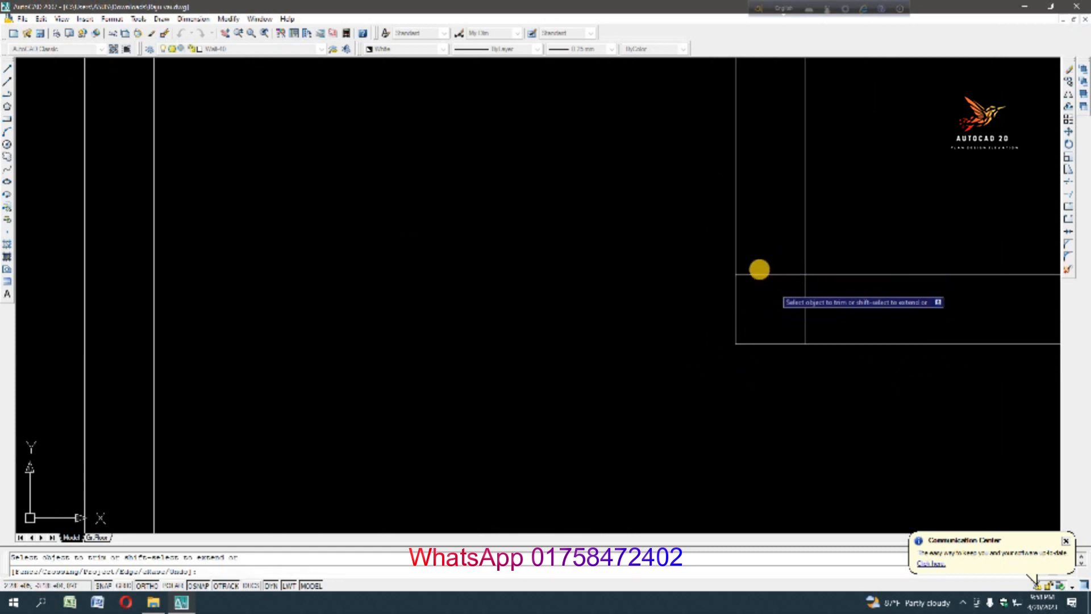
click(764, 268)
click(779, 302)
click(783, 303)
click(828, 322)
scroll(738, 265, down, 2)
scroll(740, 265, down, 5)
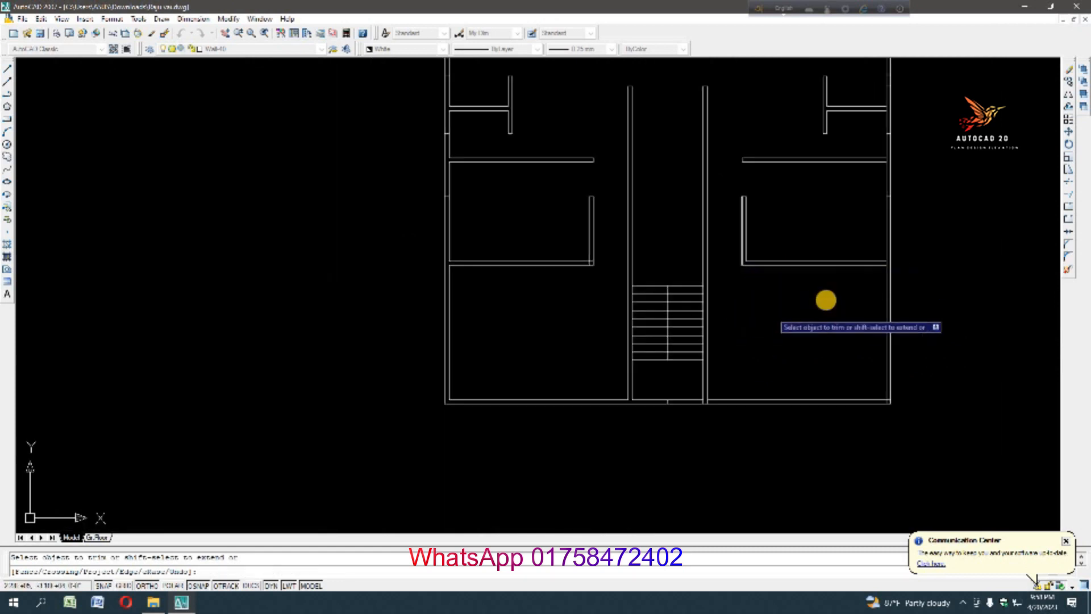
Trim the junction of the mirrored room's lower wall with the right outer wall
scroll(903, 282, up, 6)
scroll(909, 284, up, 5)
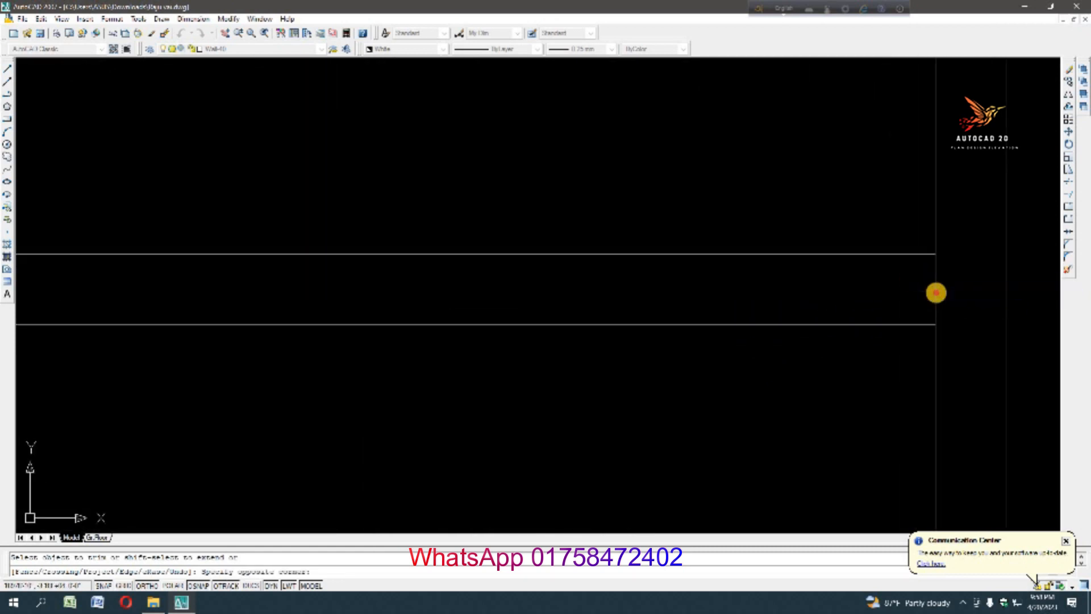
scroll(757, 285, down, 10)
Trim the overlapping wall lines at the lower inner corner of the matching room in the left half
scroll(511, 292, up, 6)
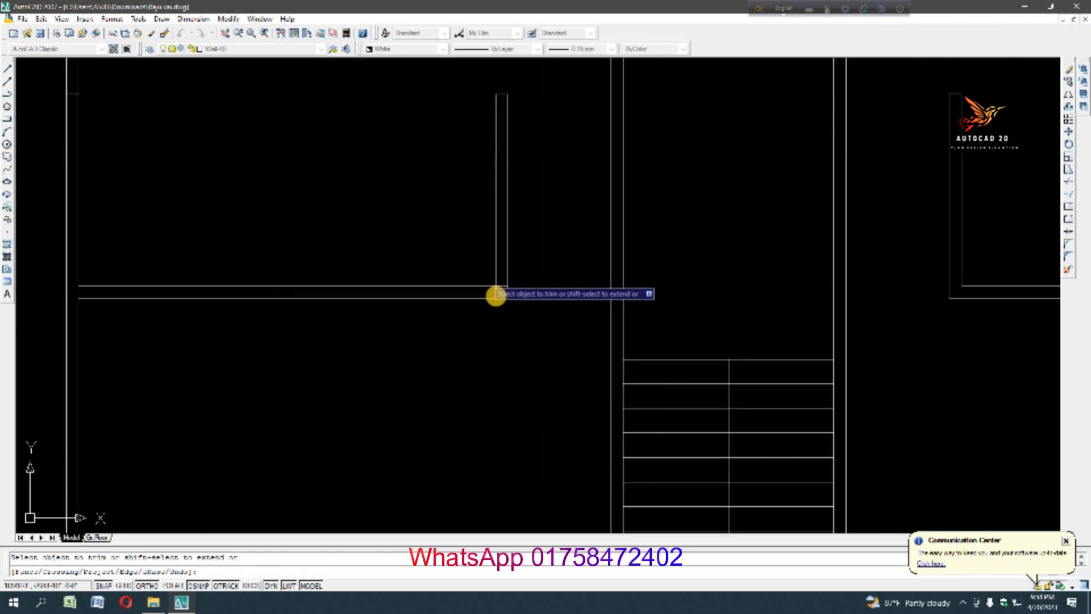
click(492, 214)
click(523, 254)
scroll(649, 302, down, 8)
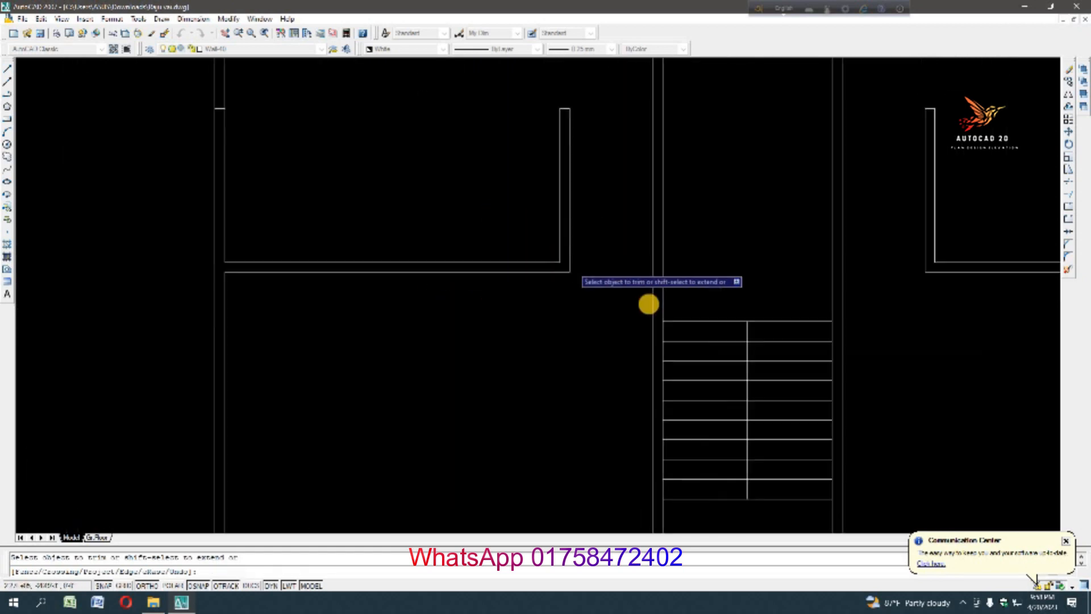
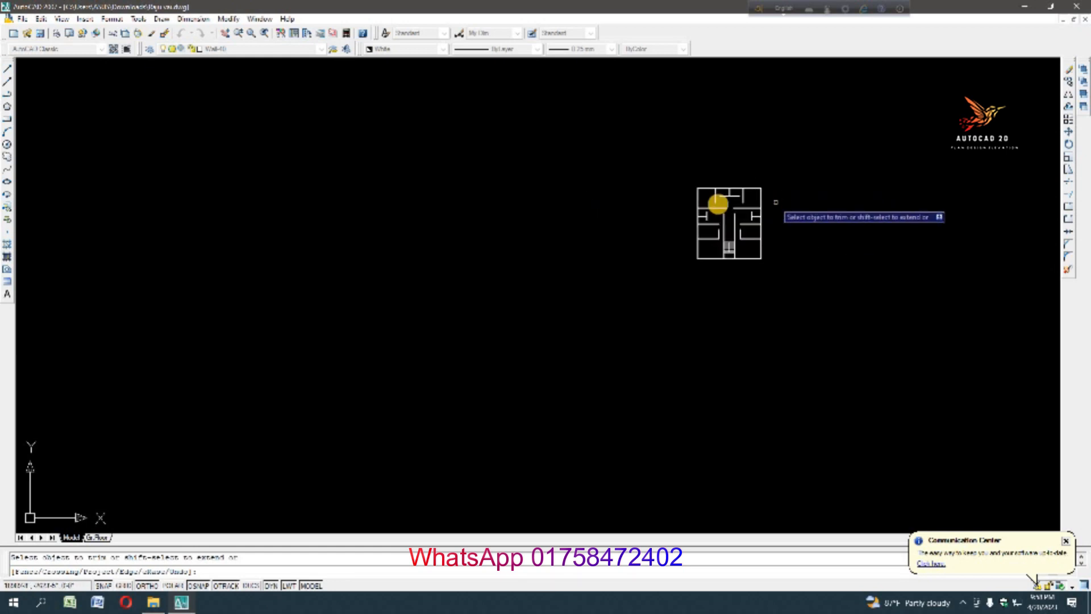
scroll(711, 210, up, 2)
key(Escape)
Set the colour of the lower line of the short horizontal wall at the plan's upper centre to Red
scroll(730, 174, up, 4)
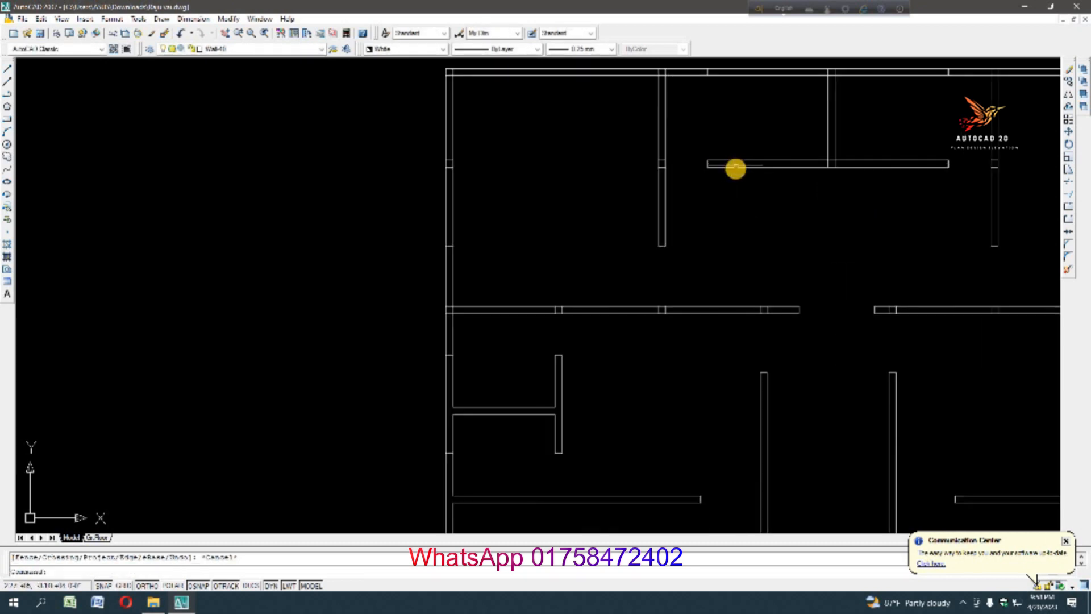
double_click(734, 169)
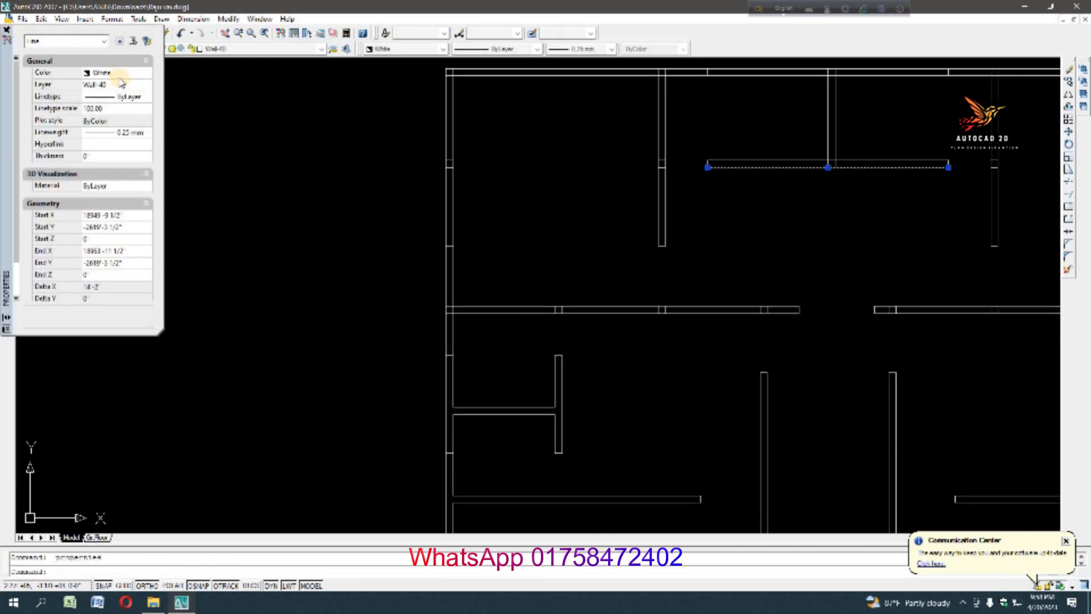
click(110, 73)
click(106, 98)
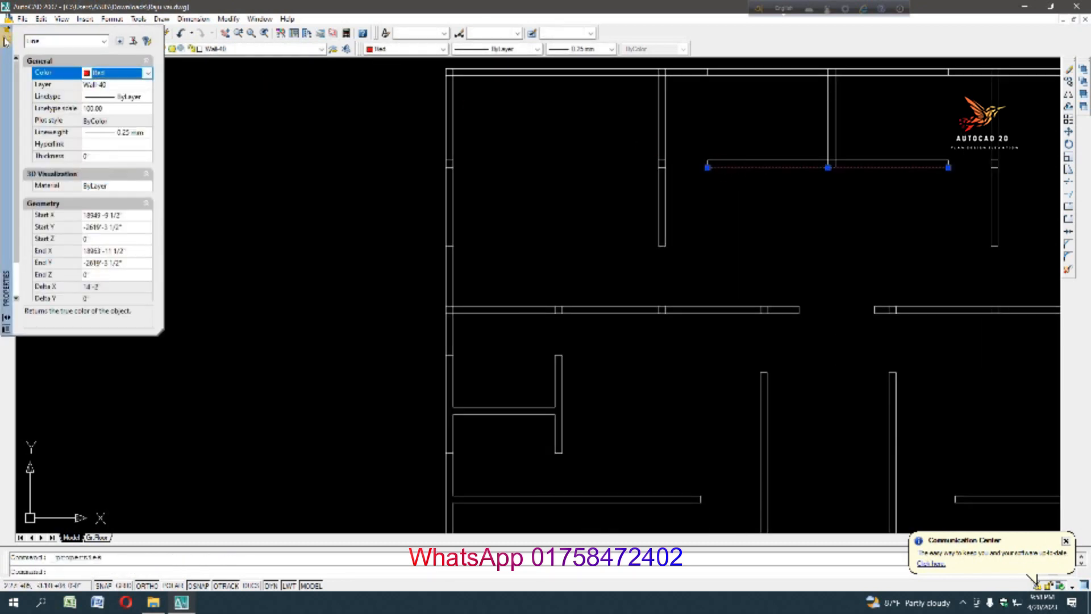
Match the red line's properties onto all the wall and stair lines of the floor plan
click(7, 30)
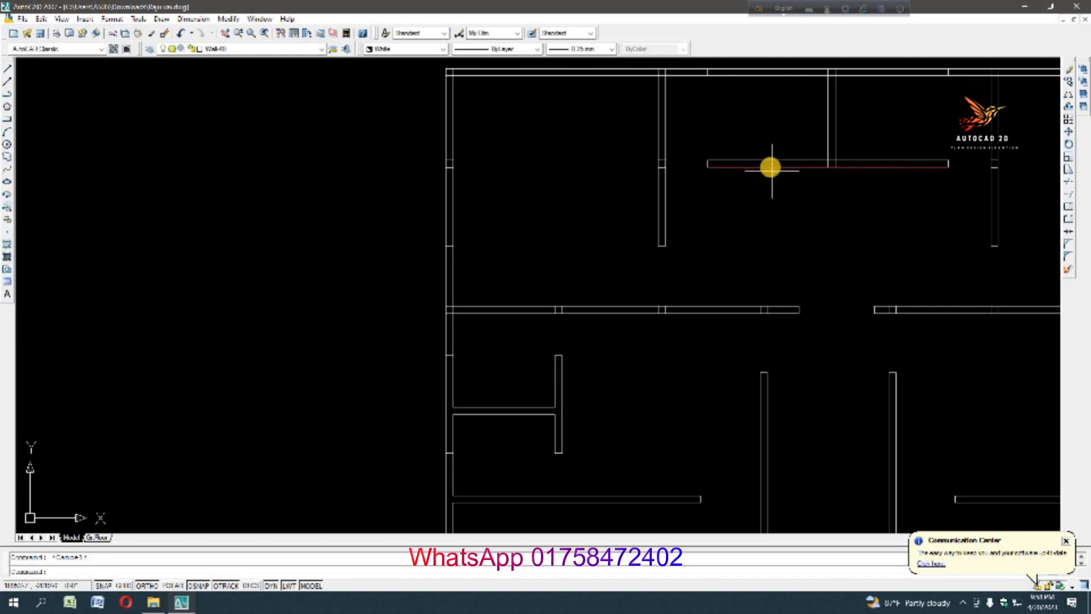
text(ma)
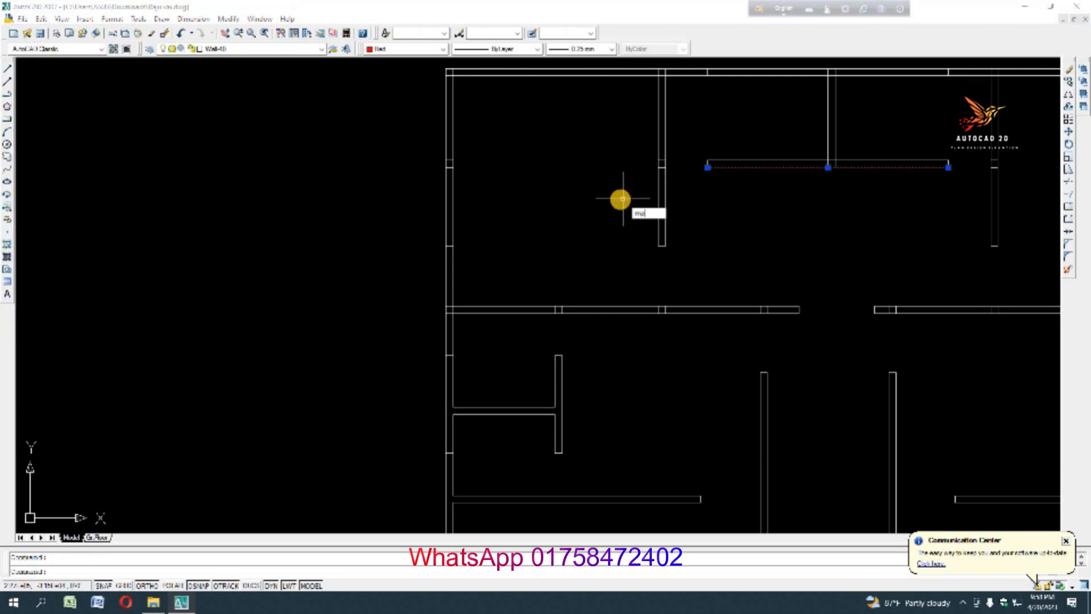
key(space)
scroll(599, 210, down, 6)
click(506, 146)
click(847, 443)
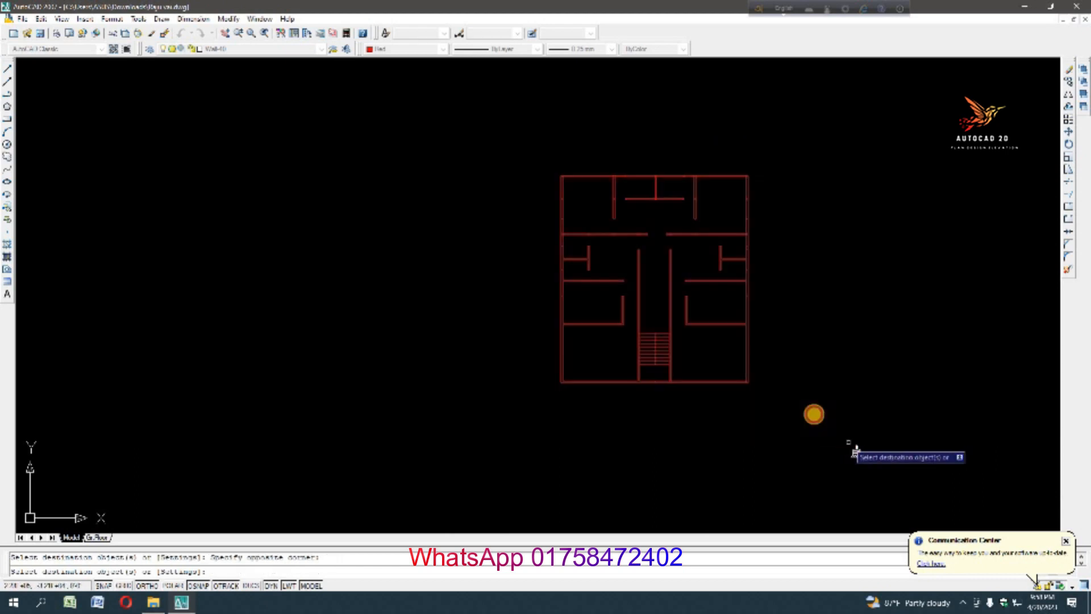
scroll(659, 357, up, 5)
key(Escape)
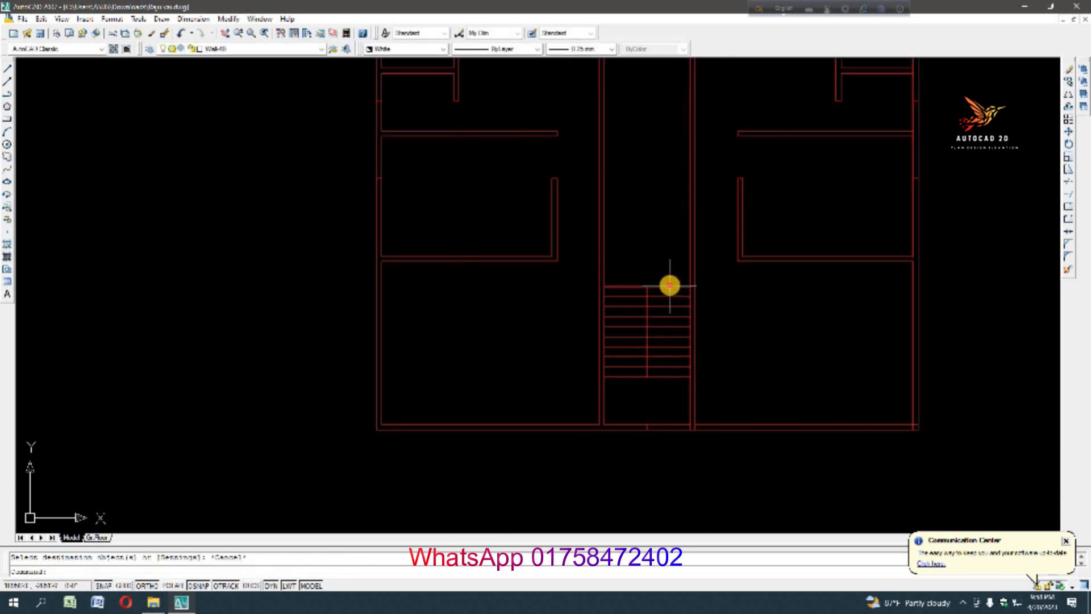
Set the colour of the staircase's uppermost tread line to Green
double_click(670, 285)
click(121, 83)
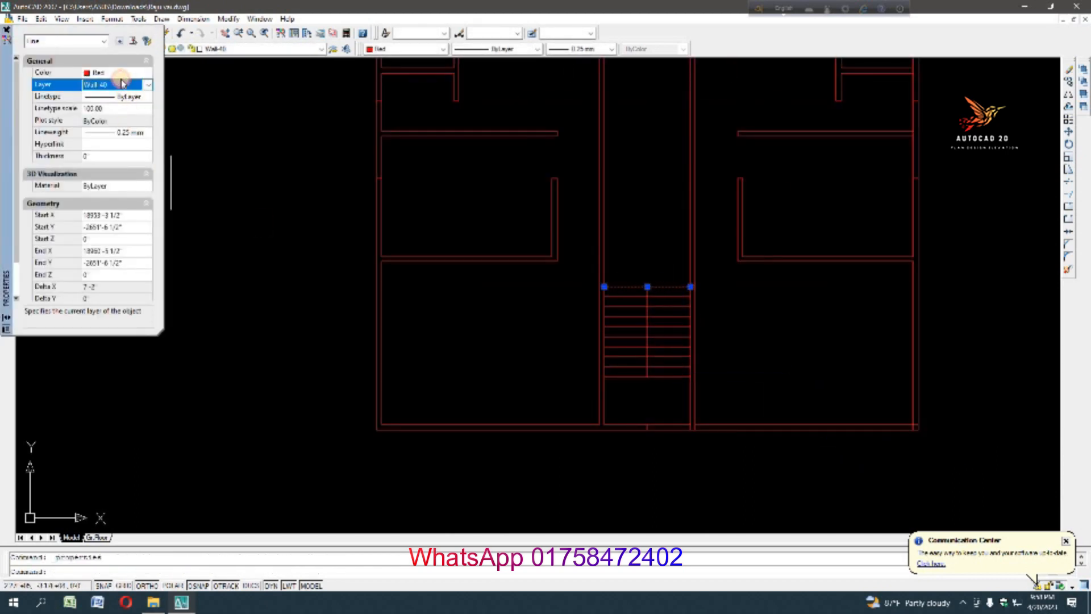
click(121, 73)
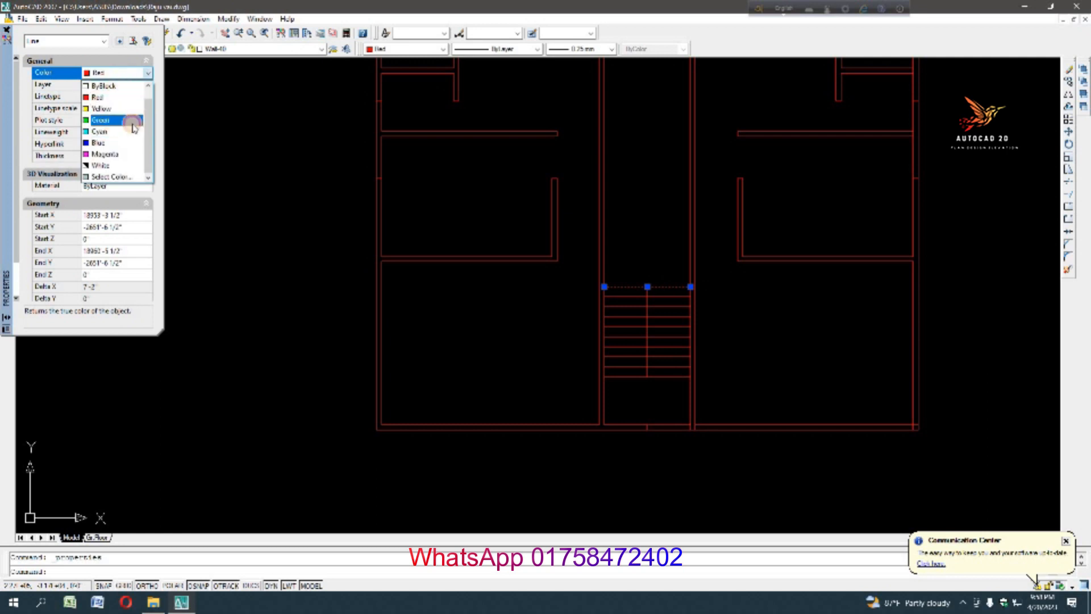
click(133, 122)
click(691, 281)
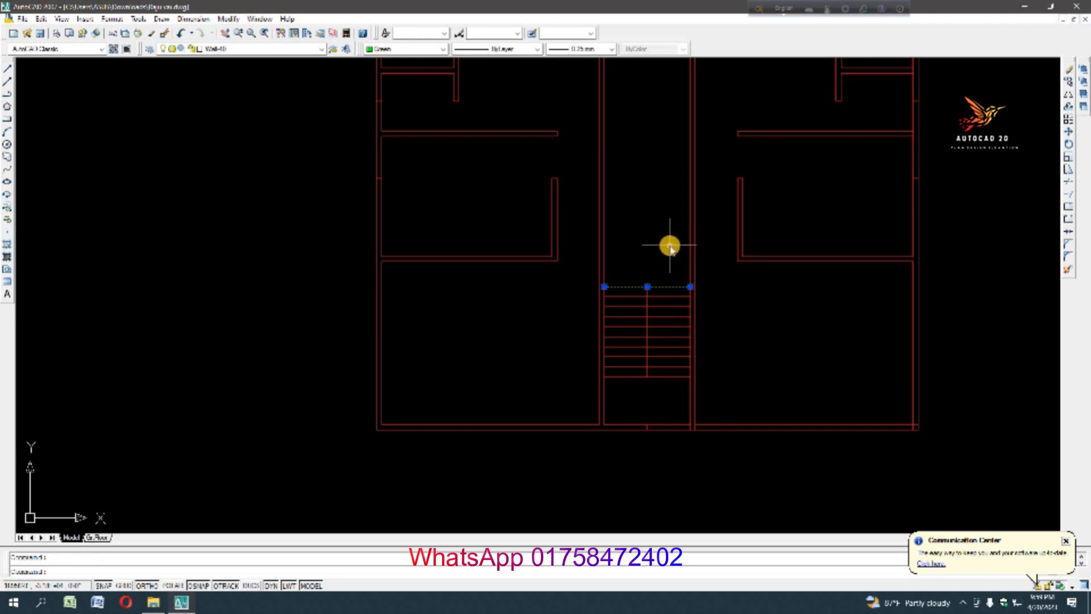
Match the green tread line's properties onto the remaining lines of the staircase
text(ma)
key(Return)
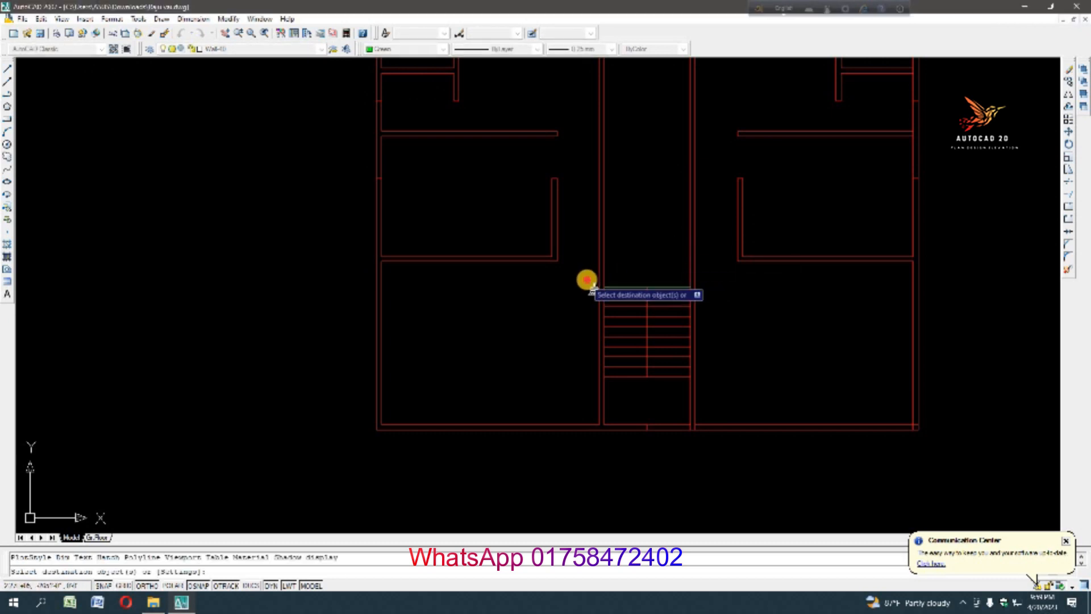
click(584, 277)
click(730, 385)
scroll(710, 324, down, 4)
scroll(719, 309, up, 6)
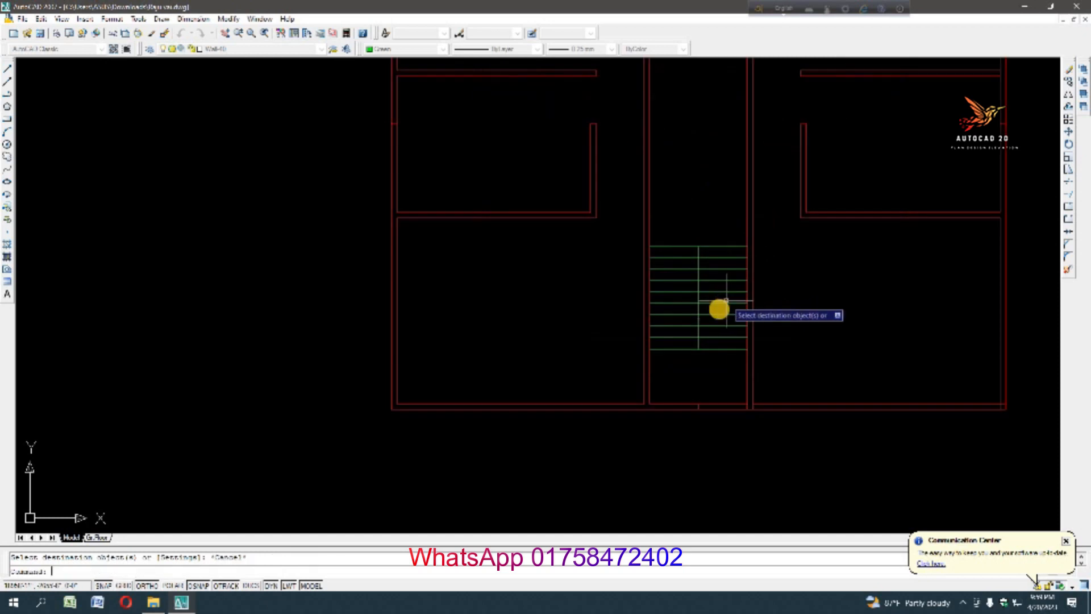
key(Escape)
Offset the staircase's vertical centre line 3" to both sides and delete the original centre line
scroll(678, 268, up, 3)
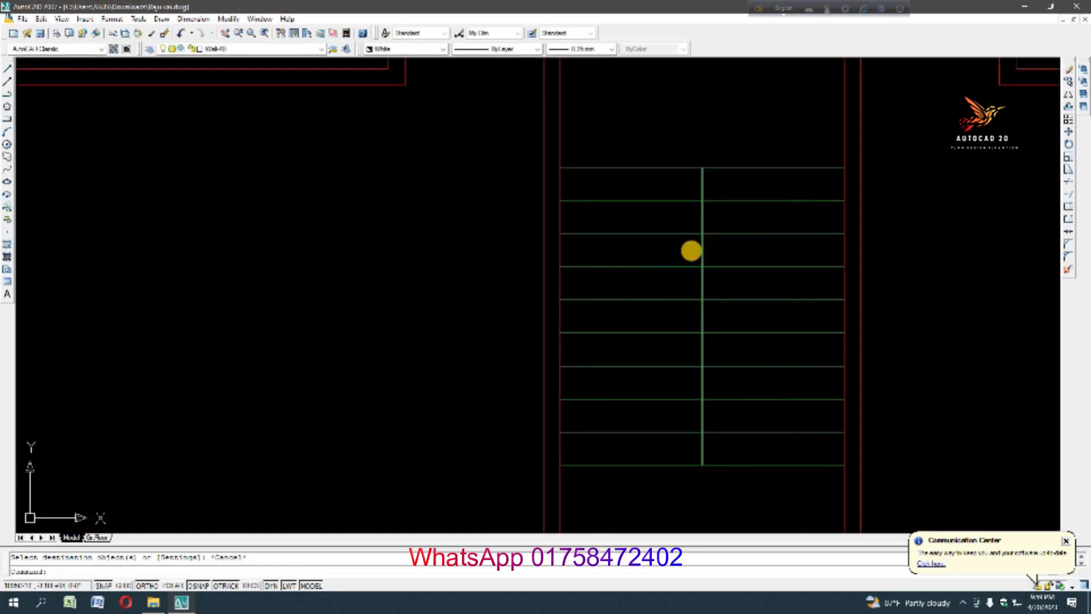
text(o)
key(Return)
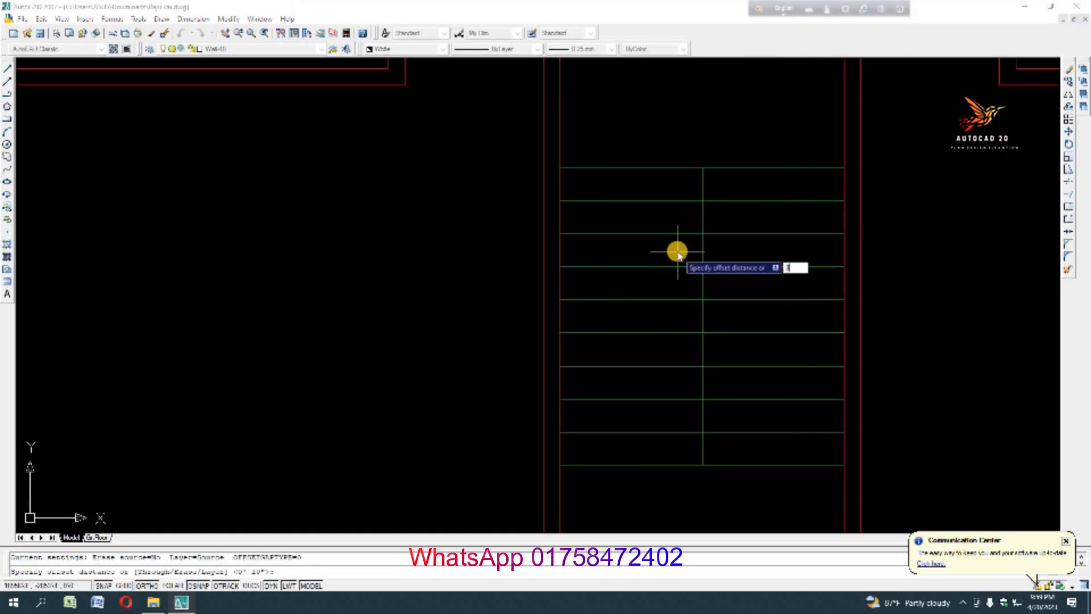
text(3)
key(Return)
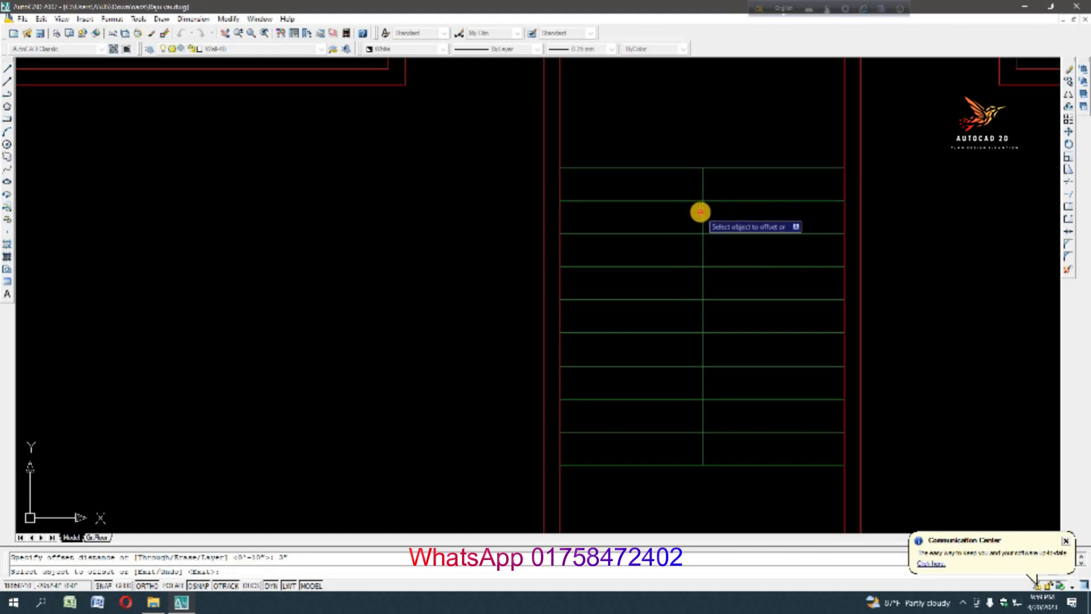
click(701, 212)
click(736, 212)
click(701, 212)
click(684, 209)
key(Escape)
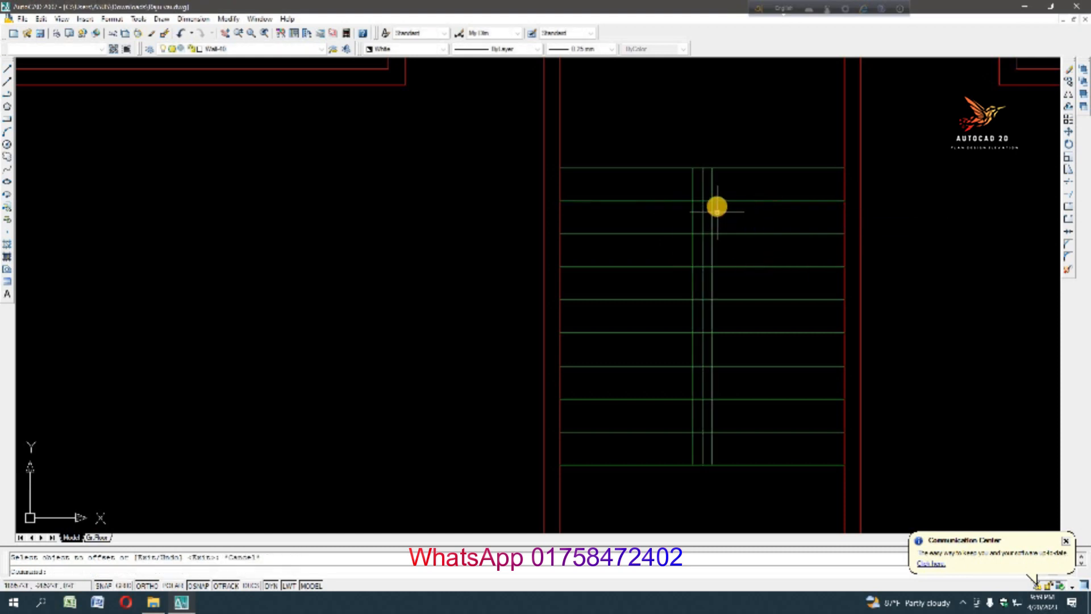
click(702, 191)
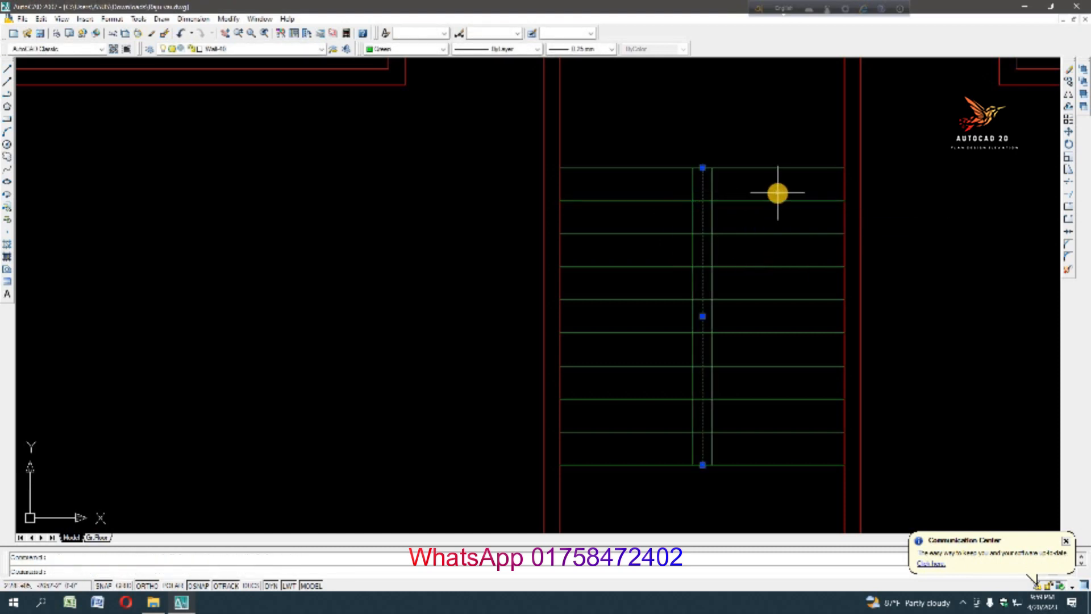
key(Delete)
Trim the tread lines between the two vertical centre lines of the staircase
click(1067, 180)
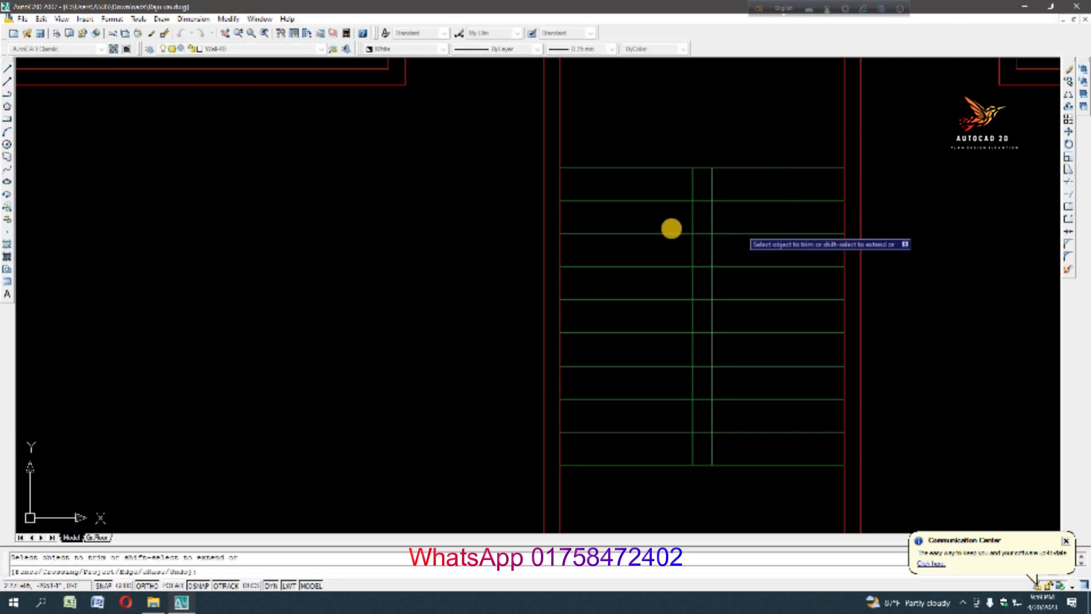
scroll(671, 221, up, 3)
click(735, 188)
scroll(735, 187, down, 2)
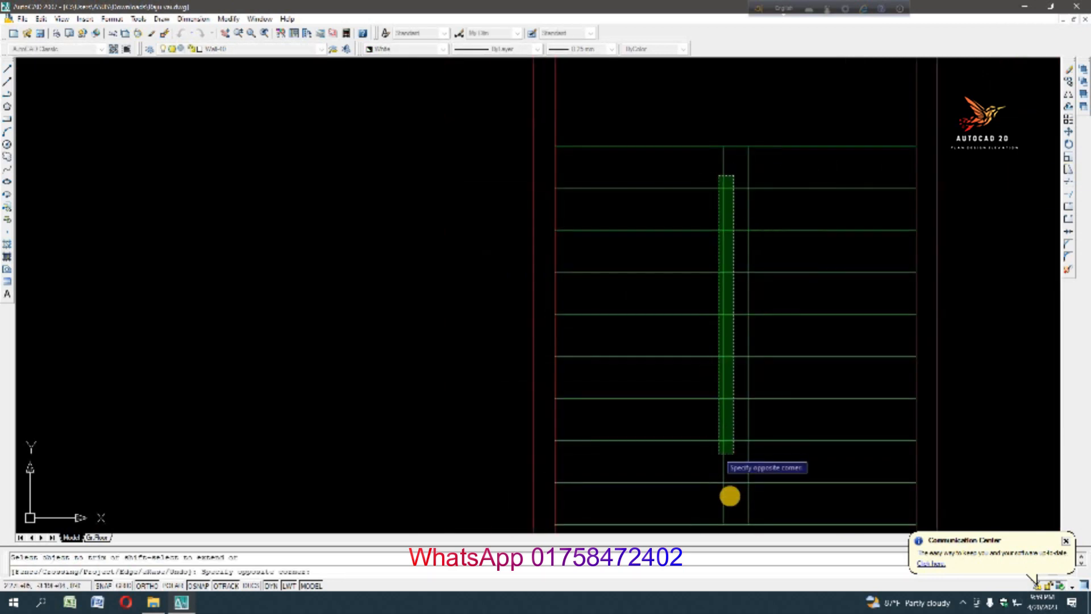
click(745, 498)
scroll(720, 287, down, 3)
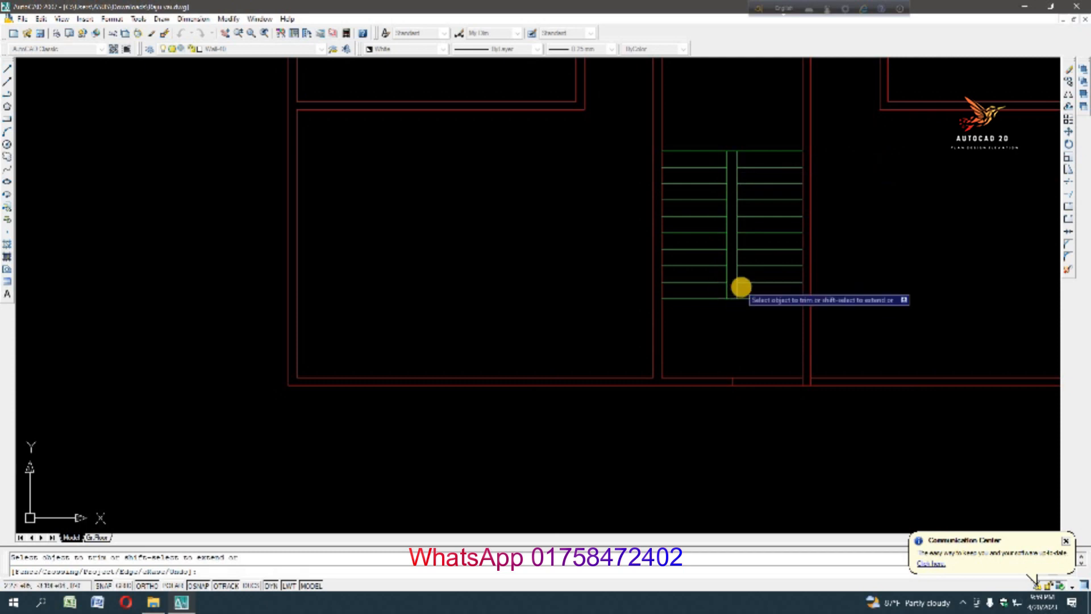
key(Escape)
Draw a U-shaped stair direction line from above the left flight, across the lower landing and up the middle of the right flight
scroll(729, 267, down, 2)
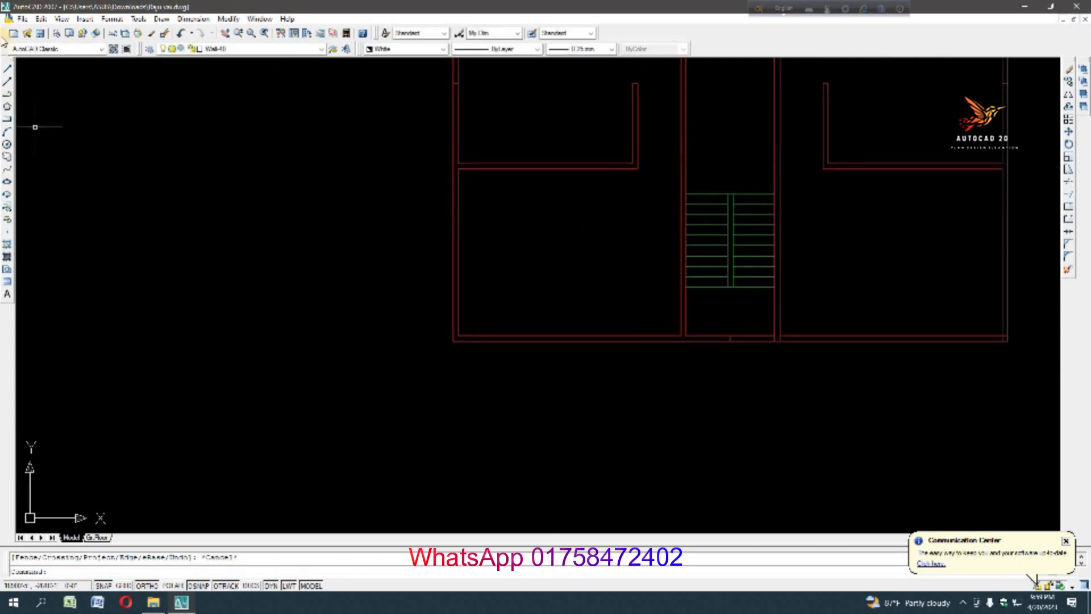
click(7, 68)
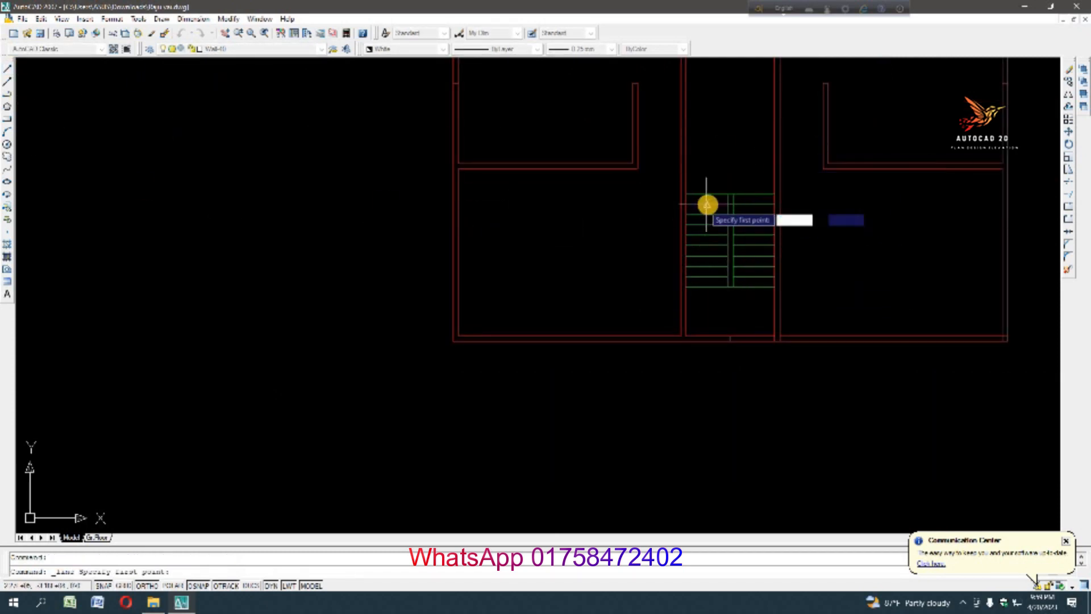
click(706, 204)
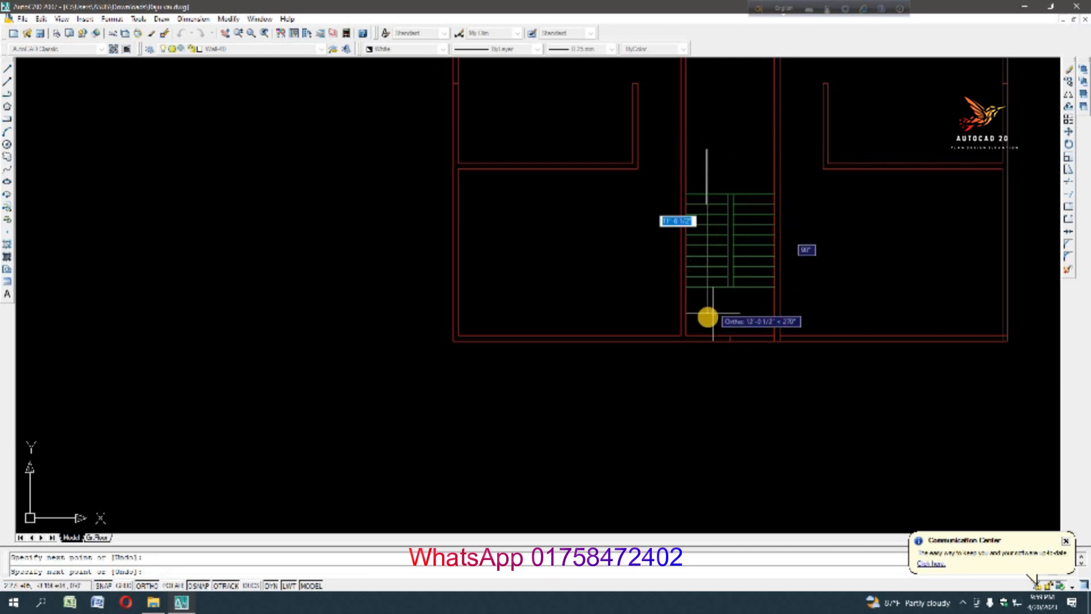
scroll(706, 314, up, 3)
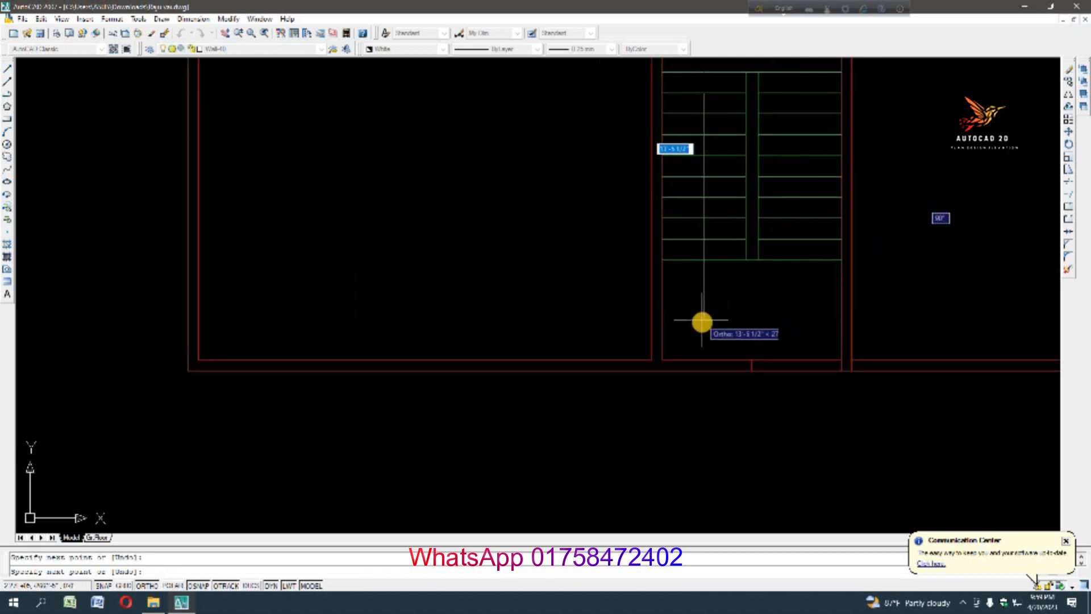
click(701, 312)
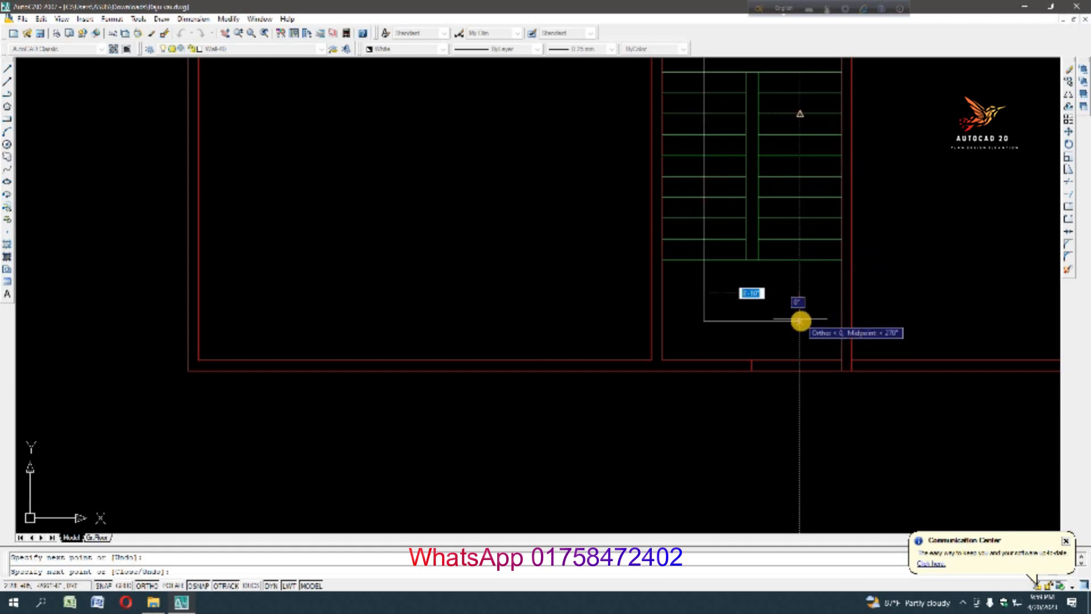
click(800, 320)
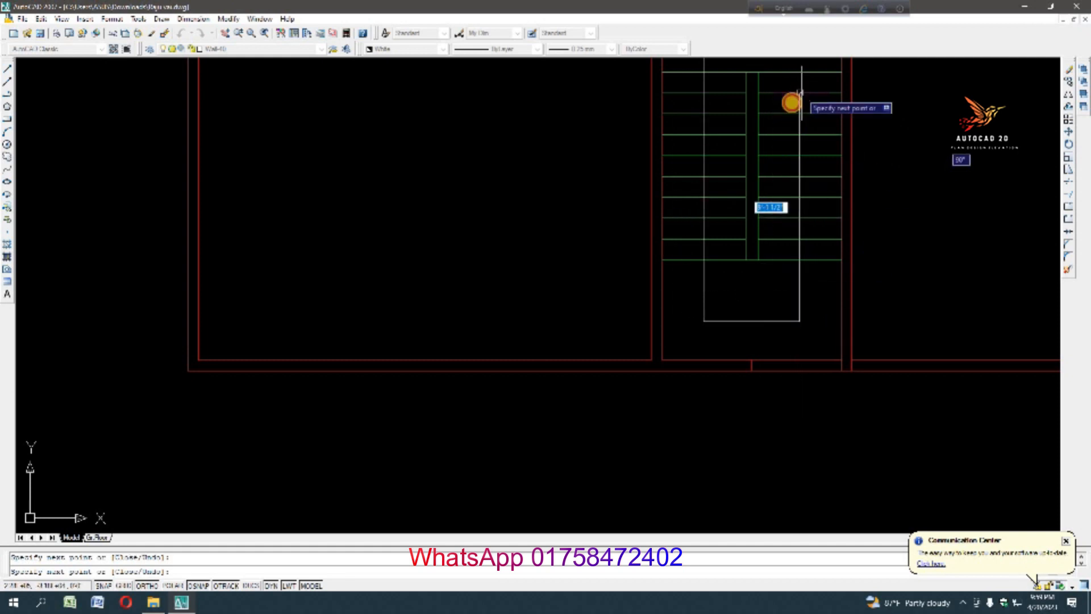
click(799, 113)
Draw an arrowhead at the upper end of the direction line on the right flight, spanning the flight's width
scroll(766, 104, up, 5)
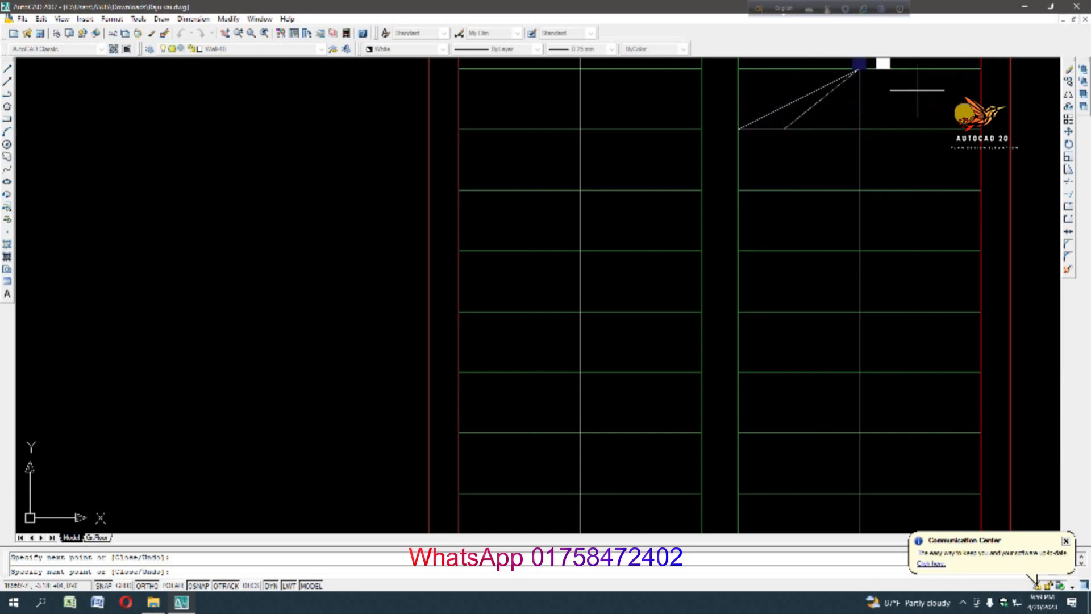
click(980, 129)
click(941, 129)
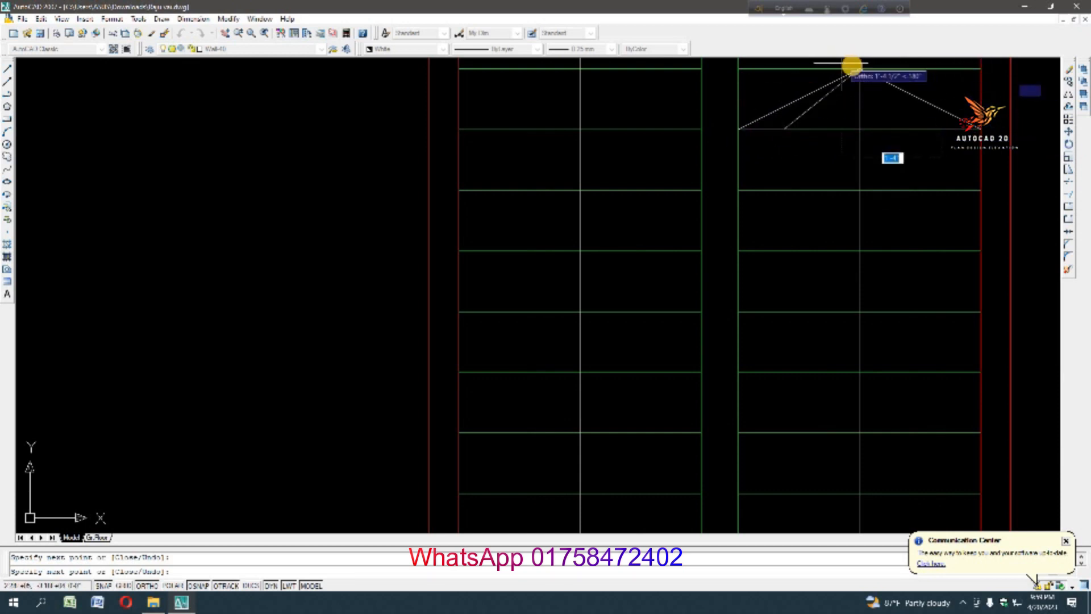
scroll(754, 224, down, 5)
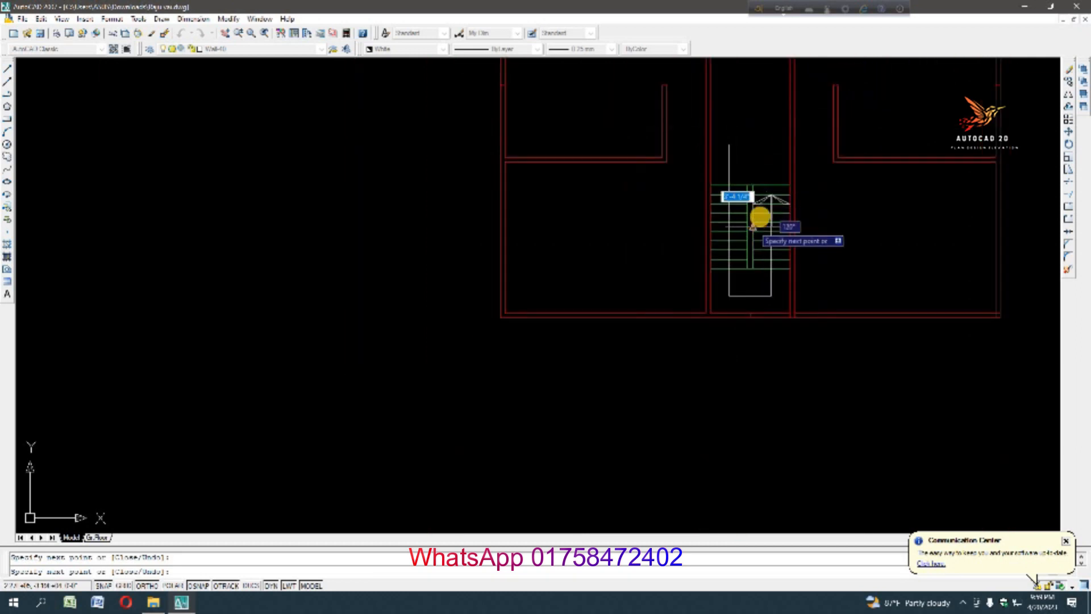
key(Escape)
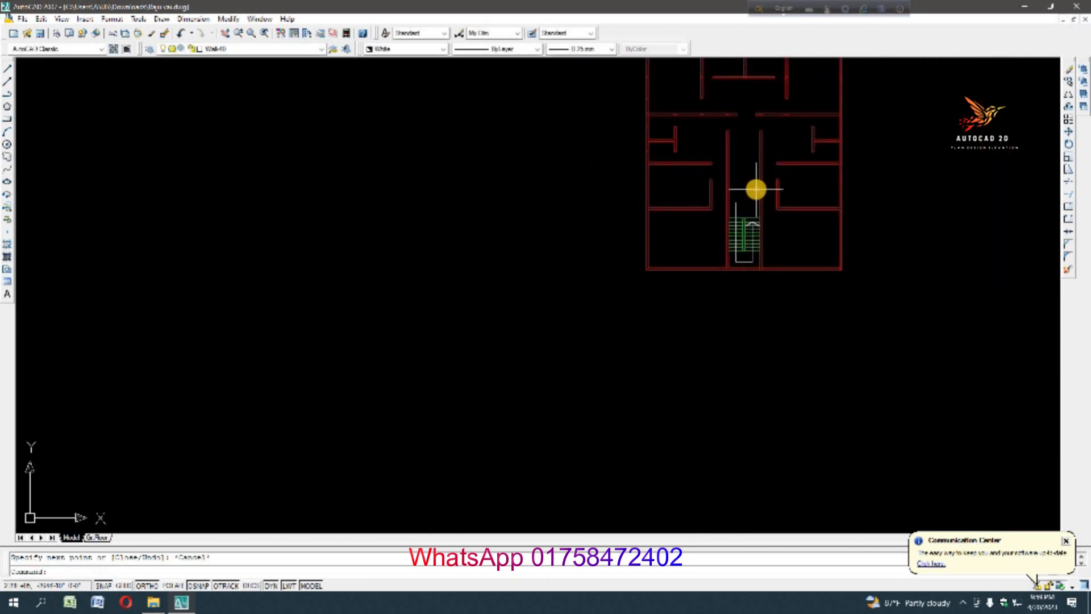
Delete the leftover short cross lines inside the horizontal walls on both sides of the opening above the central passage
scroll(737, 117, down, 3)
scroll(739, 122, up, 4)
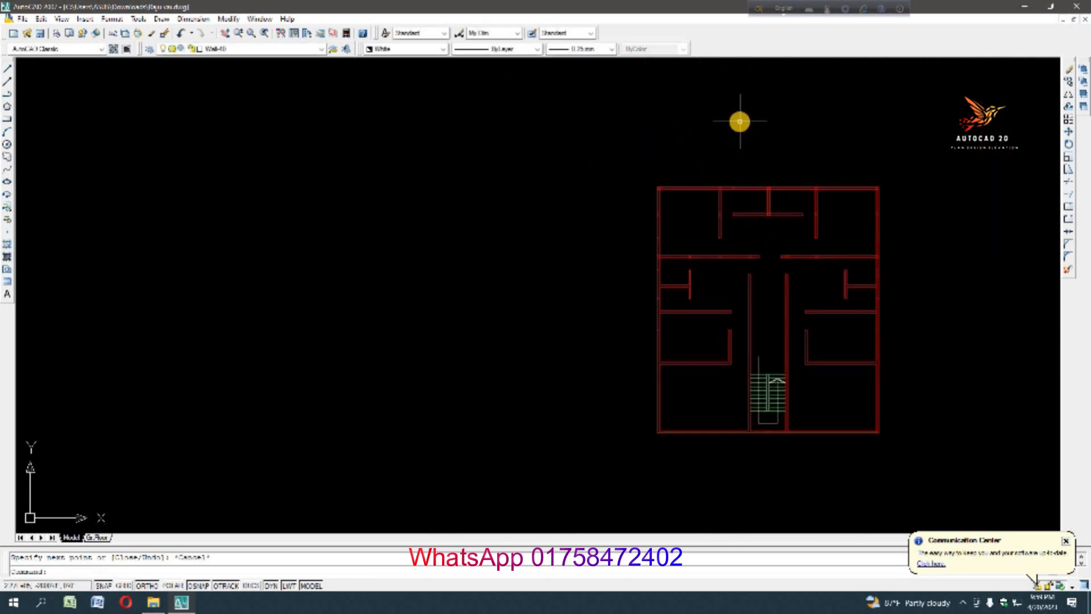
scroll(740, 122, down, 3)
scroll(745, 156, up, 4)
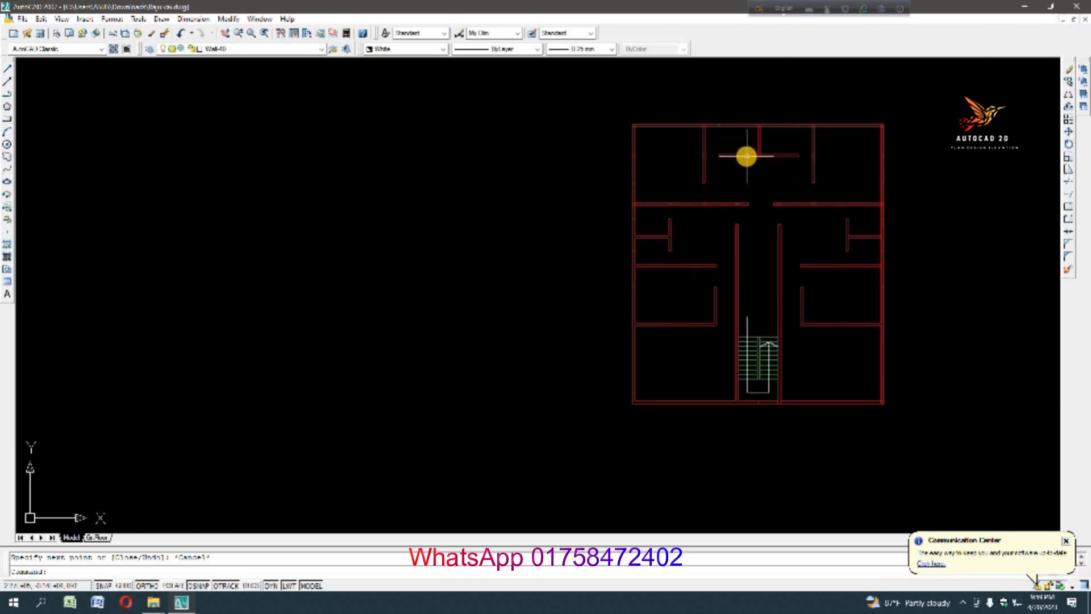
scroll(668, 188, up, 2)
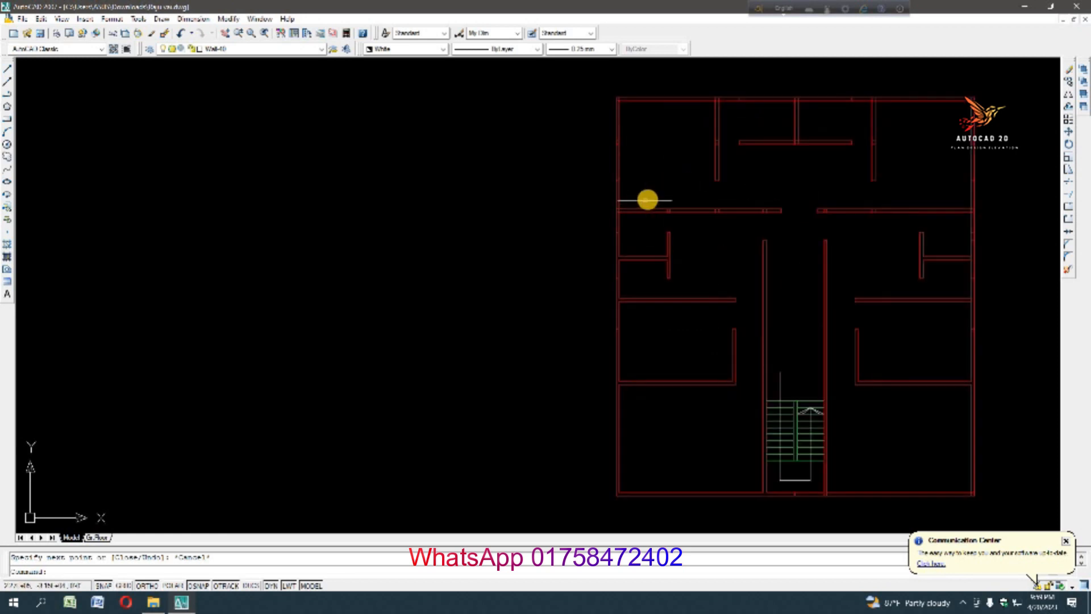
click(646, 198)
click(779, 219)
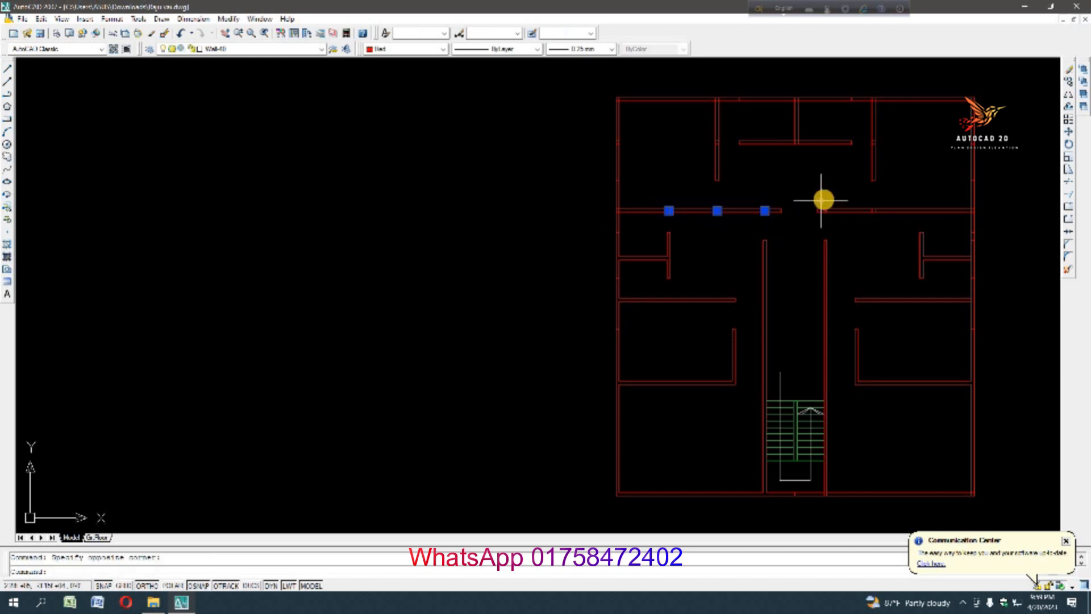
click(819, 199)
click(893, 226)
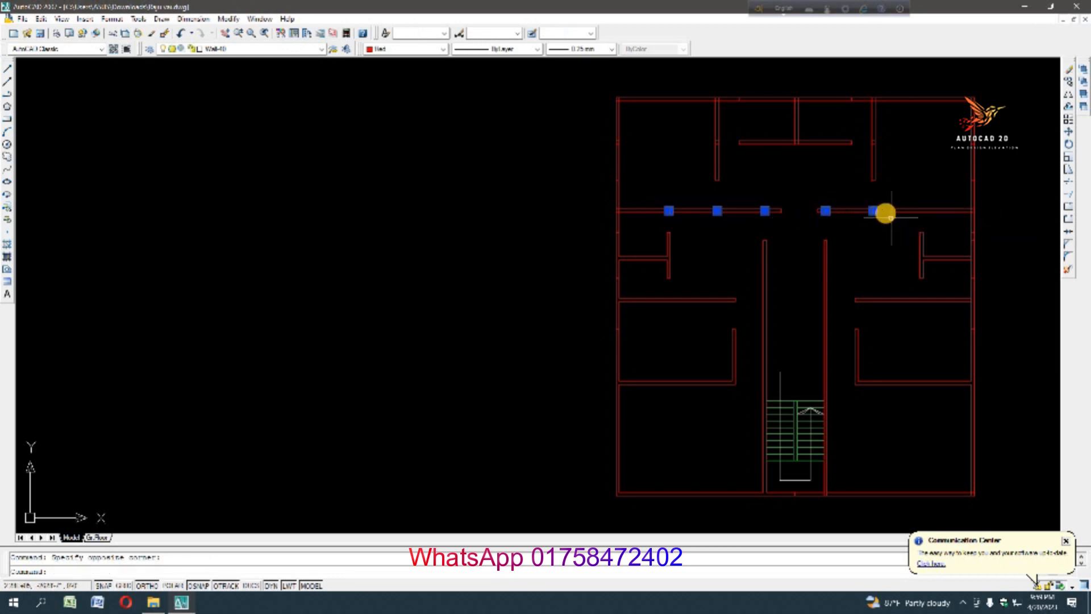
key(Delete)
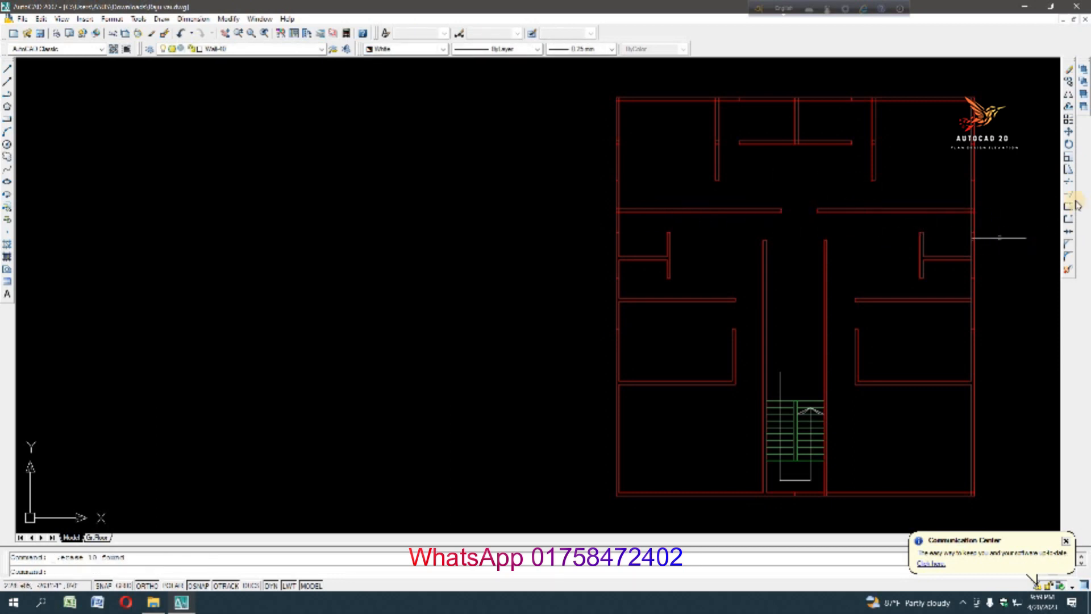
Trim the overlapping lines where the long horizontal wall in the plan's left half meets the left outer wall
click(1069, 183)
key(Return)
scroll(597, 210, up, 5)
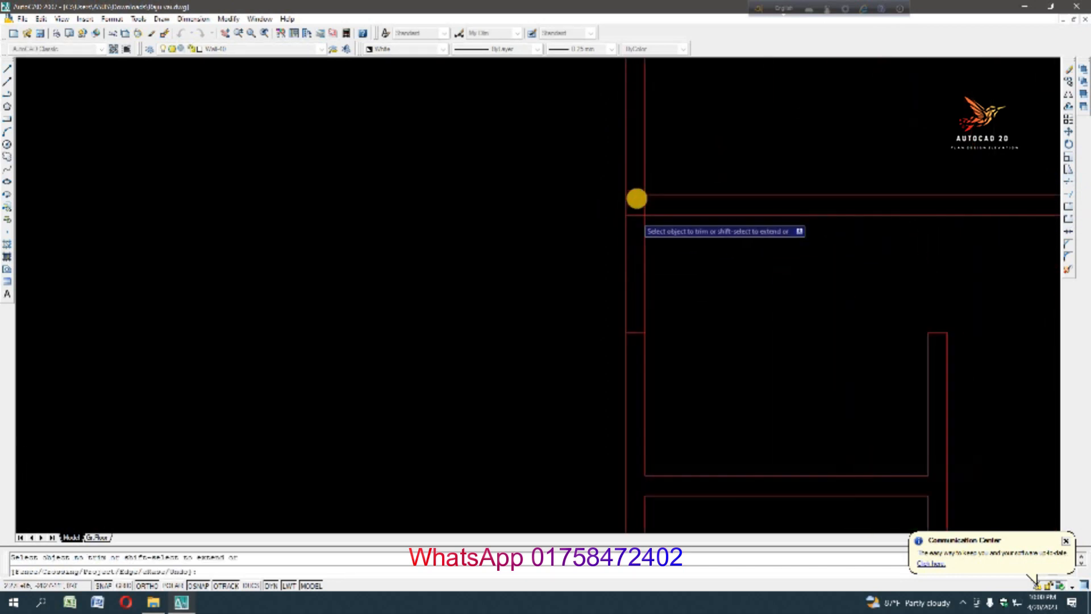
scroll(630, 177, up, 2)
click(625, 168)
click(651, 297)
click(674, 241)
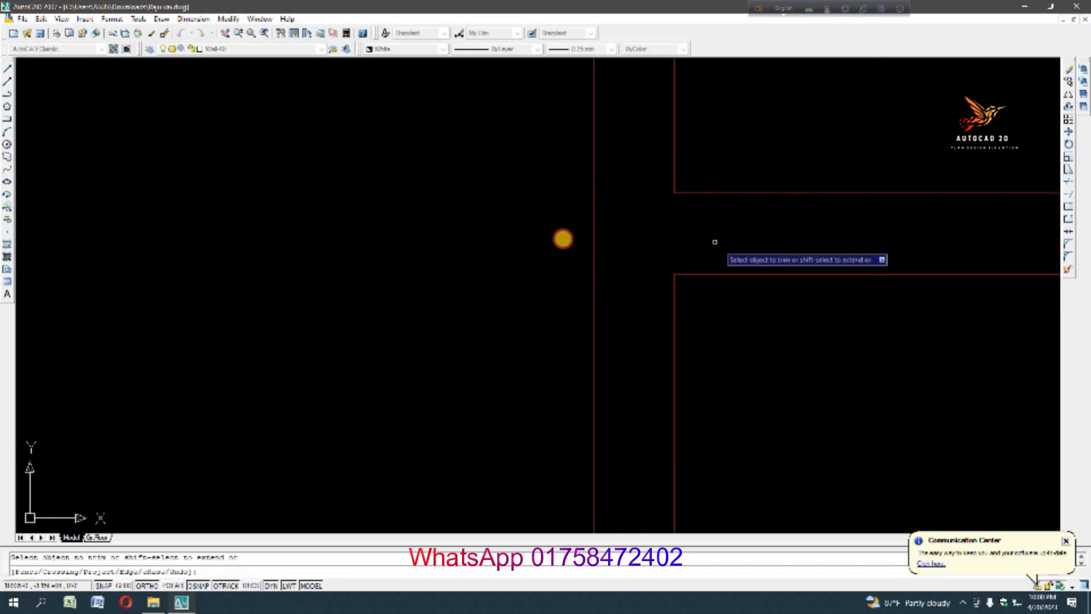
Trim the overlapping lines where the long horizontal wall in the plan's right half meets the right outer wall
scroll(548, 245, down, 8)
scroll(546, 246, down, 3)
scroll(813, 236, up, 6)
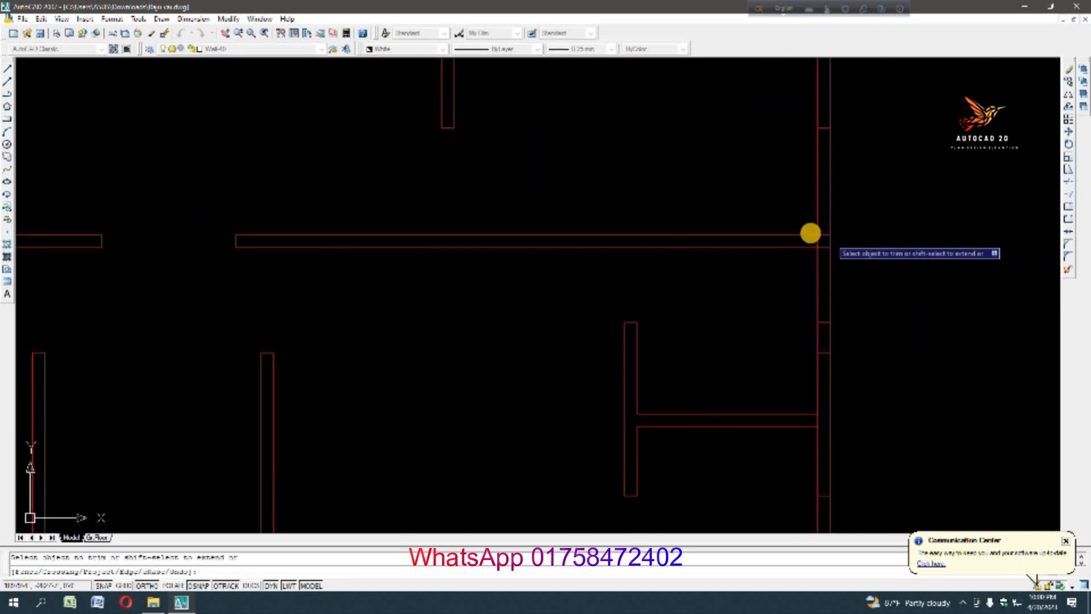
click(851, 231)
click(866, 309)
click(824, 262)
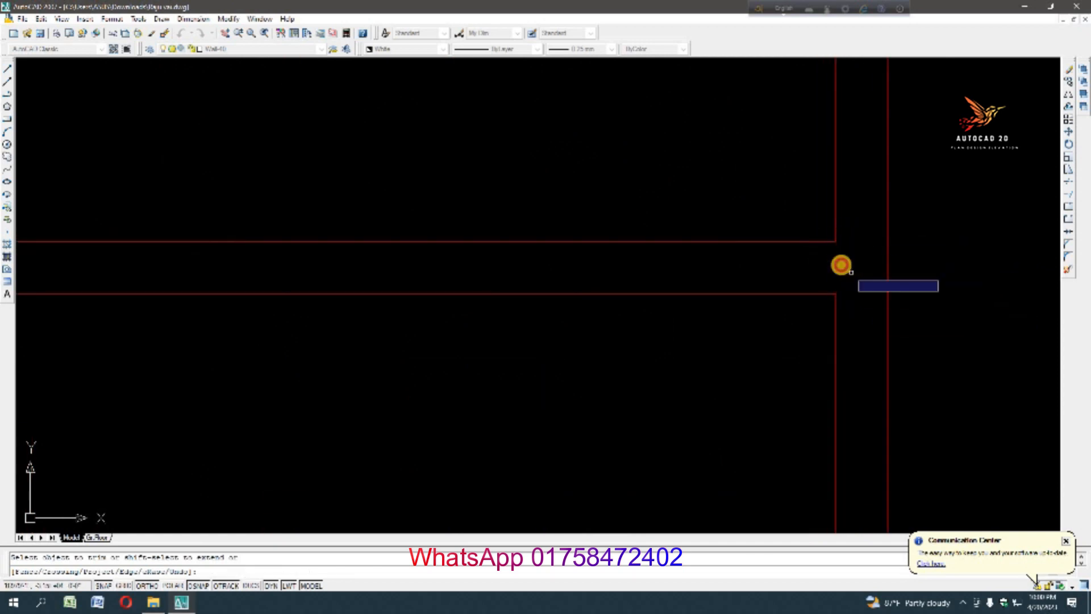
click(841, 265)
Trim the crossing inner wall lines at the upper-left corner of the outer walls
scroll(841, 264, down, 7)
scroll(841, 264, down, 3)
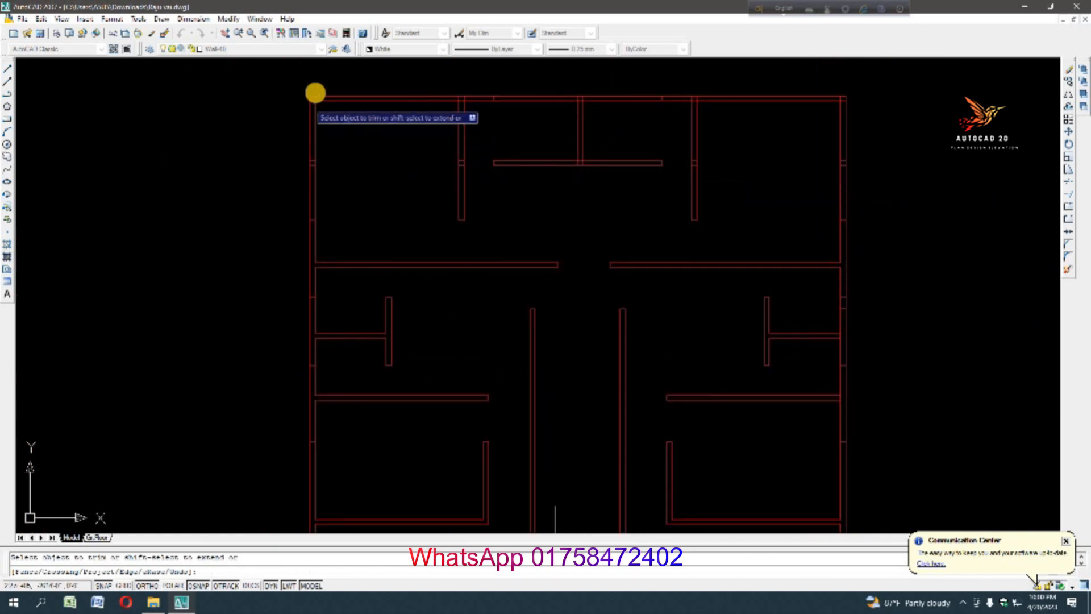
scroll(290, 101, up, 6)
scroll(289, 101, up, 6)
click(353, 165)
click(430, 192)
click(329, 225)
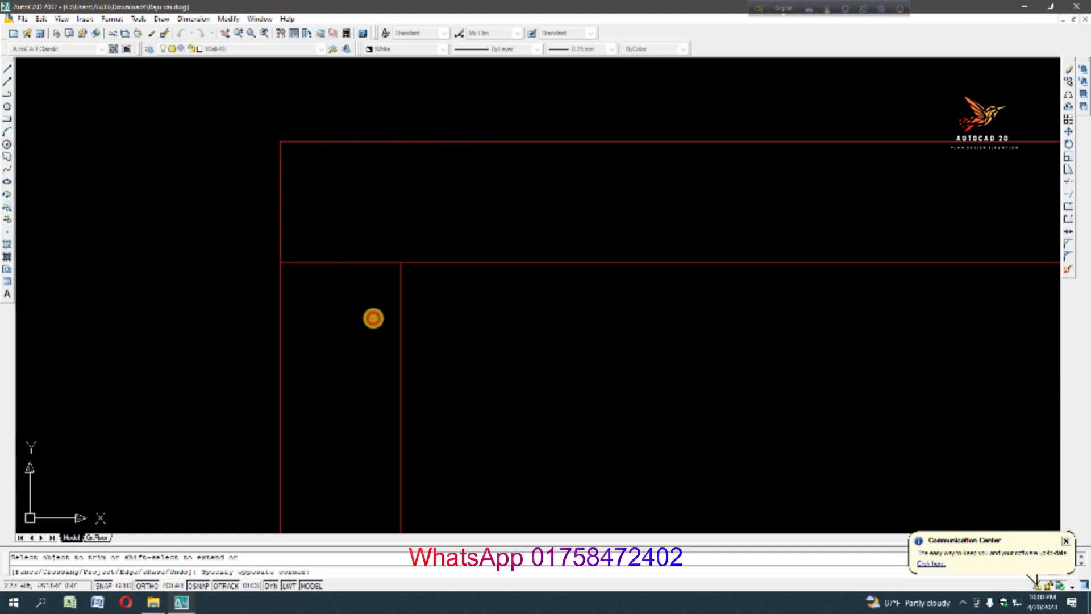
click(373, 319)
Trim the overlapping lines where the left vertical partition meets the upper outer wall
scroll(351, 209, down, 3)
scroll(615, 214, up, 6)
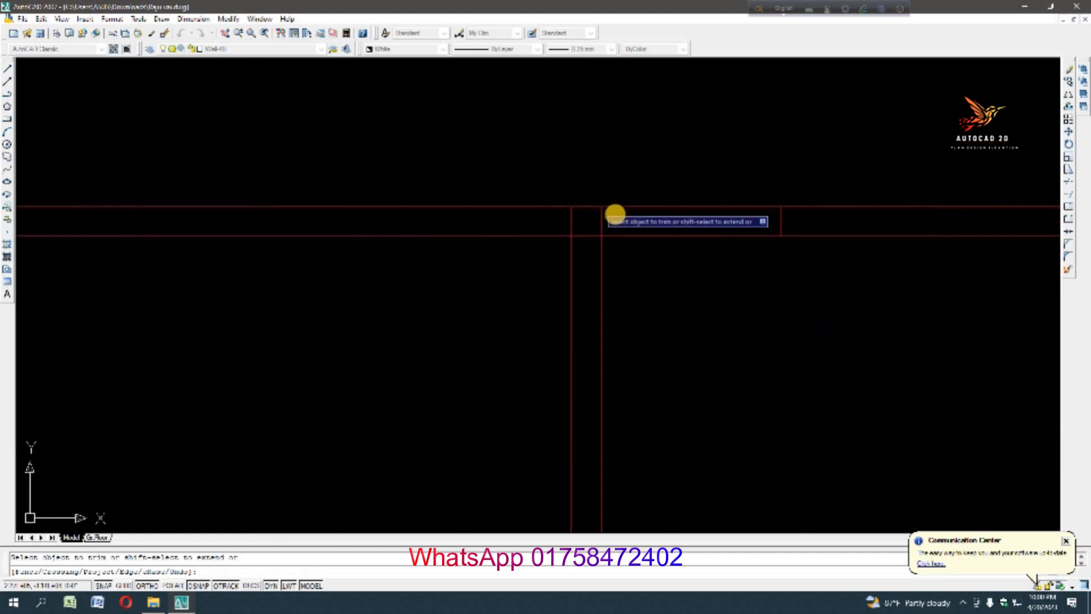
click(381, 204)
click(653, 241)
click(479, 262)
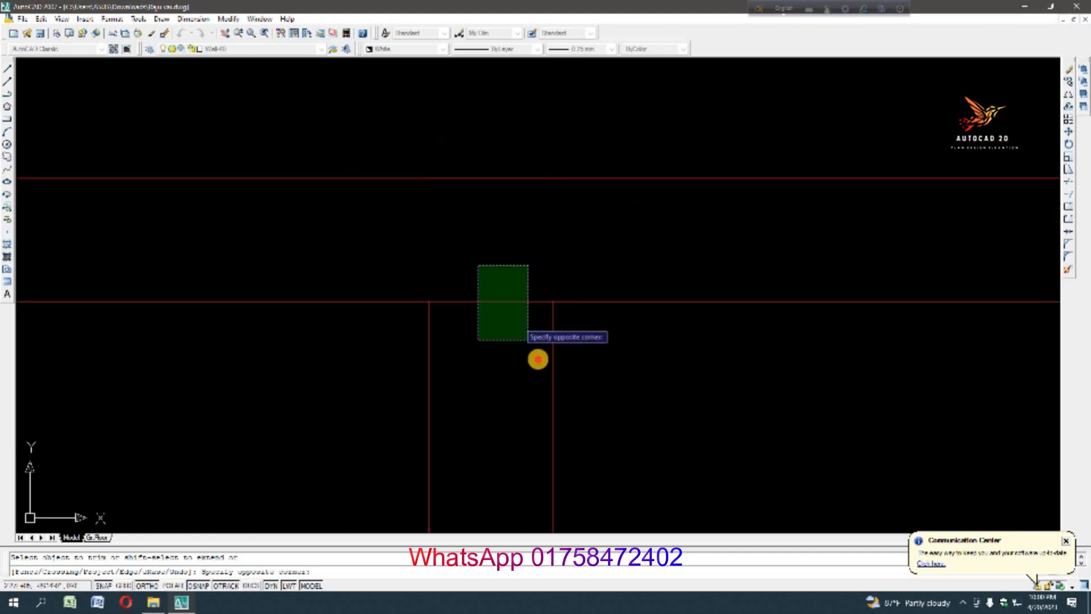
click(531, 348)
Trim the crossing inner wall lines at the upper-right corner of the outer walls
scroll(458, 242, down, 5)
scroll(664, 227, up, 7)
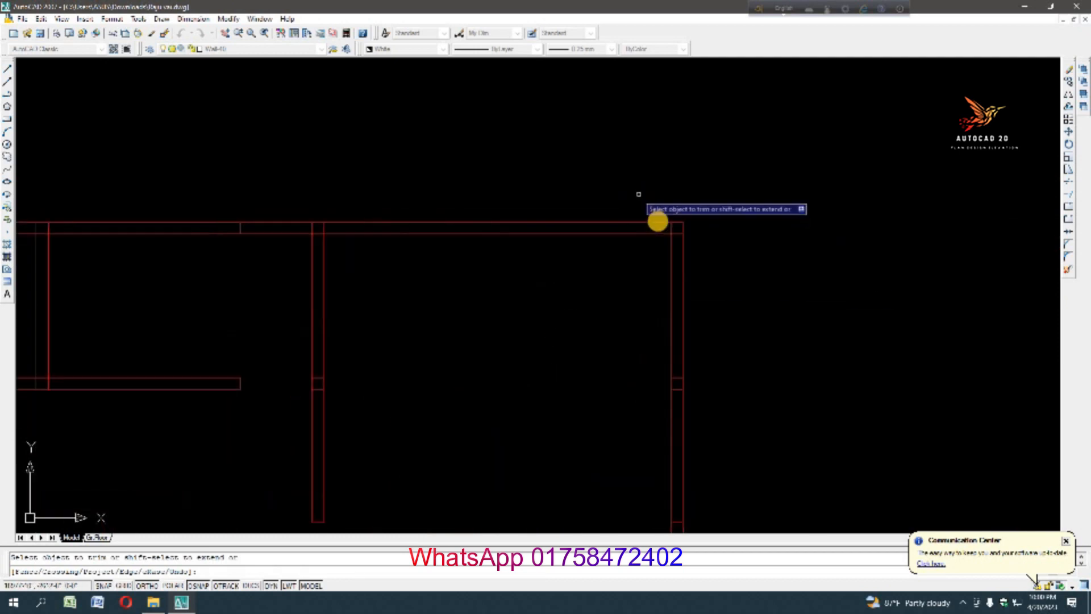
click(718, 299)
click(773, 310)
click(781, 353)
click(777, 295)
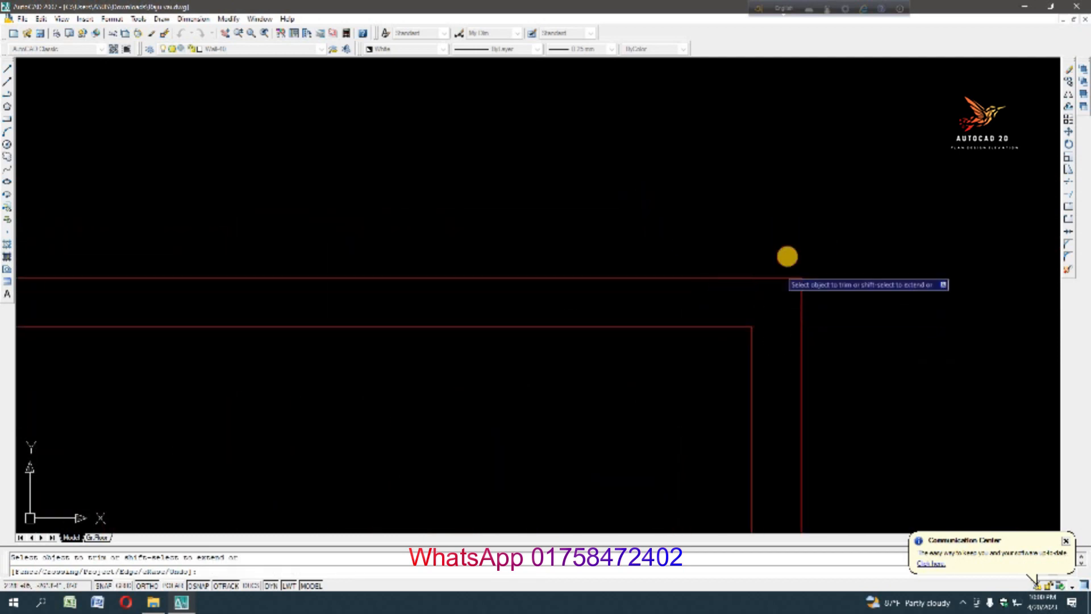
Trim the overlapping lines where the short central partition meets the upper outer wall
scroll(788, 257, down, 7)
scroll(520, 259, up, 5)
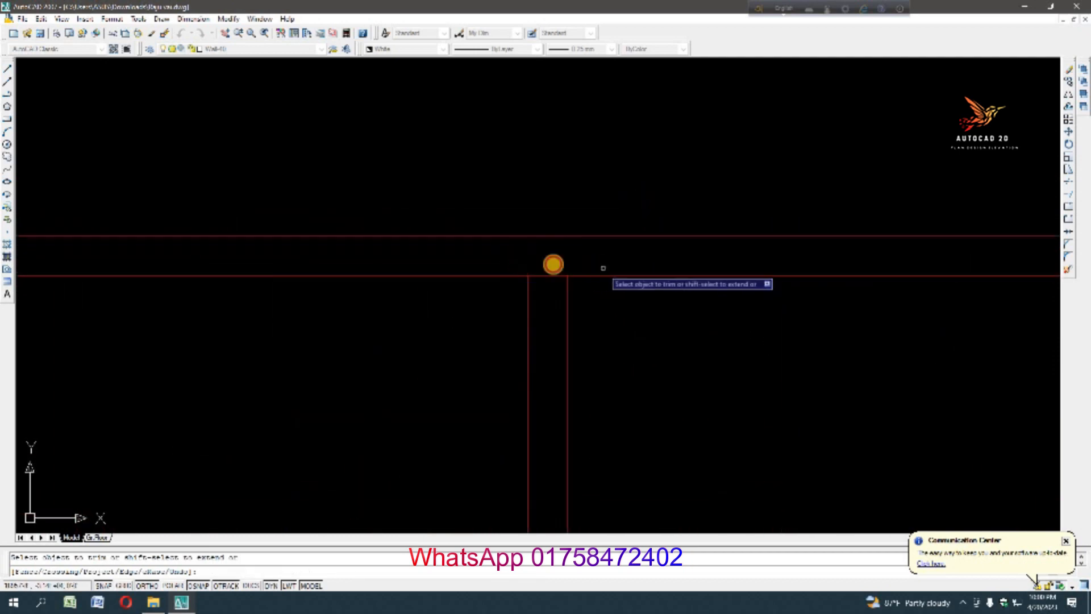
click(564, 285)
click(533, 260)
Trim the overlapping lines where the right vertical partition meets the upper outer wall
scroll(568, 267, down, 5)
scroll(604, 258, up, 7)
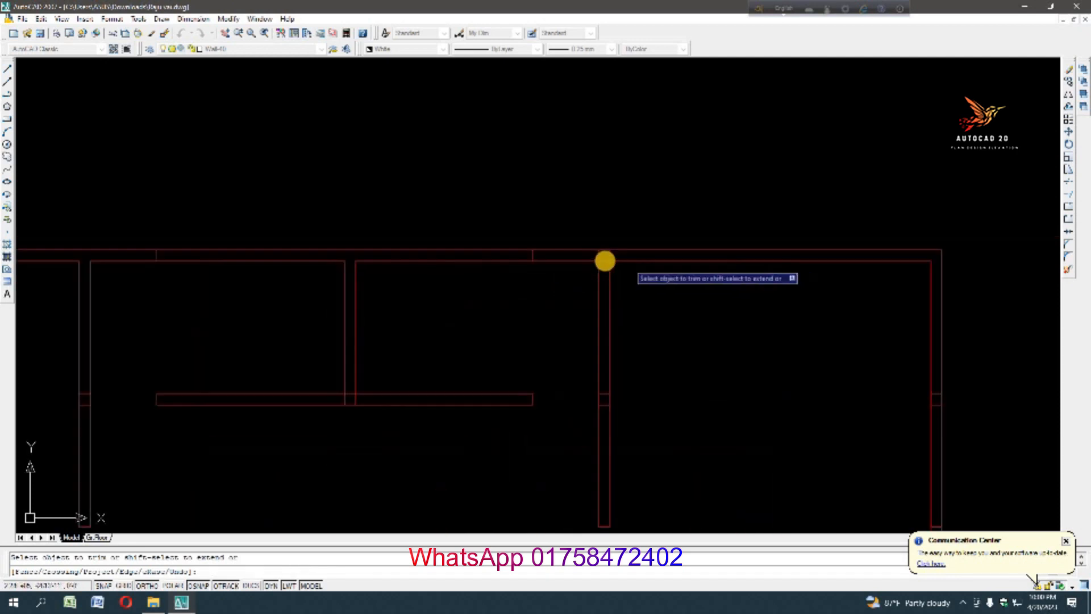
scroll(565, 234, up, 4)
click(585, 295)
click(839, 339)
click(705, 348)
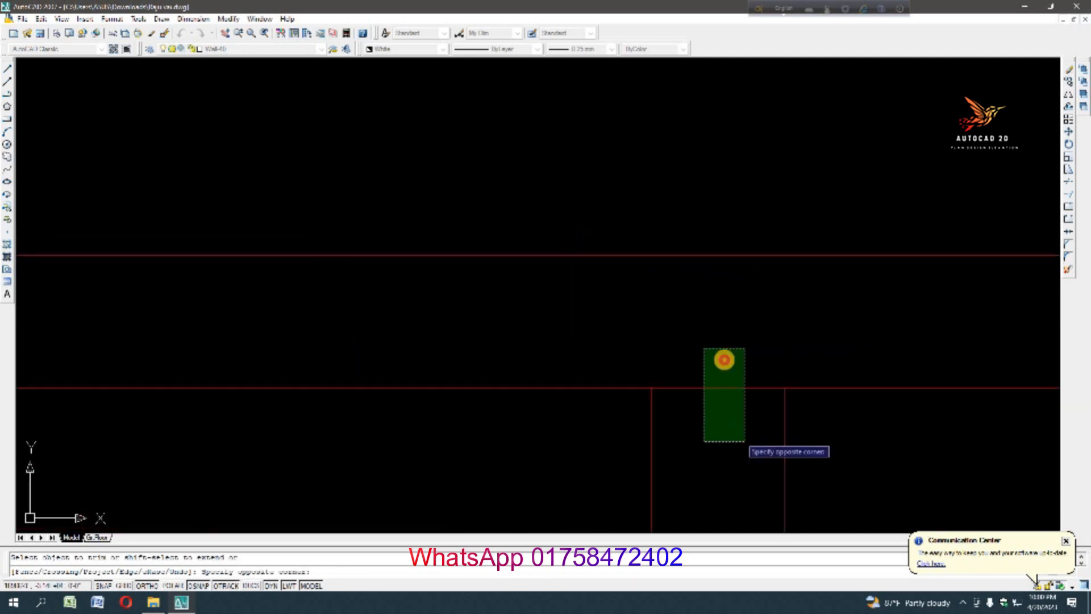
click(744, 441)
Add a linear dimension for the plan's overall width between the two upper outer corners, placed above the plan
scroll(649, 137, down, 7)
scroll(652, 144, down, 5)
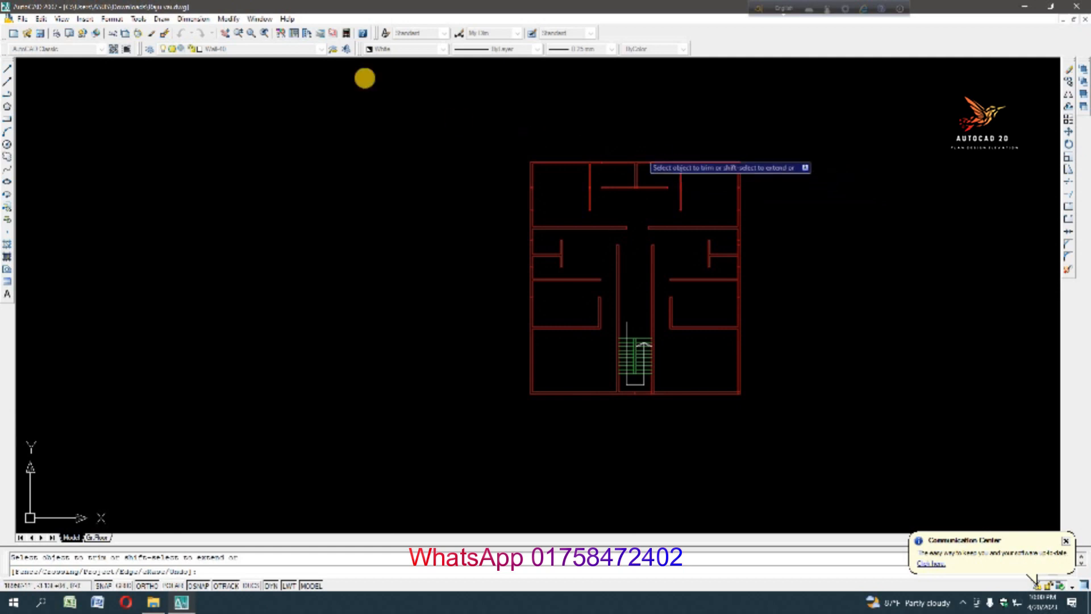
click(194, 18)
click(210, 44)
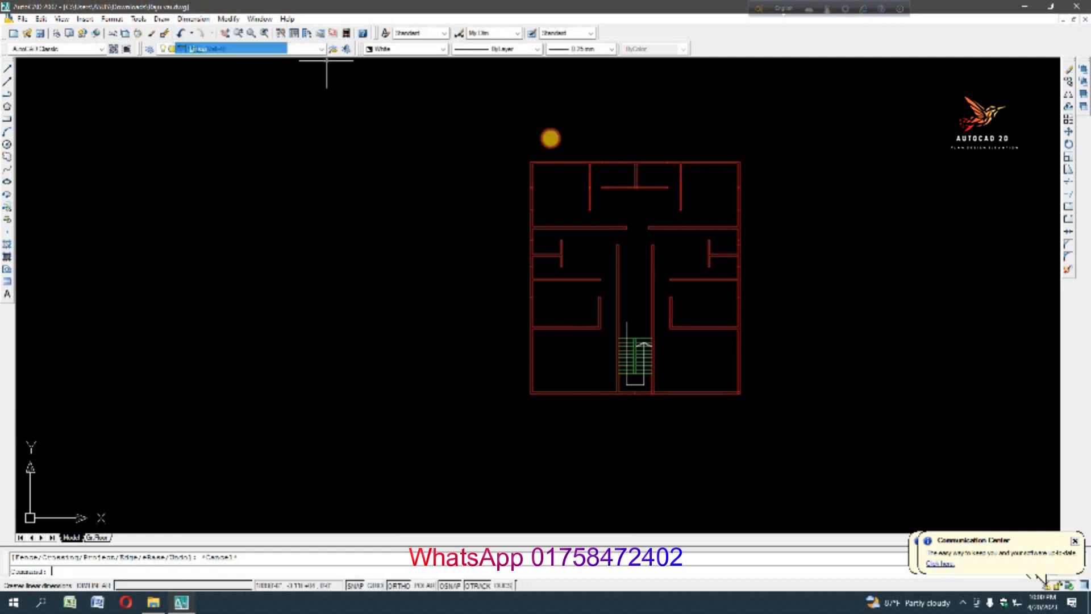
scroll(509, 195, up, 3)
click(474, 202)
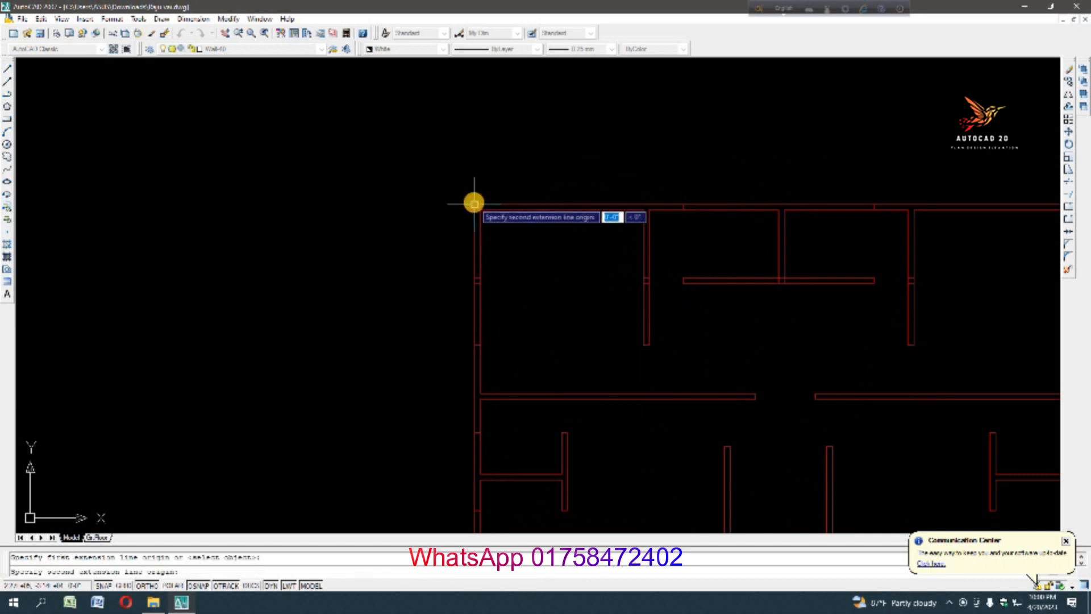
scroll(475, 203, down, 4)
scroll(689, 205, up, 5)
click(746, 204)
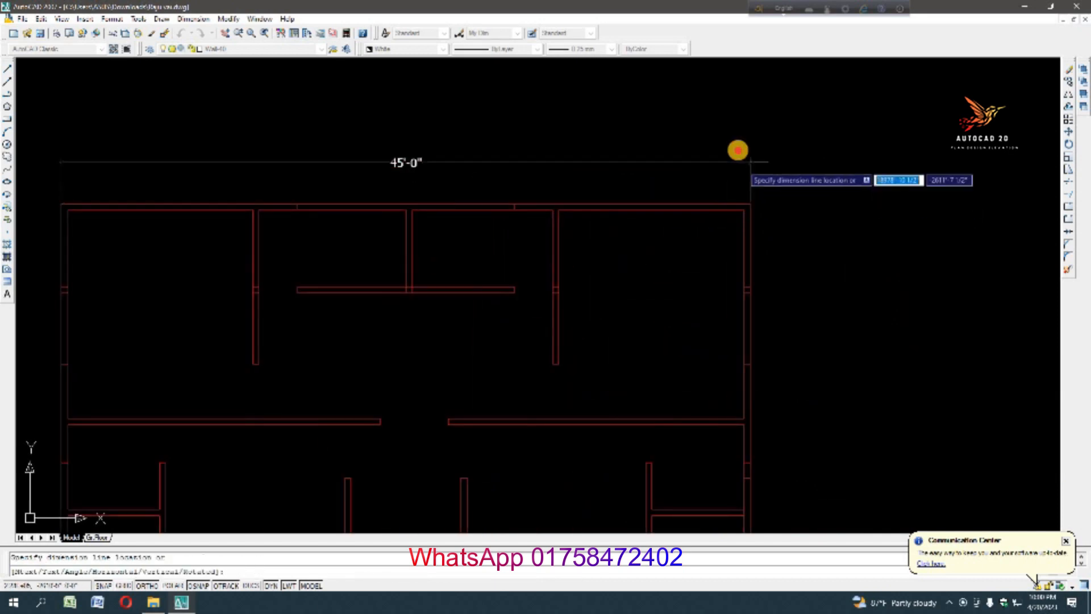
click(570, 146)
Add a linear dimension for the plan's overall depth between the two left outer corners, placed outside the left wall
scroll(703, 158, down, 3)
right_click(702, 158)
click(727, 161)
scroll(377, 165, up, 6)
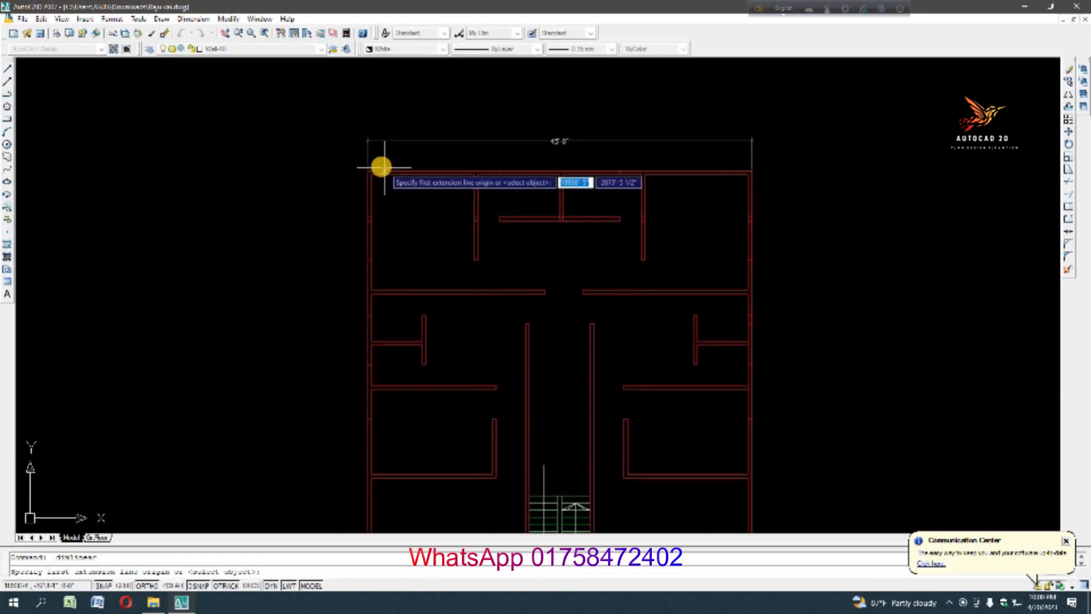
click(333, 180)
scroll(329, 176, down, 5)
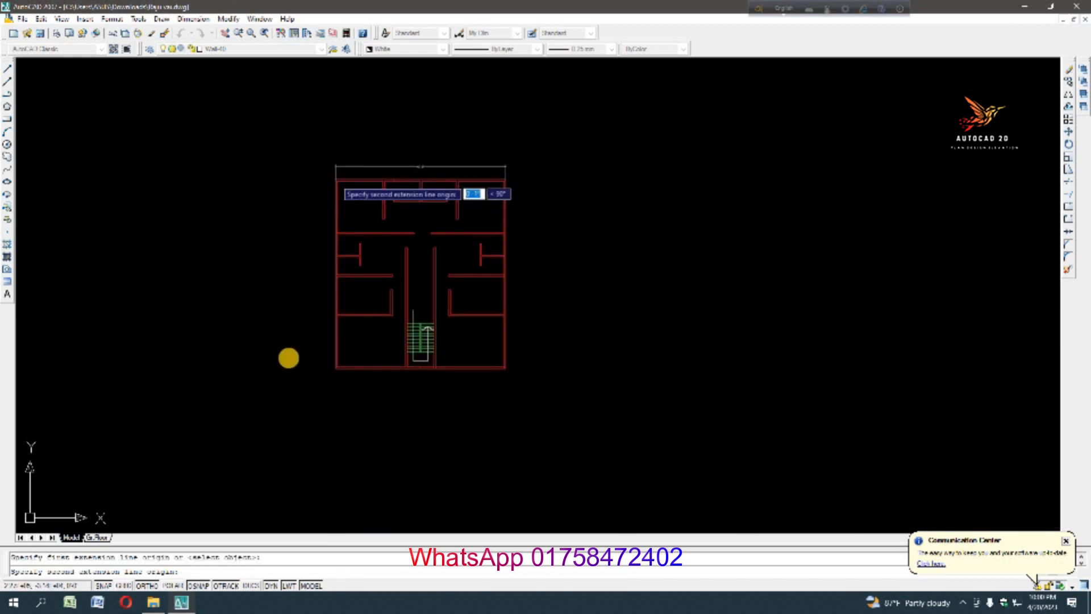
scroll(366, 365, up, 6)
click(456, 359)
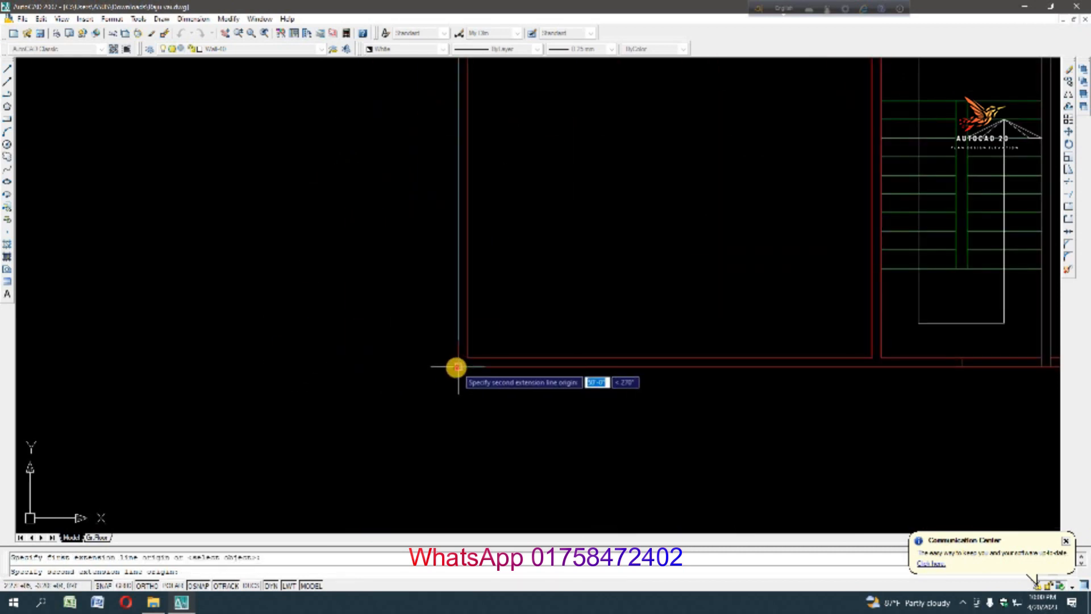
click(397, 346)
scroll(449, 353, down, 2)
scroll(451, 359, down, 3)
scroll(438, 227, up, 3)
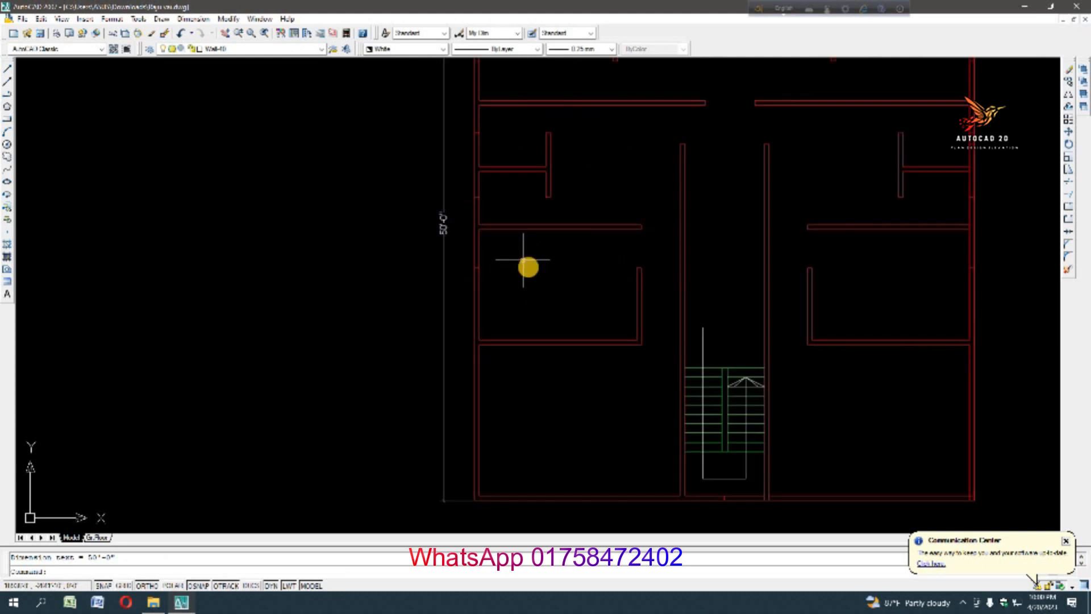
scroll(528, 267, down, 5)
scroll(582, 270, up, 3)
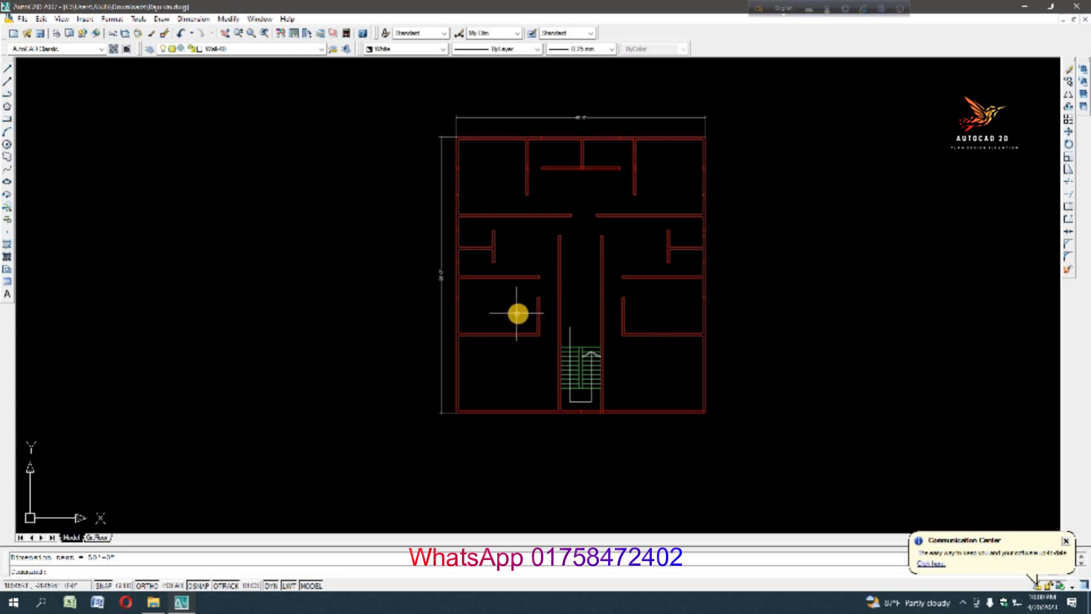
scroll(526, 277, down, 2)
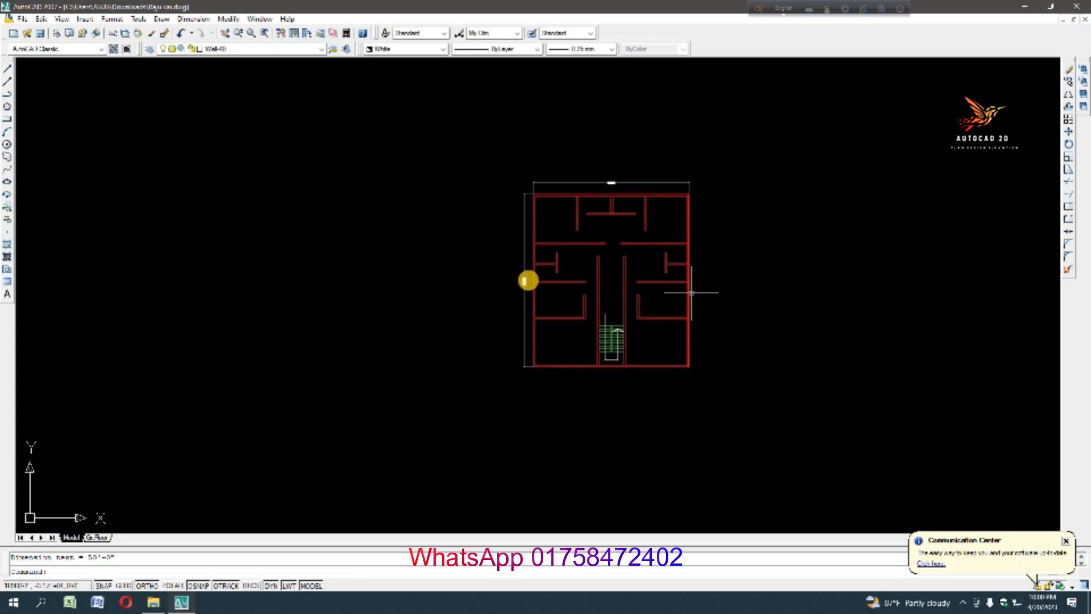
scroll(494, 265, up, 1)
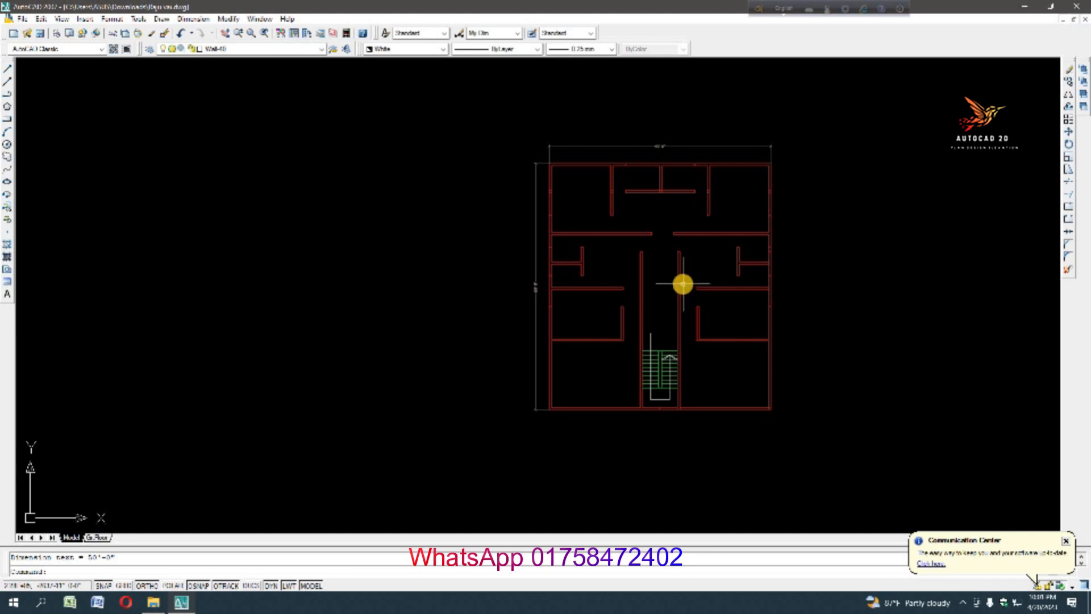
Copy the short cross line in the left outer wall, beside the room above the lower-left room, 5' downward
scroll(553, 324, up, 5)
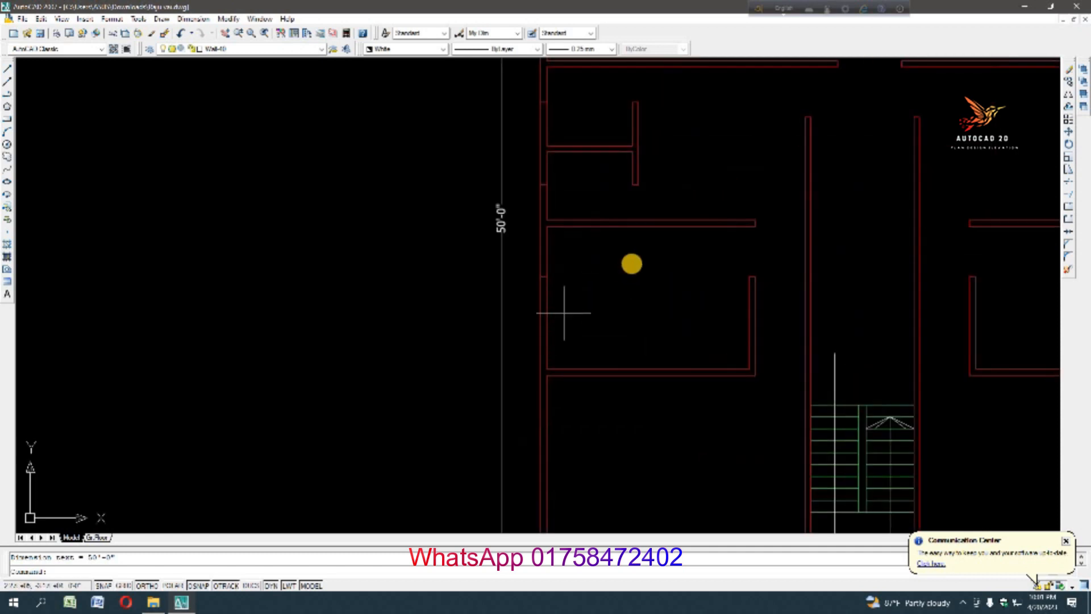
scroll(631, 261, down, 4)
scroll(607, 288, up, 6)
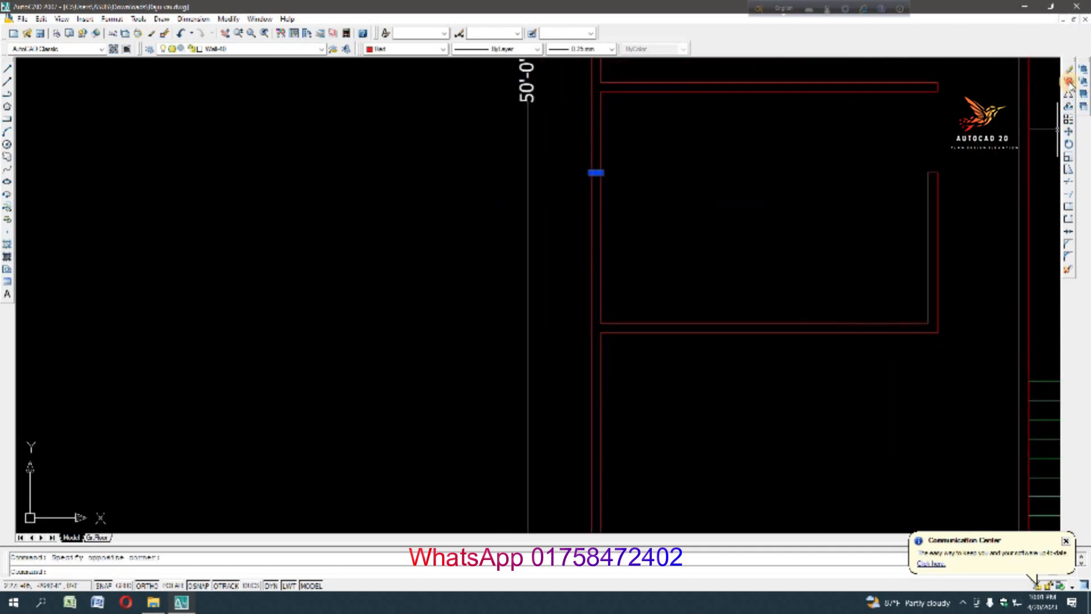
click(1068, 82)
click(726, 212)
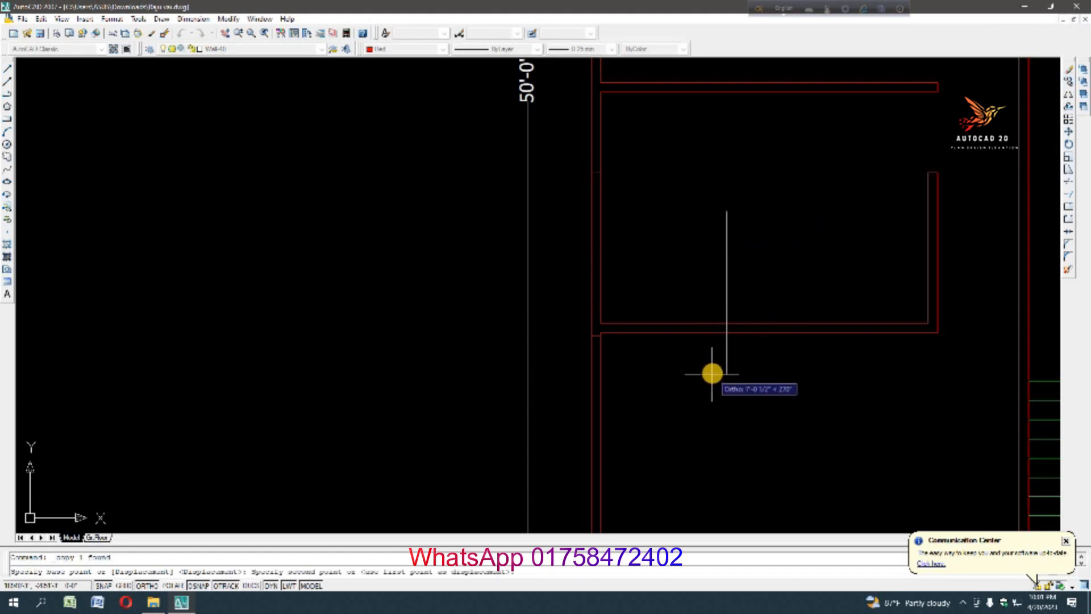
text(5)
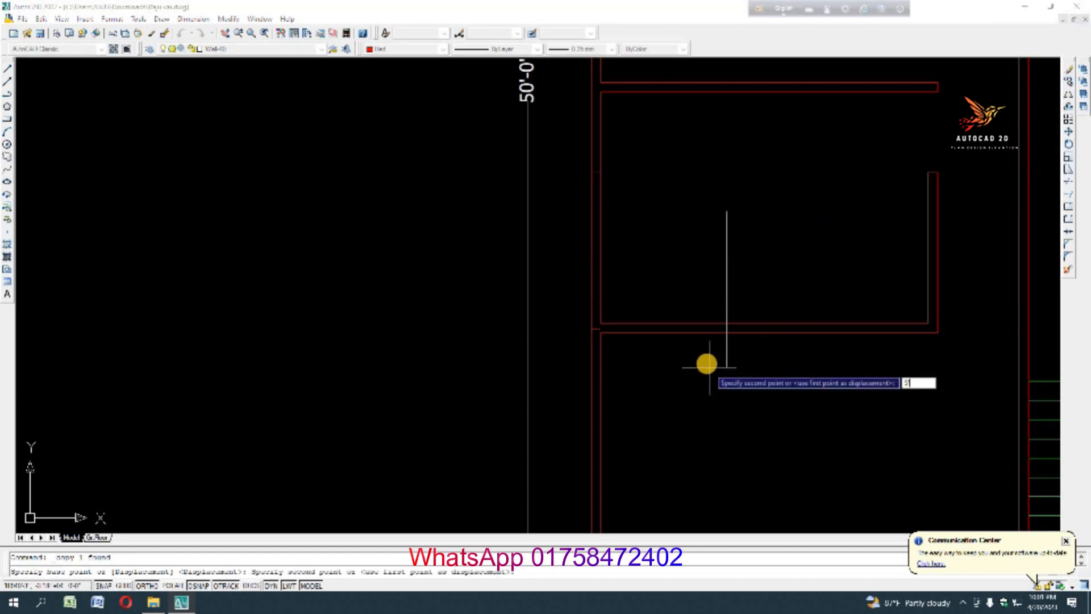
key(Escape)
Move the two short cross lines together slightly upward along the left outer wall, roughly midway between the room's horizontal walls
click(578, 162)
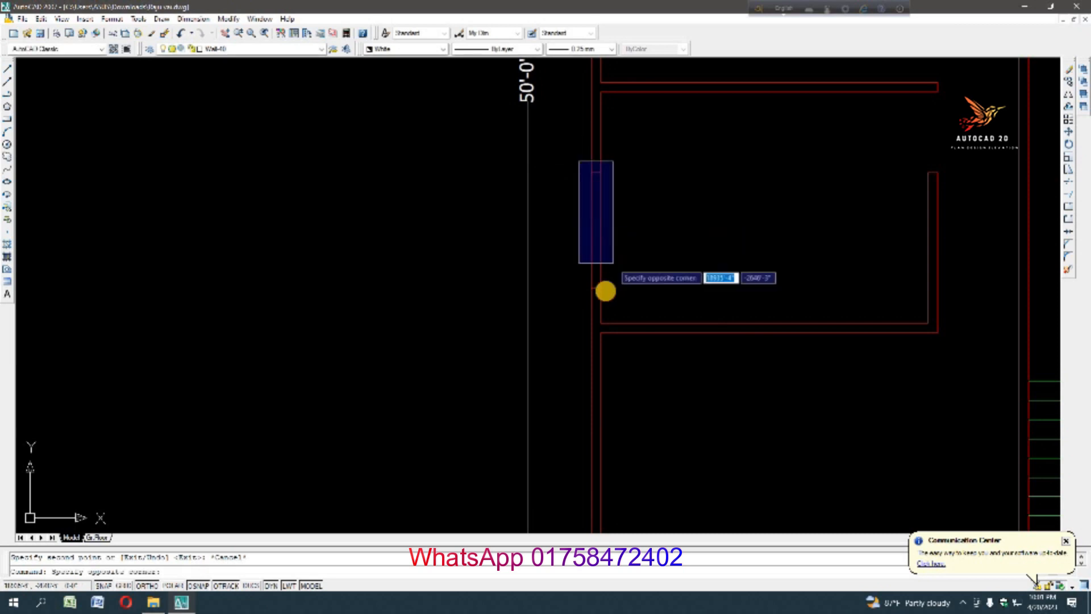
click(605, 291)
click(1068, 132)
click(746, 215)
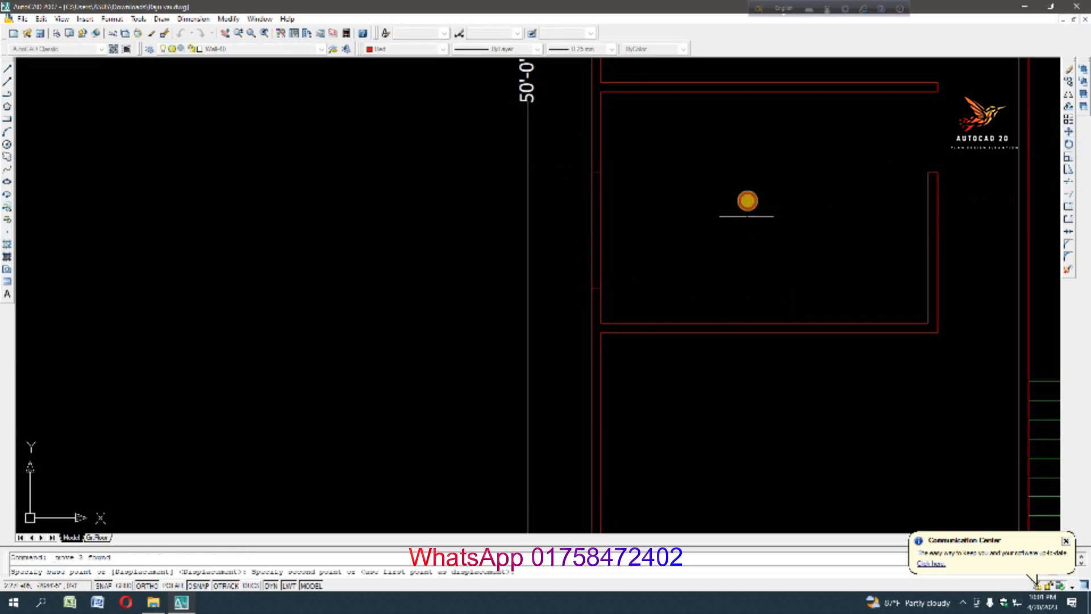
click(789, 182)
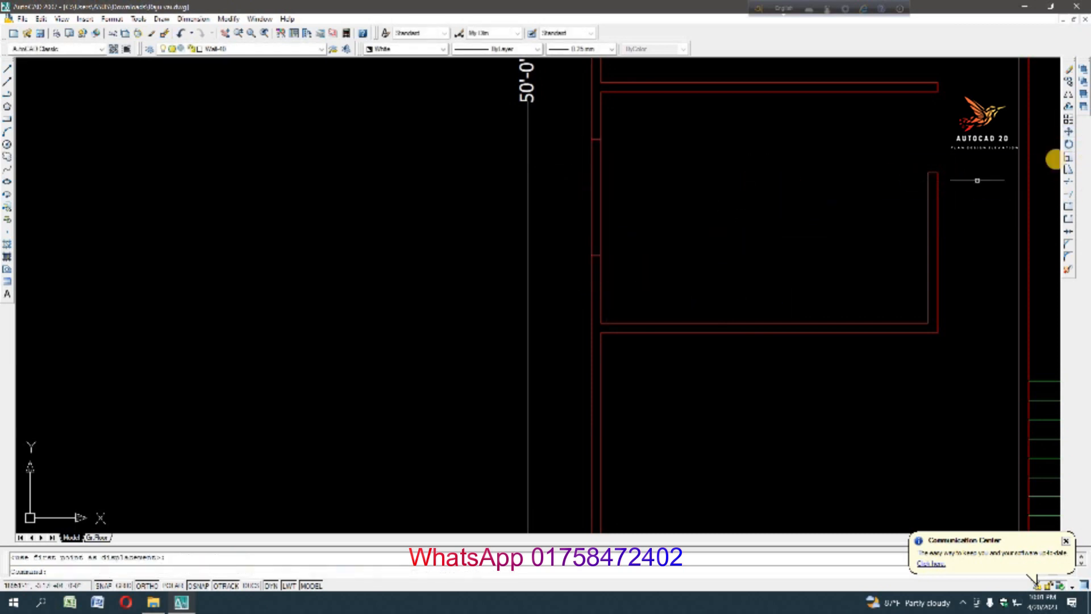
Trim away the left outer wall's lines between the two cross lines to open a window gap
click(1069, 182)
key(Return)
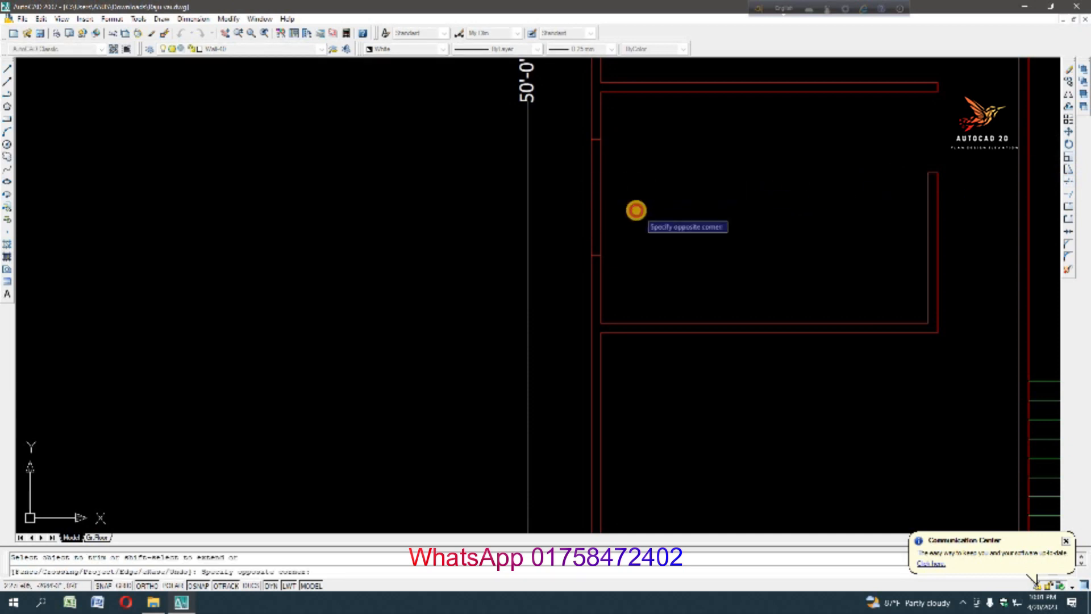
scroll(642, 216, down, 6)
scroll(650, 214, up, 3)
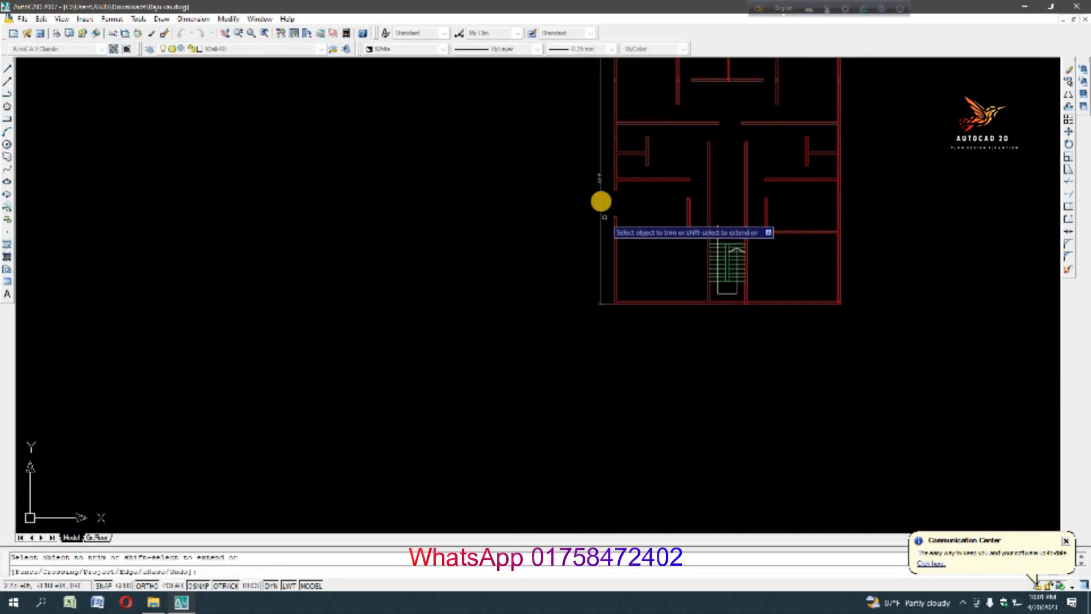
scroll(602, 196, up, 3)
key(Escape)
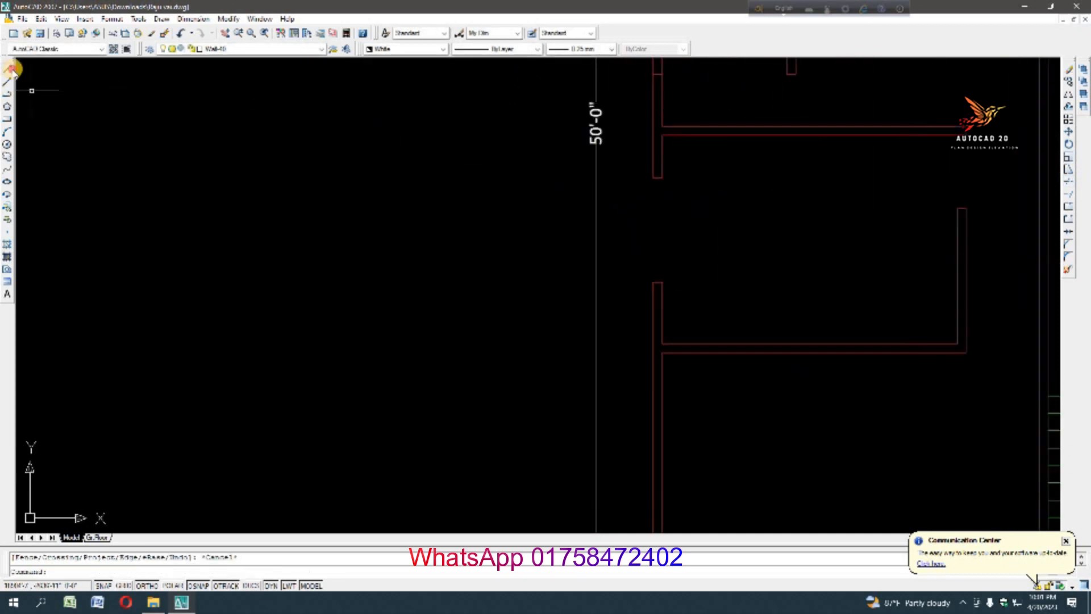
Draw a vertical line across the window gap in the left outer wall, joining the inner corners of both wall ends
click(8, 68)
click(662, 283)
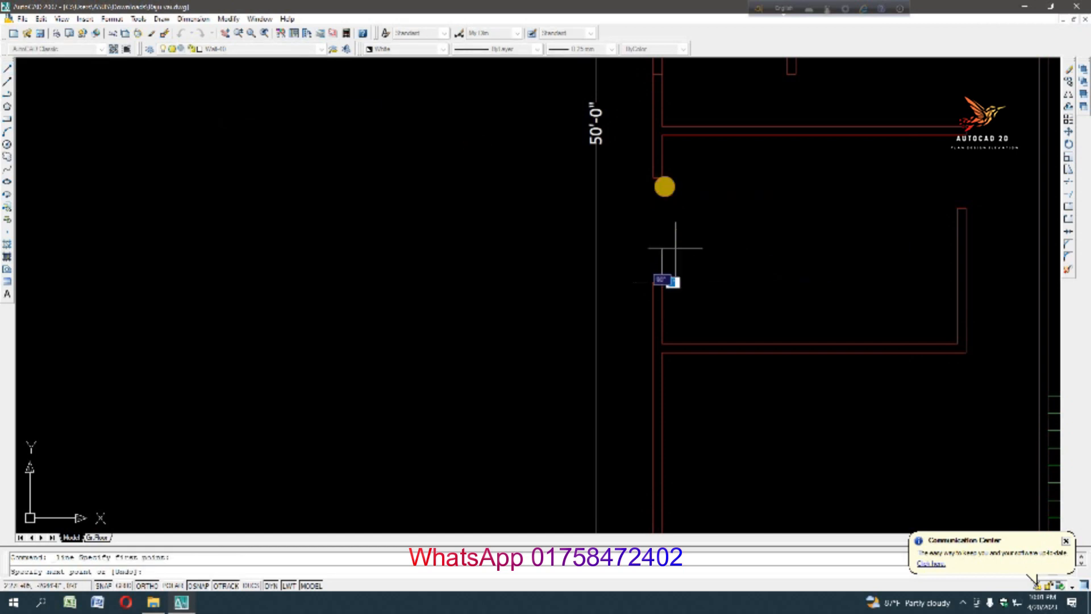
click(663, 177)
key(Escape)
Copy the vertical line in the left wall's window gap to the middle and the outer face of the wall
click(679, 201)
click(621, 189)
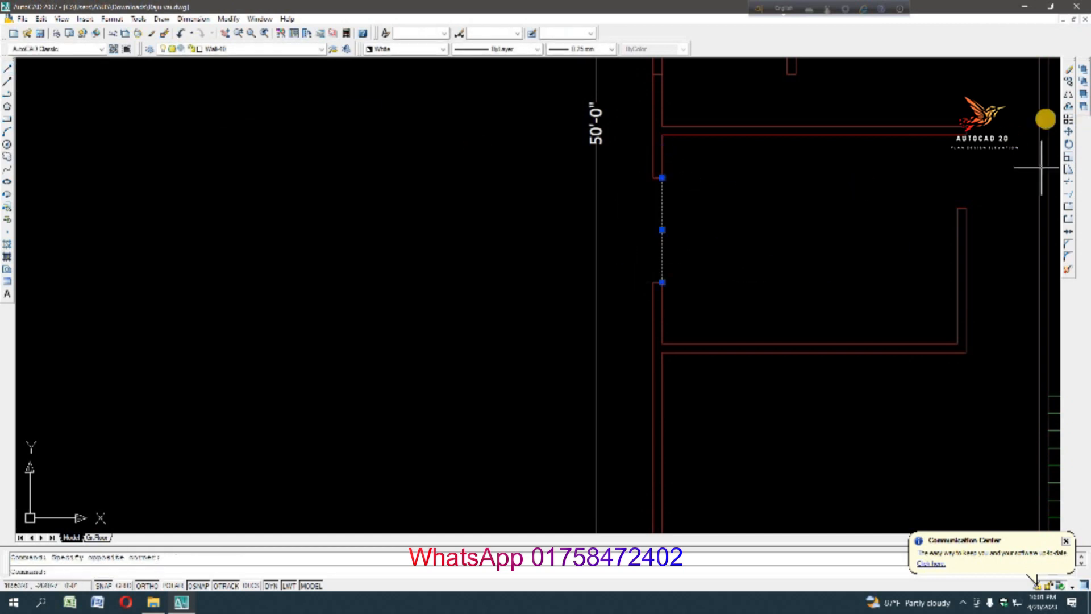
scroll(653, 172, up, 3)
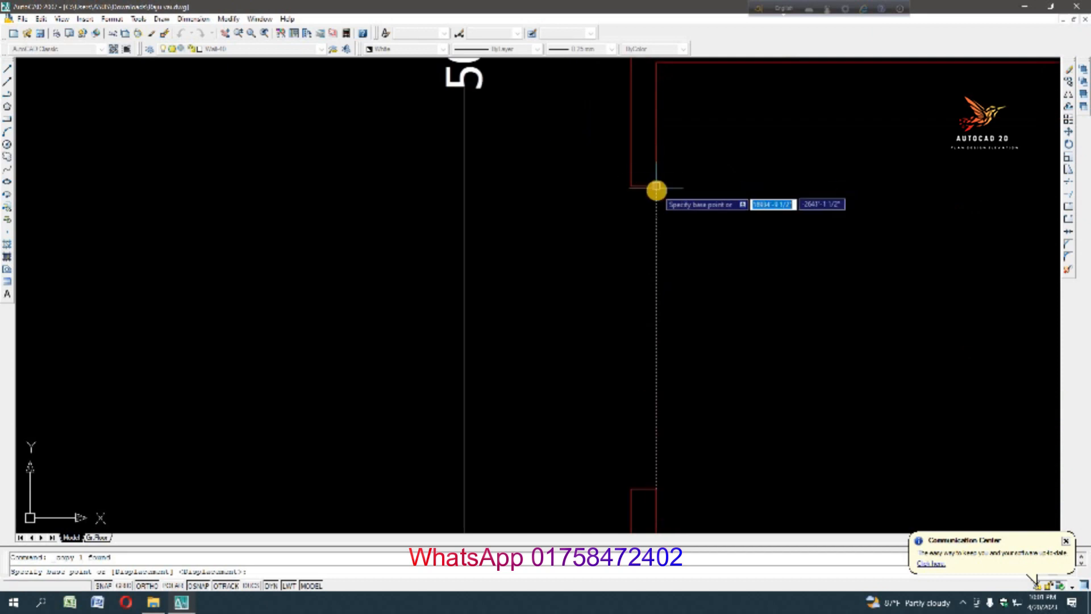
click(647, 185)
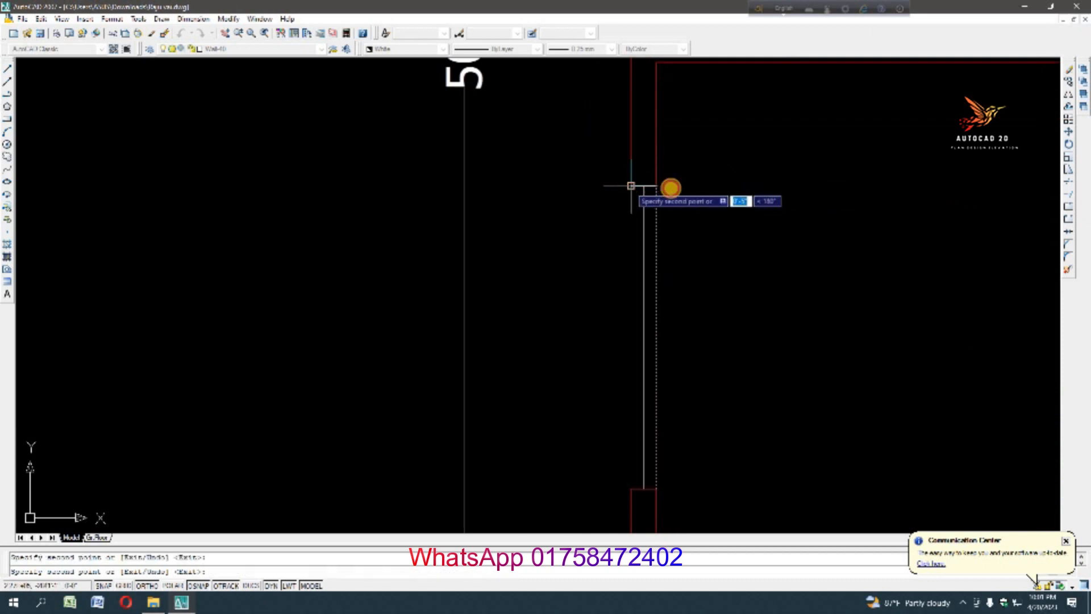
key(Escape)
Draw a short horizontal line across the left window's full thickness at mid-height
click(7, 68)
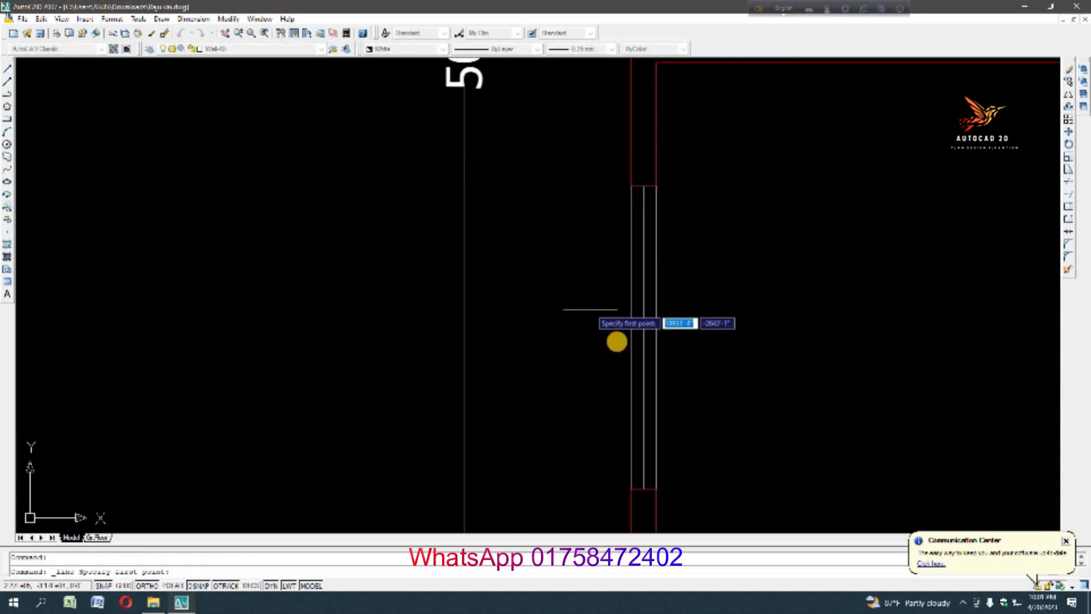
click(631, 337)
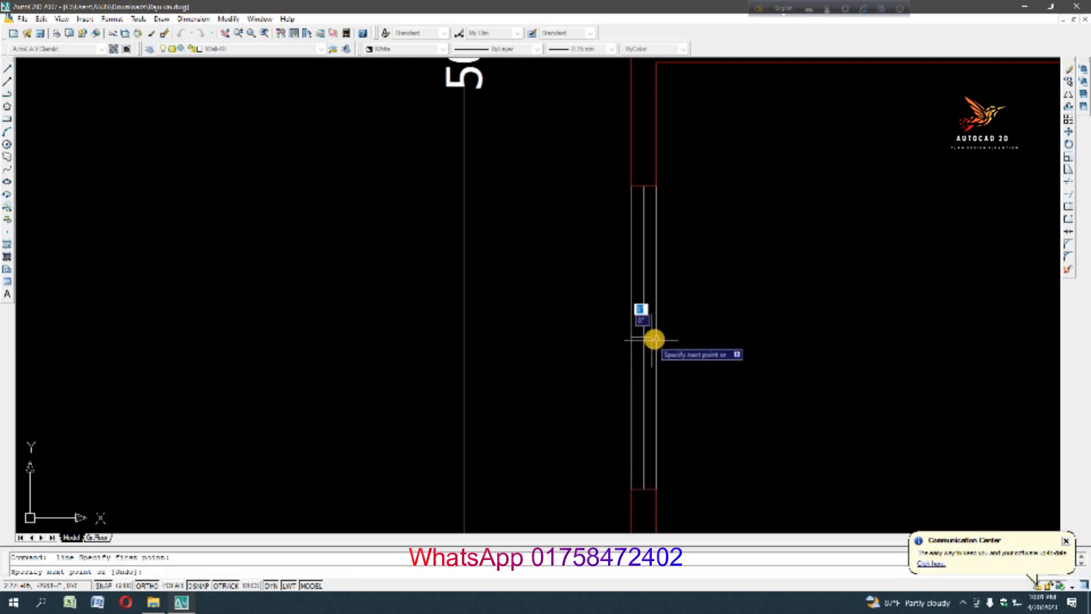
click(656, 337)
key(Escape)
Copy the left window's mid-height cross line an equal short distance above and below itself
click(619, 329)
click(676, 349)
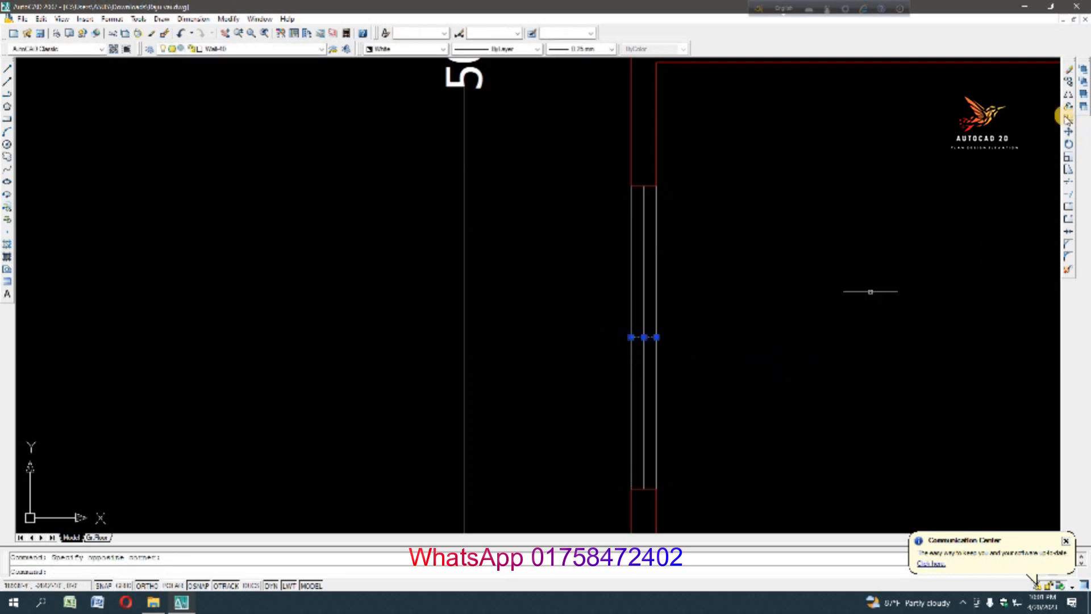
click(1069, 82)
click(803, 312)
click(792, 279)
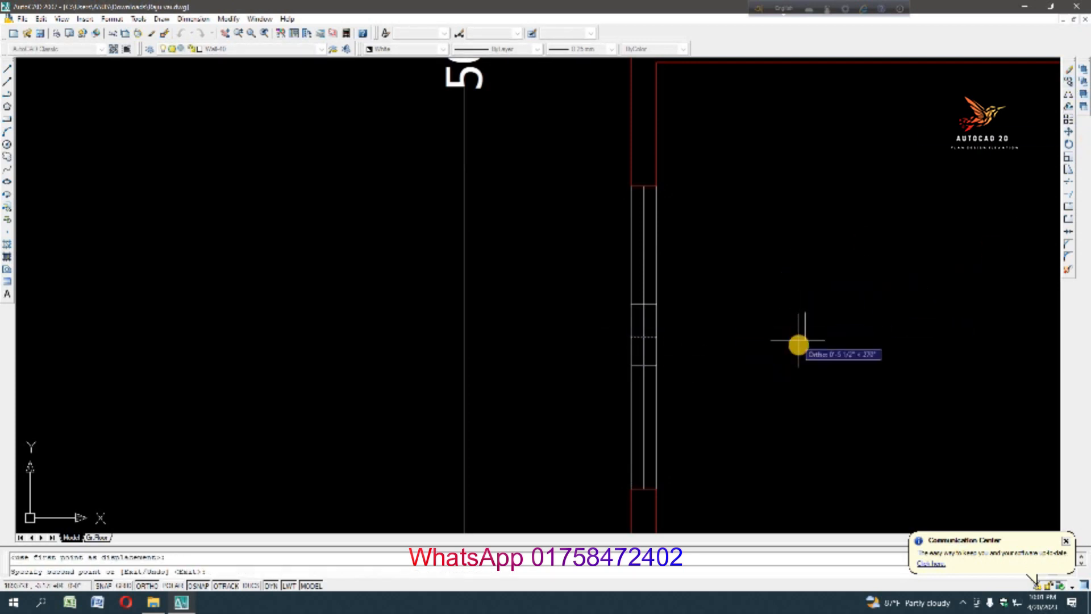
key(Escape)
Trim the window's upper inner line, lower outer line and the excess halves of the two copied cross lines, leaving two overlapping sashes
click(1071, 182)
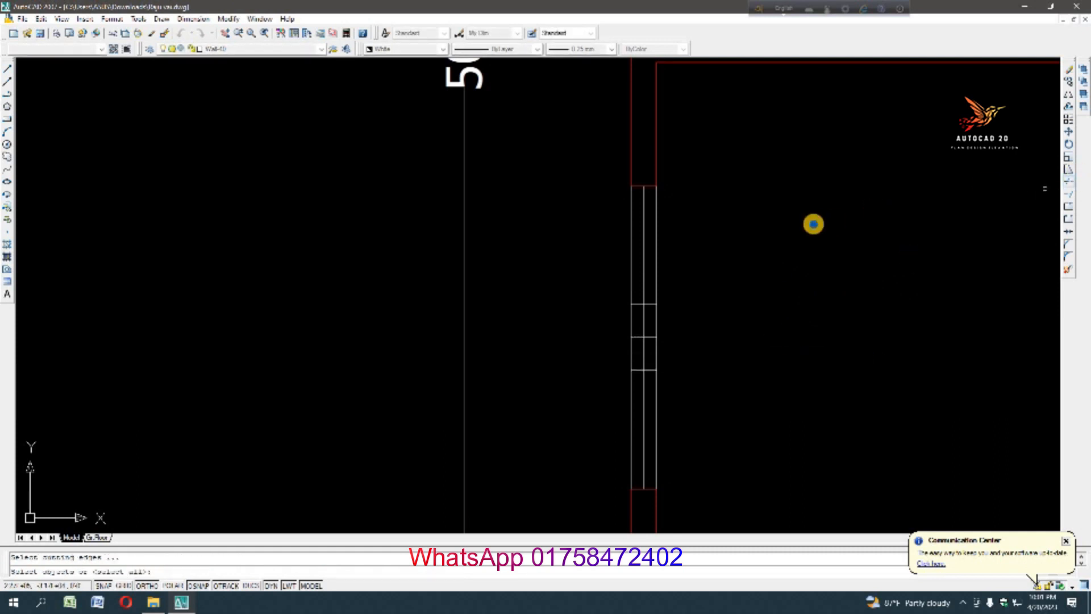
key(Return)
click(655, 231)
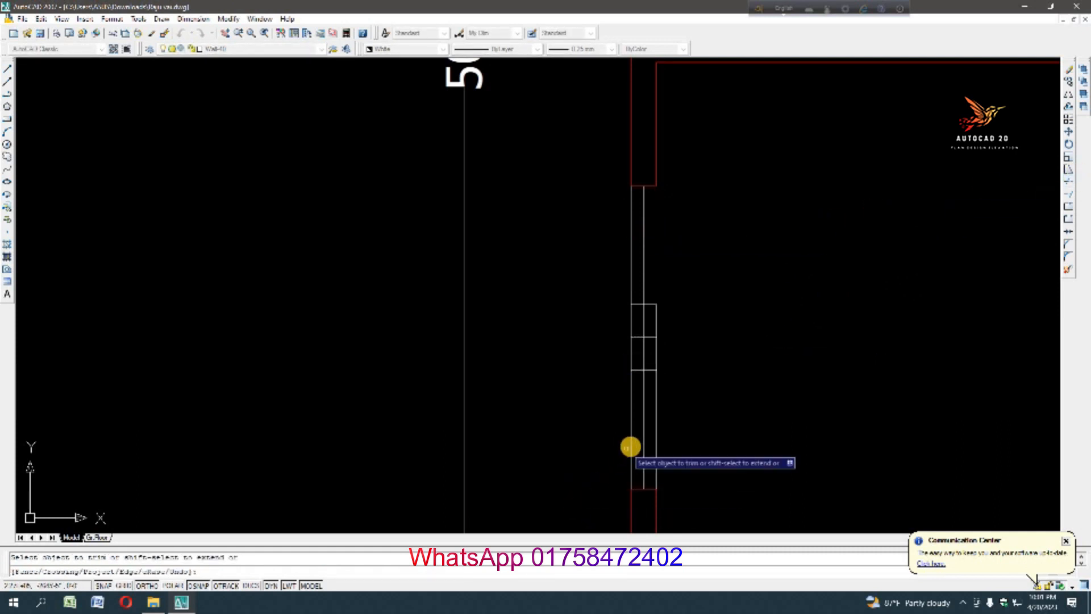
click(638, 419)
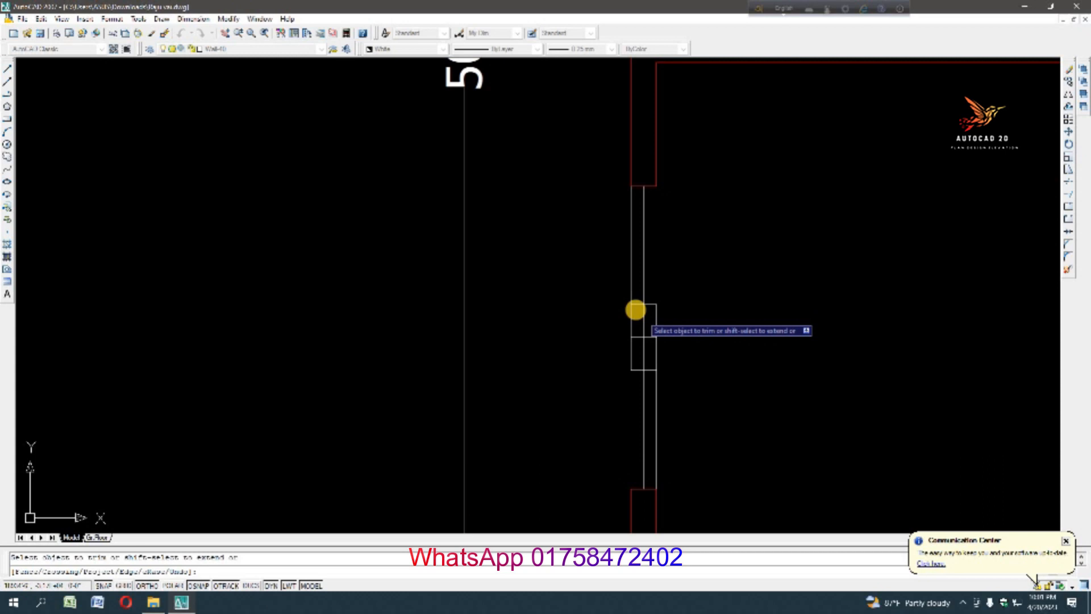
click(636, 304)
click(647, 370)
key(Escape)
Erase the original mid-height cross line from the left window
click(597, 323)
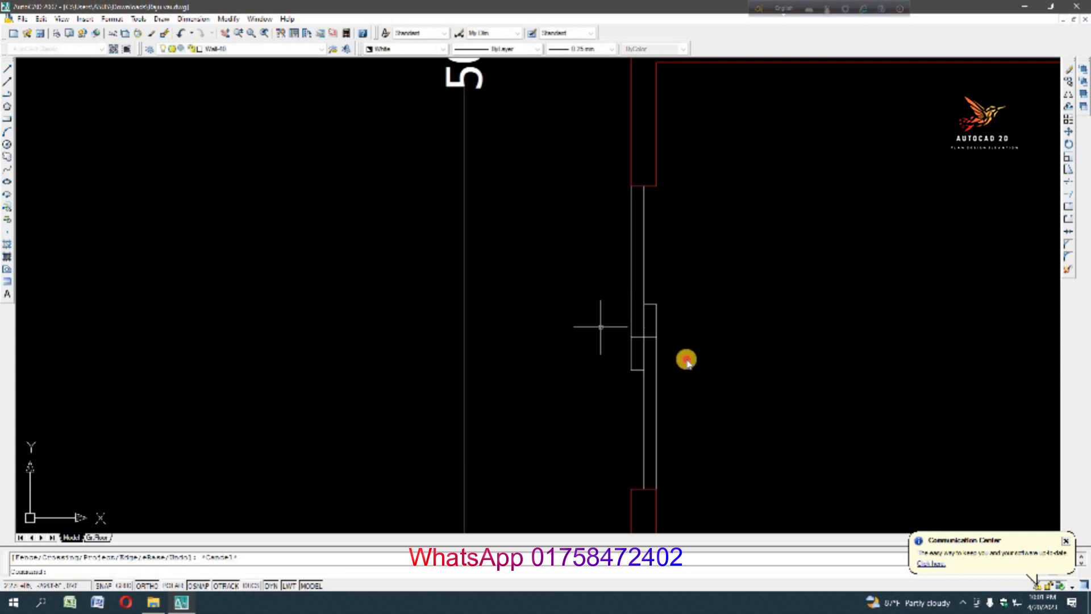
click(714, 365)
key(Delete)
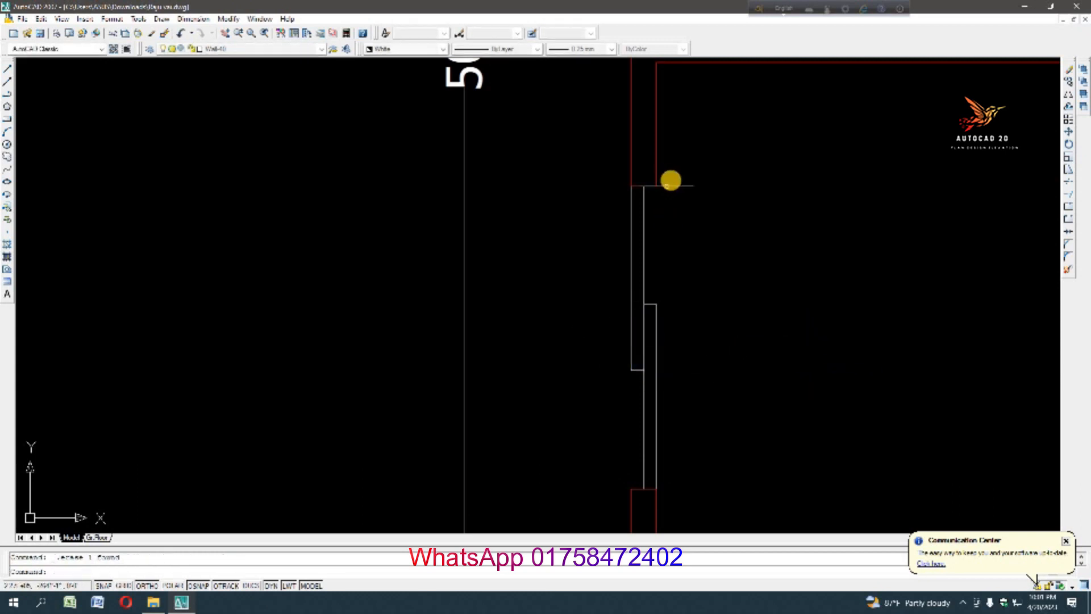
scroll(665, 224, down, 4)
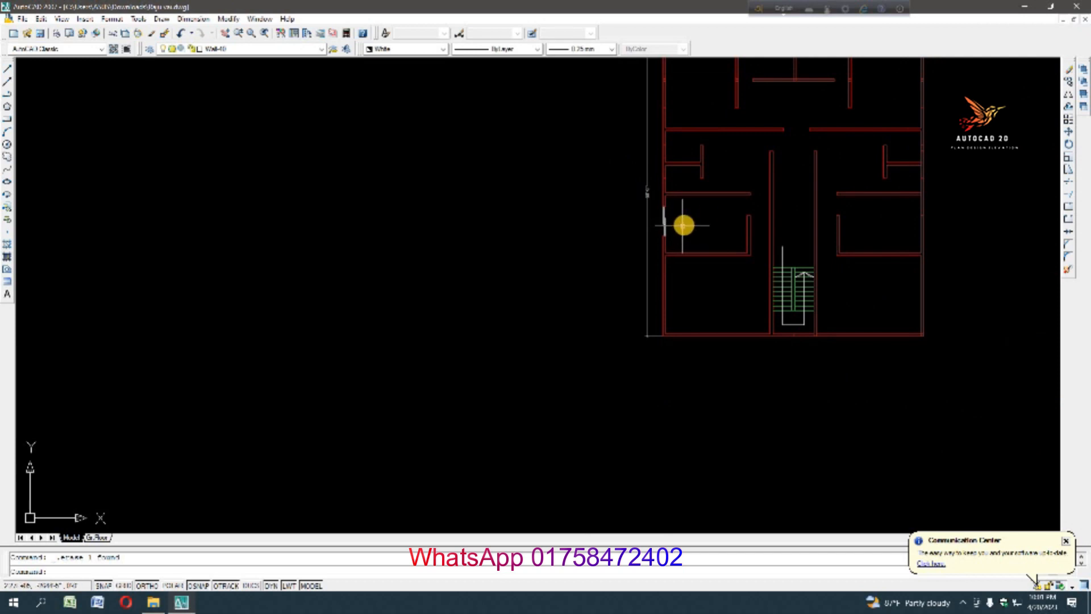
Move the short cross line in the right outer wall slightly upward, closer to the room's upper horizontal wall
scroll(926, 219, up, 3)
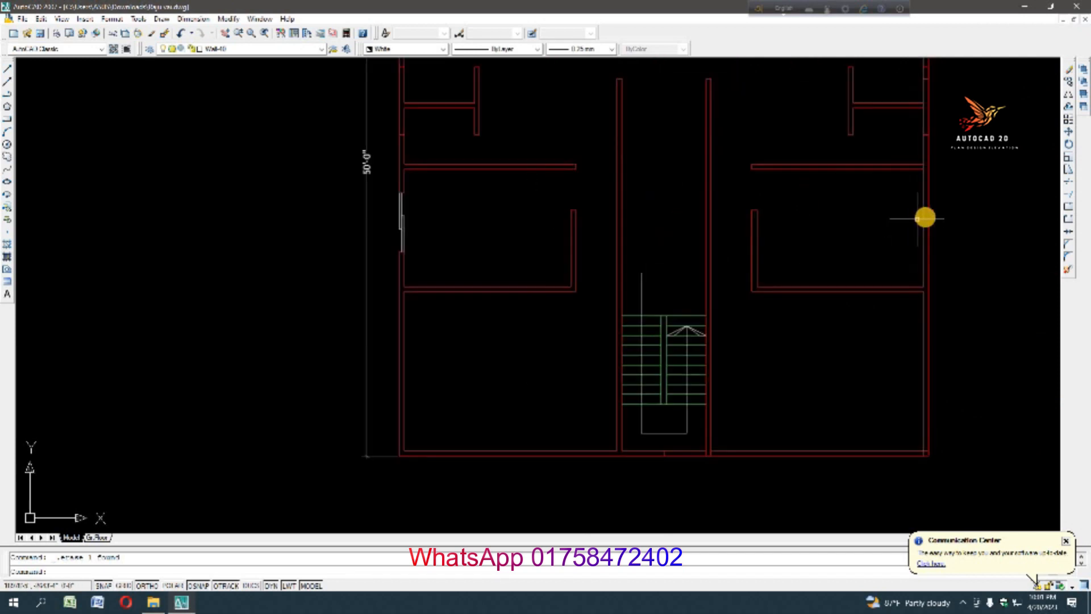
click(983, 229)
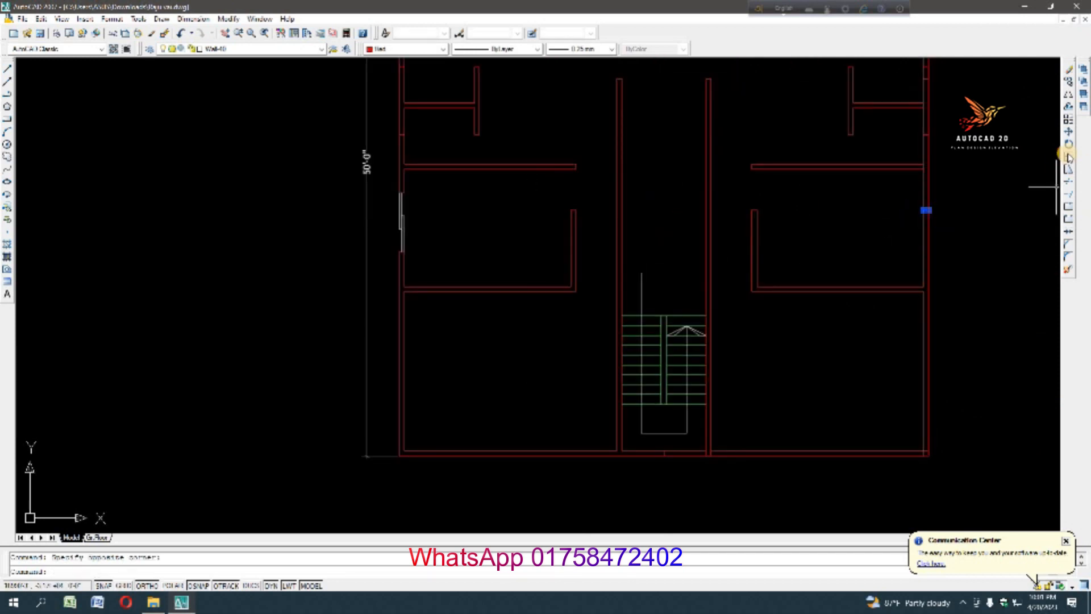
click(1068, 134)
key(Escape)
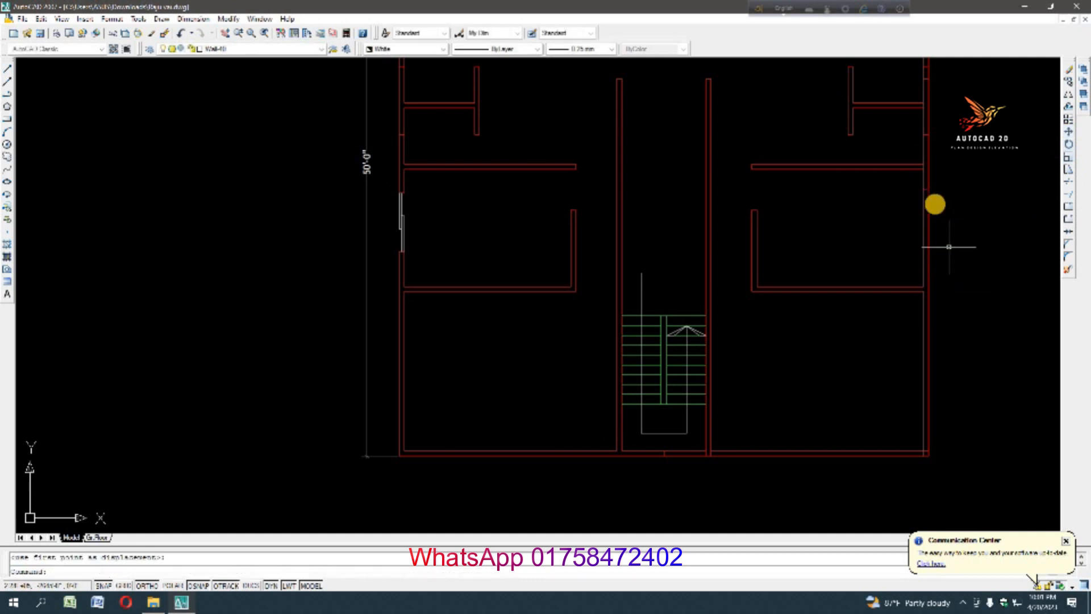
Copy the short cross line in the right outer wall 5' downward
click(914, 186)
click(954, 208)
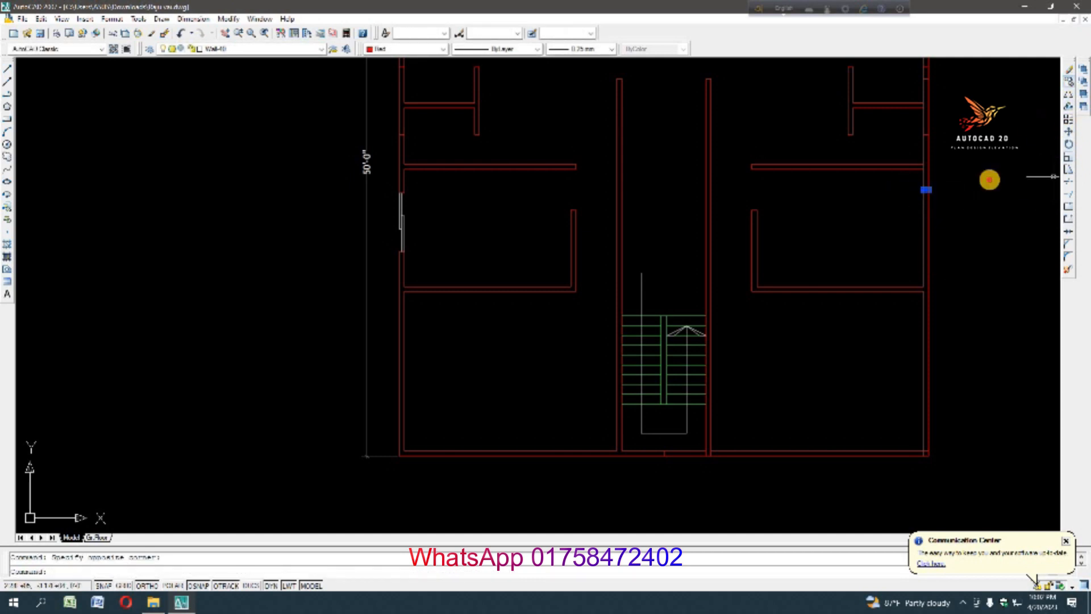
click(989, 180)
text(5')
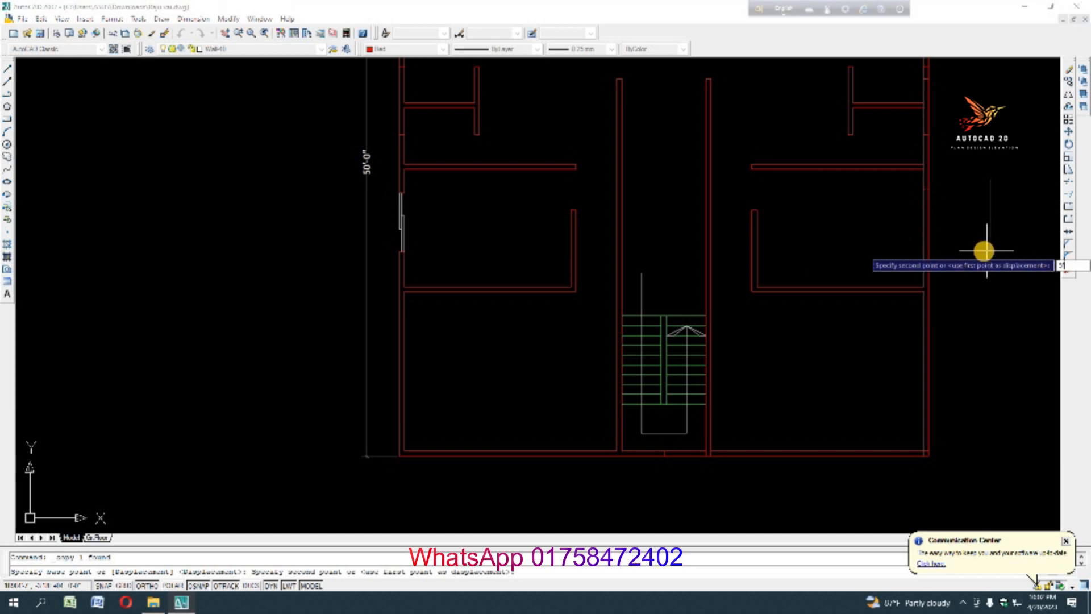
key(Return)
Trim away the right outer wall's lines between the two cross lines to open a window gap
click(1068, 183)
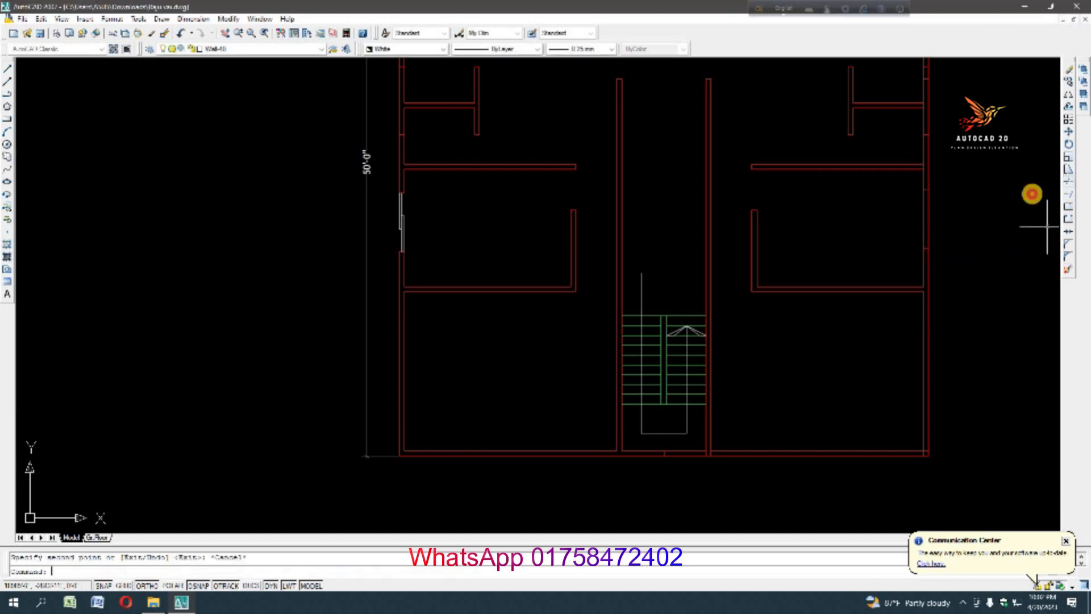
right_click(1033, 193)
click(901, 207)
click(954, 222)
key(Escape)
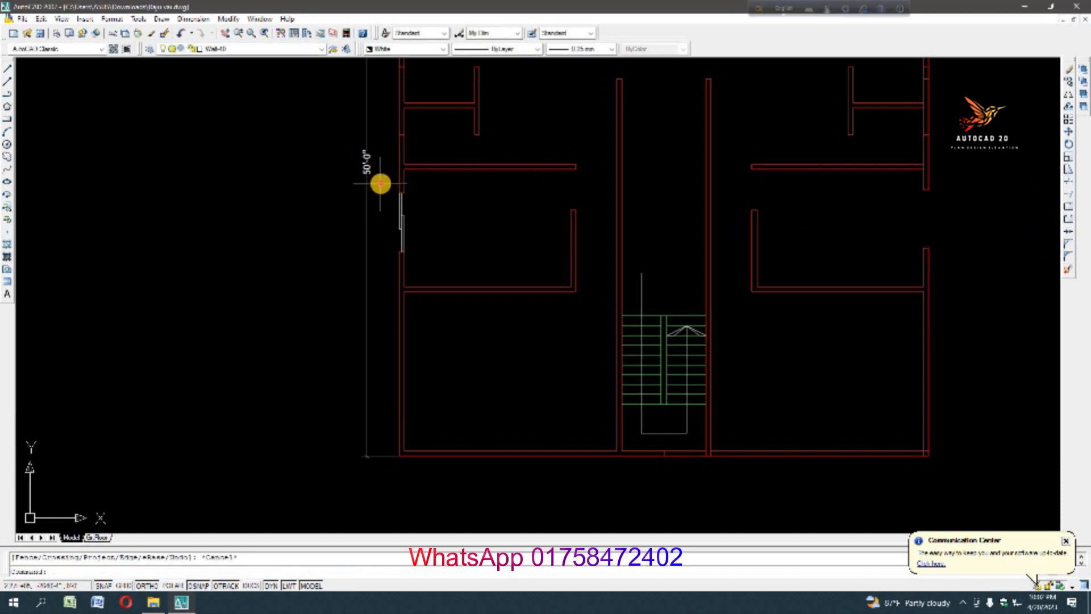
Copy the finished window from the left outer wall into the gap in the right outer wall
click(379, 184)
click(437, 283)
click(1068, 82)
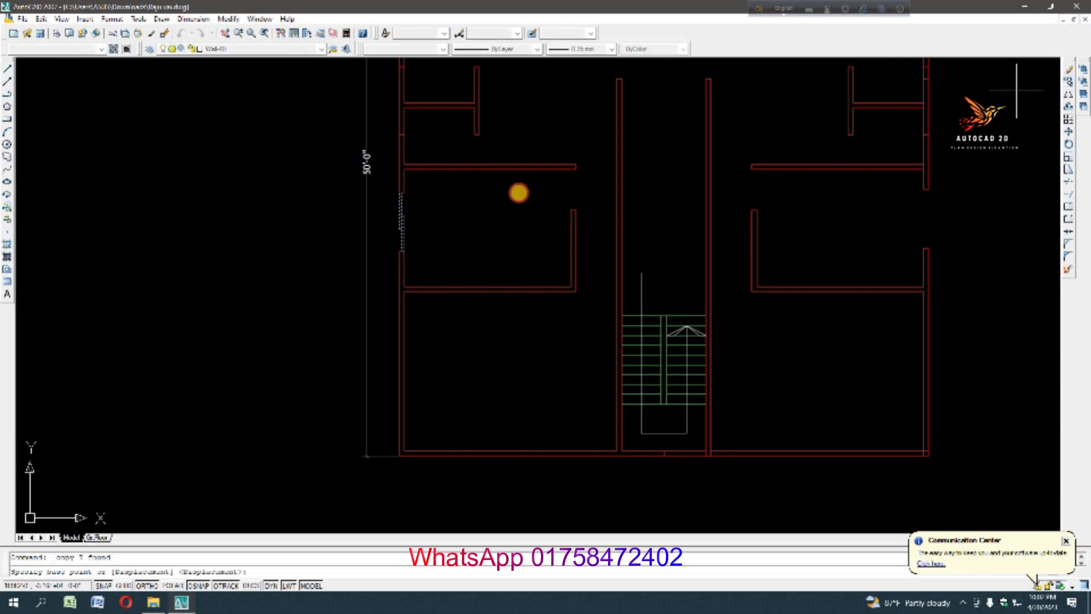
click(402, 193)
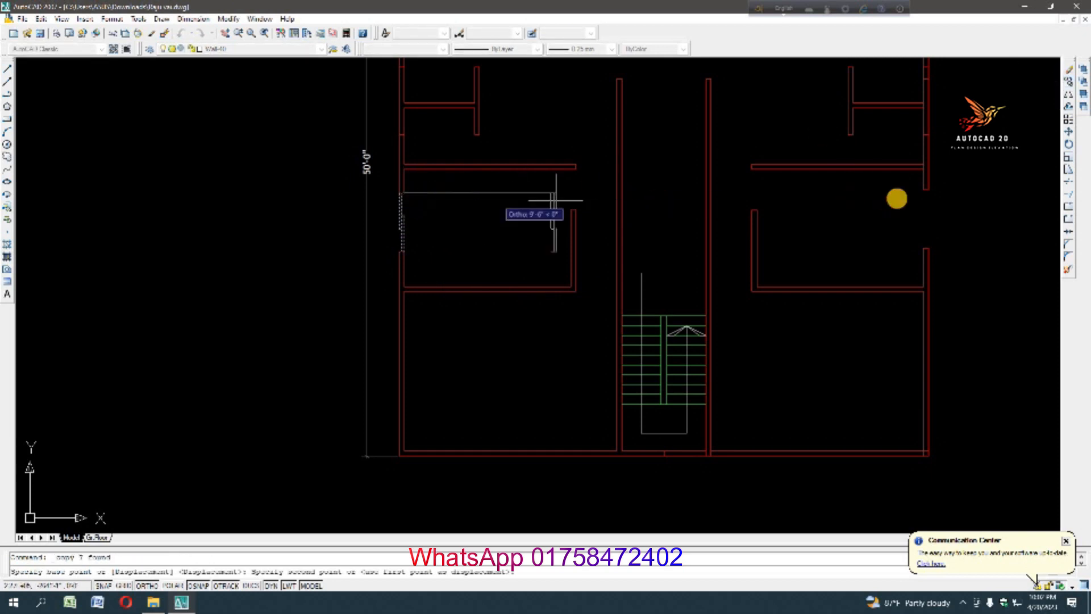
key(Escape)
scroll(645, 256, down, 2)
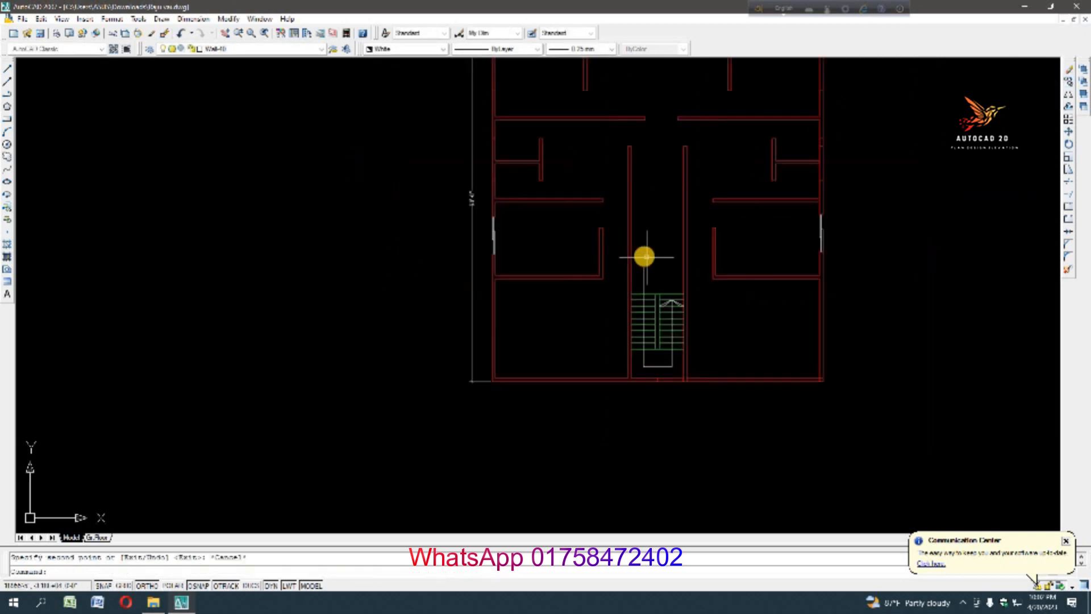
scroll(807, 321, down, 2)
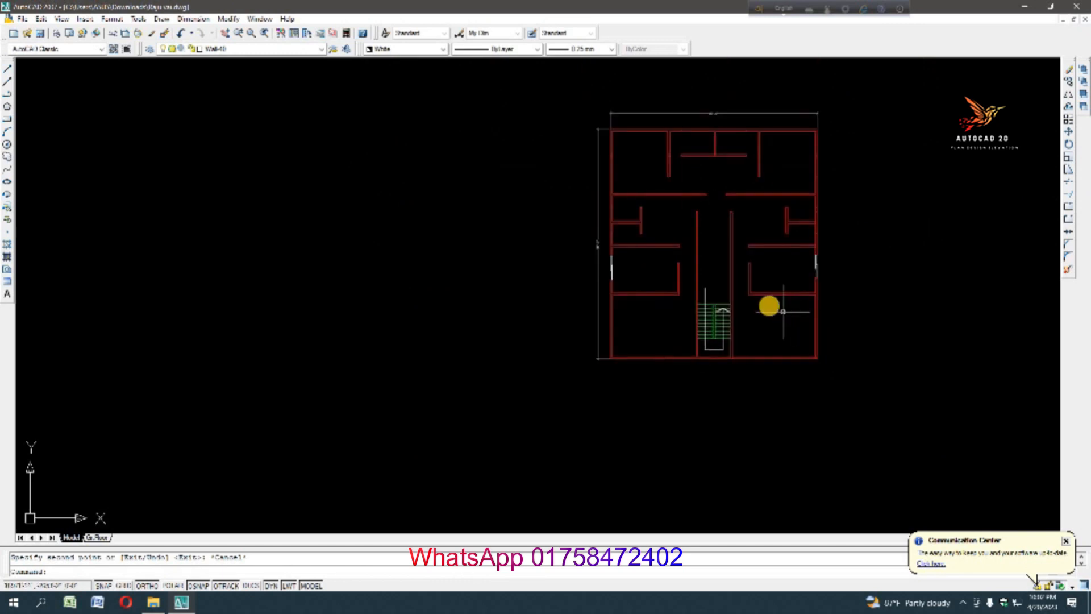
Add a linear dimension across the inside width of the lower-left room, just above its bottom wall
scroll(712, 351, up, 2)
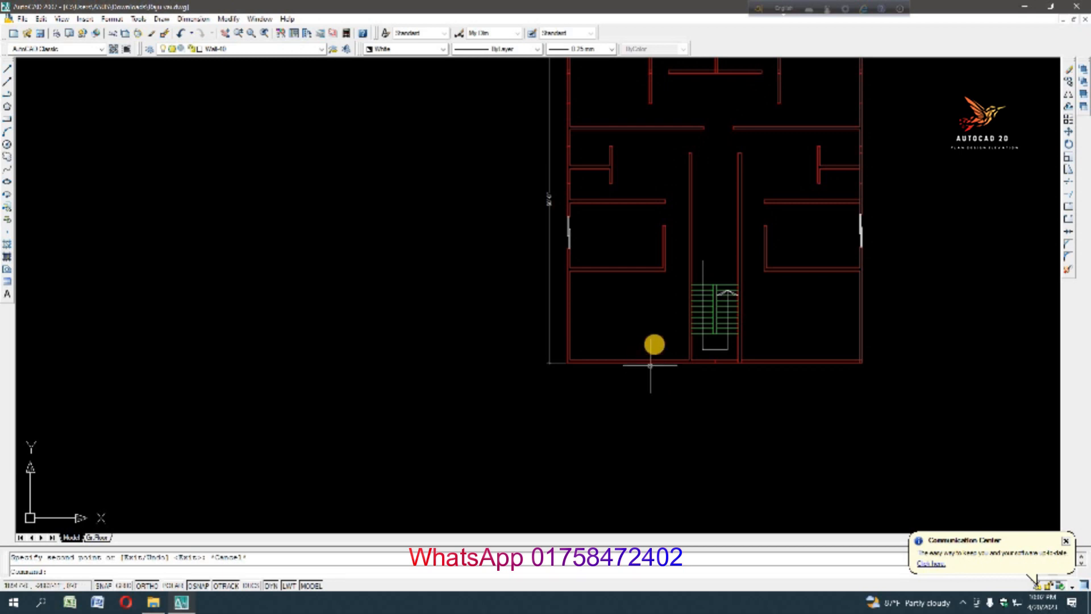
click(192, 18)
click(195, 45)
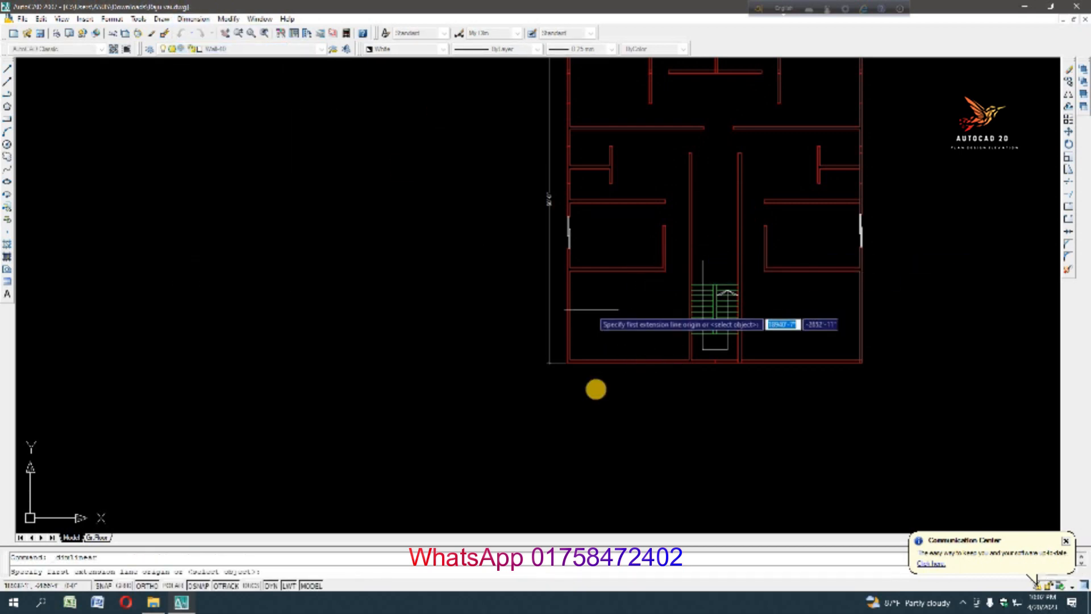
scroll(595, 389, up, 3)
click(523, 309)
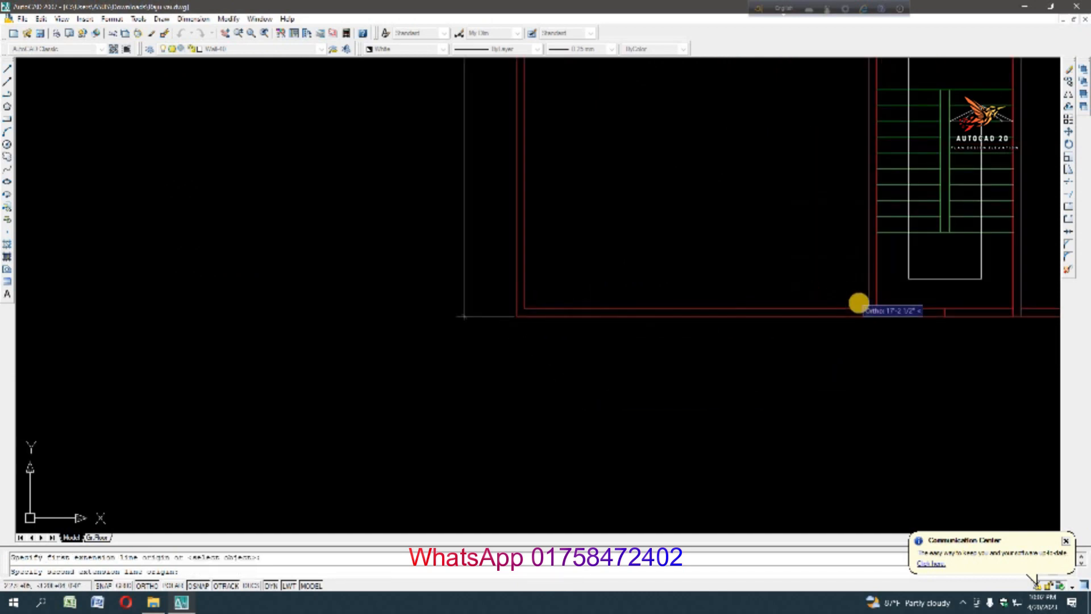
click(869, 308)
click(696, 278)
scroll(711, 353, down, 2)
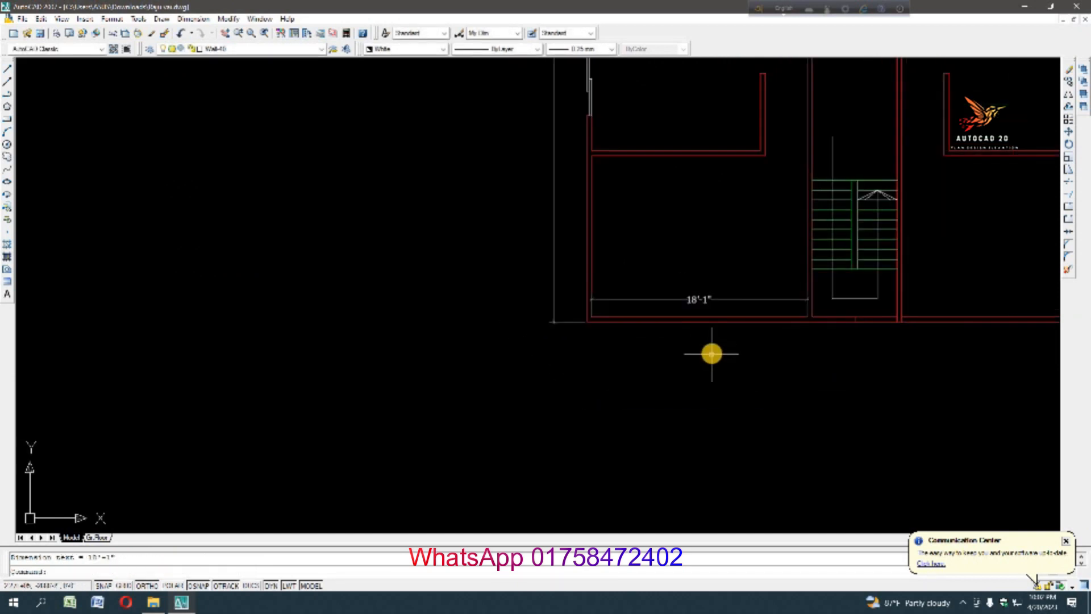
Erase the width dimension inside the lower-left room
scroll(711, 353, down, 2)
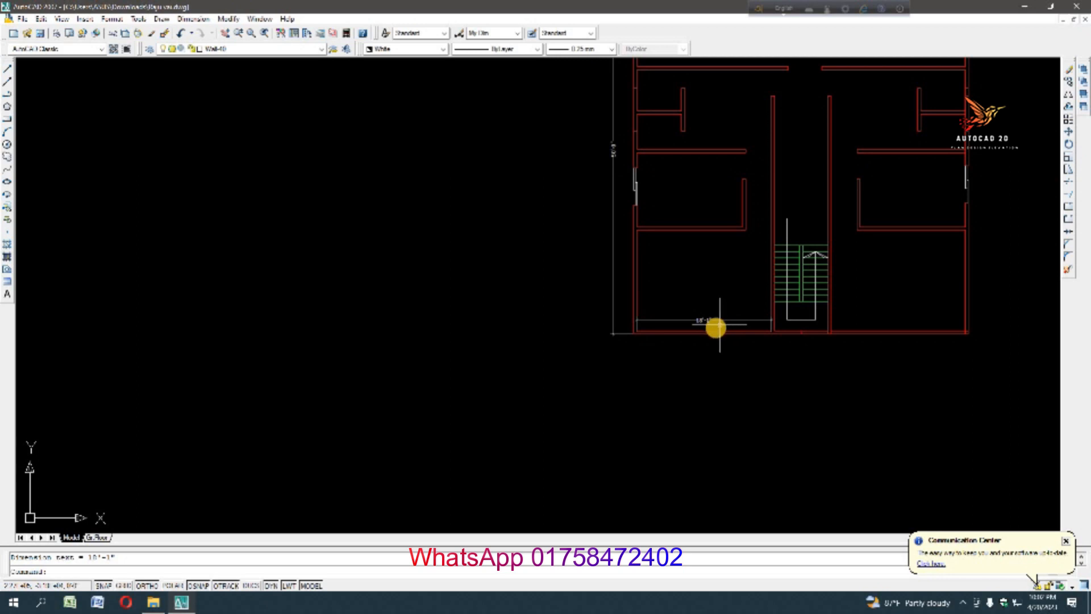
drag(716, 324, 687, 309)
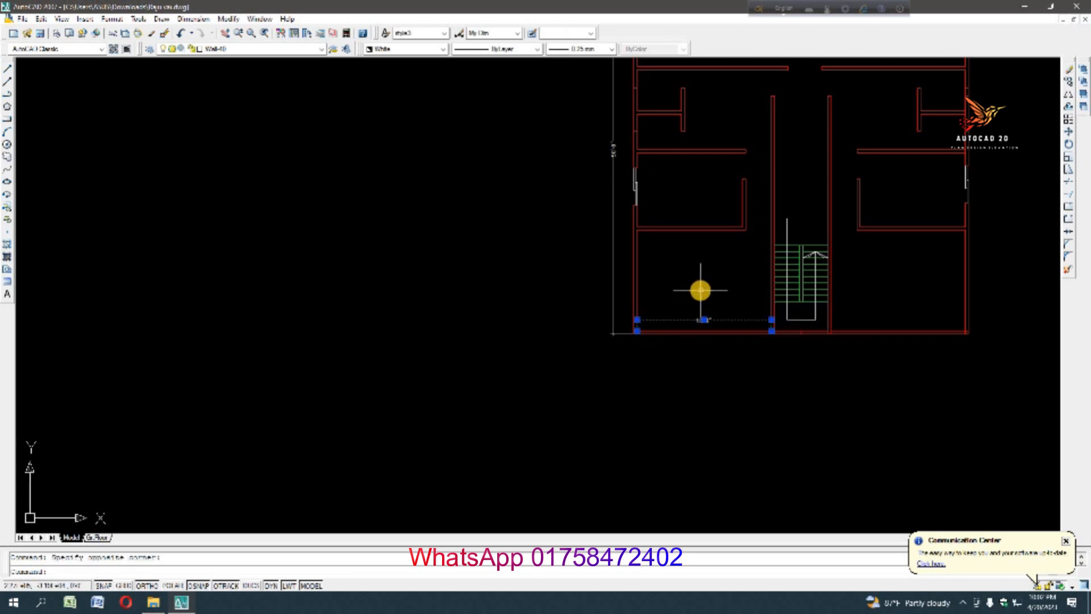
key(Delete)
Offset the outer faces of both staircase side walls 5' outward into the lower-left and lower-right rooms
scroll(748, 307, down, 2)
scroll(748, 306, up, 1)
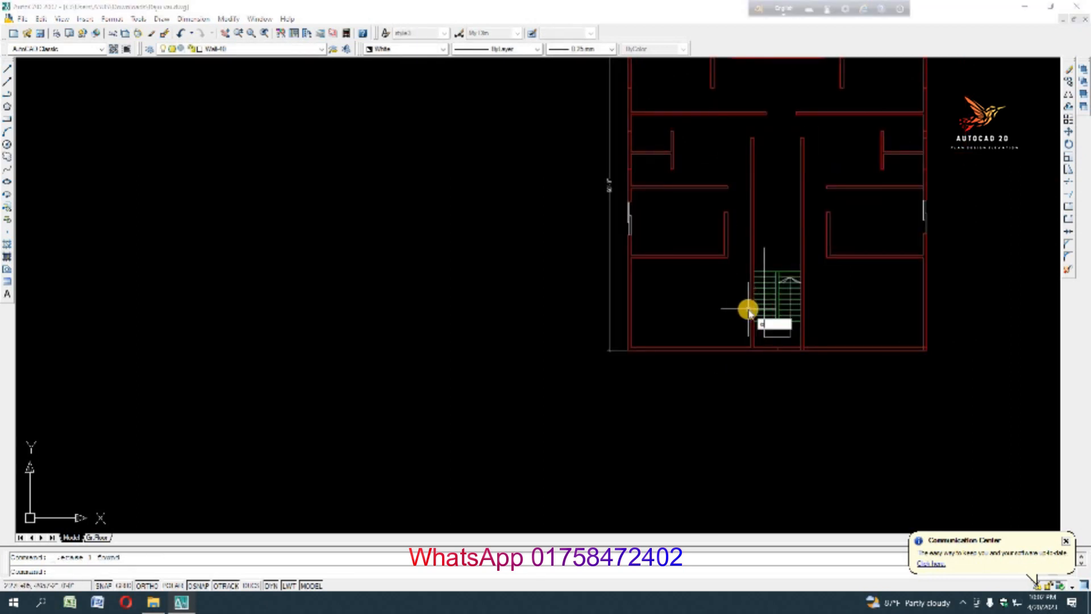
key(Return)
text(5')
key(Return)
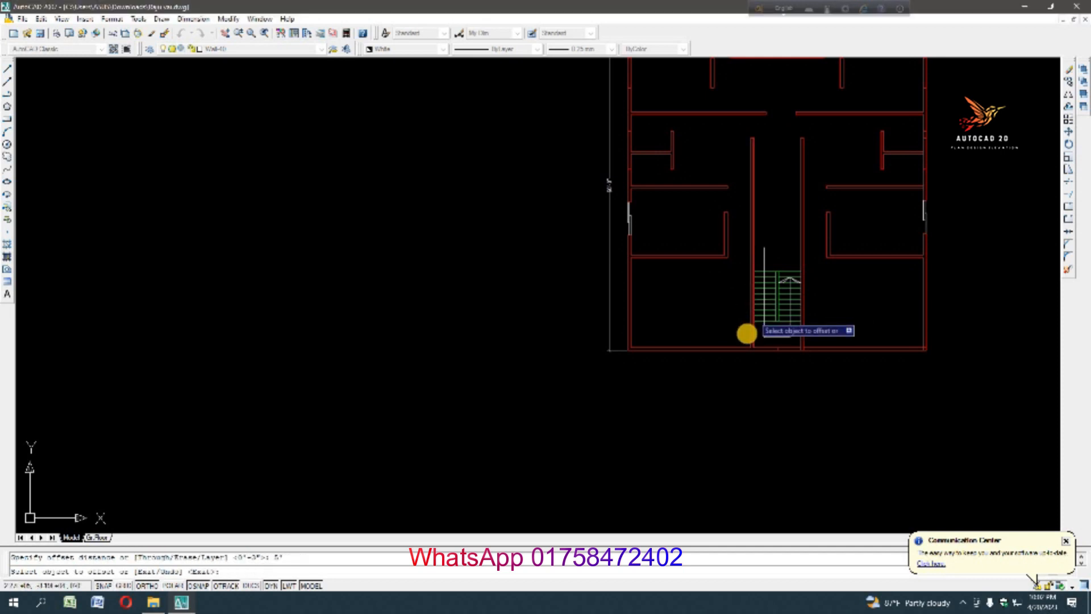
scroll(750, 318, up, 3)
click(753, 322)
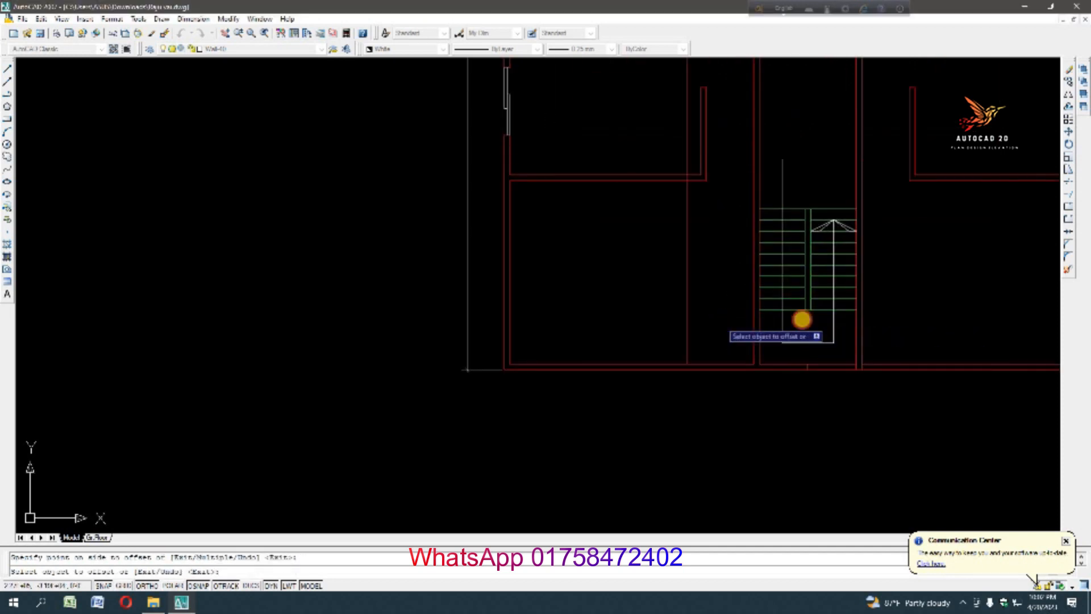
click(926, 307)
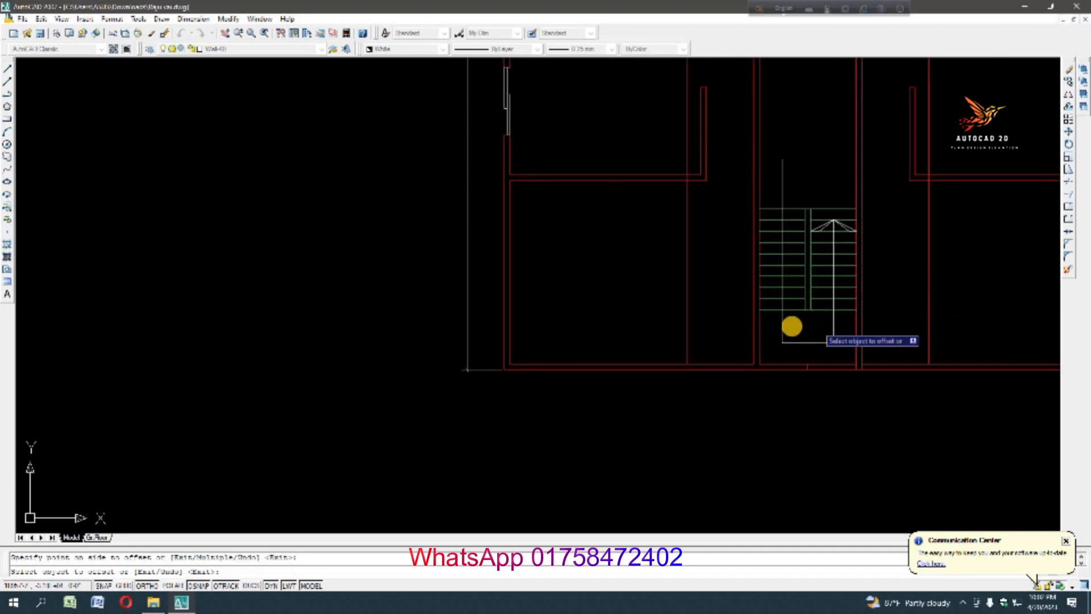
key(Escape)
Offset the vertical partition lines in the lower-left and lower-right rooms 5" away from the staircase to give them wall thickness
text(o)
key(Return)
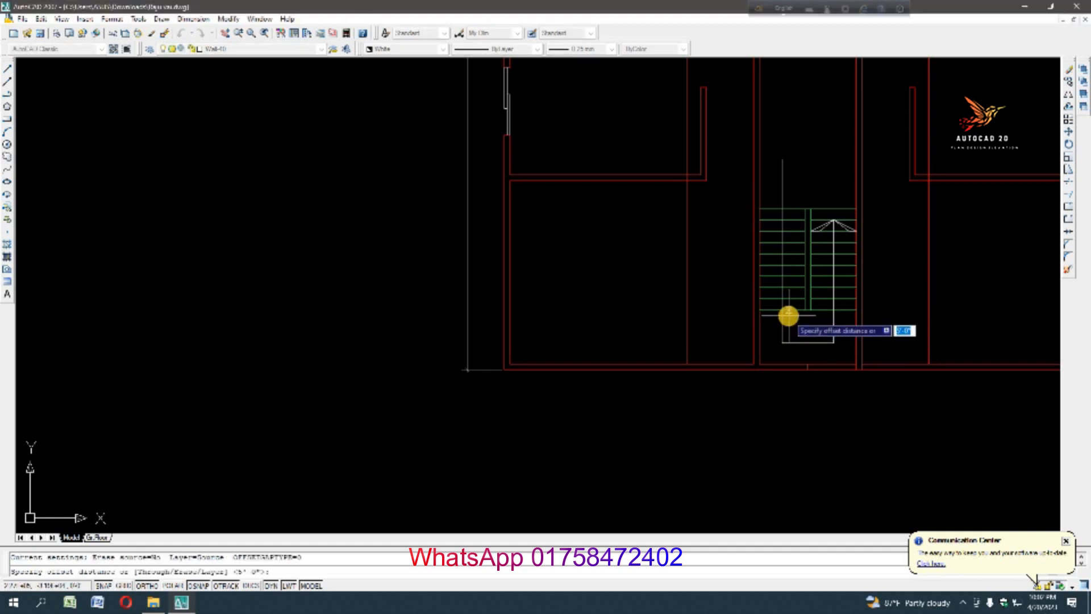
text(5)
key(Return)
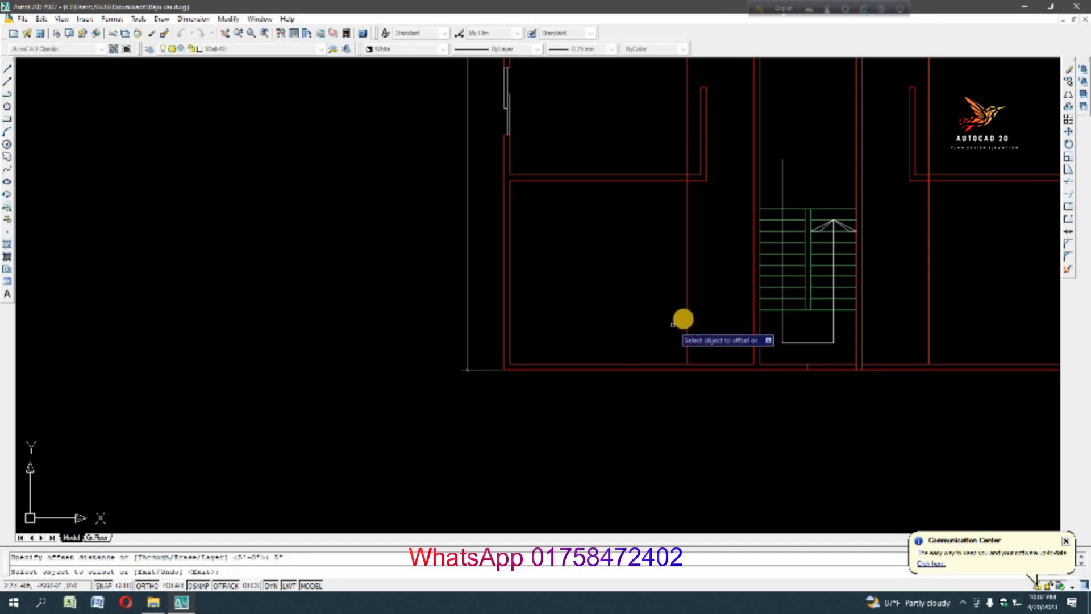
click(687, 316)
click(675, 318)
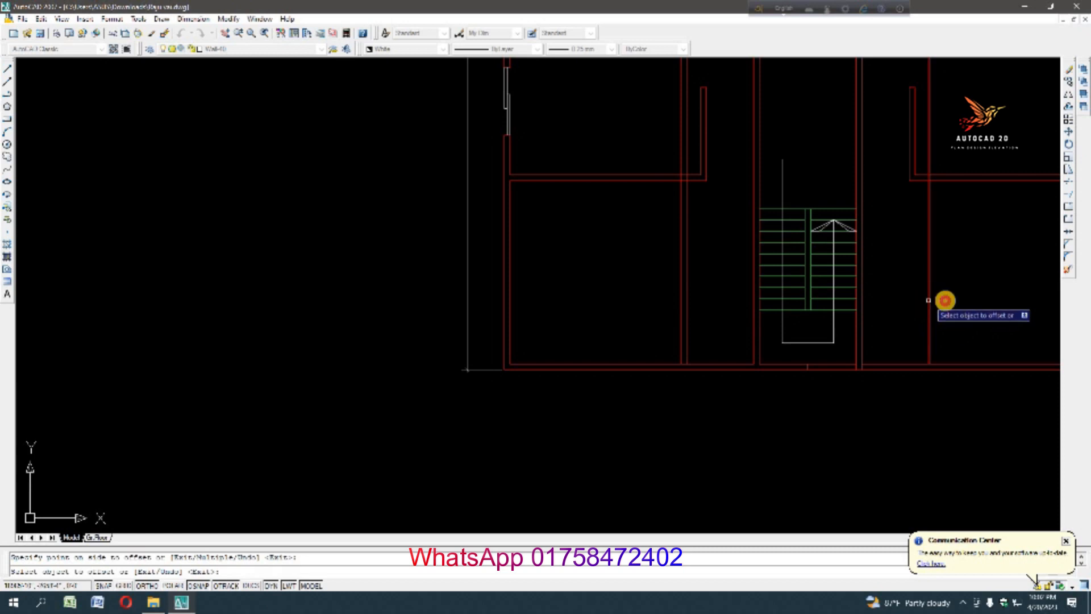
scroll(739, 339, down, 2)
key(Escape)
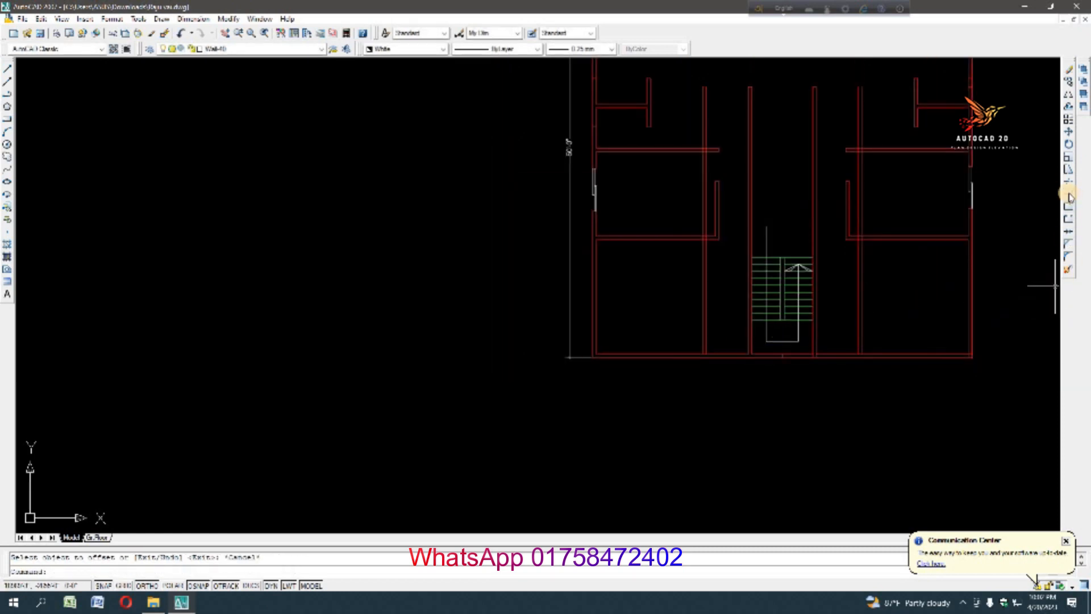
Extend the new vertical partition lines down to the outer face of the bottom wall
click(1069, 196)
key(Return)
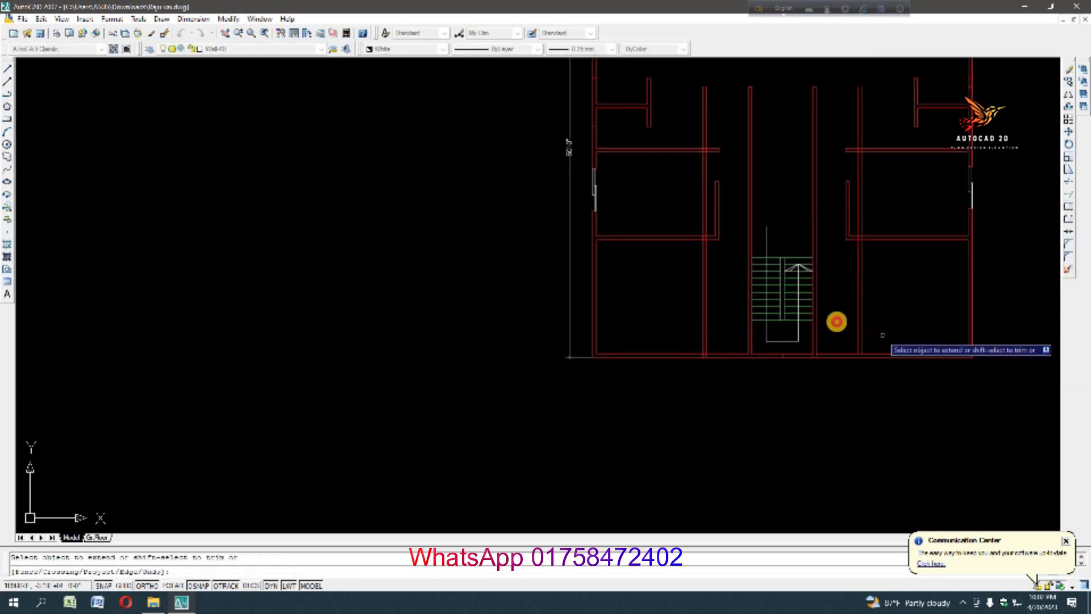
key(Escape)
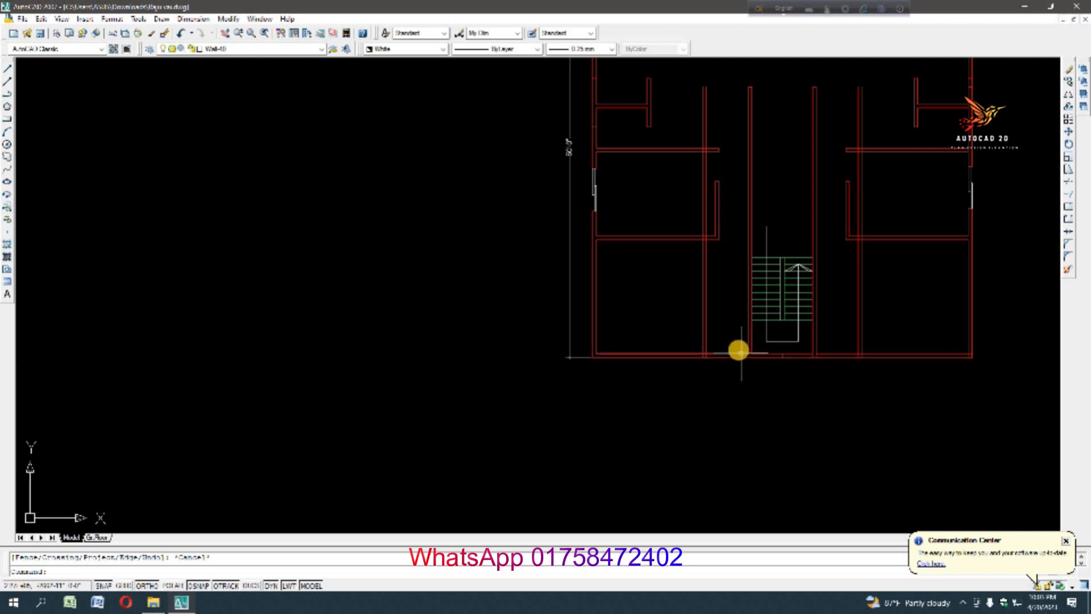
Offset the bottom wall's inner face lines 7' upward in both lower rooms
text(o)
key(Return)
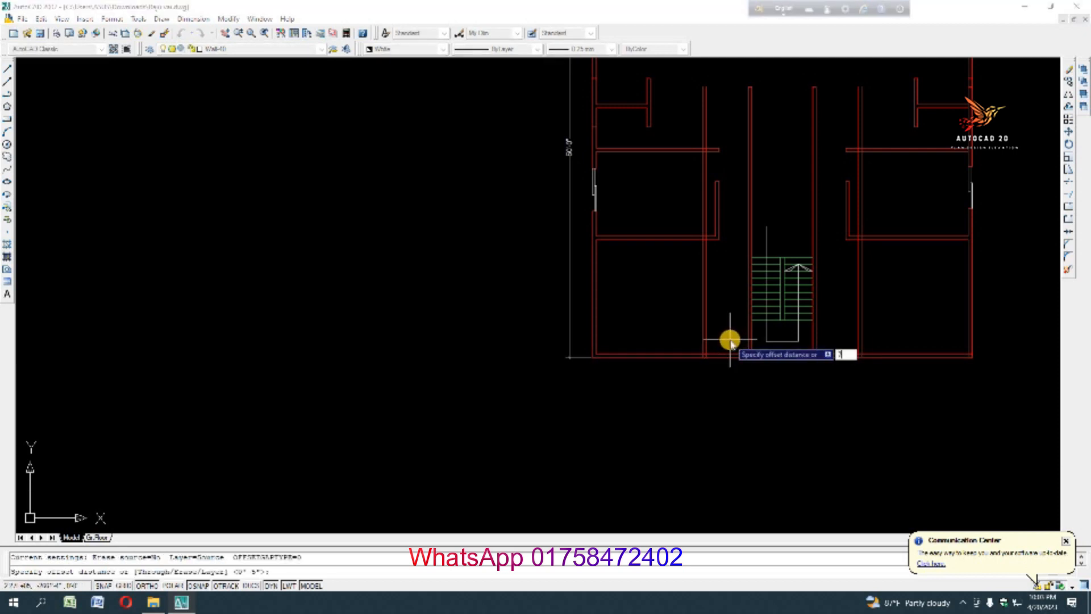
text(7')
key(Return)
click(838, 353)
click(836, 335)
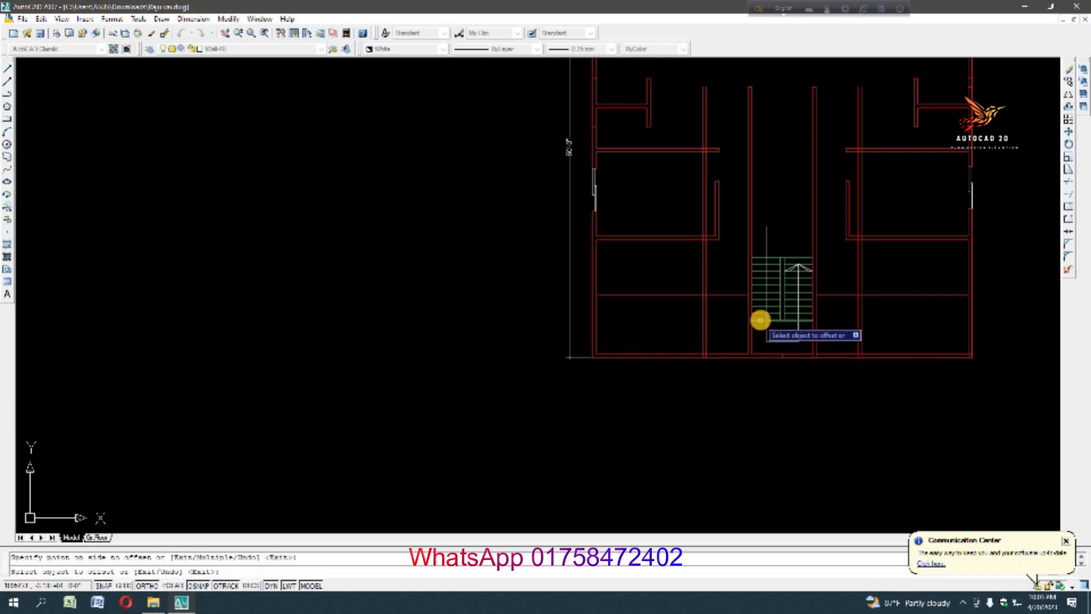
Offset the two new horizontal lines 5" upward to form cross walls on both sides of the staircase
key(Escape)
text(o)
key(Return)
text(5)
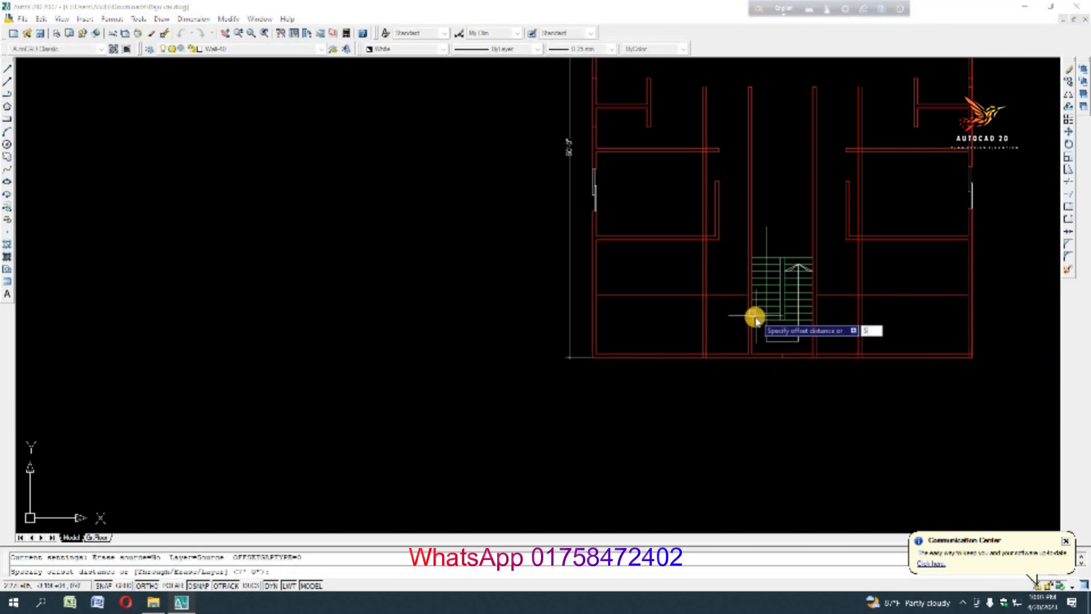
key(Return)
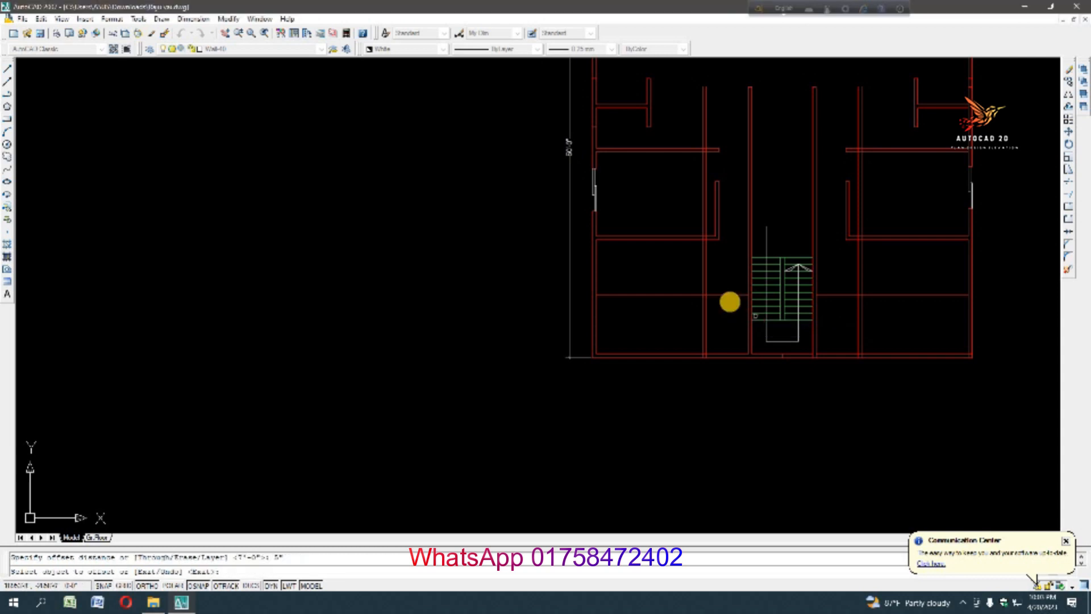
click(872, 295)
key(Escape)
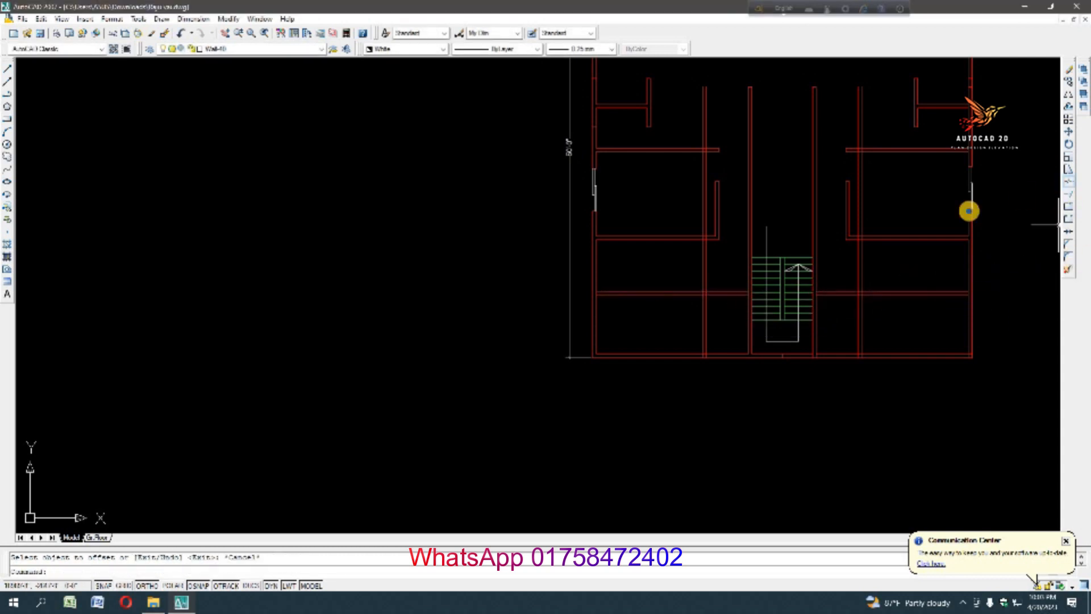
Trim the cross walls and vertical partitions where they run past each other, forming a small room on each side of the staircase
right_click(969, 211)
click(834, 253)
click(901, 278)
click(919, 278)
click(901, 316)
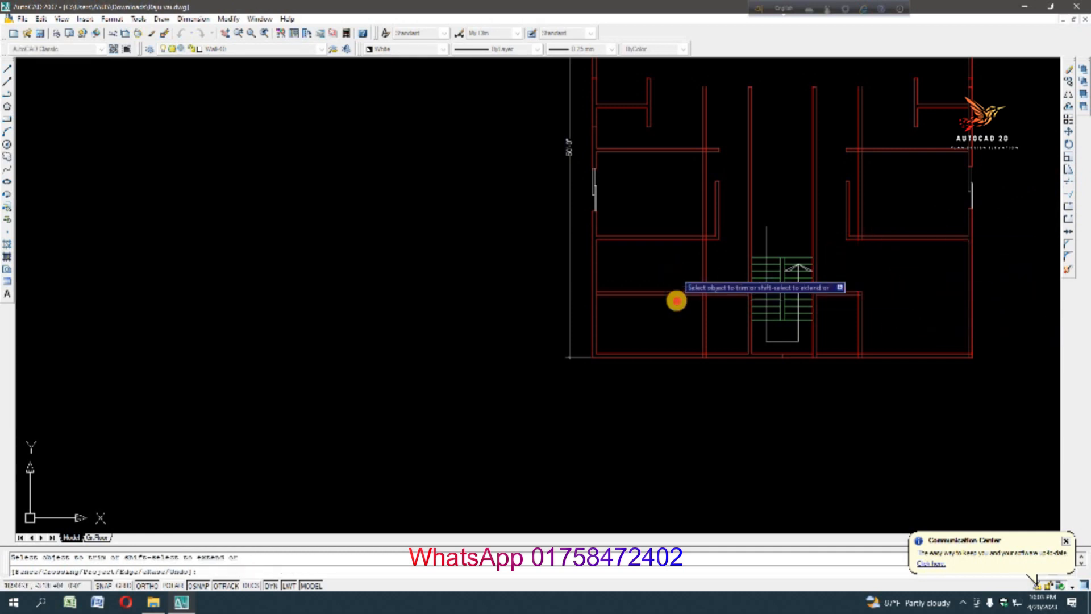
click(676, 273)
click(677, 310)
click(670, 266)
click(749, 276)
key(Escape)
Erase the leftover vertical partition segments crossing the middle-left and middle-right rooms
click(708, 164)
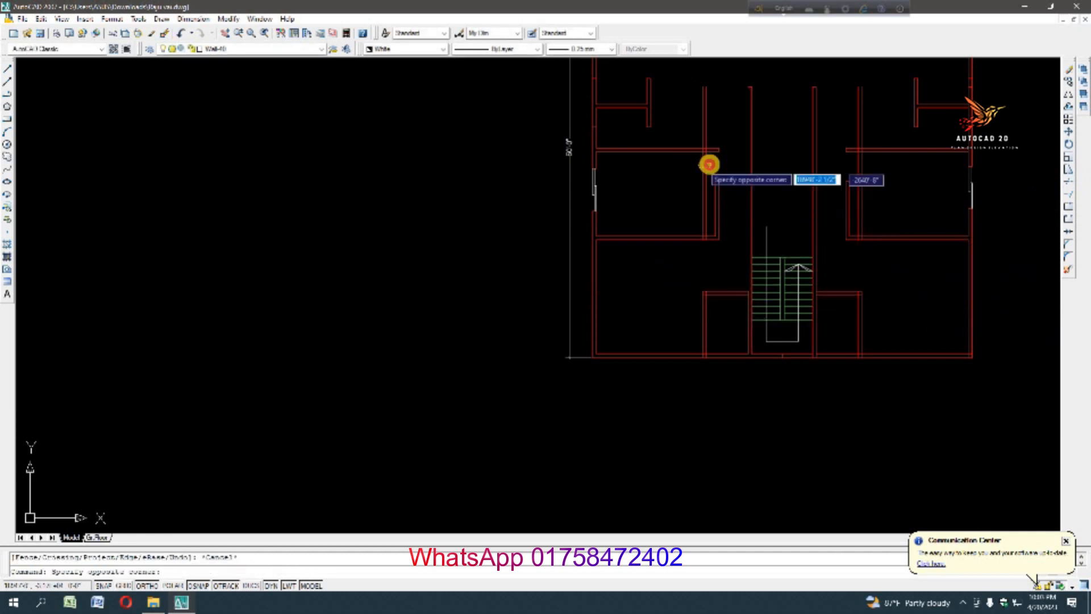
click(692, 163)
click(873, 176)
click(851, 161)
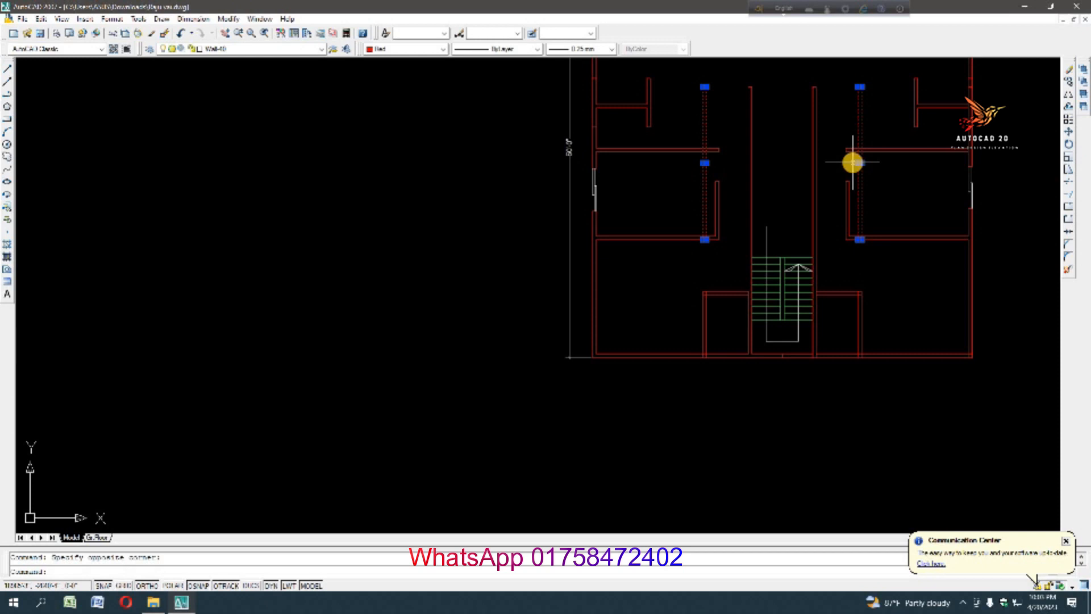
key(Delete)
Offset the lower face of each small room's upper wall 2.5' downward to mark the door openings
key(o)
key(Return)
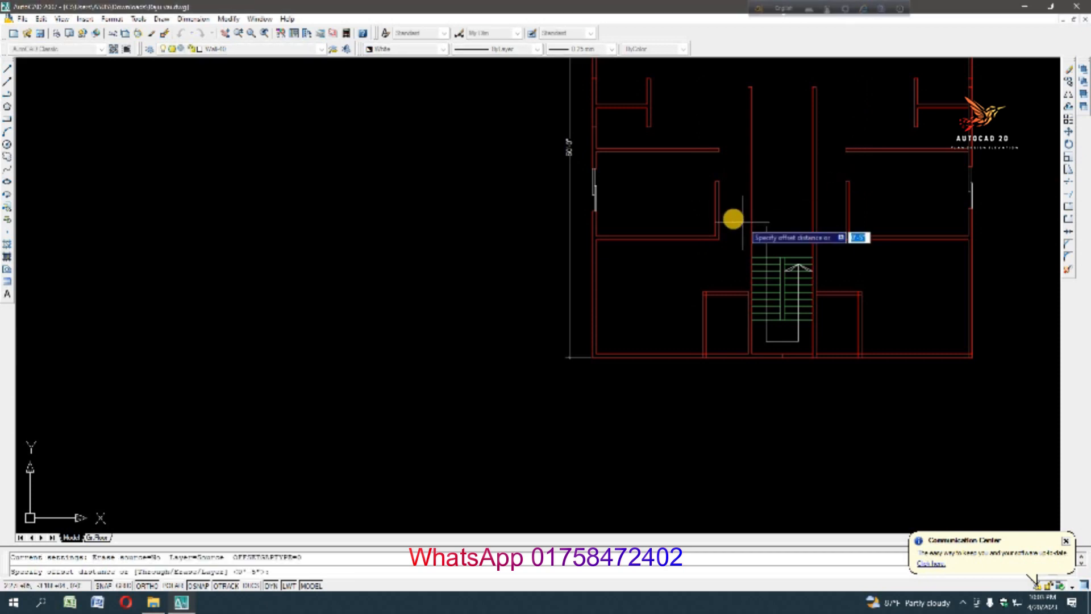
text(2)
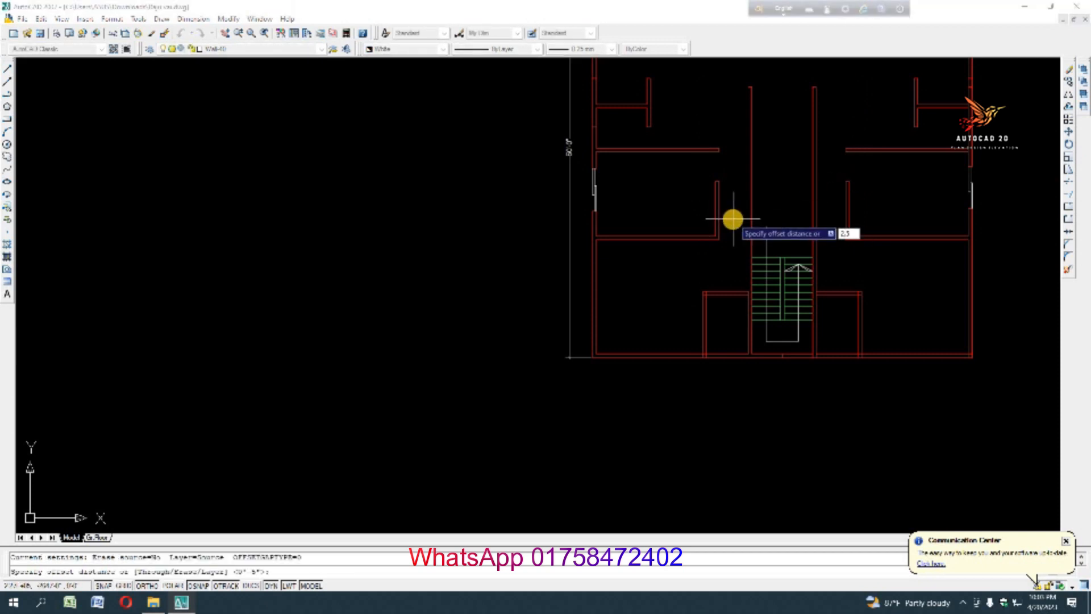
text(.5)
key(Return)
click(717, 294)
click(810, 302)
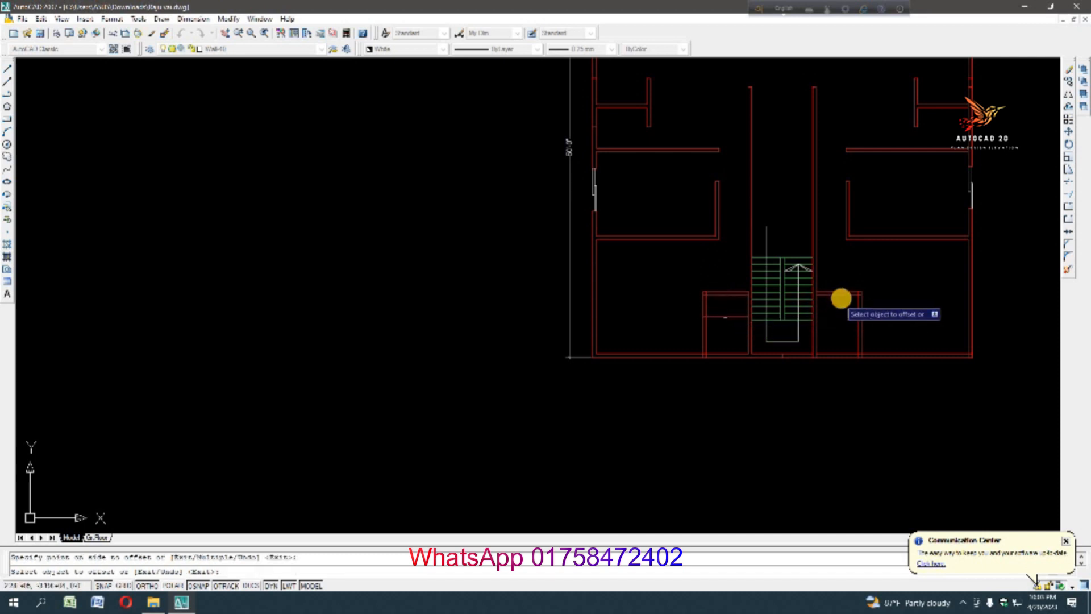
key(Escape)
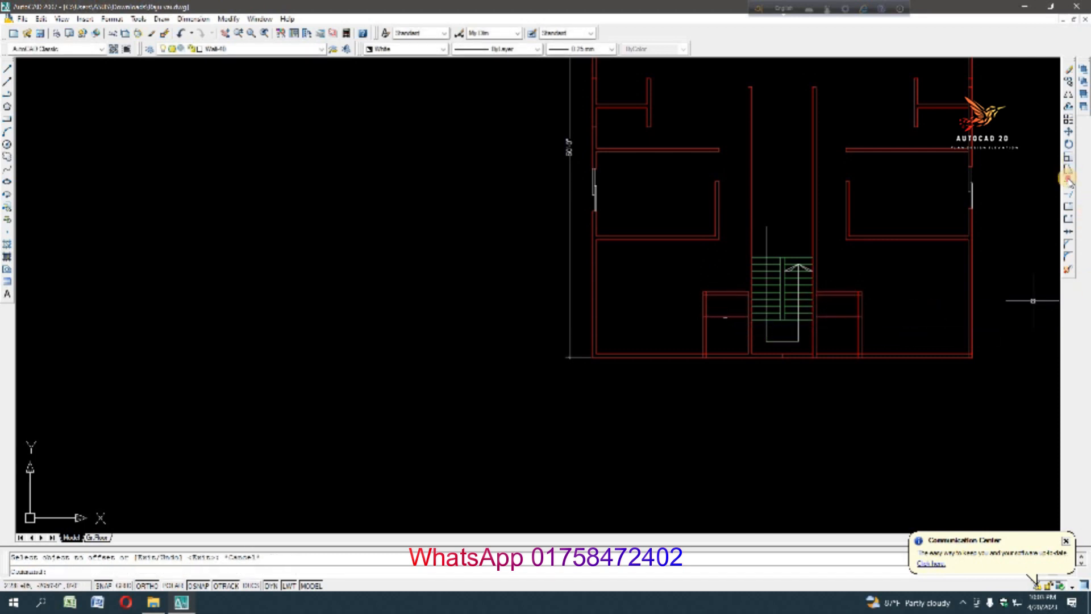
Trim the door openings in the side partitions of both small rooms and remove the surplus marker lines between the walls
click(1069, 180)
right_click(896, 305)
scroll(858, 295, up, 6)
click(839, 309)
click(894, 338)
click(796, 340)
click(813, 405)
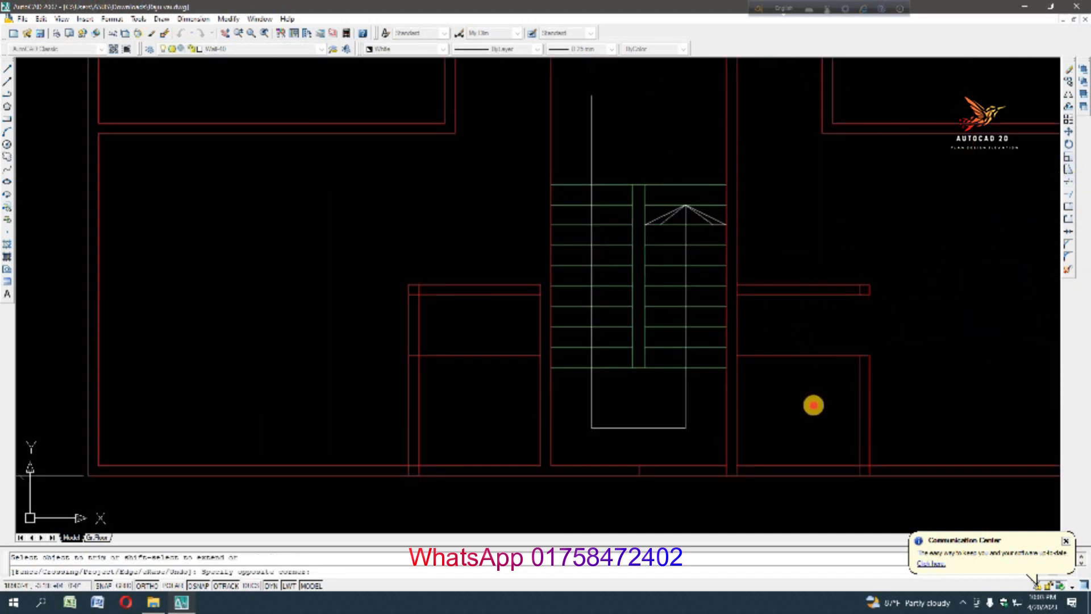
click(385, 308)
click(450, 329)
click(436, 327)
click(479, 390)
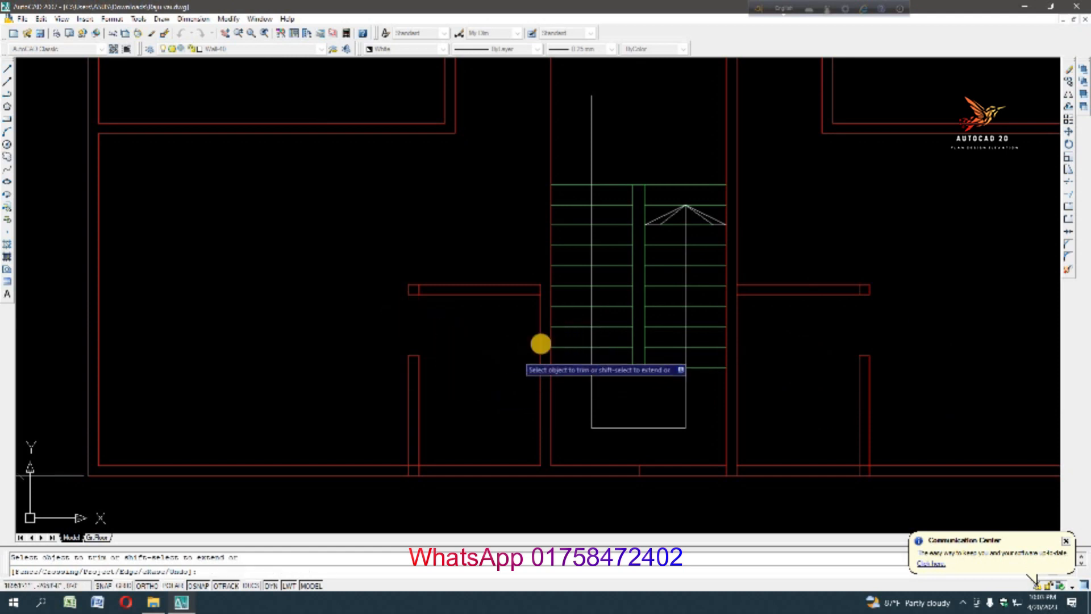
scroll(534, 336, down, 5)
scroll(565, 331, up, 2)
scroll(611, 324, down, 3)
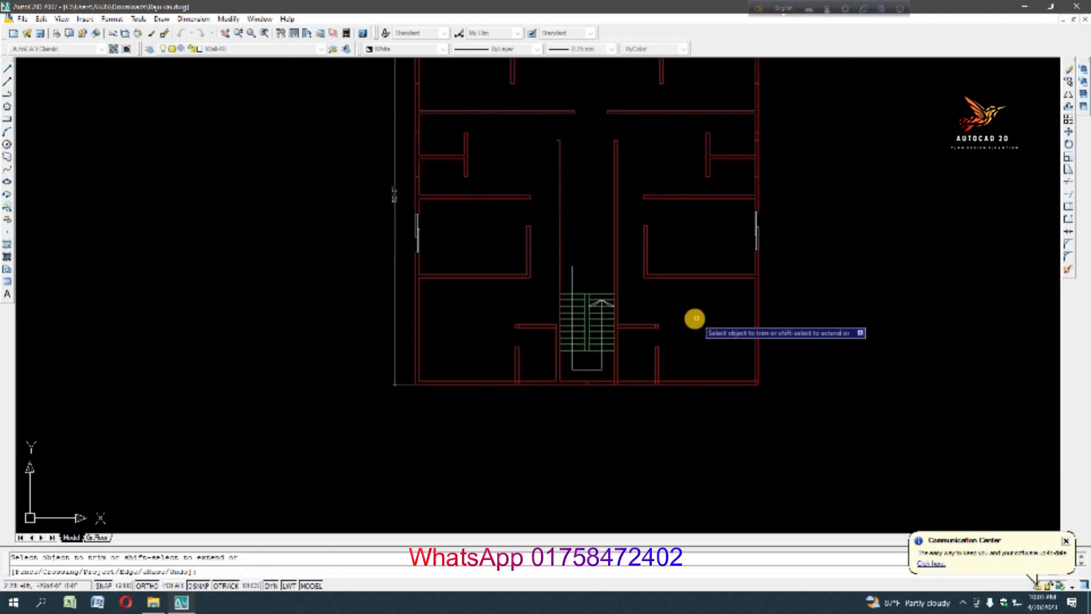
key(Escape)
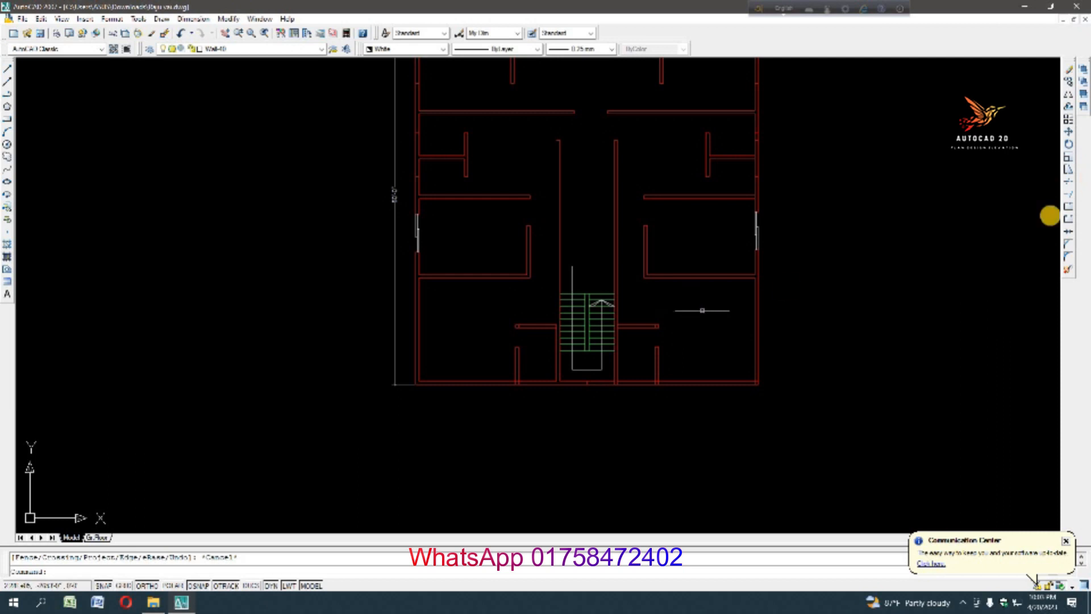
Extend the outer face line of the left staircase wall back up to the wall's upper end
click(1066, 194)
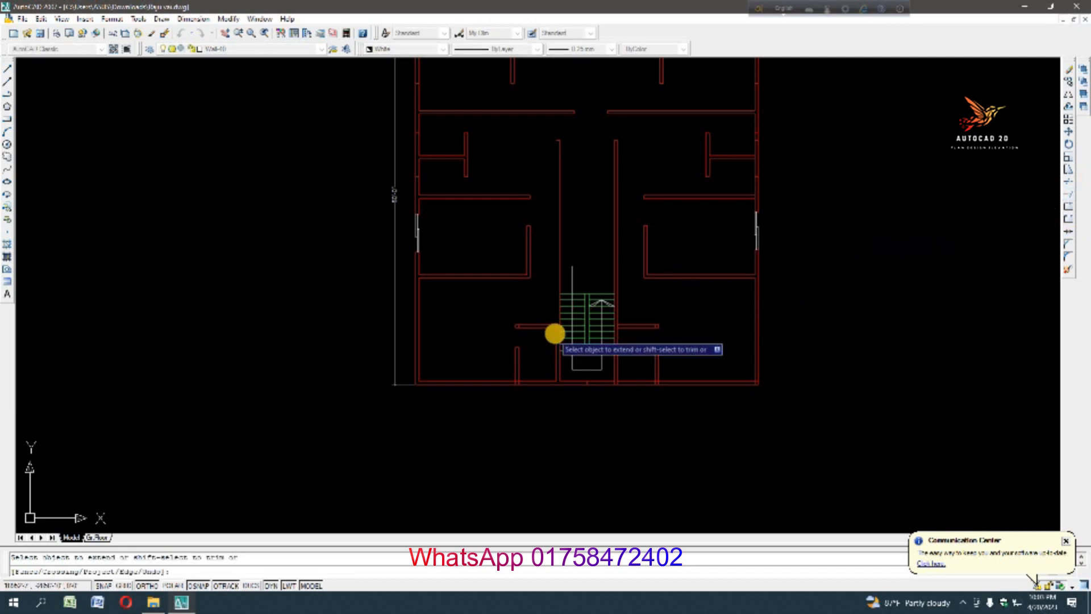
scroll(659, 272, down, 3)
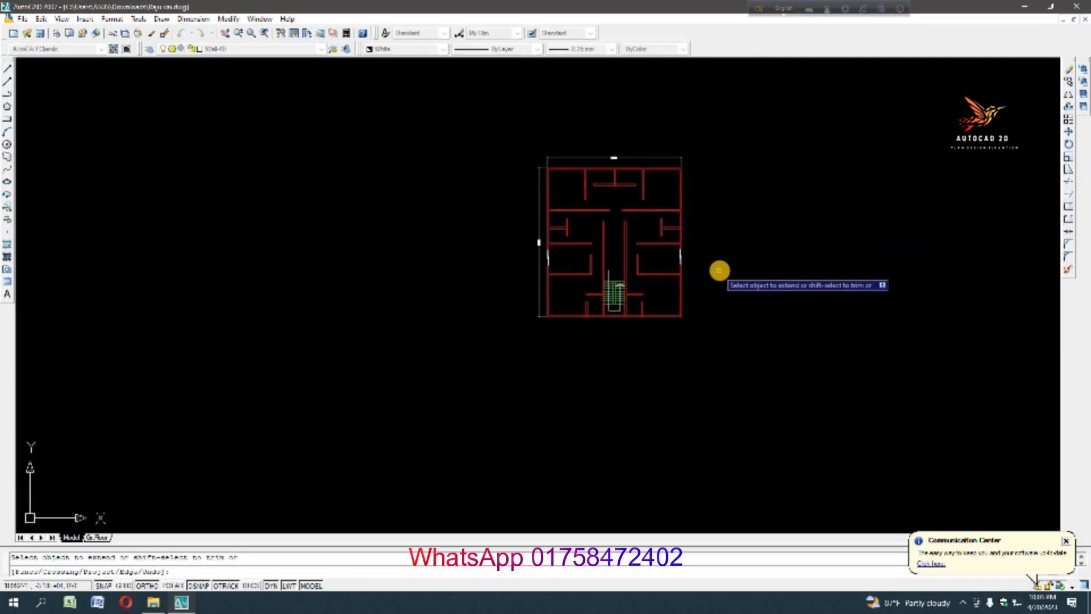
scroll(665, 244, down, 3)
scroll(562, 245, up, 3)
key(Escape)
Offset the bottom wall's inner face lines 2.5' upward in both the lower-left and lower-right rooms
scroll(702, 347, up, 4)
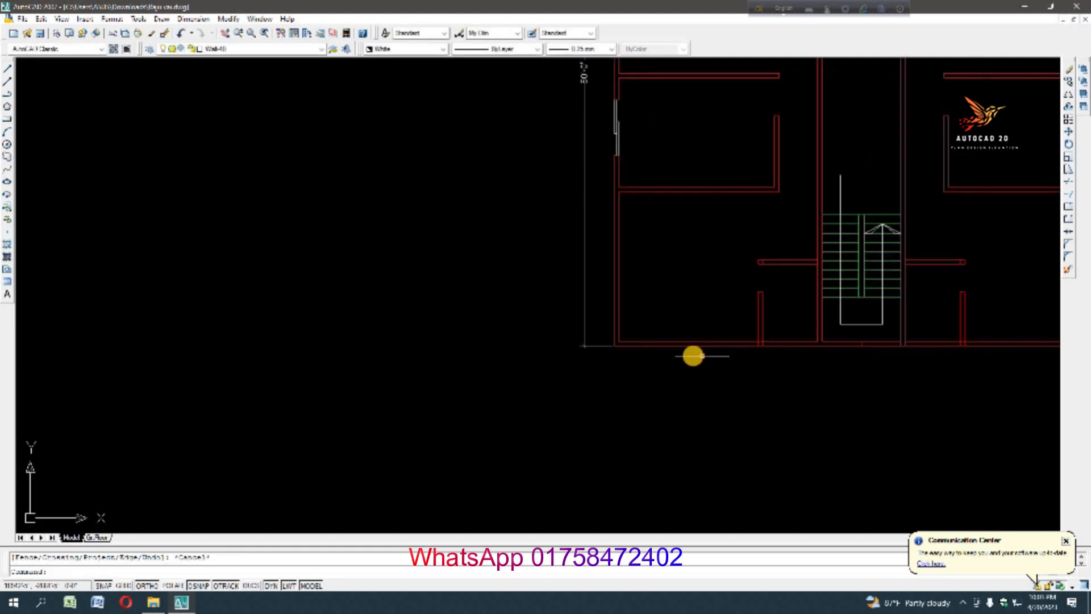
text(o)
key(Return)
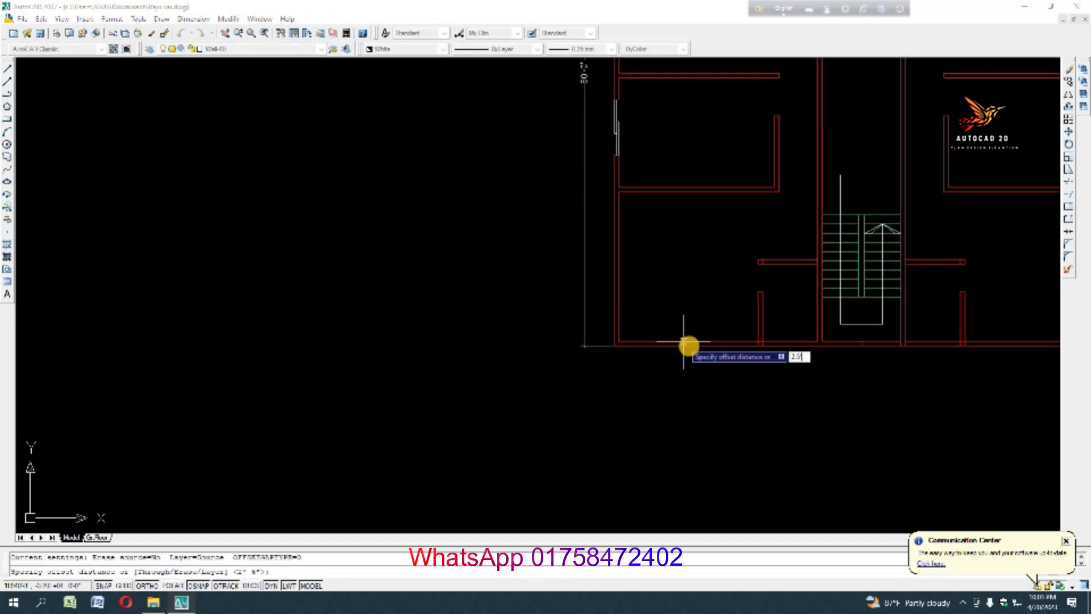
text(2.5)
key(Return)
click(721, 341)
click(716, 326)
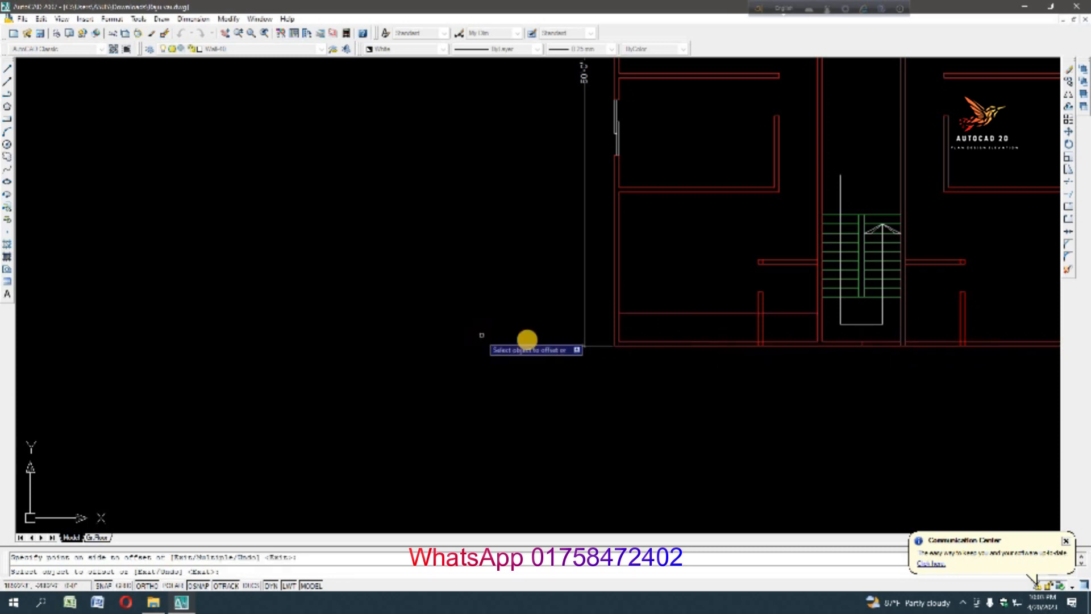
scroll(526, 339, down, 2)
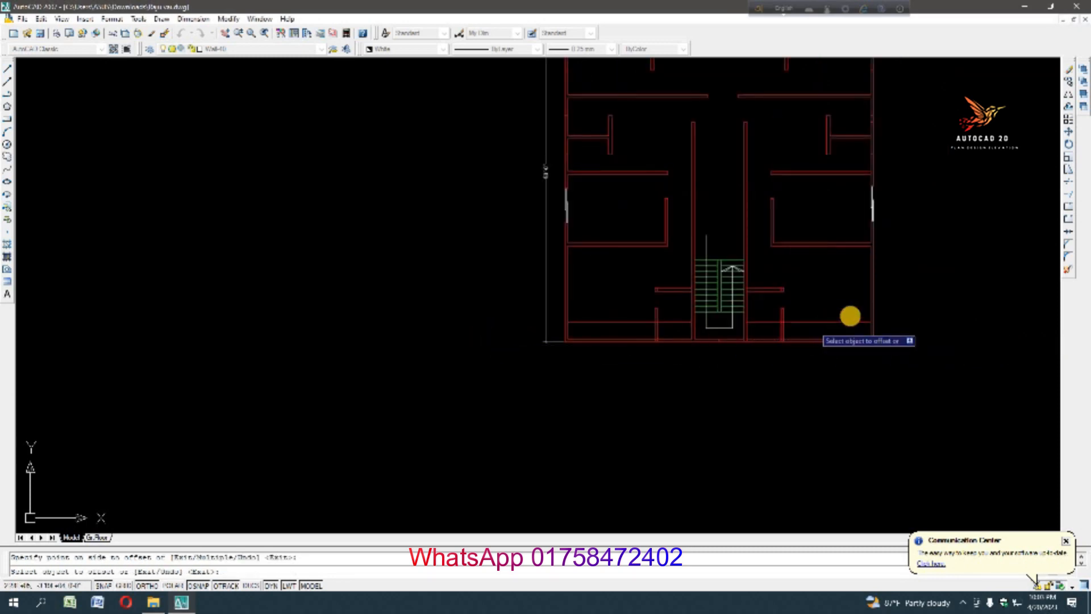
scroll(653, 343, up, 2)
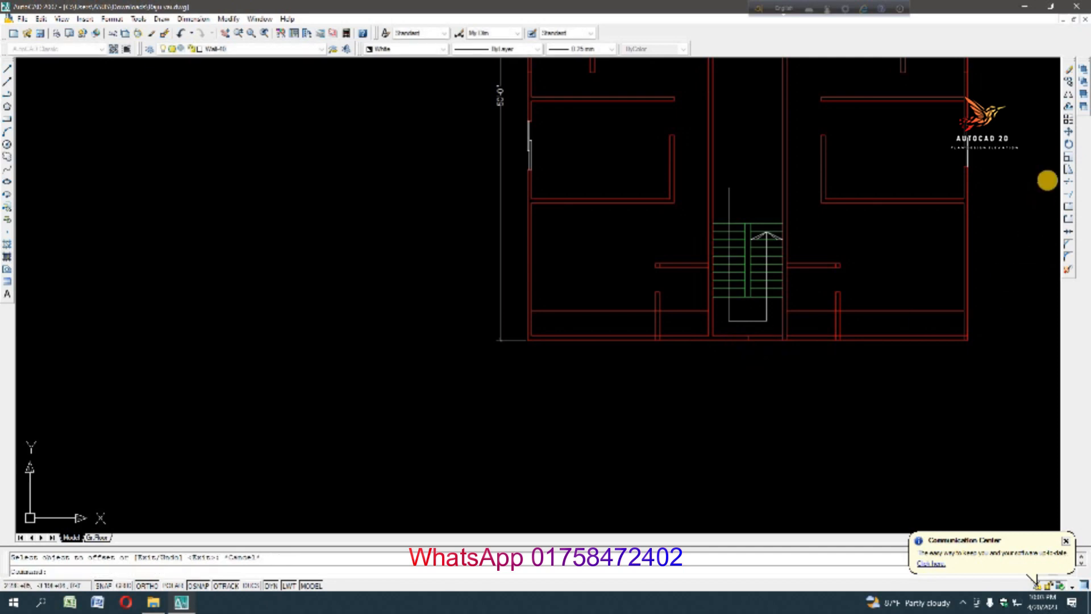
Trim the portions of the new horizontal lines that cross the small rooms beside the staircase
click(1068, 181)
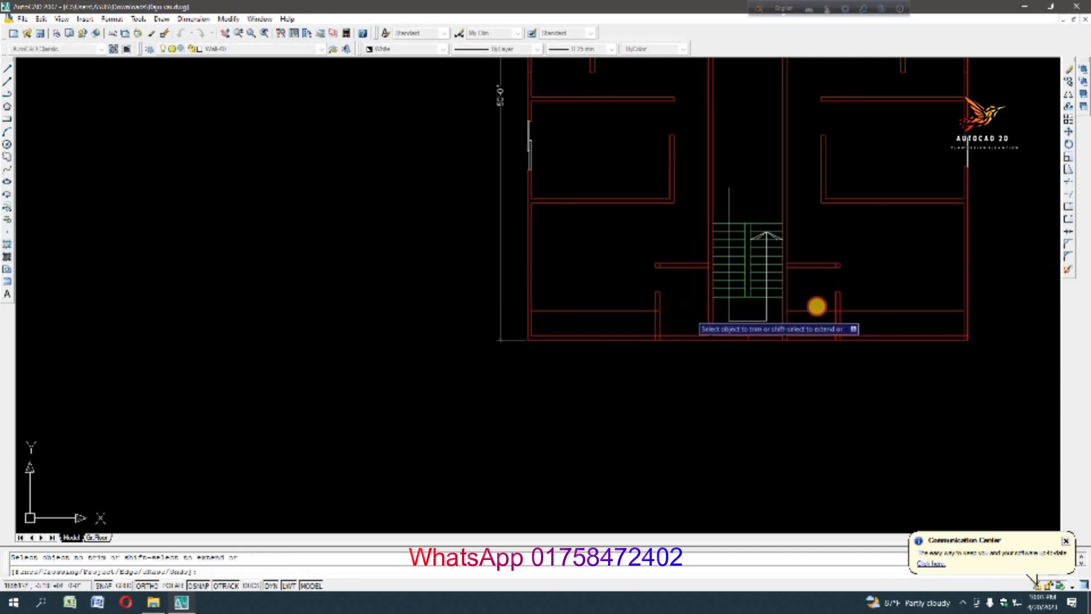
scroll(781, 366, down, 2)
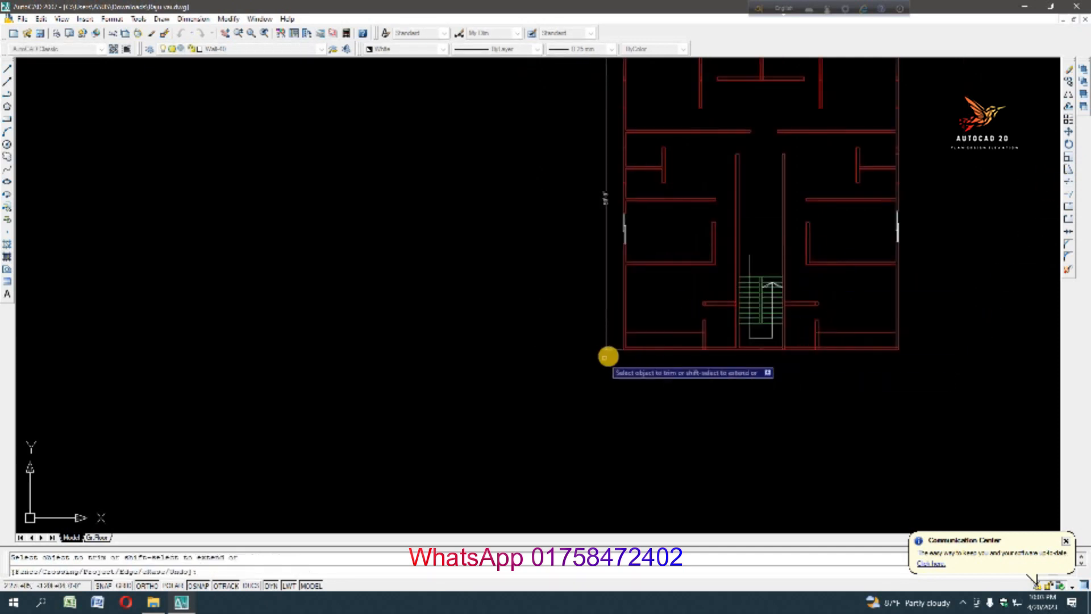
scroll(623, 343, up, 2)
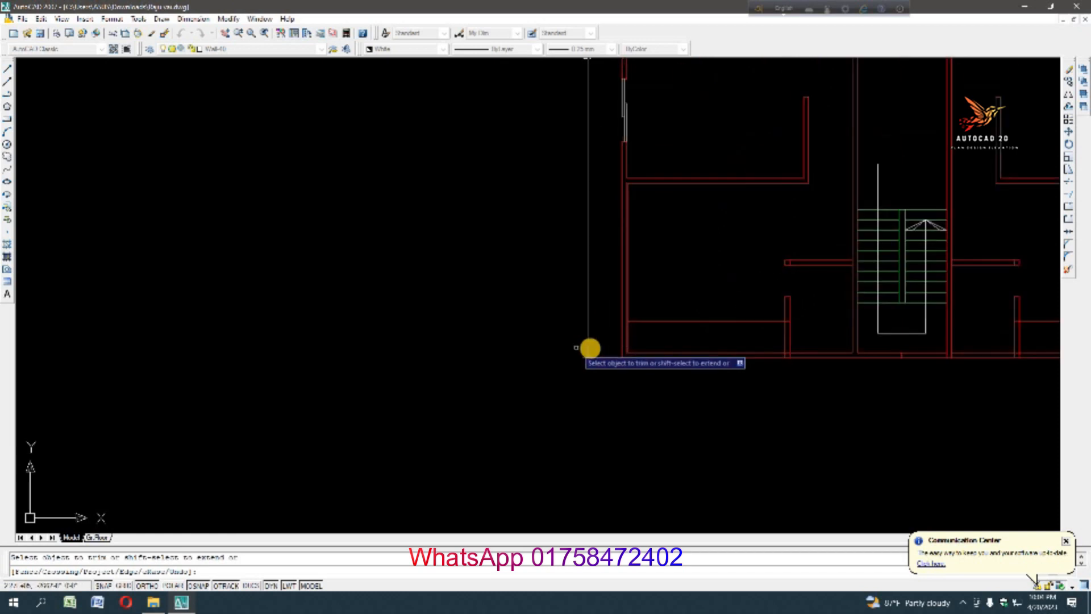
scroll(572, 352, down, 2)
scroll(625, 346, up, 3)
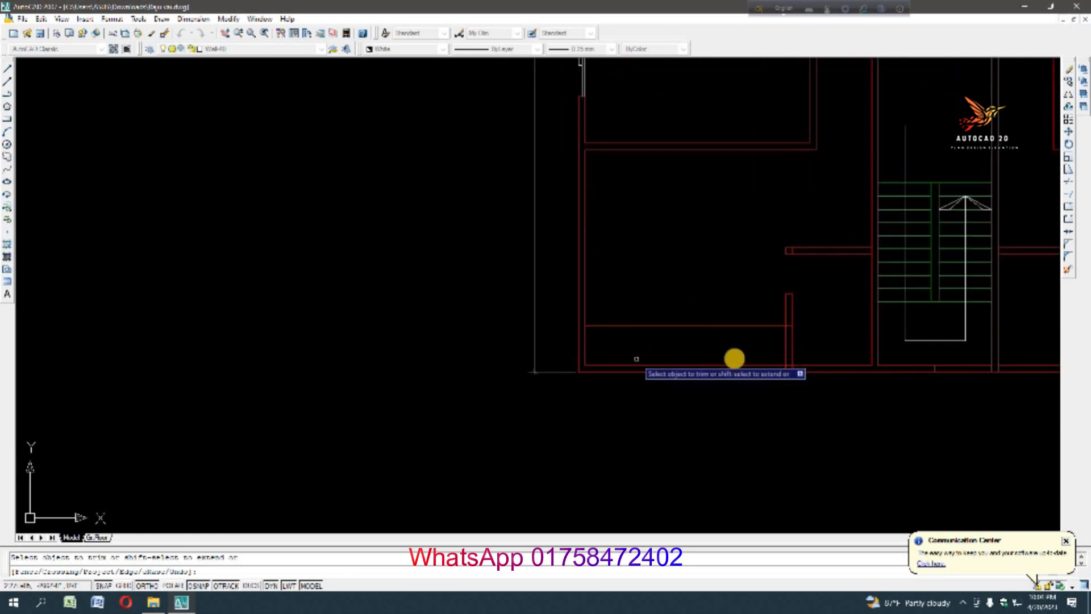
scroll(782, 358, down, 2)
scroll(753, 357, up, 2)
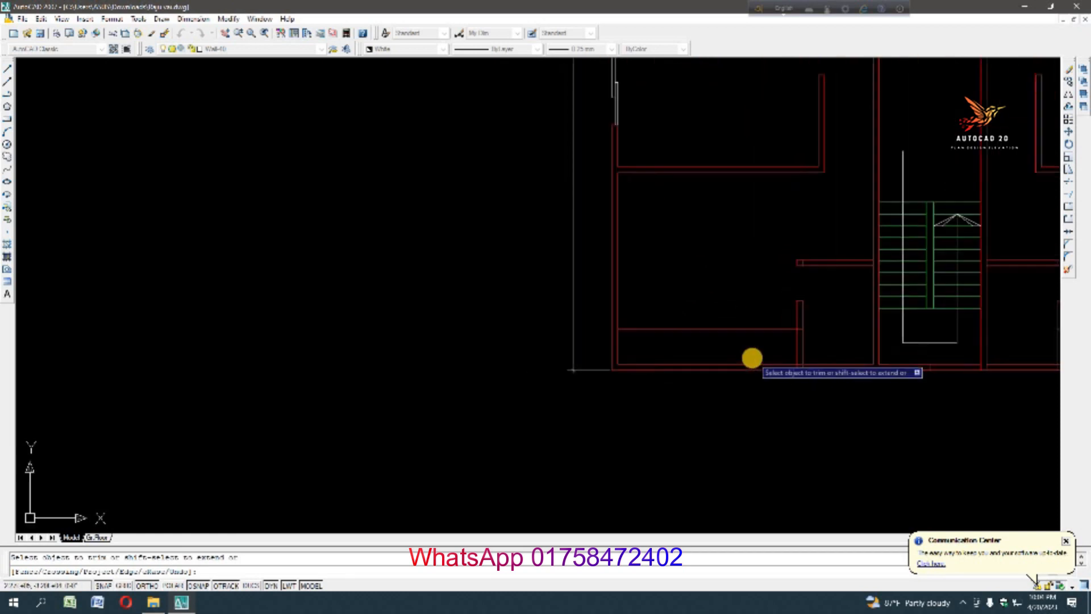
key(Escape)
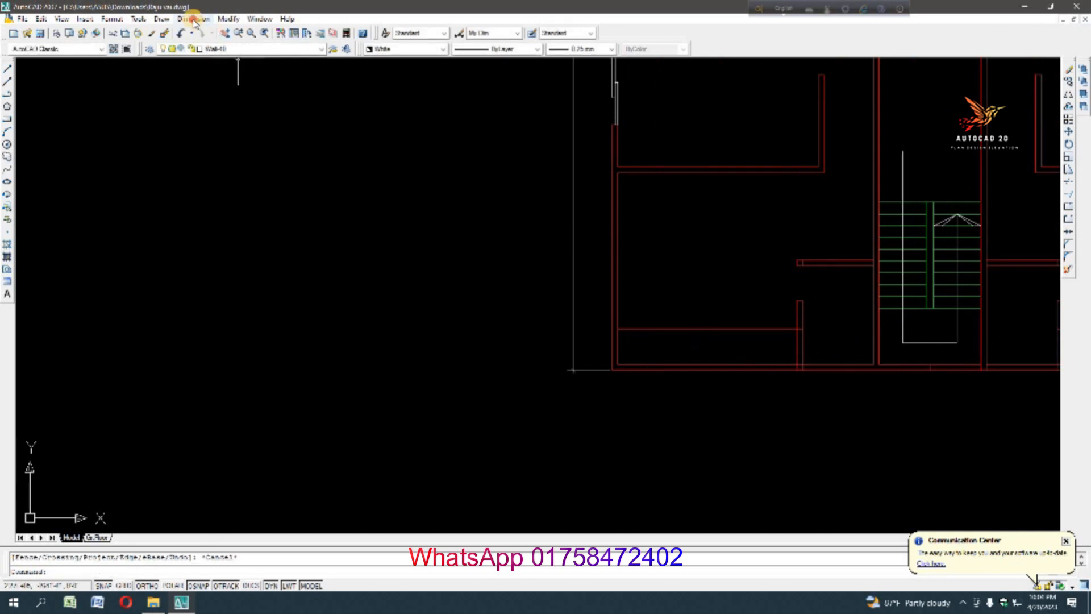
Measure the lower-left room's clear width from the left wall's inner face to the small room's partition with a linear dimension
click(194, 20)
click(196, 50)
scroll(657, 370, up, 4)
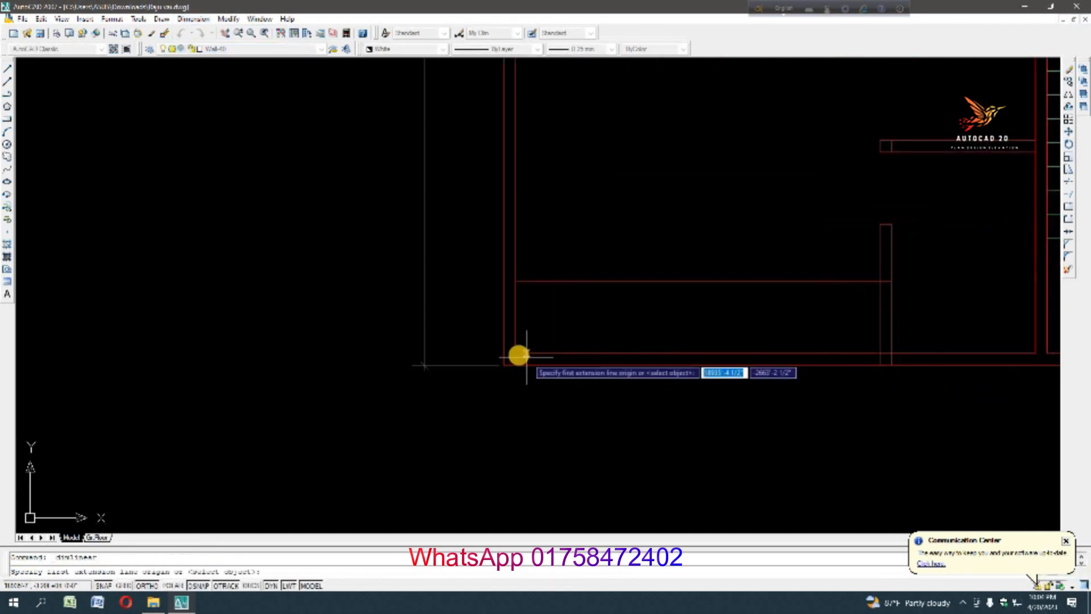
click(526, 356)
click(889, 354)
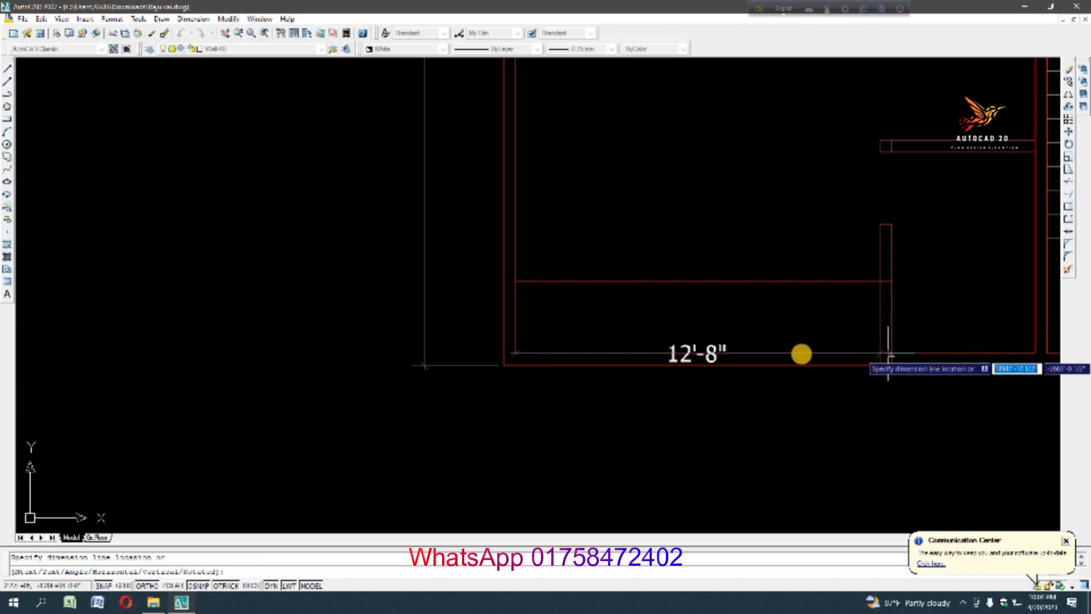
key(Escape)
scroll(707, 356, down, 4)
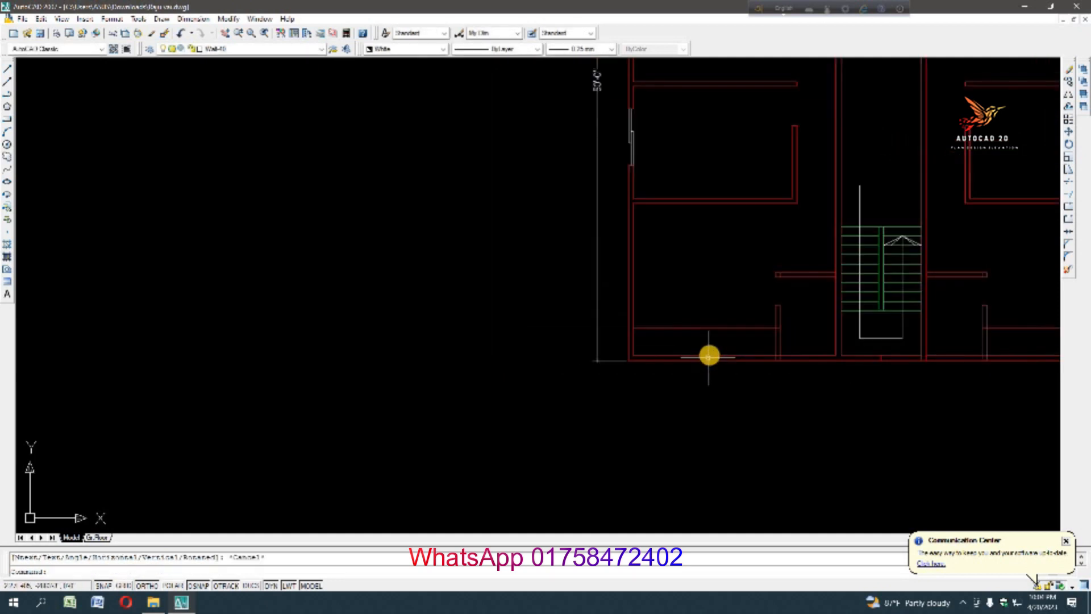
Offset the small room's left partition line and the left outer wall's inner face 2' into the lower-left room
scroll(709, 356, up, 2)
scroll(782, 380, down, 2)
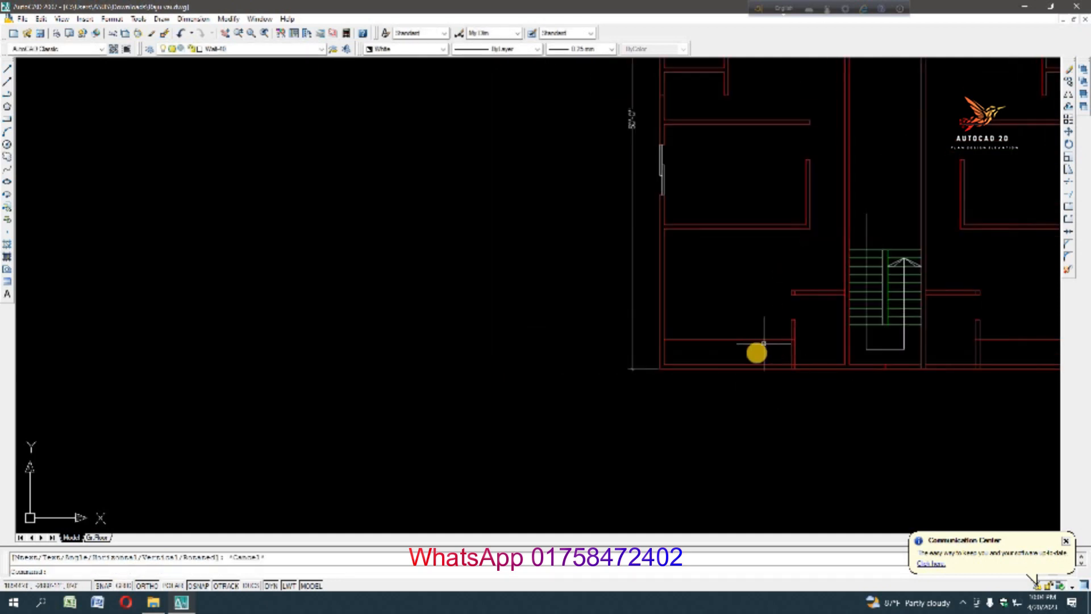
scroll(760, 352, up, 3)
scroll(826, 426, down, 2)
scroll(740, 399, up, 2)
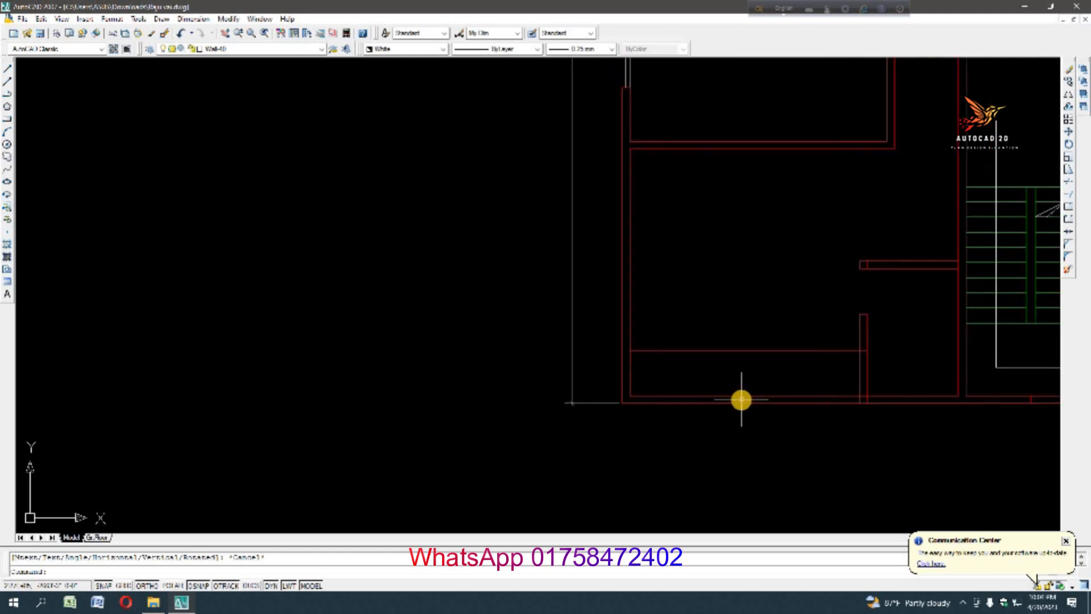
text(o)
key(Return)
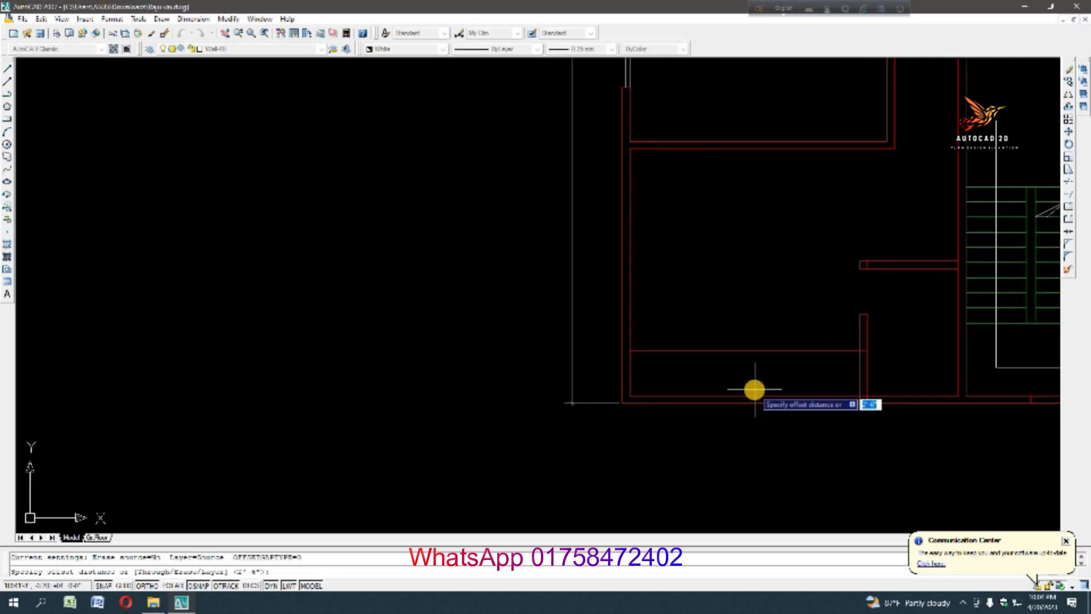
text(2)
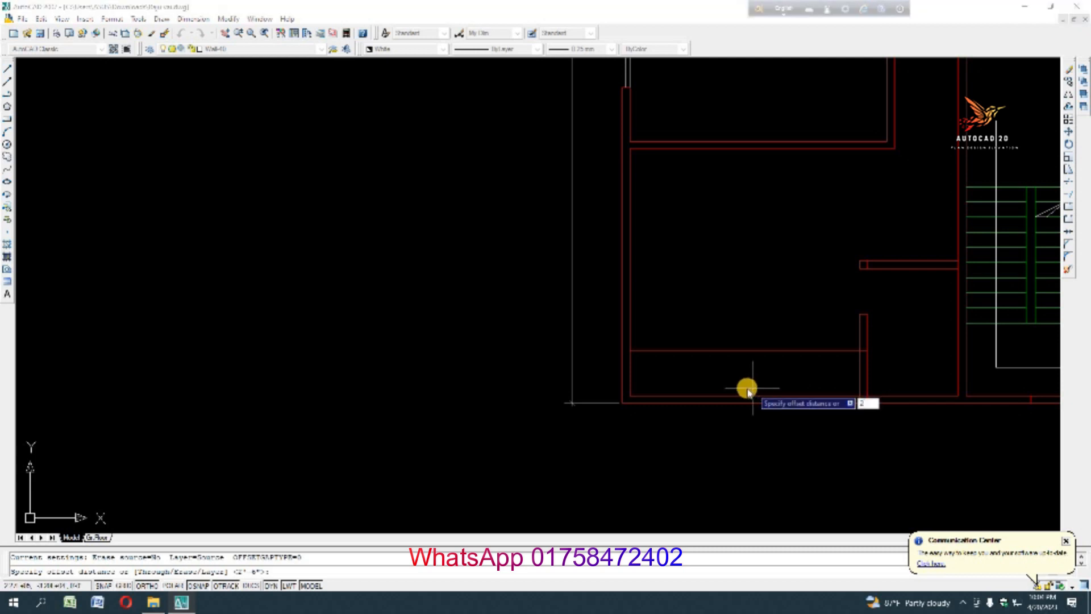
key(Return)
click(861, 378)
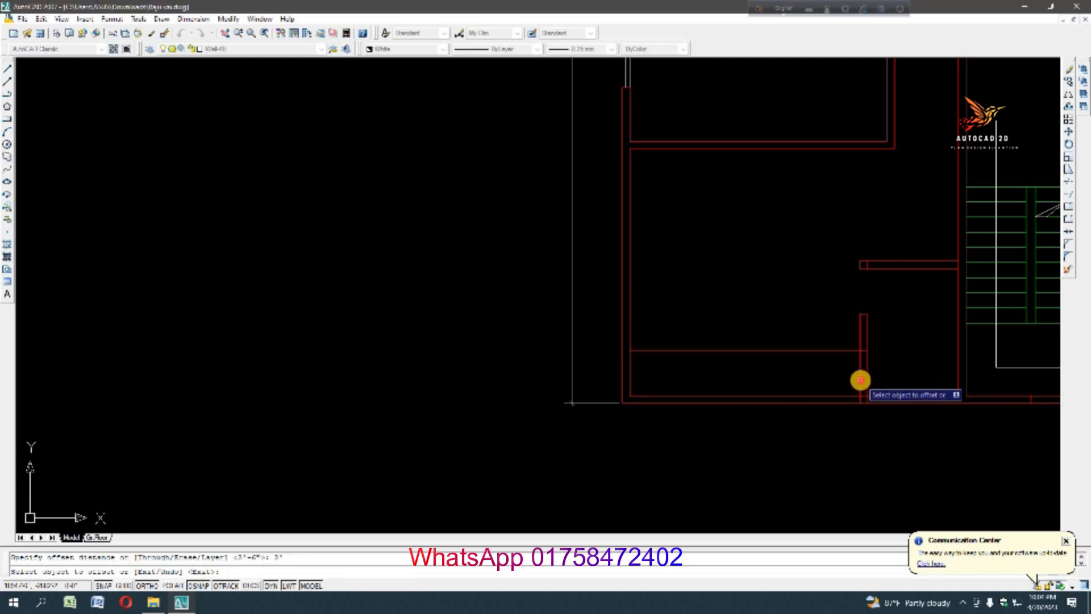
click(795, 376)
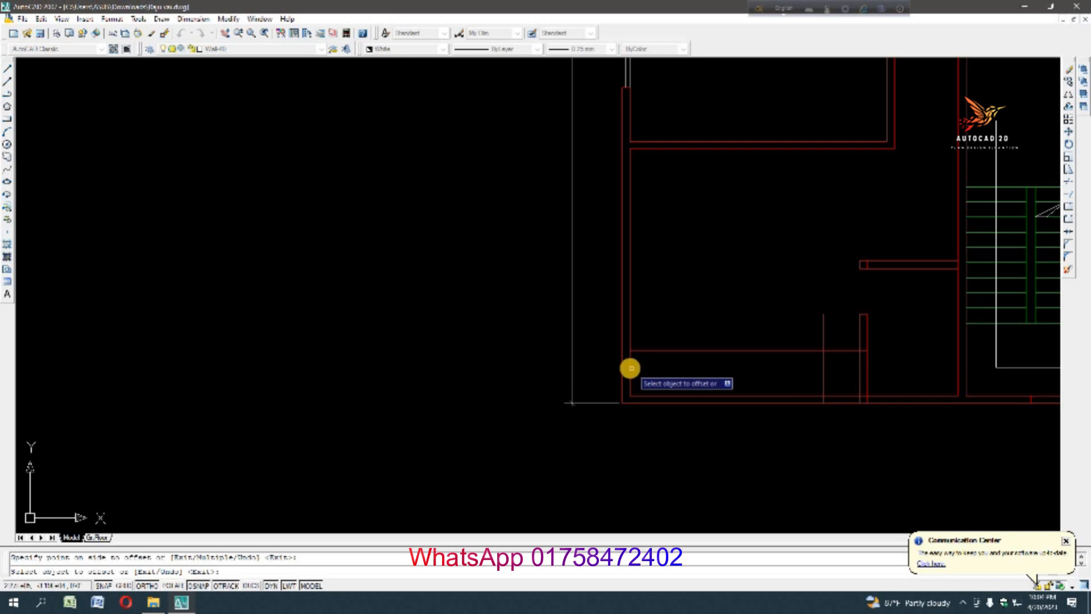
click(629, 368)
click(733, 374)
key(Escape)
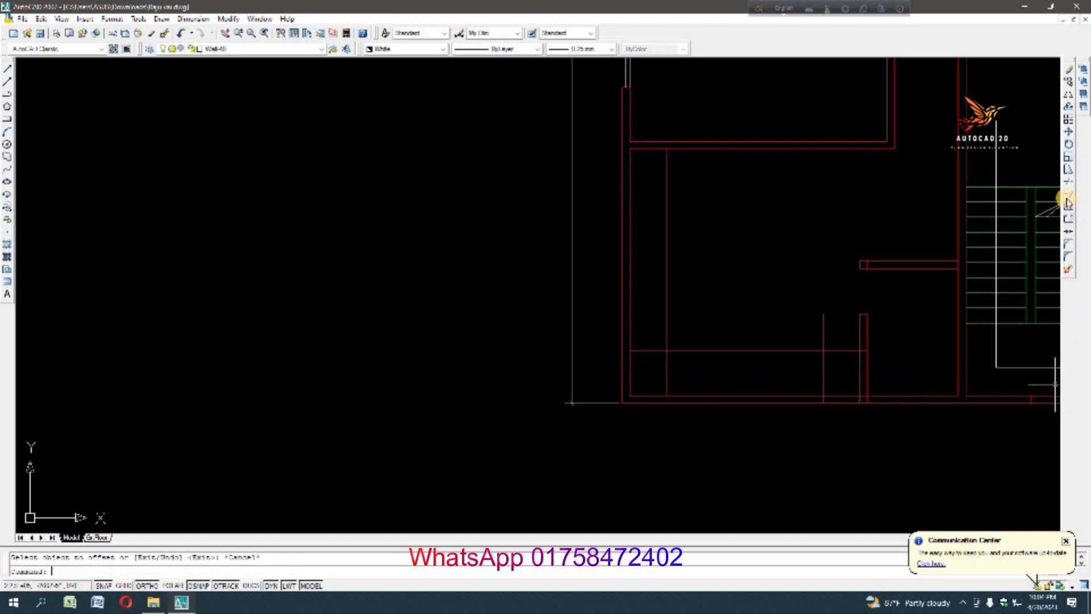
Extend the left offset line down to the bottom wall's outer face and the horizontal line to the left wall's outer face
right_click(700, 358)
click(672, 370)
click(648, 366)
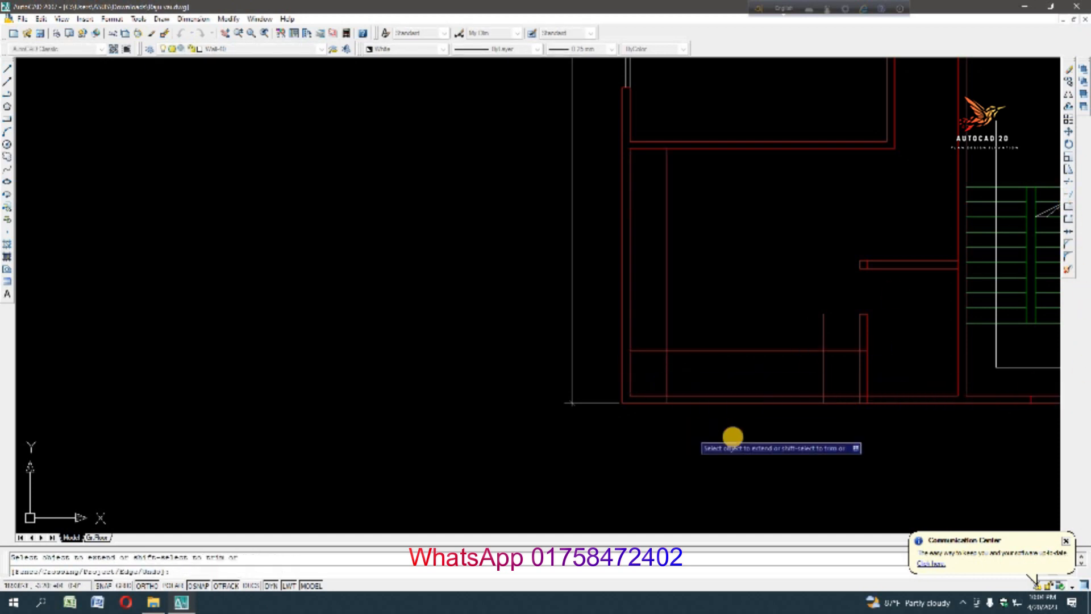
key(Escape)
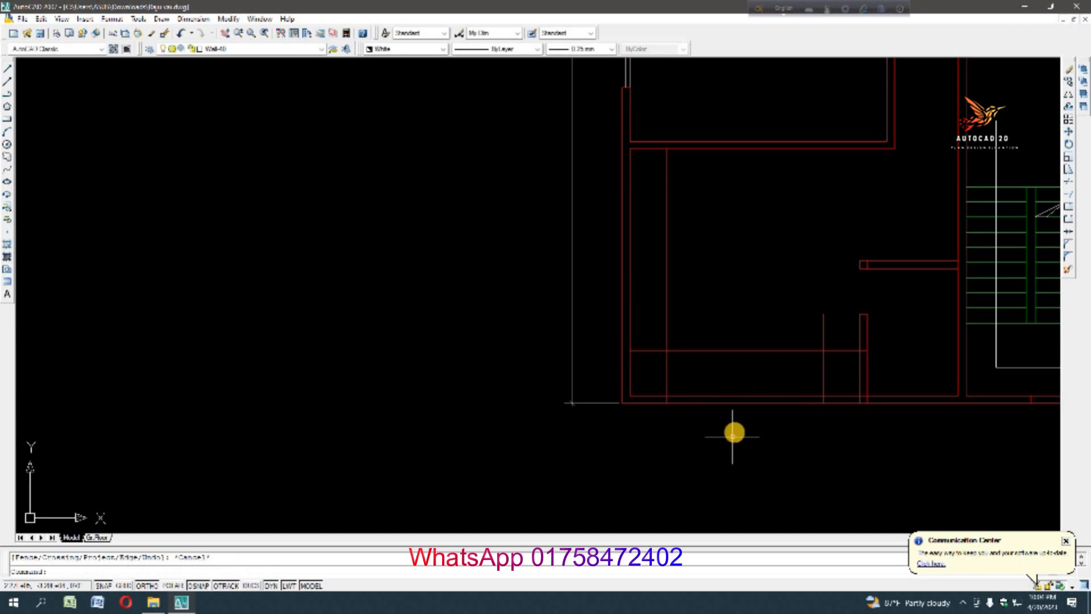
click(1068, 202)
right_click(636, 358)
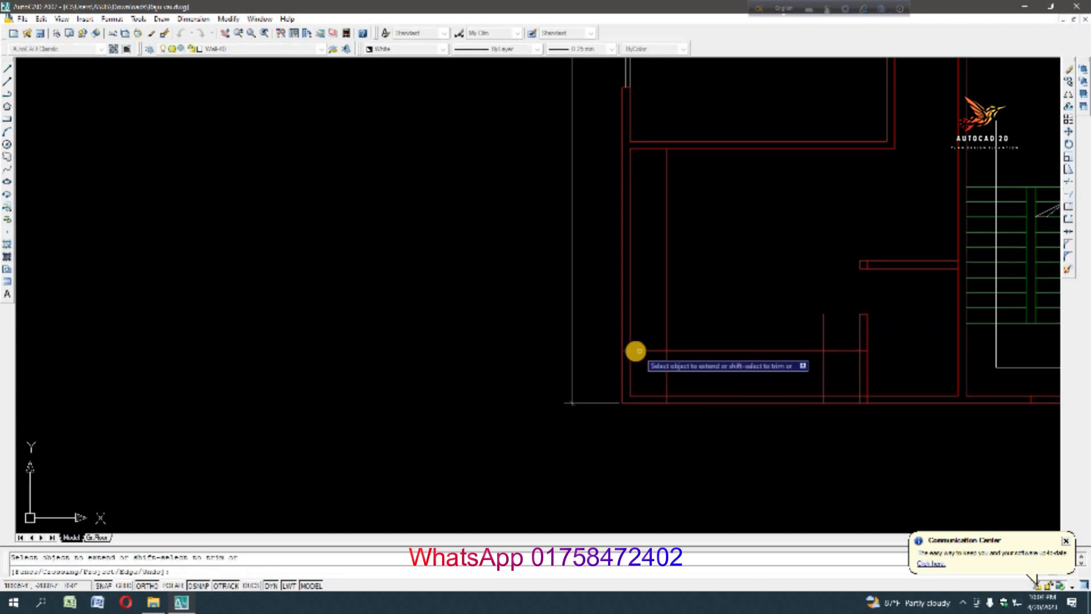
scroll(591, 369, down, 3)
scroll(682, 379, up, 1)
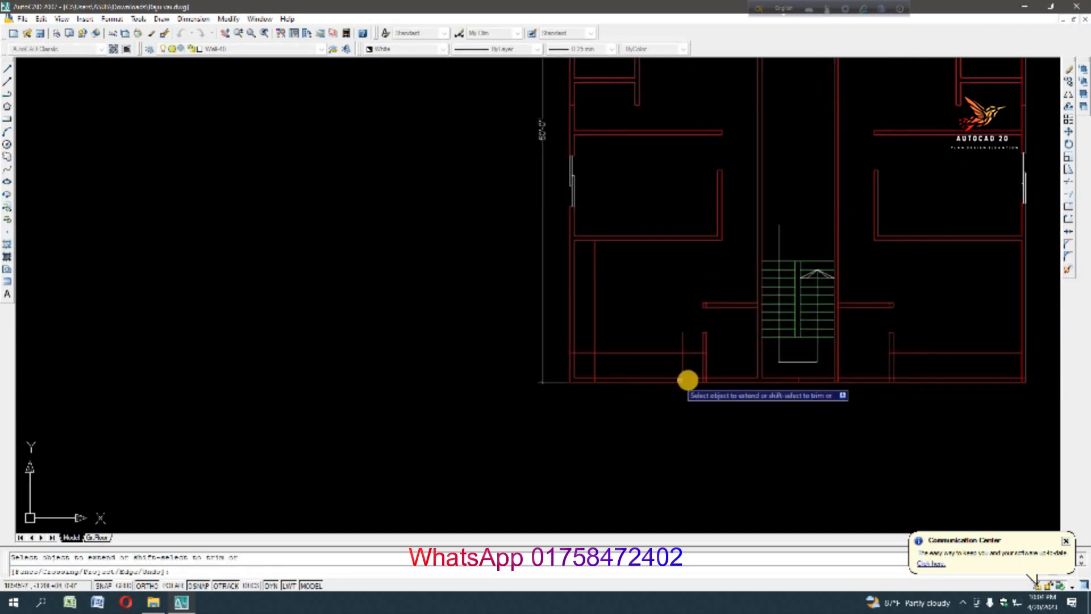
key(Escape)
scroll(692, 376, up, 2)
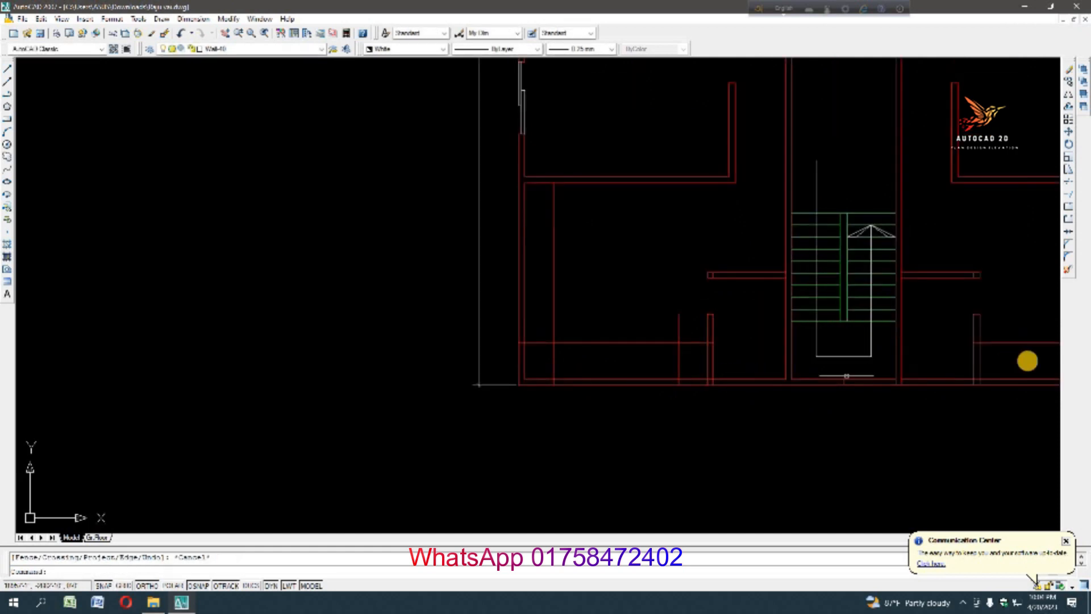
Trim away the building's lower-left wall corner and the bottom wall section between the right offset line and the small room
click(1069, 185)
right_click(553, 396)
click(500, 360)
click(533, 393)
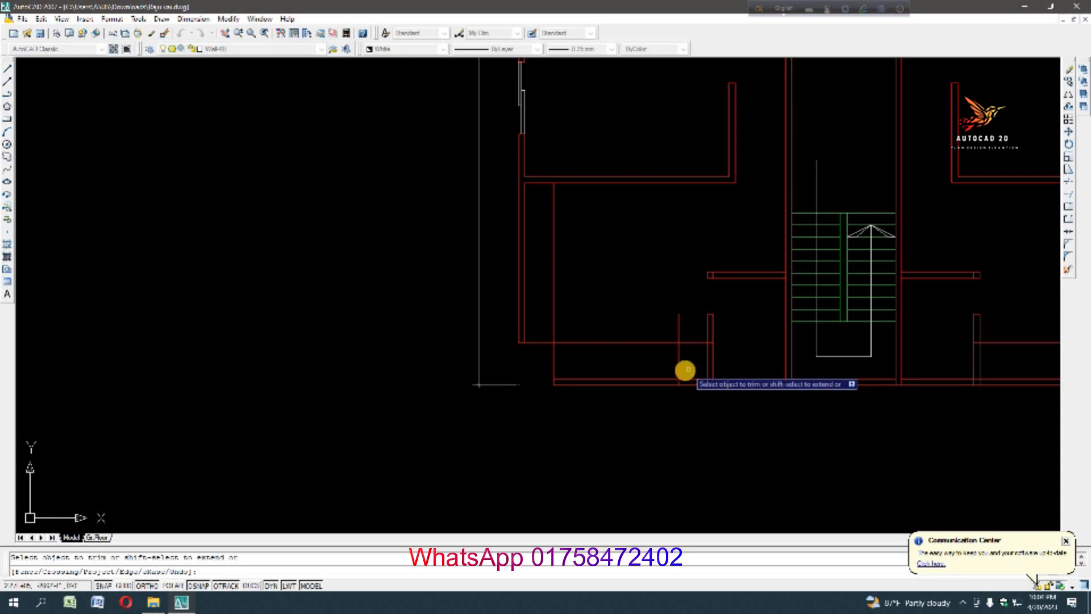
scroll(685, 370, up, 3)
key(Escape)
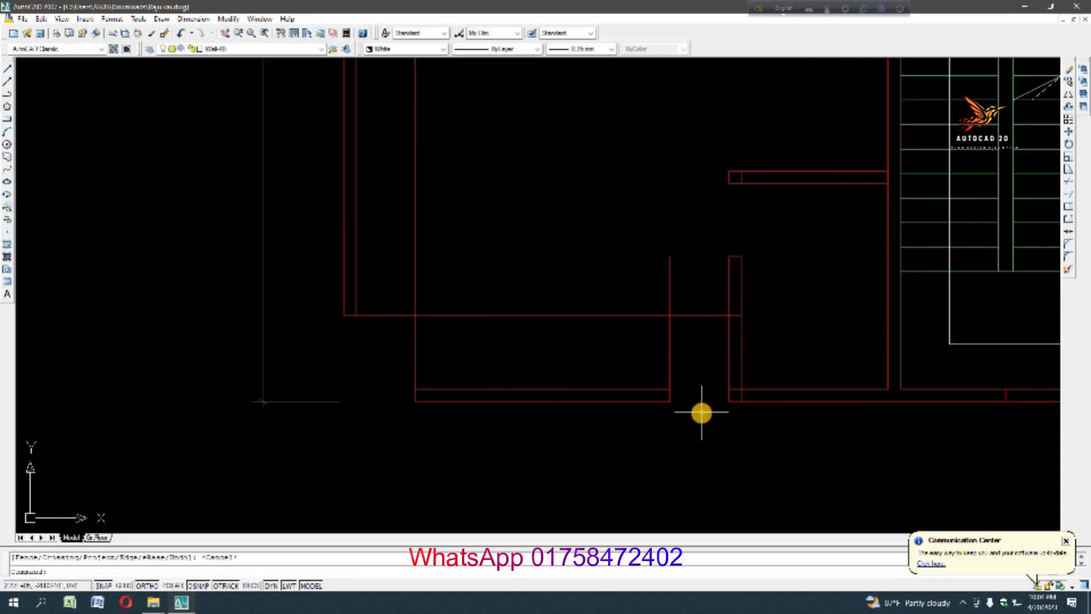
Offset both vertical recess lines and the horizontal line 5" toward the room's interior to give them wall thickness
text(o)
key(Return)
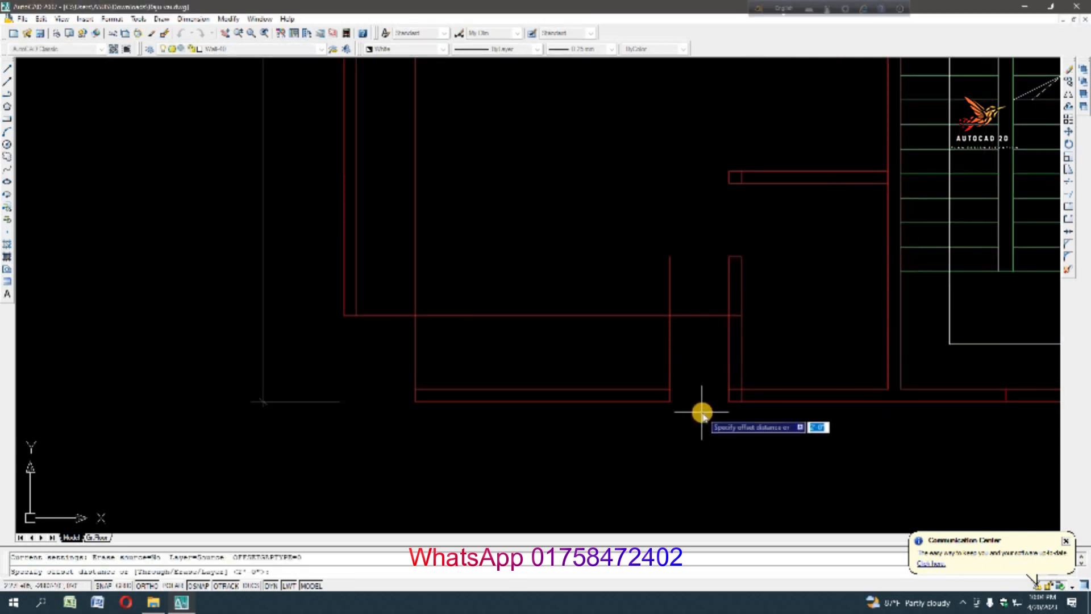
text(5)
key(Return)
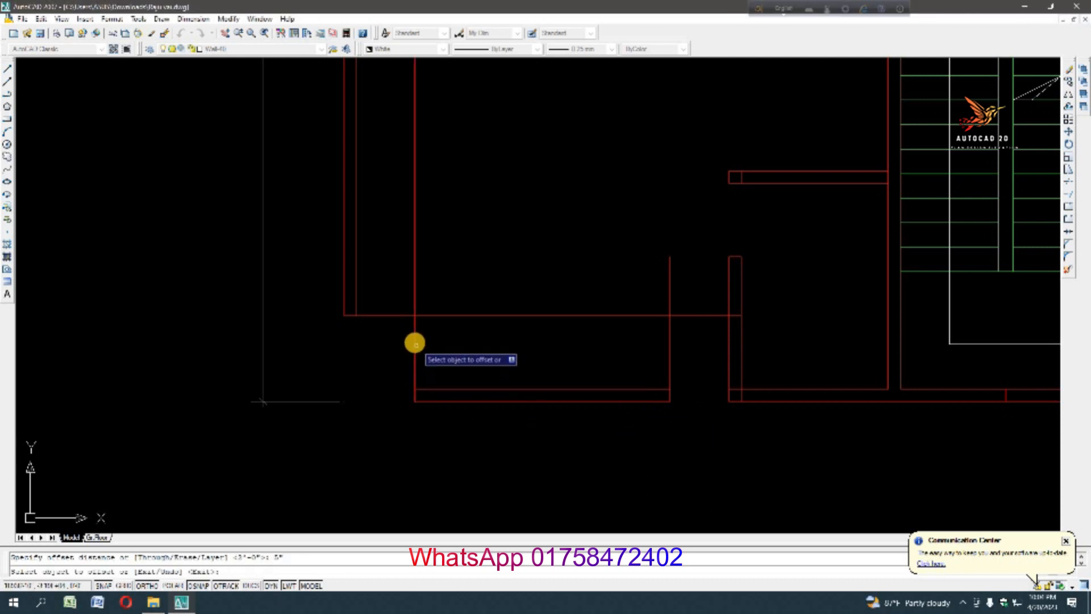
click(415, 344)
click(653, 344)
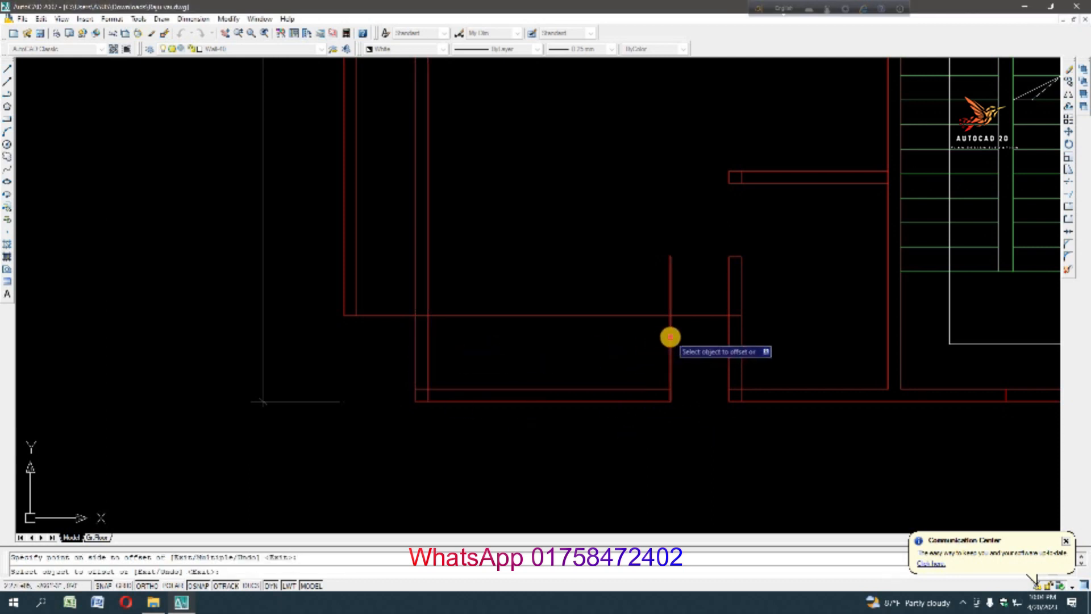
scroll(714, 369, down, 3)
scroll(687, 358, up, 3)
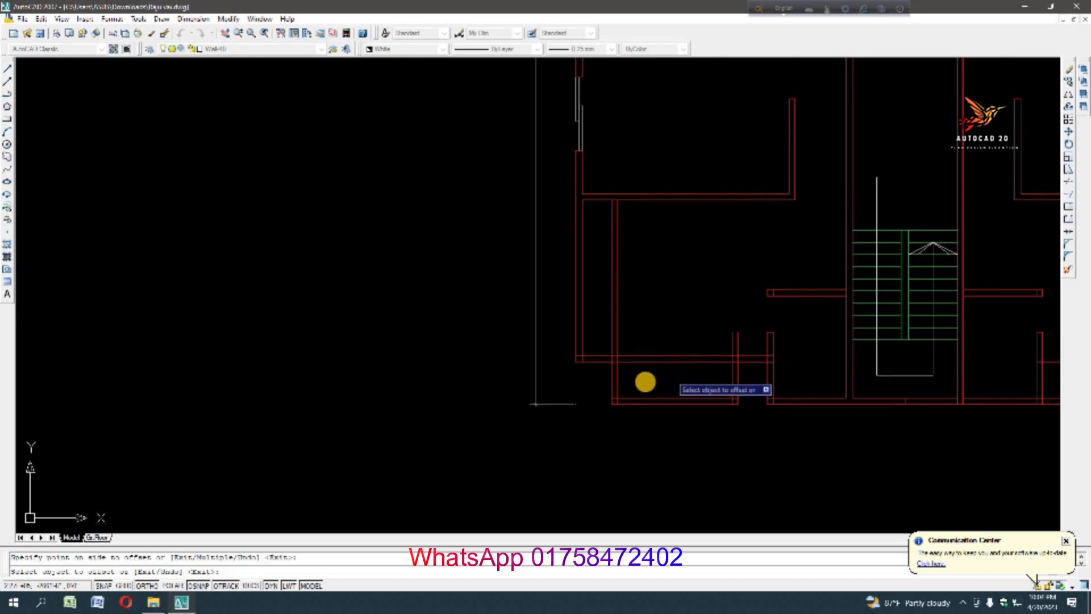
scroll(645, 382, down, 4)
key(Escape)
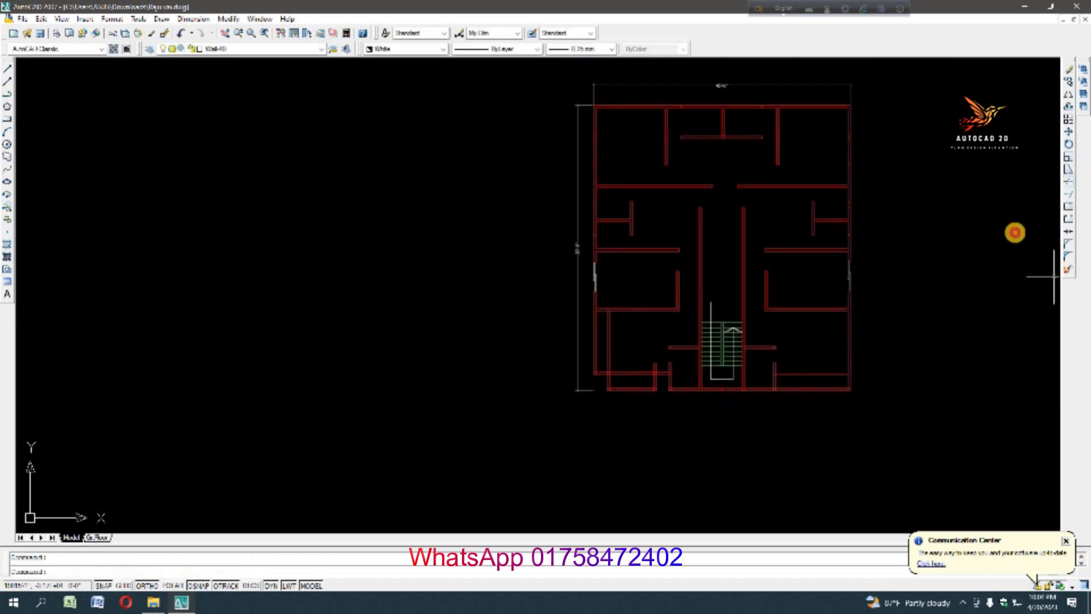
Trim the left vertical lines above the jog, the horizontal lines across the bay opening and the stubs above the right jog
click(1068, 182)
right_click(1015, 232)
scroll(622, 374, up, 4)
click(552, 253)
click(623, 314)
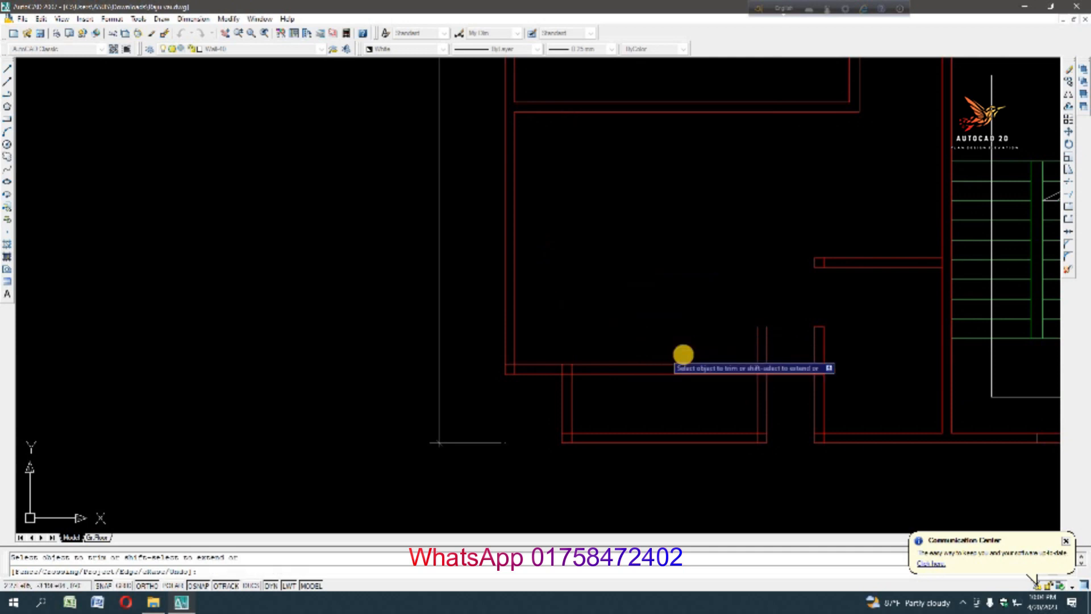
scroll(686, 354, down, 4)
scroll(683, 379, up, 3)
click(657, 315)
click(705, 375)
click(737, 305)
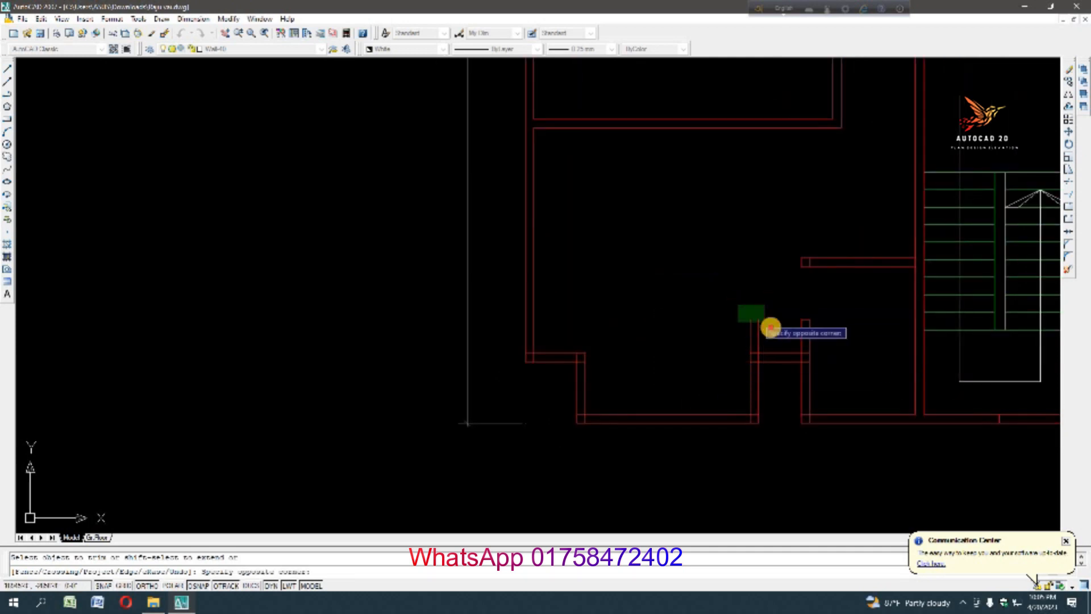
click(770, 327)
Trim the crossing lines inside the upper wall corner of the right-hand jog
scroll(751, 356, up, 4)
click(758, 366)
click(775, 407)
click(784, 366)
click(843, 371)
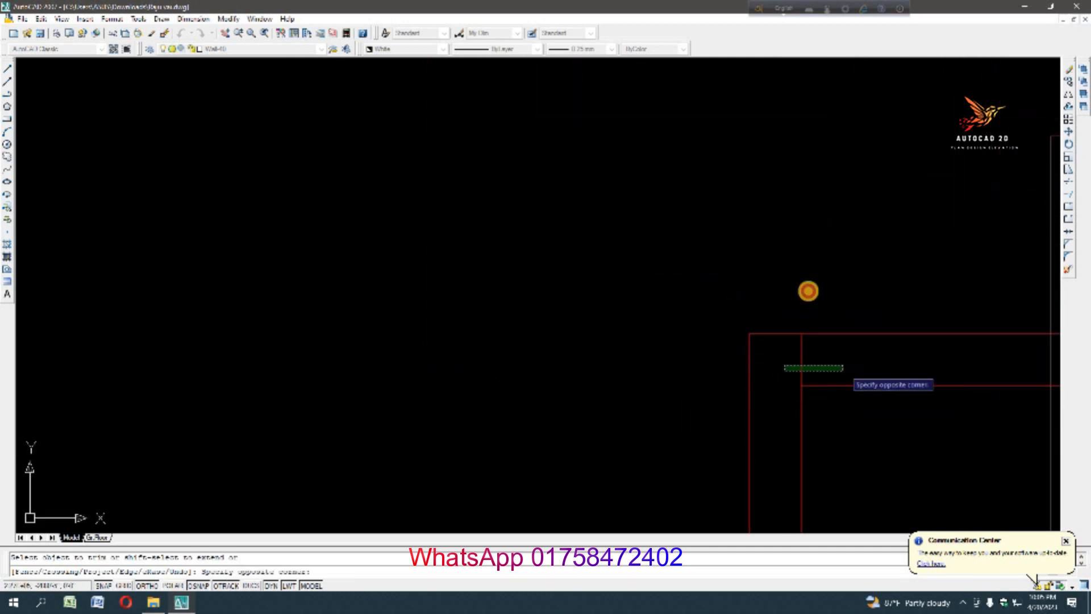
scroll(670, 309, down, 4)
scroll(640, 312, up, 4)
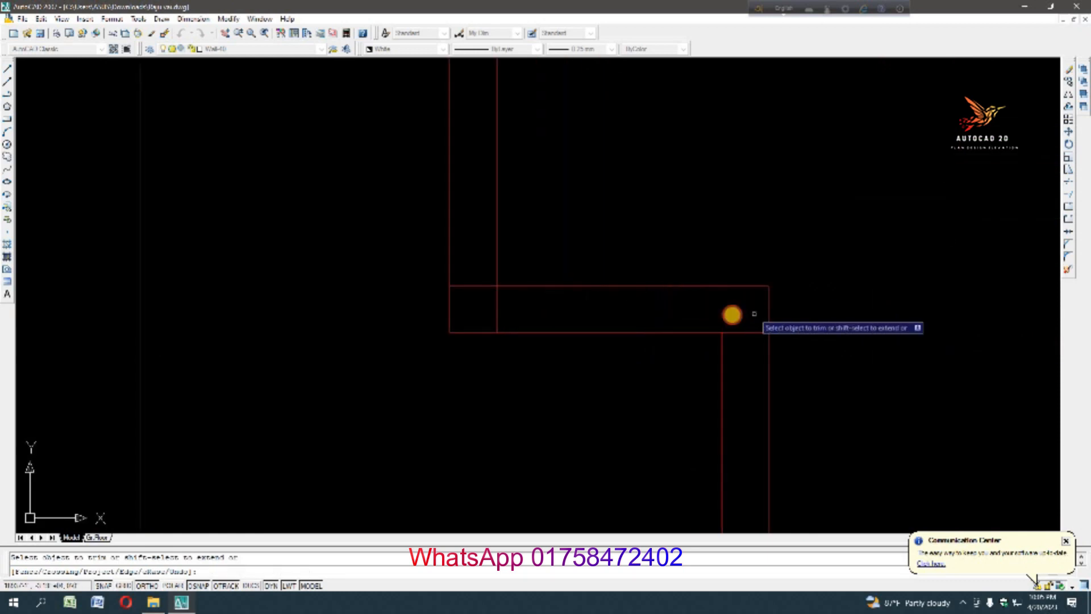
Trim the overlapping lines at the inner and outer upper corners of the left-hand jog
click(734, 315)
click(752, 356)
click(461, 275)
click(484, 309)
click(492, 299)
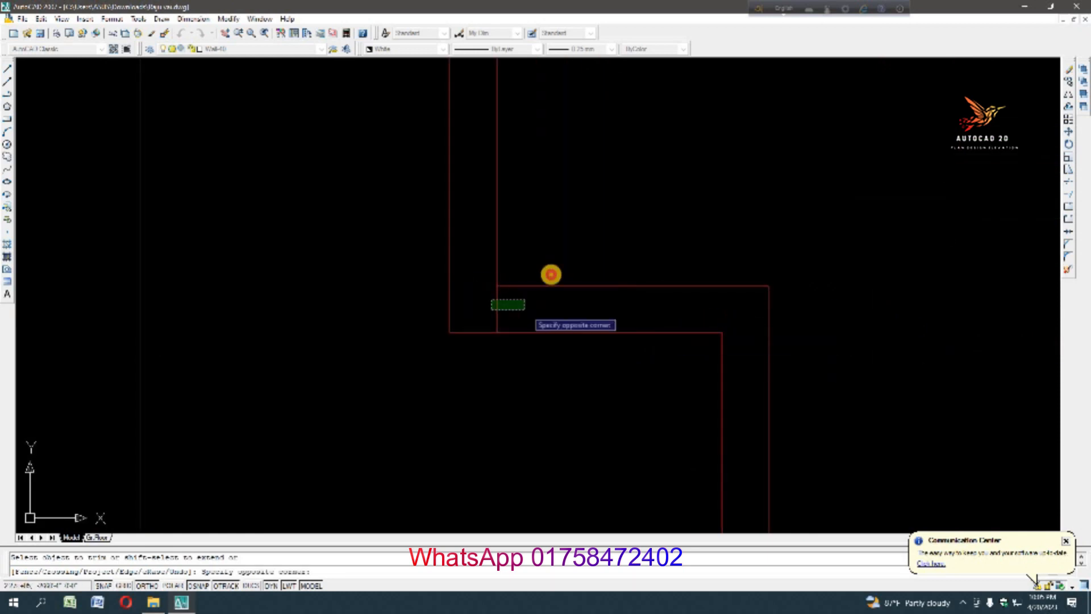
click(550, 275)
scroll(621, 277, down, 3)
scroll(677, 309, up, 2)
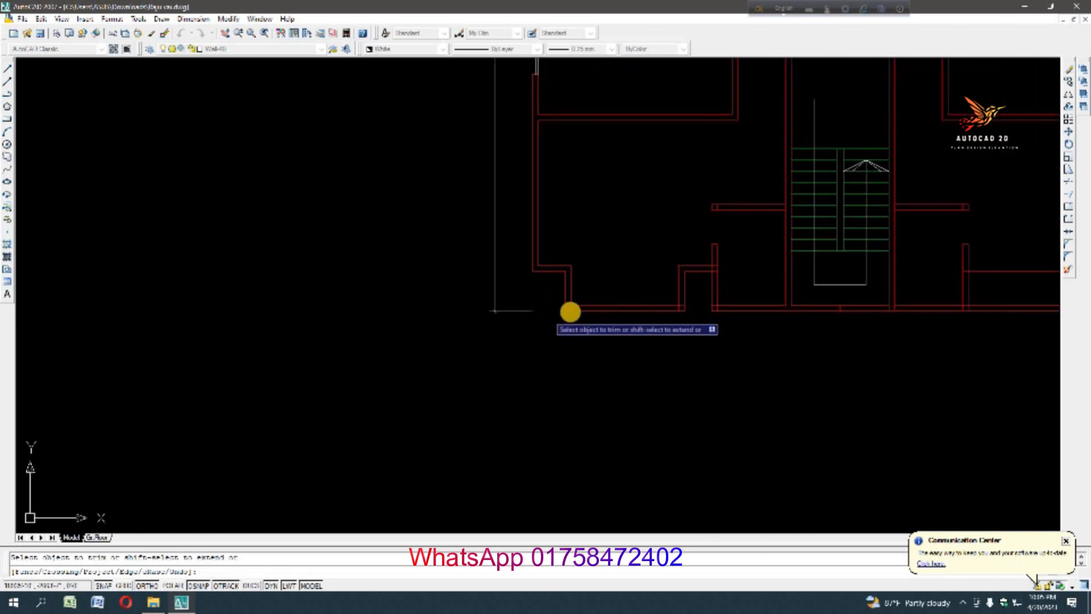
Trim the overlapping lines at the lower corners of the projecting bay wall
scroll(568, 311, up, 7)
click(588, 267)
click(571, 316)
scroll(396, 347, down, 4)
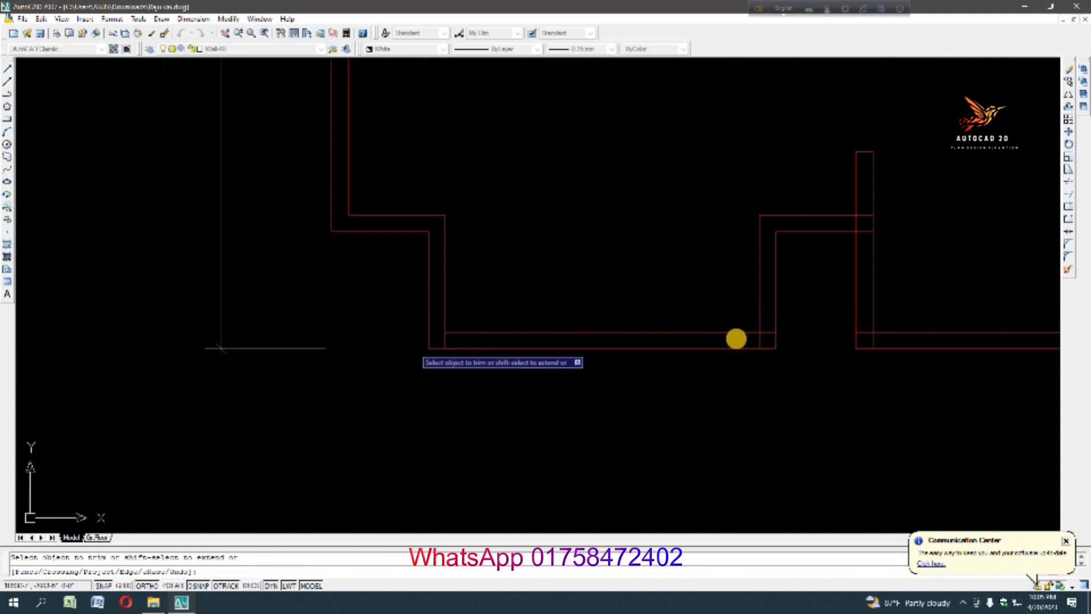
scroll(736, 338, up, 4)
scroll(756, 350, down, 6)
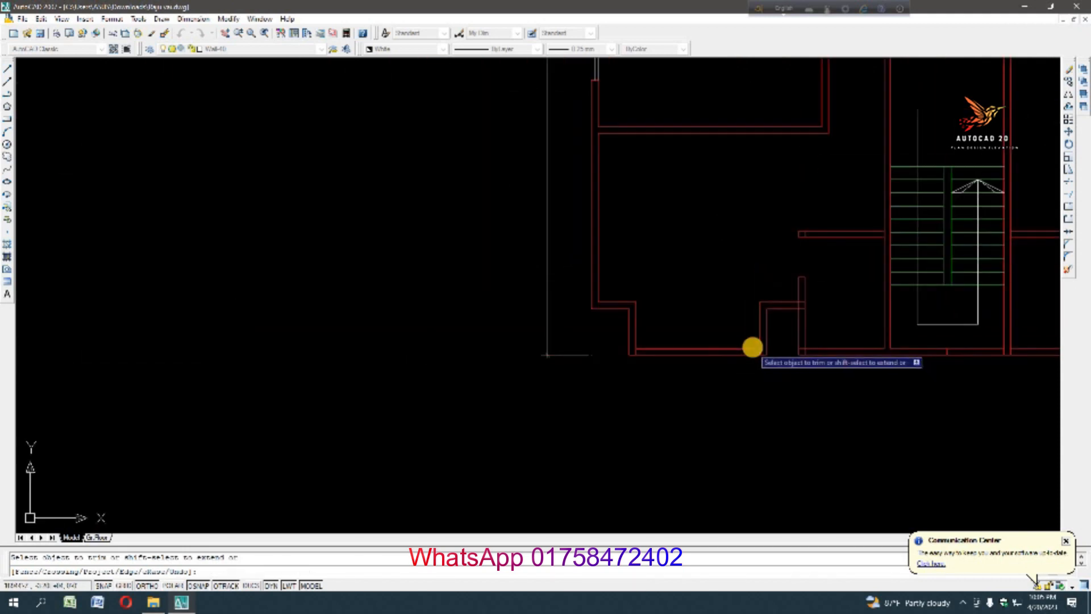
scroll(733, 348, down, 2)
scroll(724, 348, up, 1)
key(Escape)
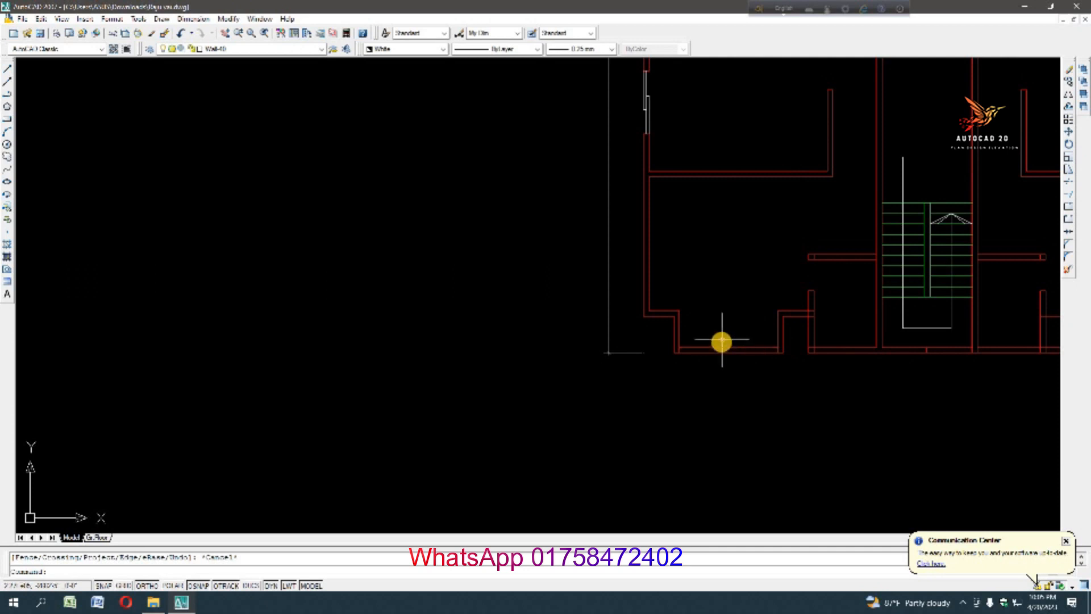
Copy the window in the left outer wall horizontally into the open space of the adjacent room
scroll(682, 358, down, 2)
scroll(693, 233, up, 5)
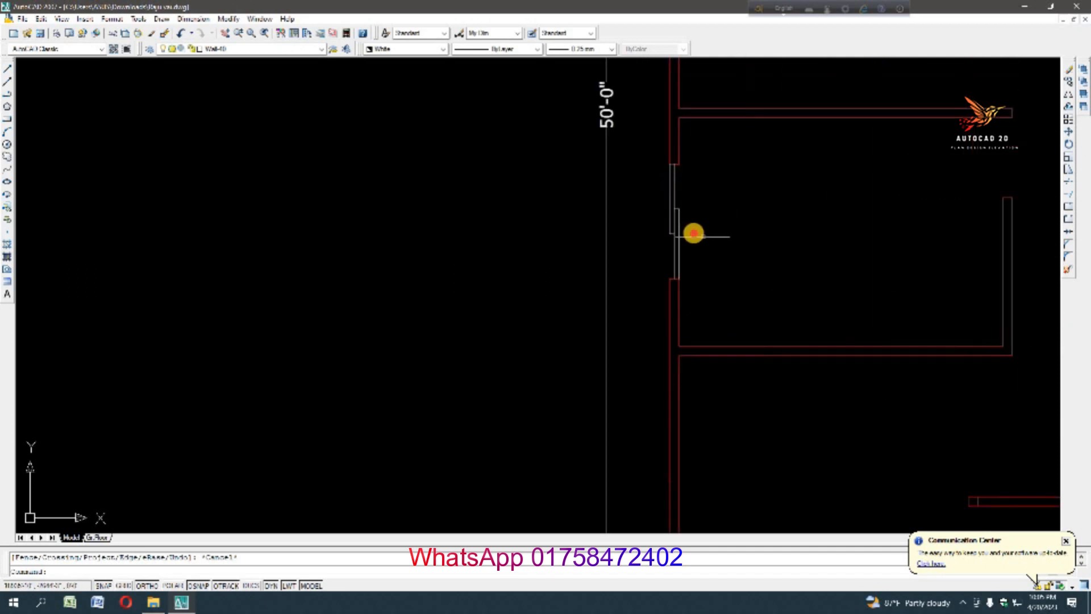
click(705, 238)
click(649, 206)
click(1070, 81)
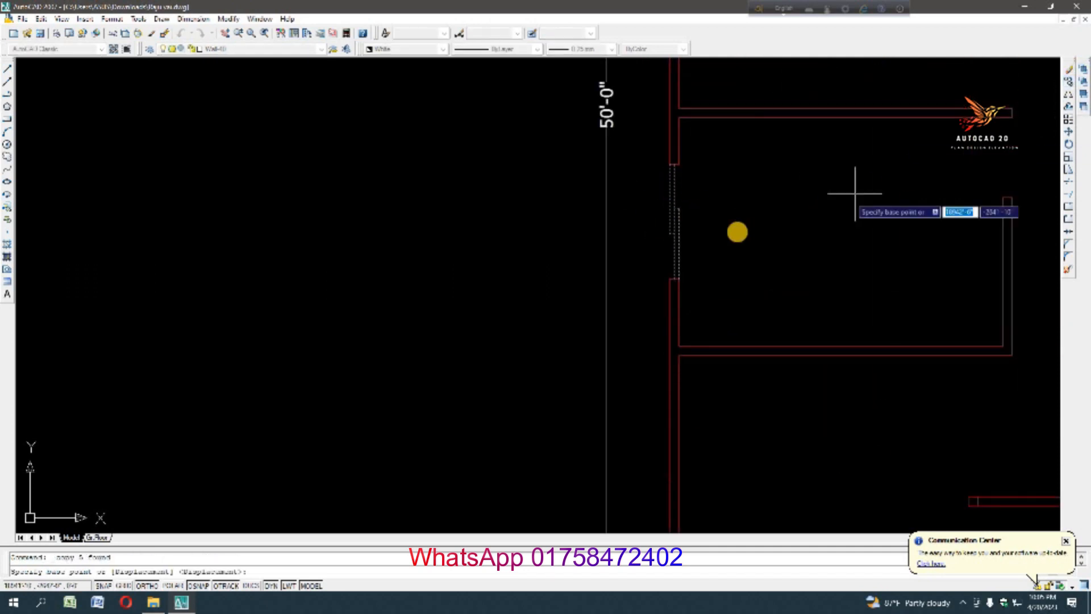
click(735, 231)
click(871, 238)
key(Escape)
Rotate the copied window a quarter turn so it lies horizontally in the room
click(796, 149)
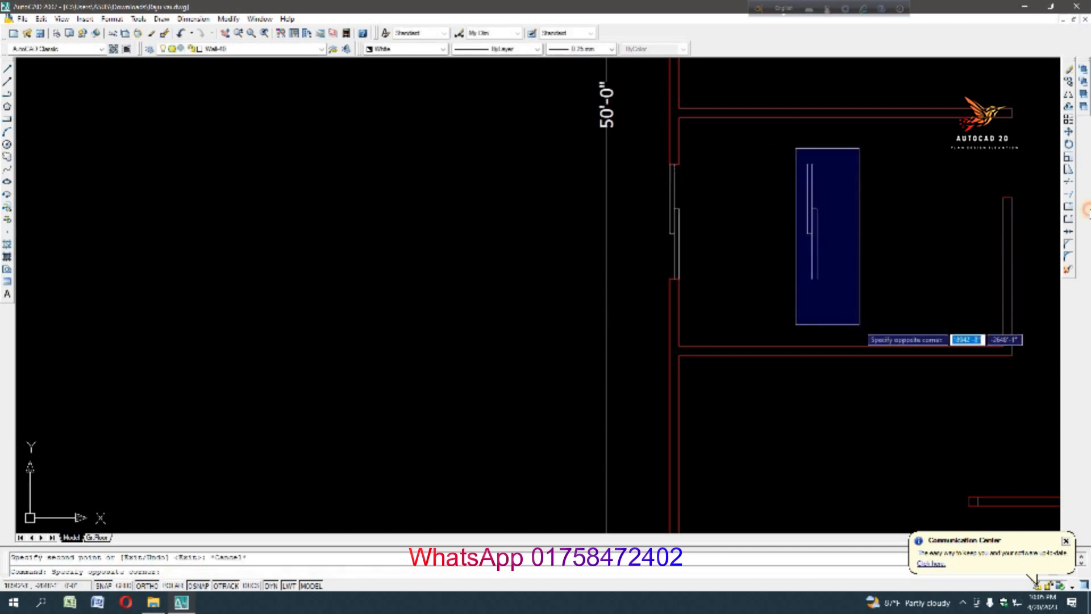
click(861, 325)
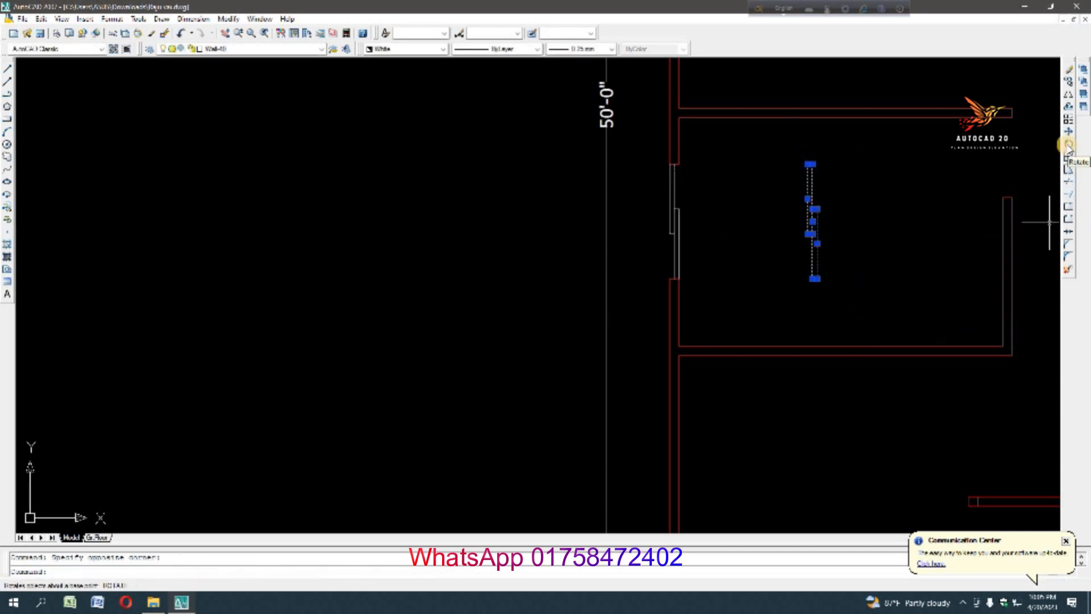
click(1067, 146)
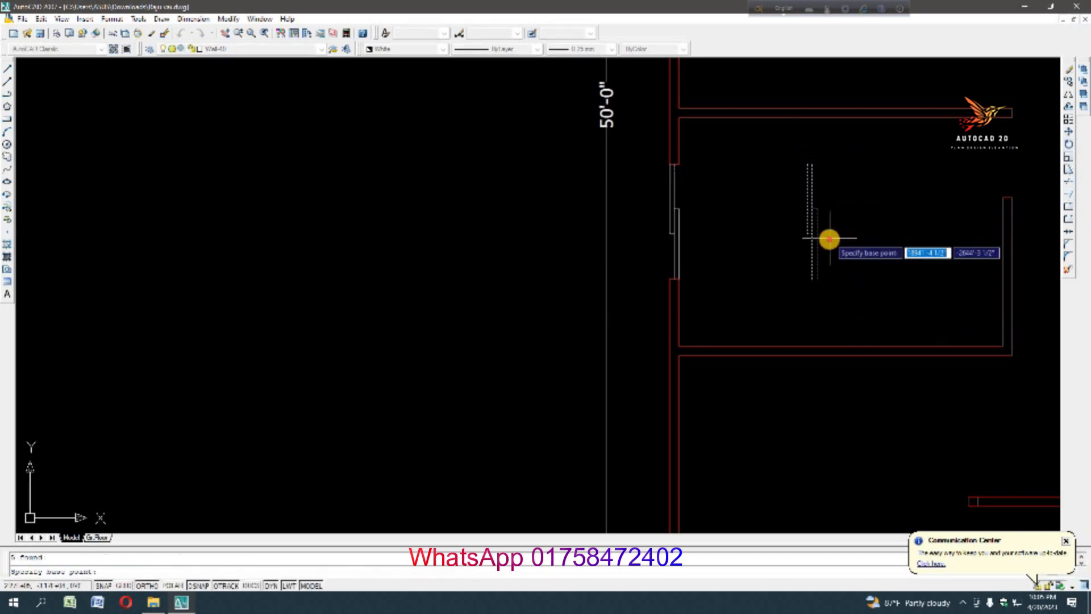
click(828, 239)
click(827, 316)
Move the rotated window by its right end to the upper right inner corner of the lower-left room's projecting bay
click(945, 244)
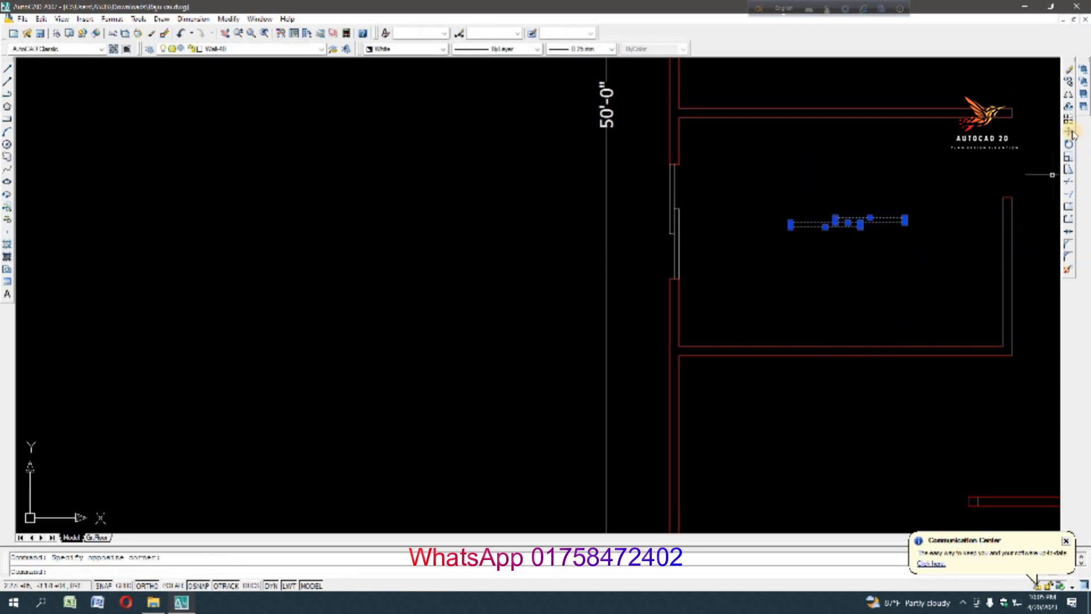
click(1069, 132)
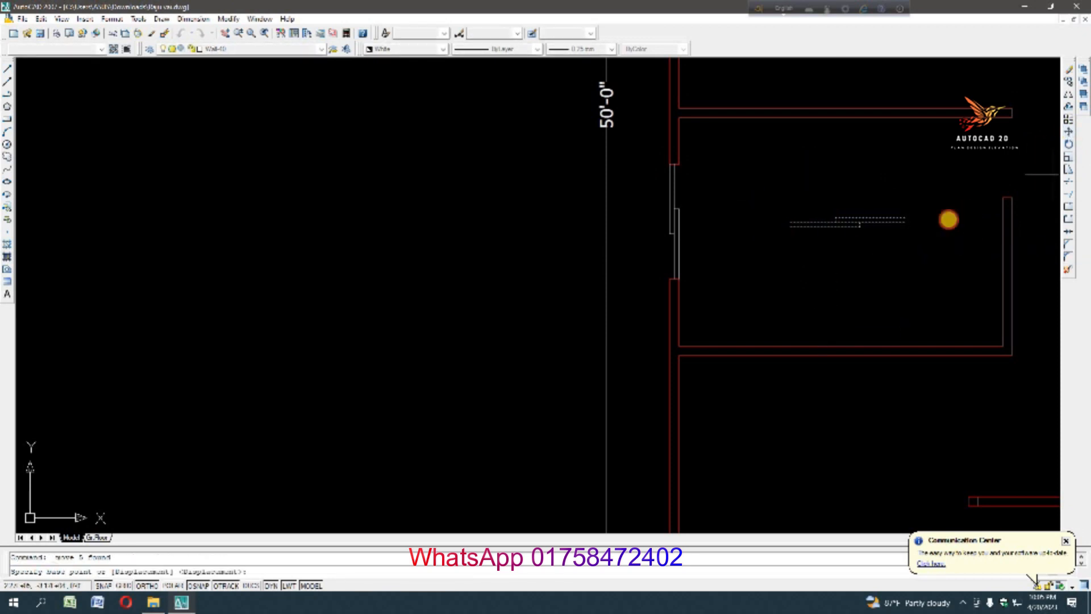
scroll(903, 218, up, 1)
click(904, 218)
scroll(886, 433, down, 3)
scroll(945, 407, up, 3)
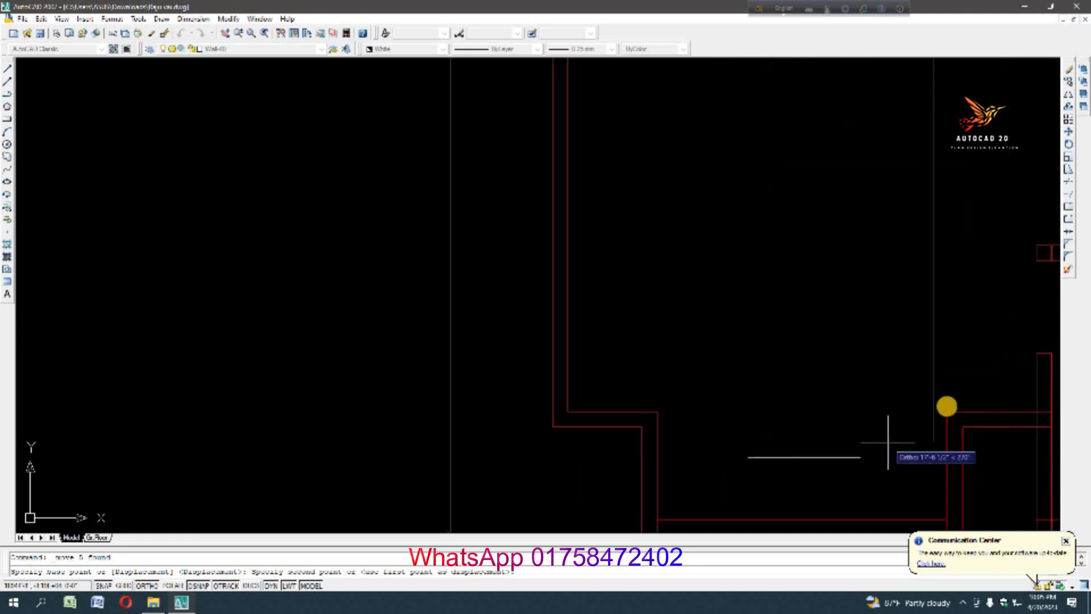
key(Escape)
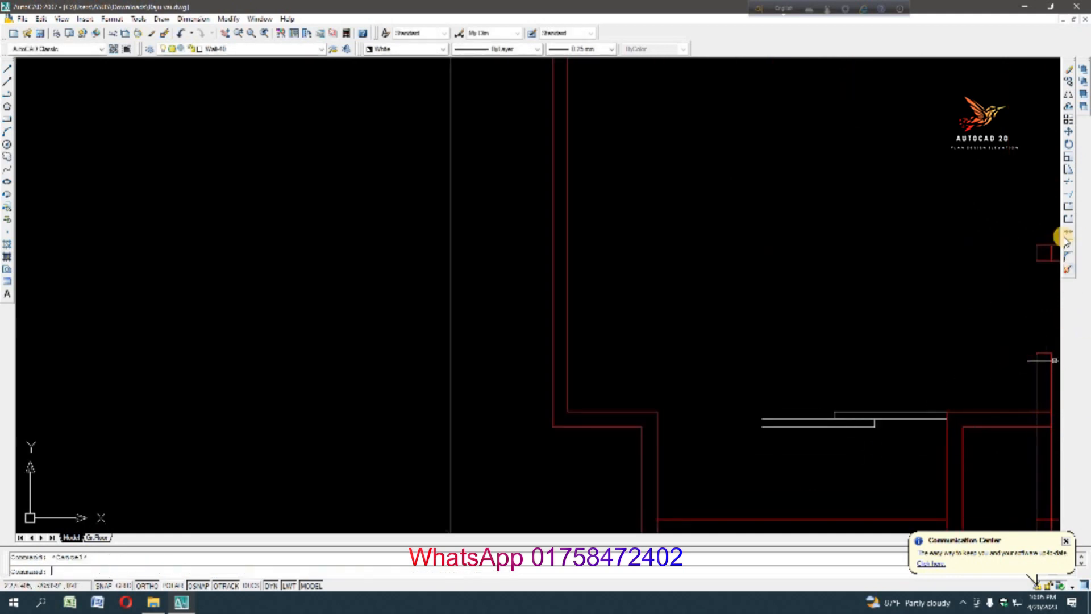
Extend the open left ends of the bay window's lines to the bay's left wall
click(1068, 194)
key(Return)
click(735, 379)
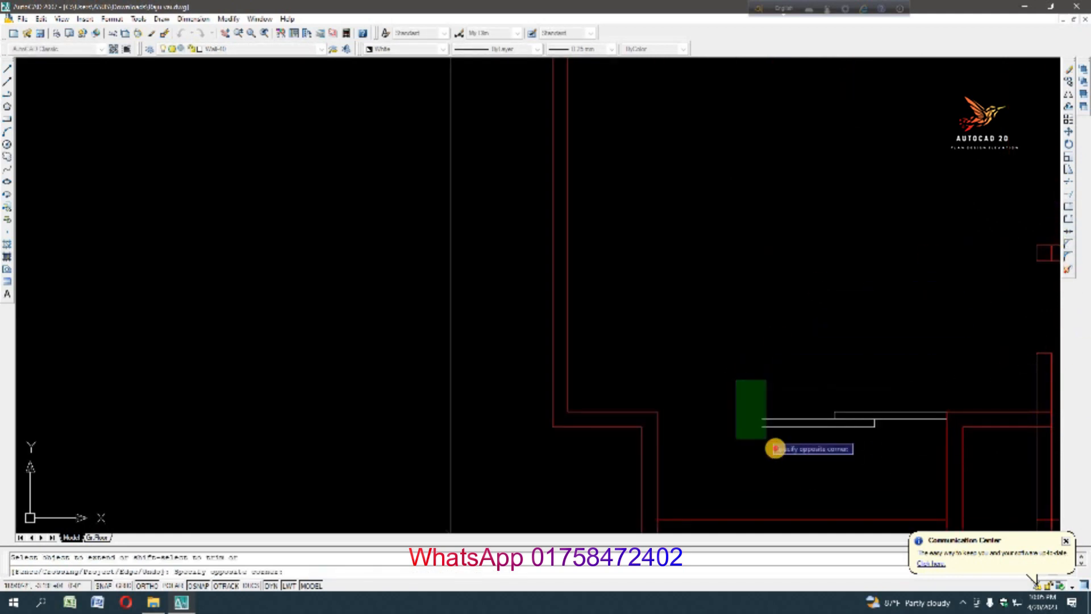
click(774, 449)
scroll(706, 231, down, 4)
scroll(689, 324, down, 2)
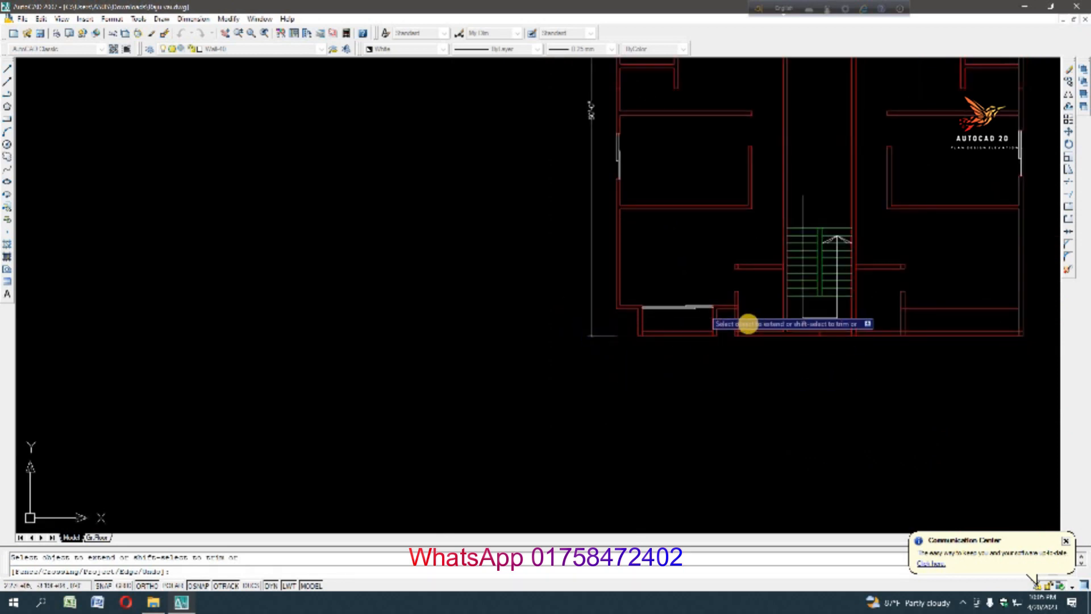
scroll(744, 332, up, 3)
key(Escape)
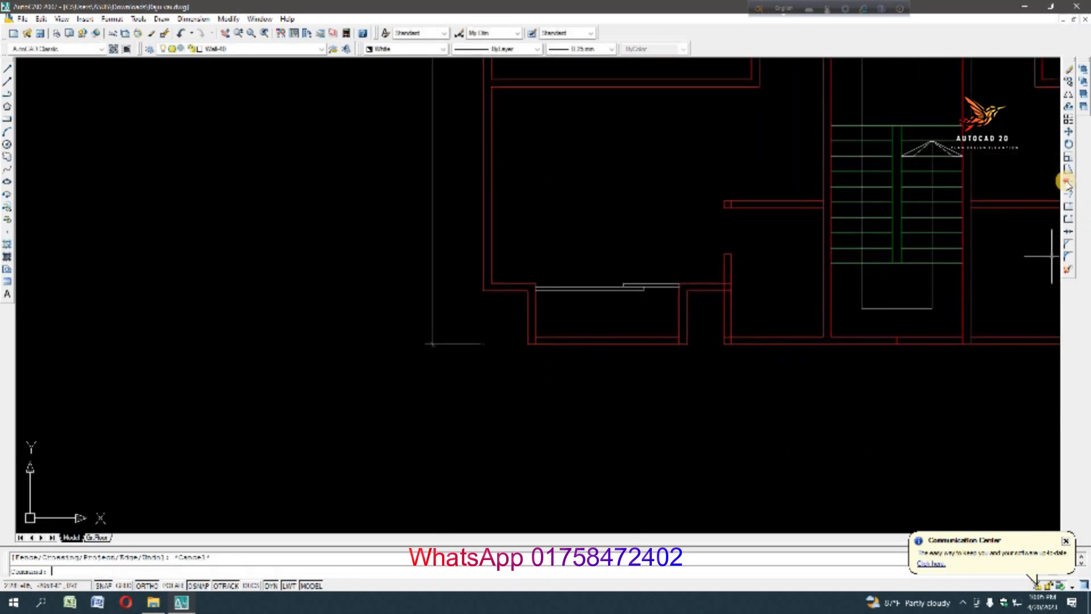
Trim the overlapping lines where the bay's right-hand jog meets the short vertical partition, and at that partition's lower corner
click(1066, 181)
key(Return)
scroll(719, 294, up, 8)
click(759, 200)
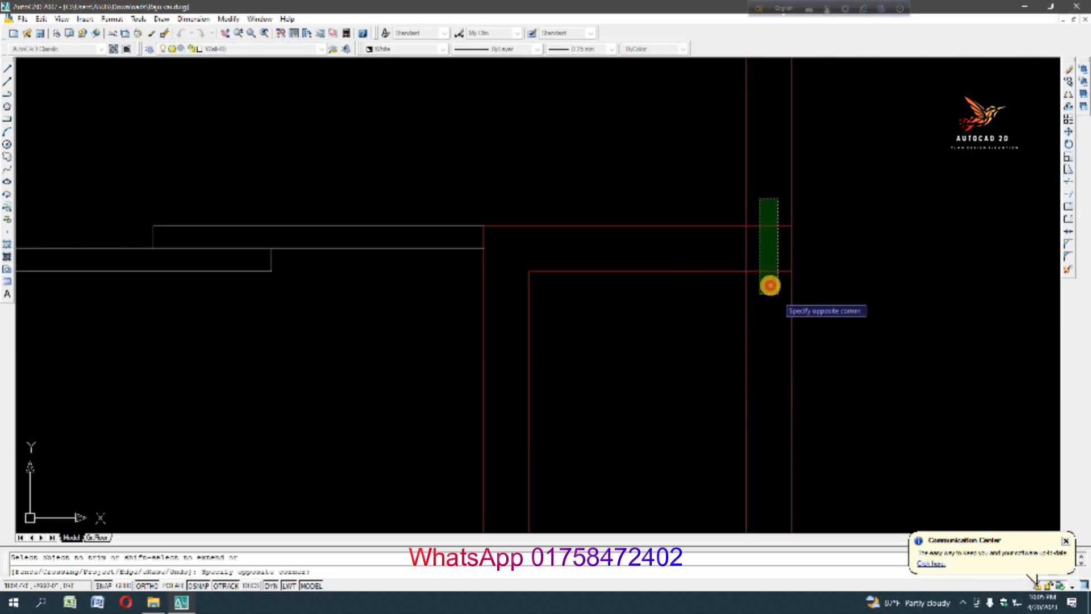
click(777, 294)
click(731, 241)
click(765, 251)
scroll(728, 250, down, 3)
scroll(747, 254, up, 5)
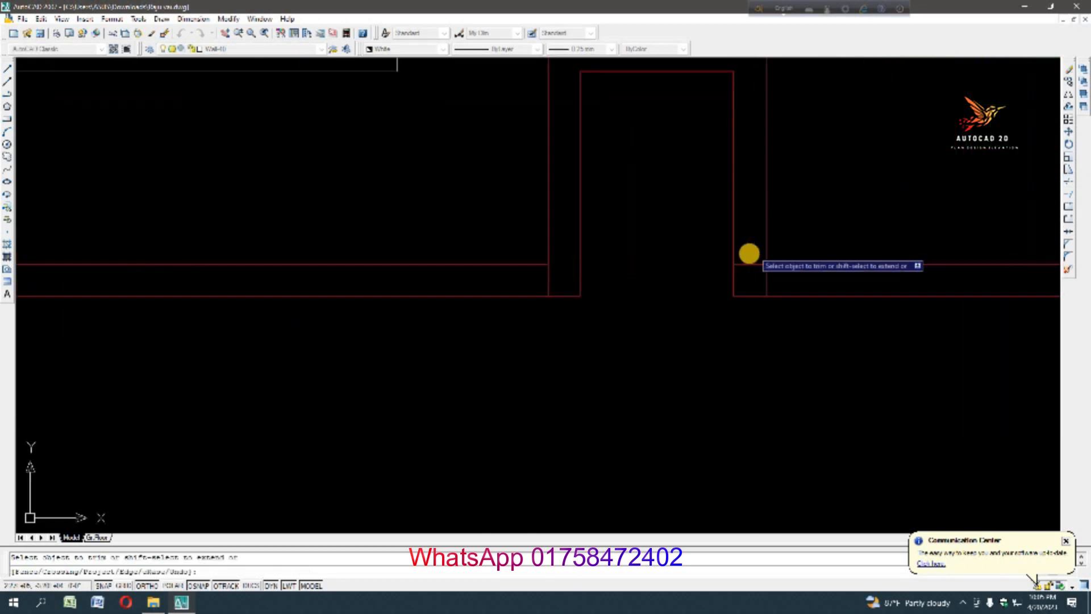
scroll(733, 334, down, 12)
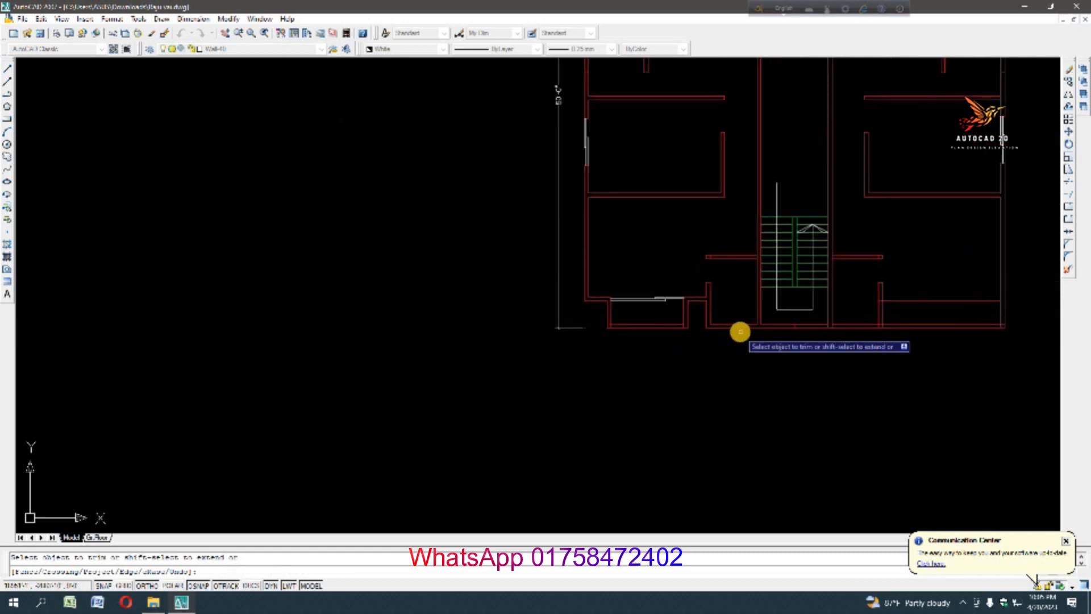
scroll(728, 334, down, 2)
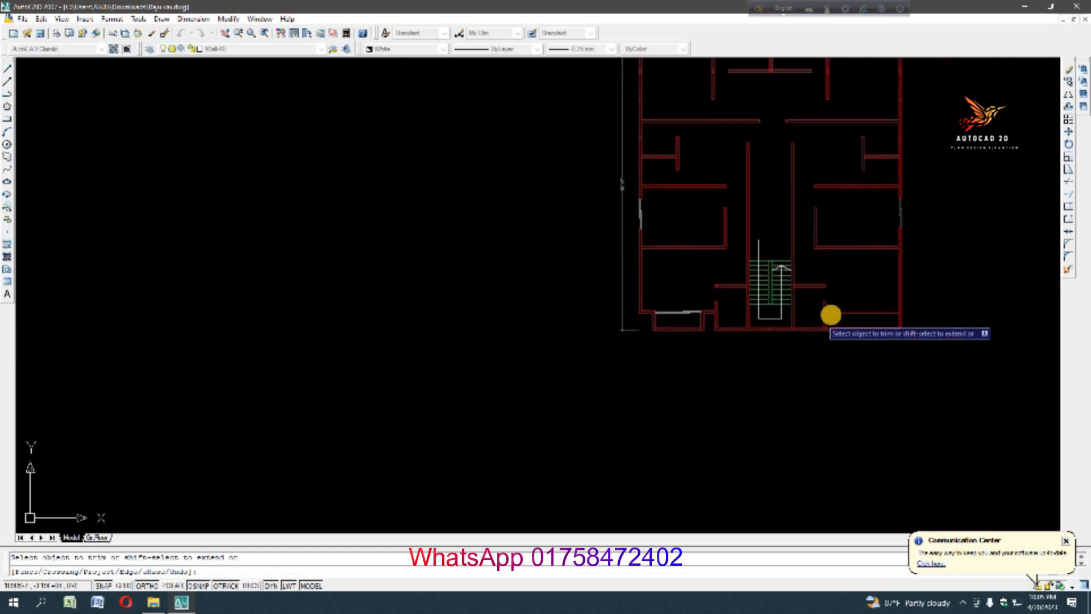
scroll(830, 312, up, 7)
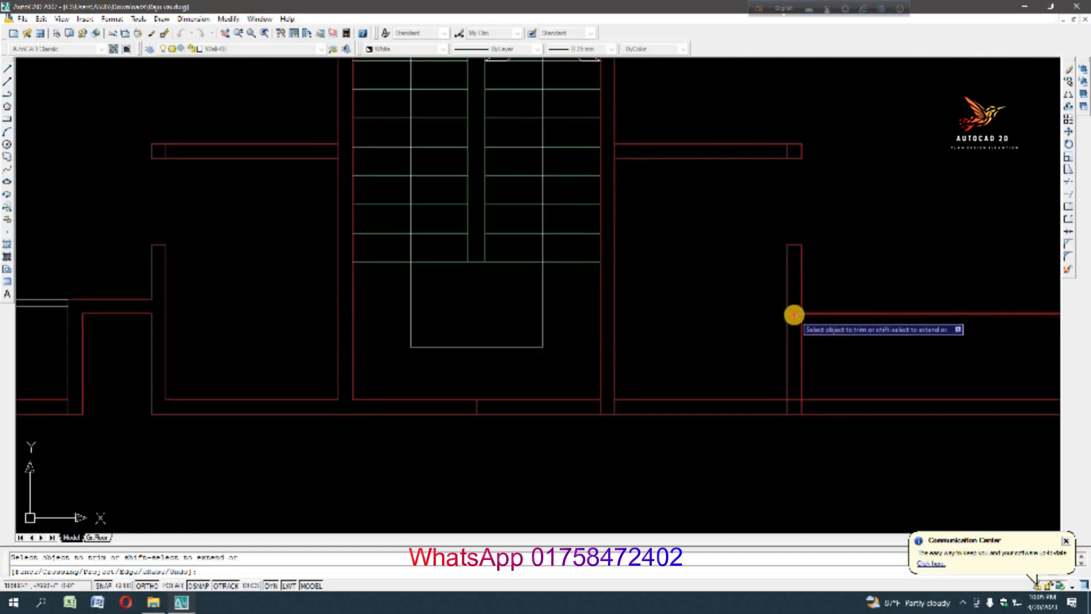
scroll(744, 315, down, 4)
key(Escape)
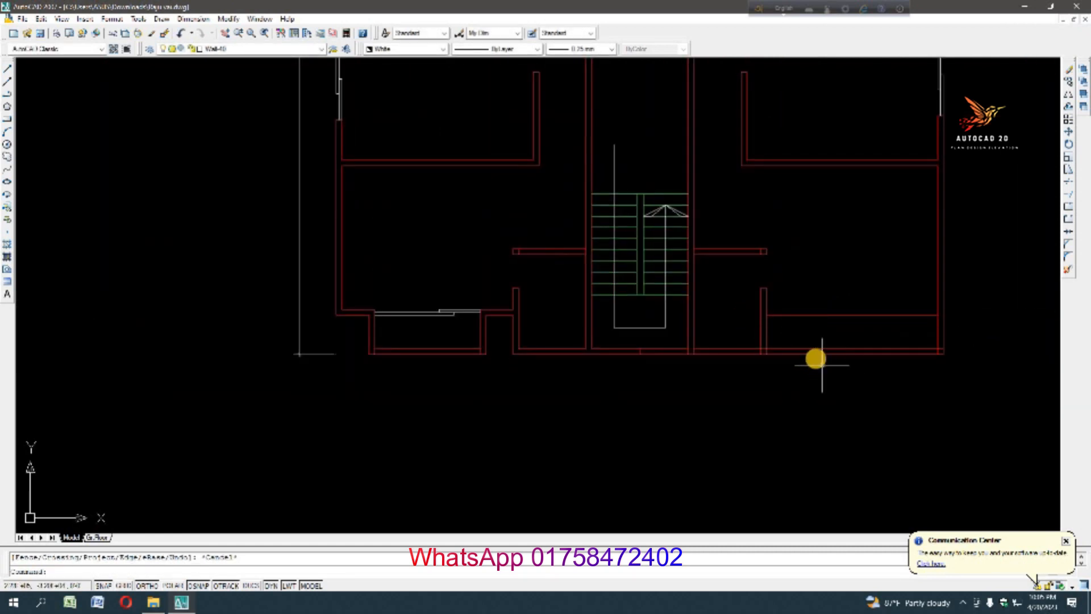
Erase the short crossing line inside the free end of the horizontal partition left of the staircase
scroll(506, 238, up, 5)
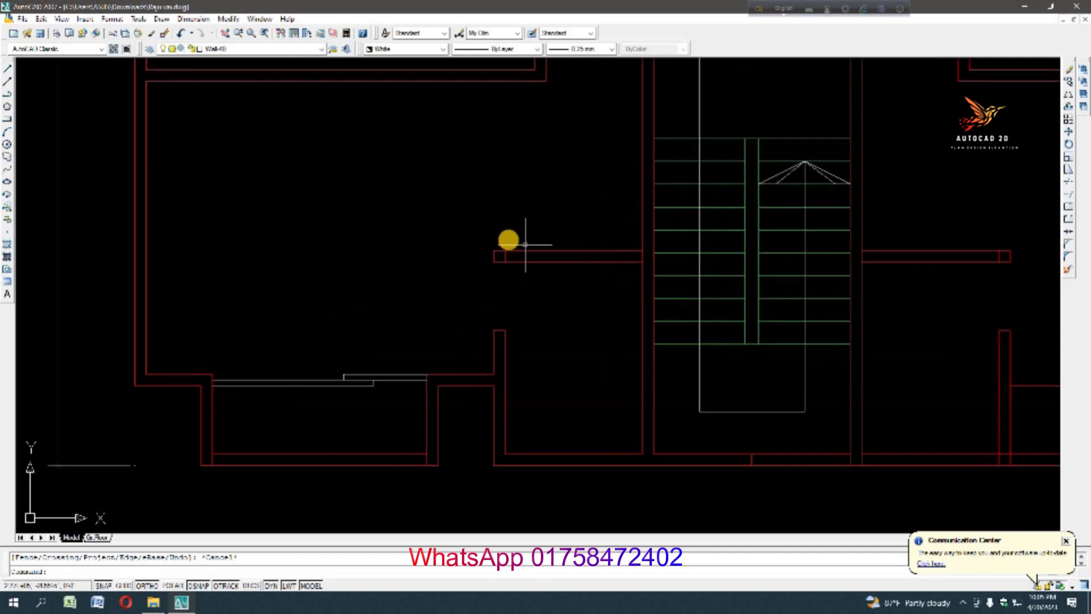
click(488, 240)
click(544, 300)
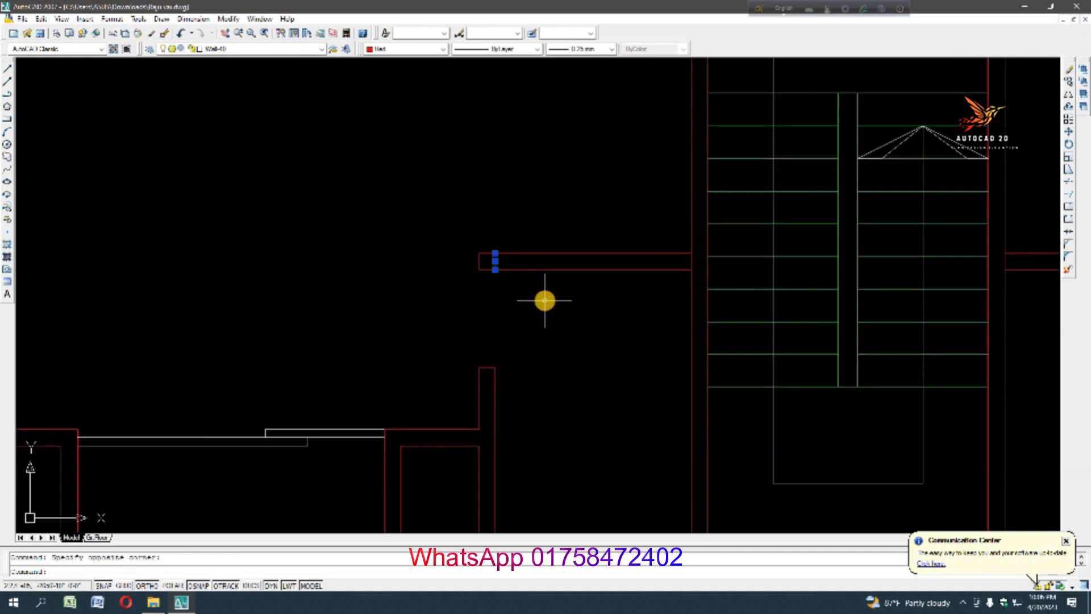
key(Delete)
Erase the partition stubs right of the staircase and the single horizontal line across the lower-right room
scroll(548, 326, down, 4)
scroll(664, 316, up, 2)
click(787, 413)
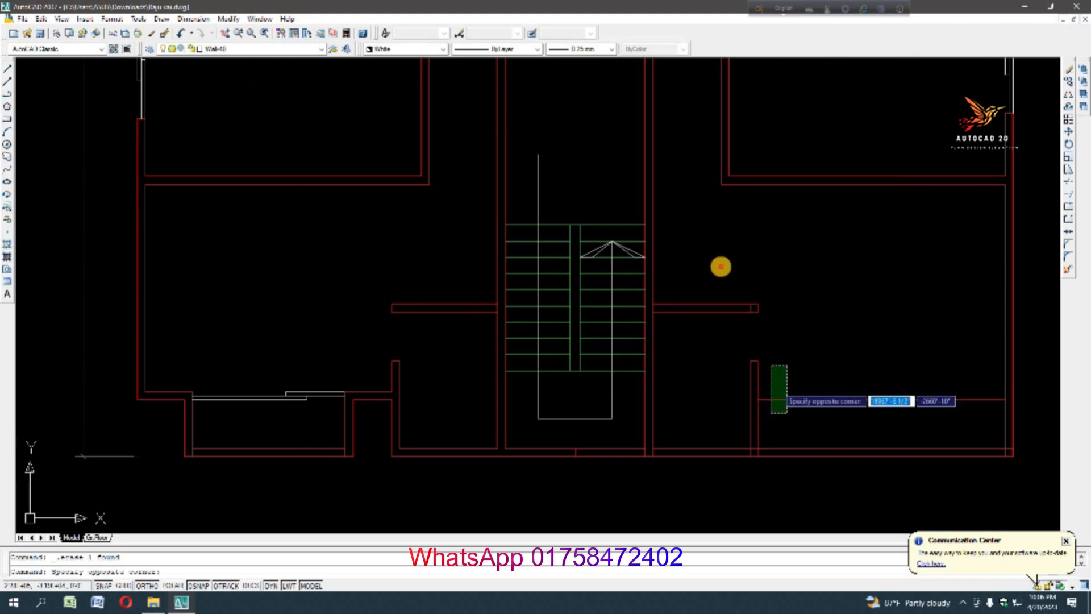
click(725, 261)
key(Delete)
scroll(726, 263, down, 3)
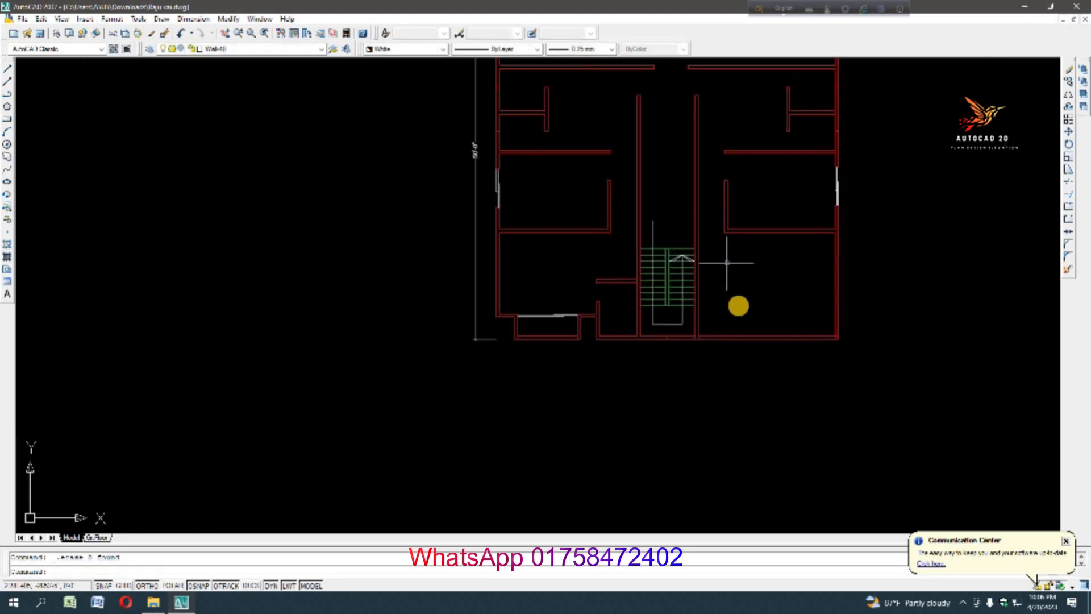
Erase the lower-right room's bottom wall lines, including the outer line running beneath the staircase
scroll(758, 344, up, 2)
click(801, 355)
click(767, 213)
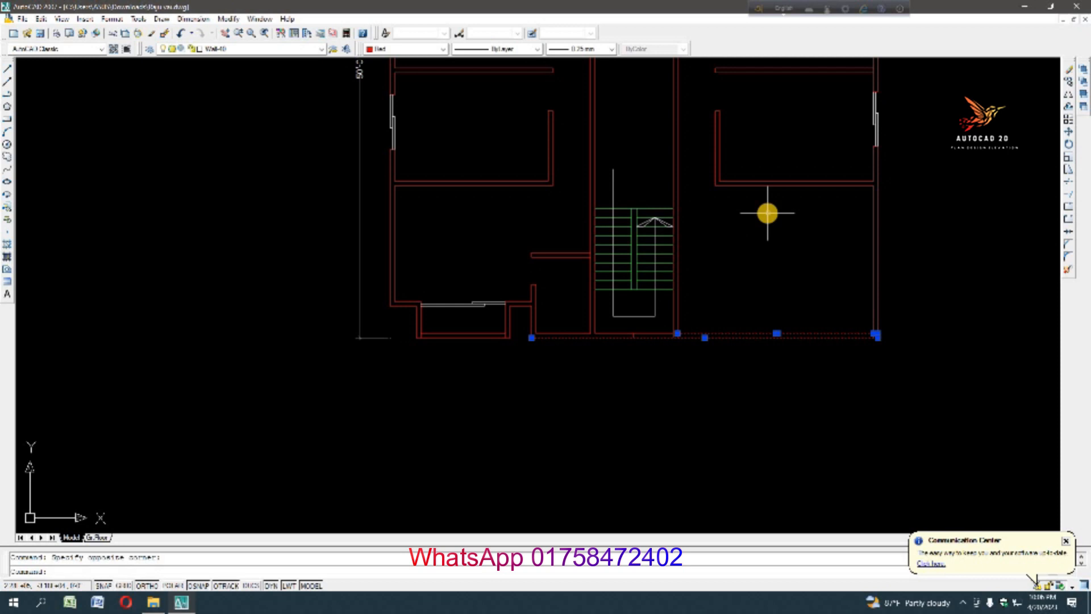
key(Delete)
Mirror the lower-left room's walls, bay, window and partitions about the staircase's vertical centre line, keeping the originals
scroll(894, 308, down, 2)
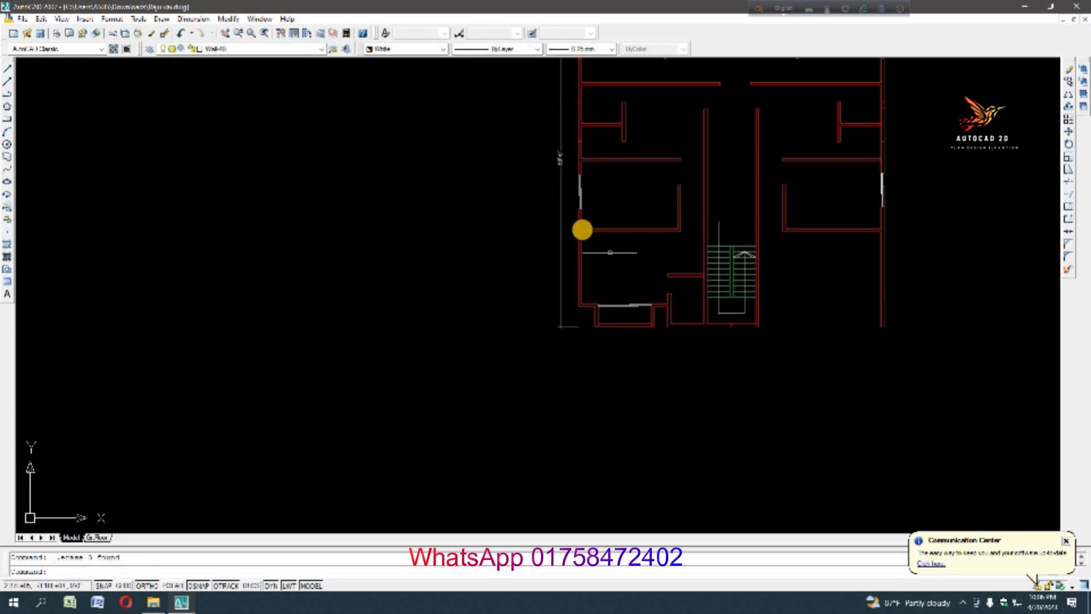
click(569, 216)
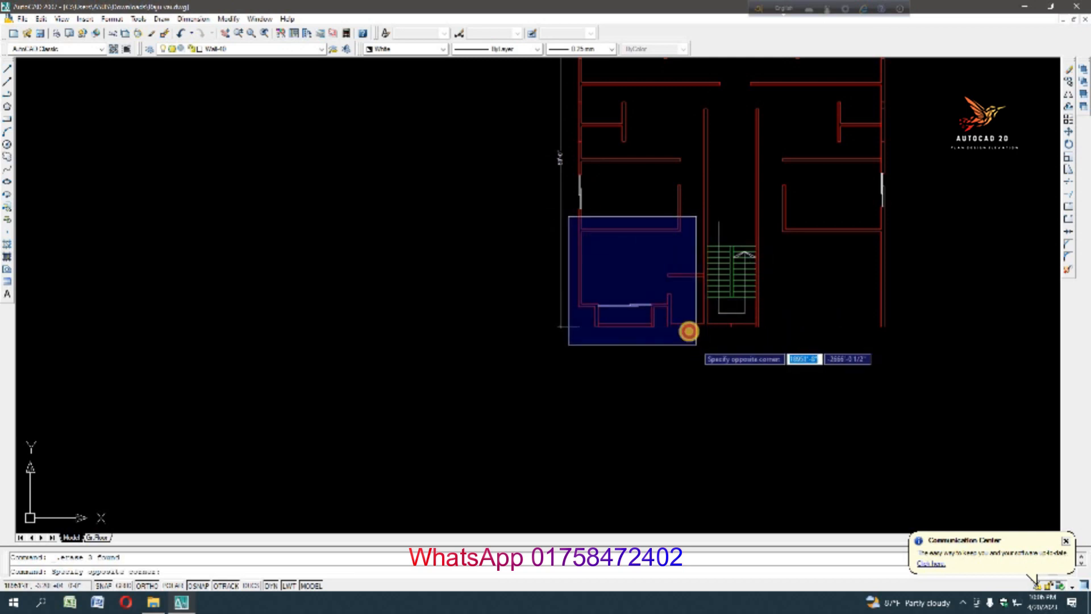
click(689, 337)
click(675, 275)
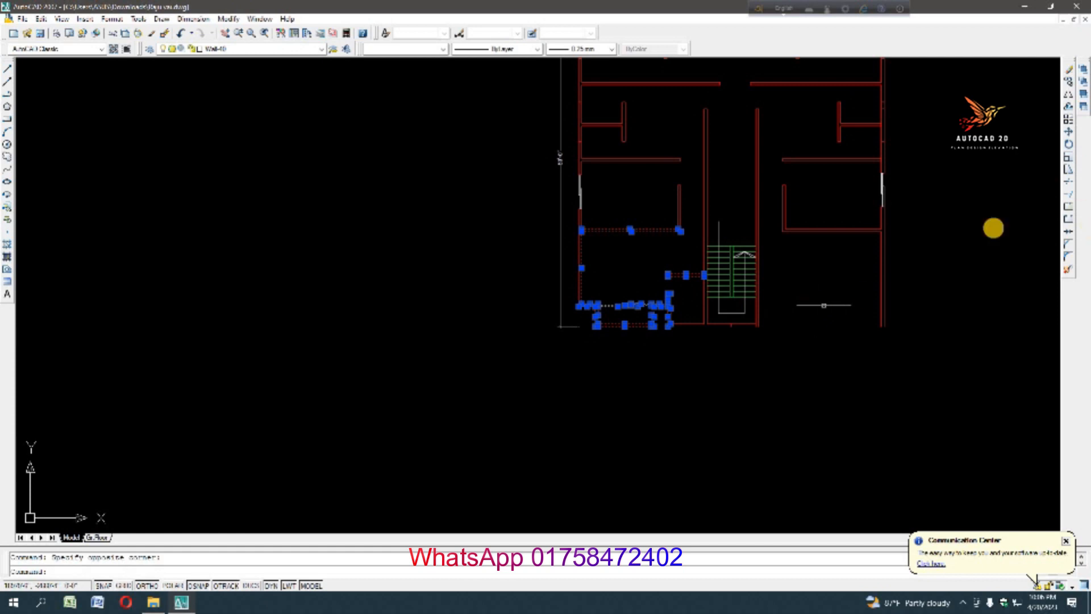
click(1068, 96)
scroll(726, 310, up, 1)
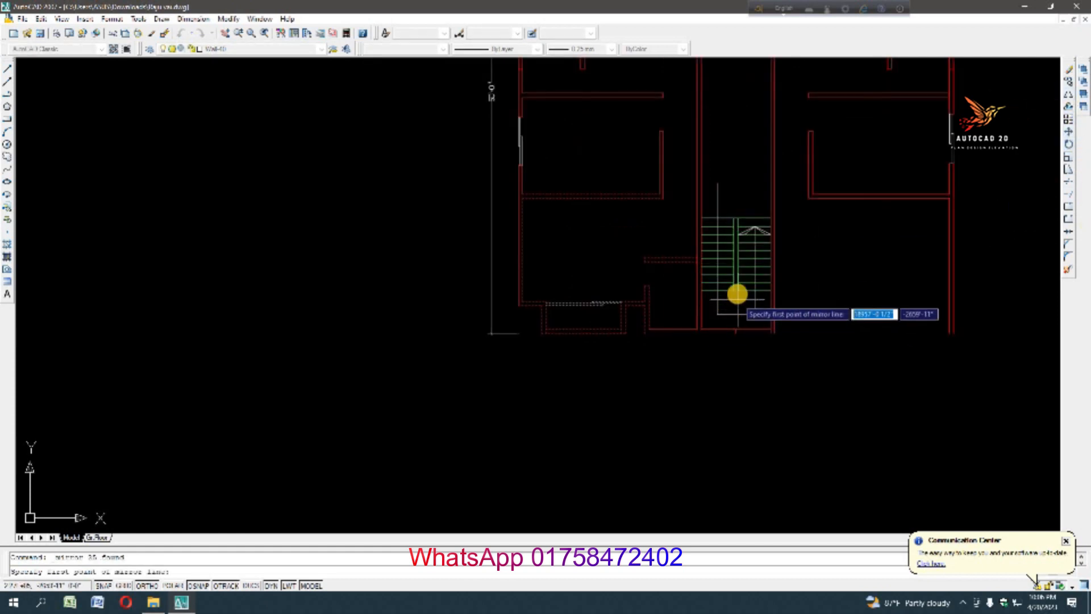
scroll(737, 291, up, 5)
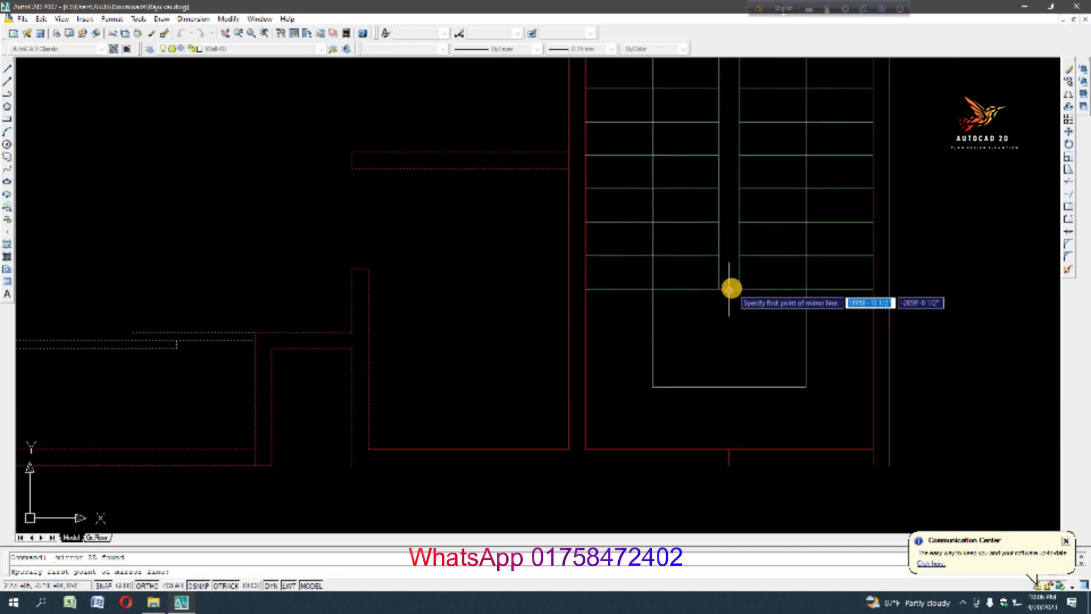
click(731, 288)
scroll(731, 288, down, 4)
click(736, 455)
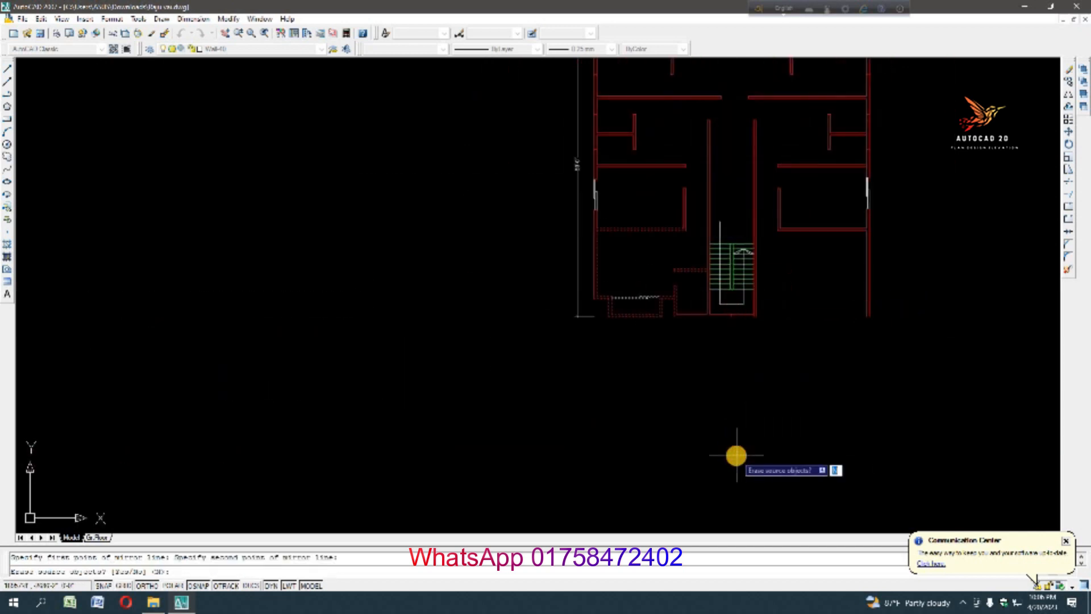
key(Return)
Offset the bottom wall lines below the staircase and the small room to its left outward by 5"
scroll(814, 324, up, 2)
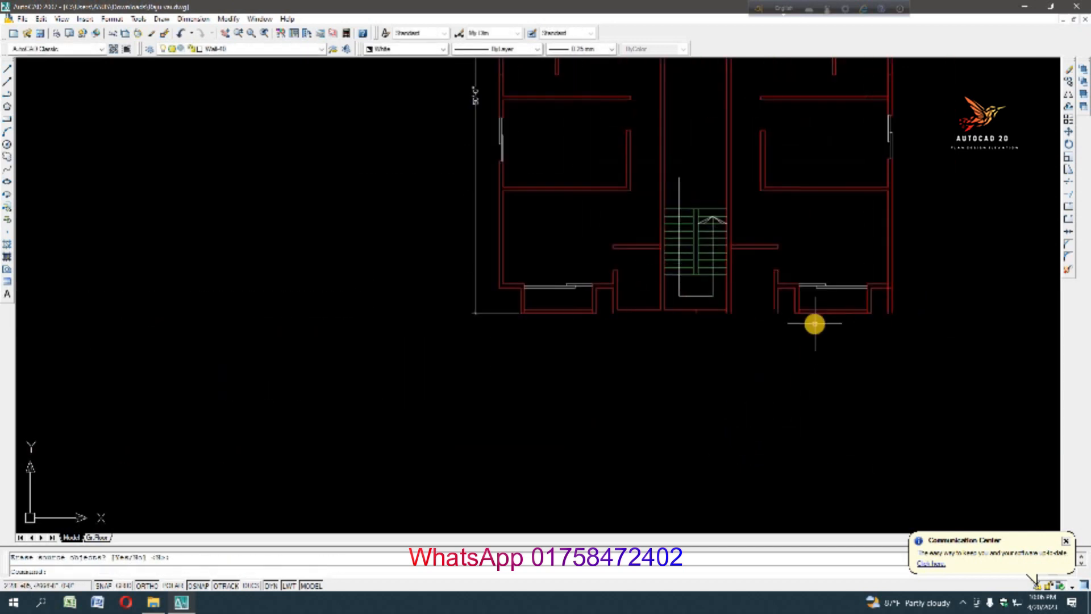
scroll(696, 336, up, 4)
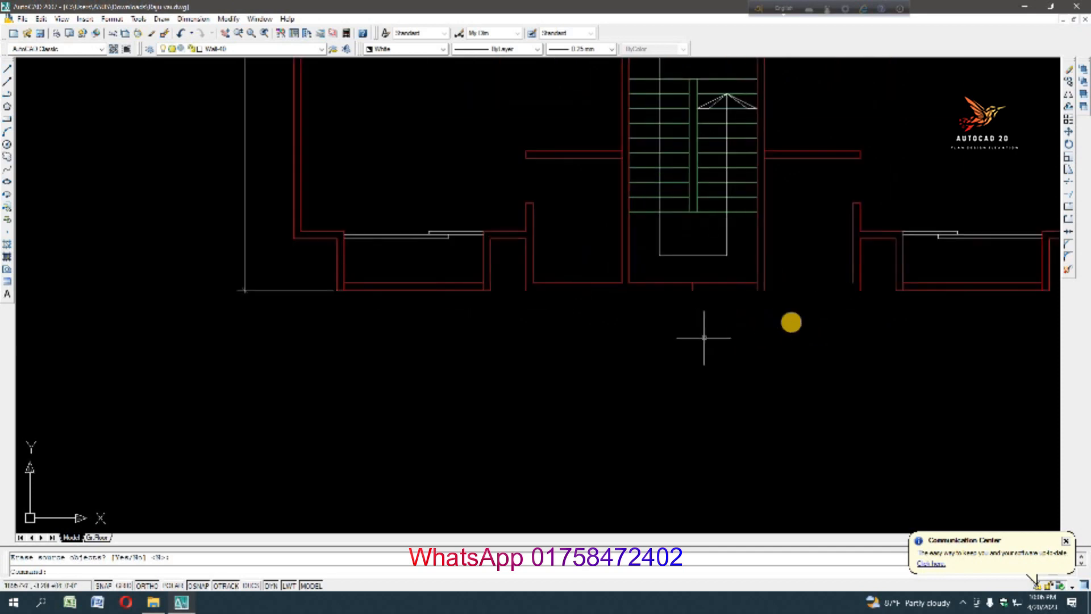
scroll(830, 313, down, 3)
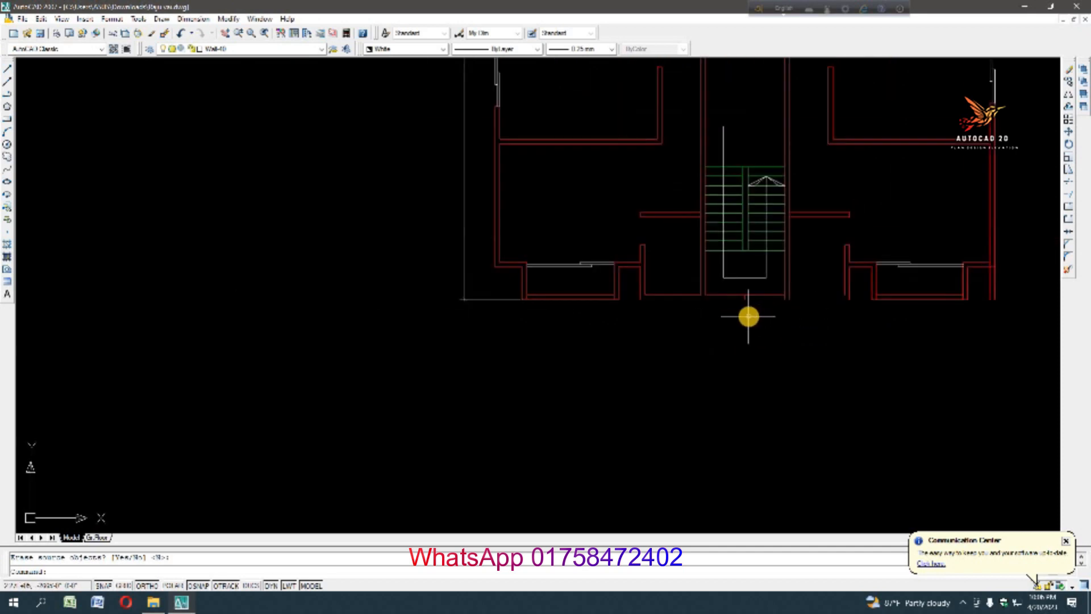
scroll(791, 281, down, 5)
scroll(764, 248, up, 4)
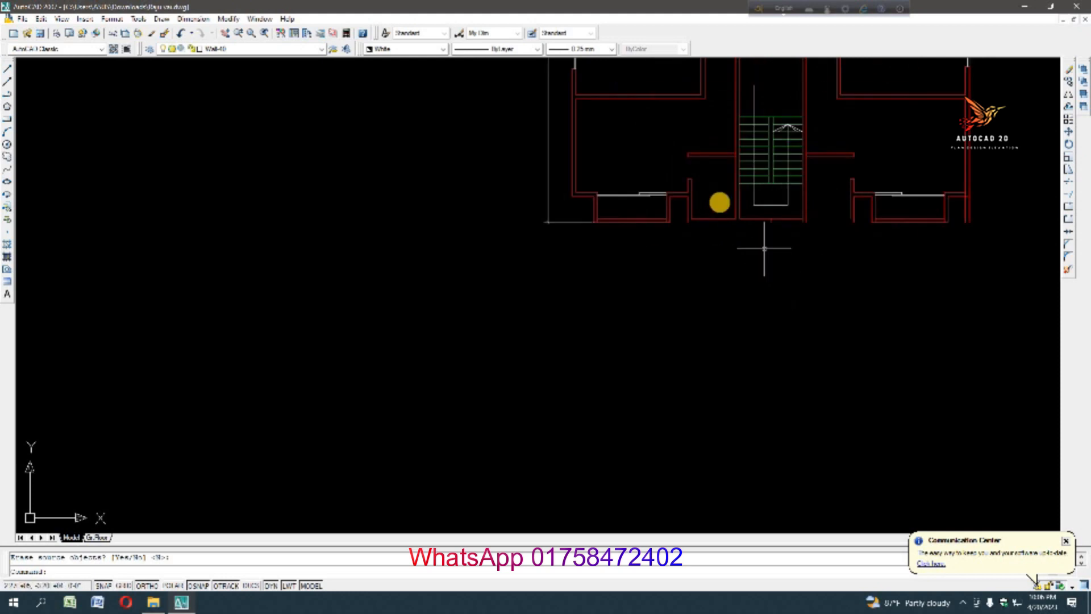
scroll(733, 214, up, 2)
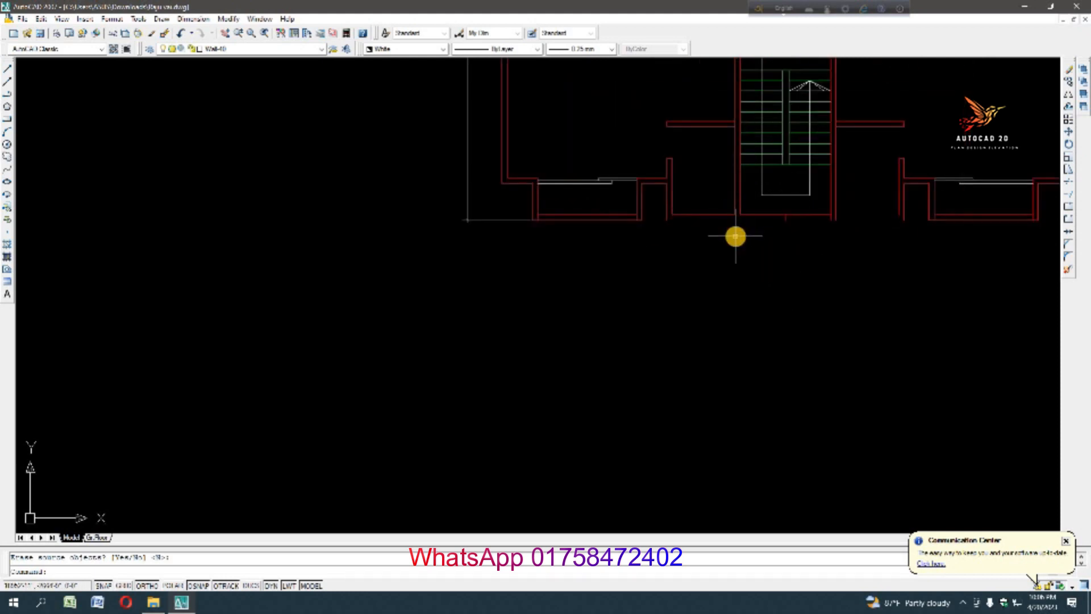
text(o)
key(Return)
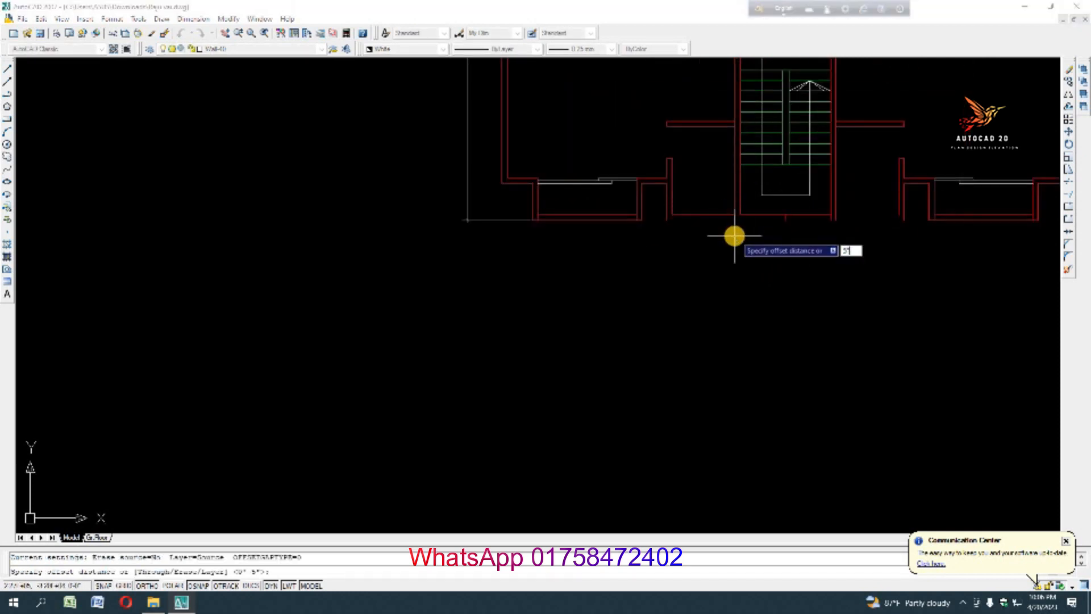
text(5)
key(Return)
click(711, 215)
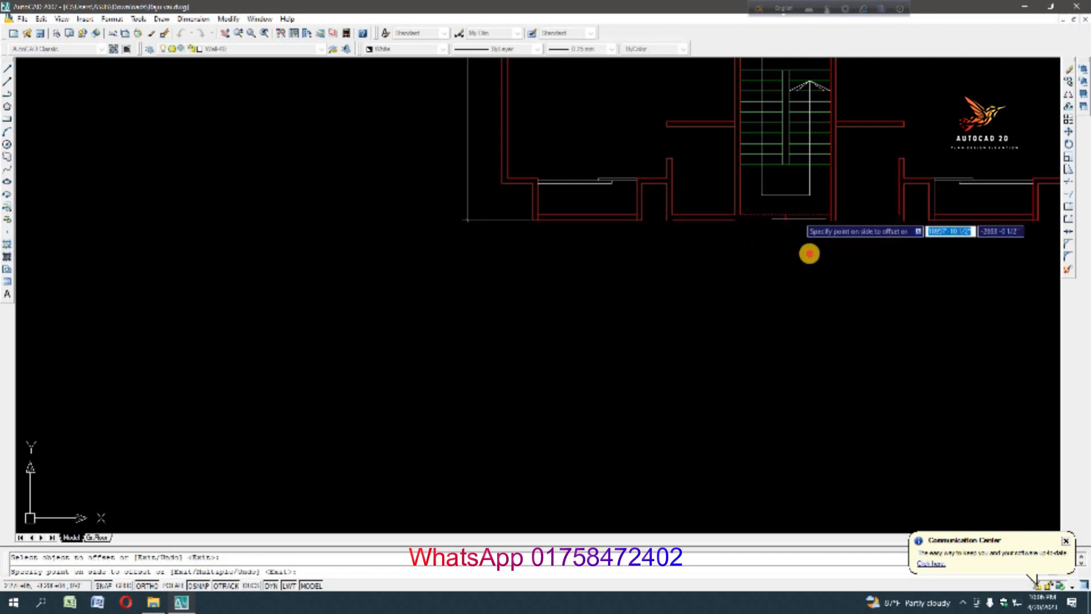
scroll(648, 206, down, 2)
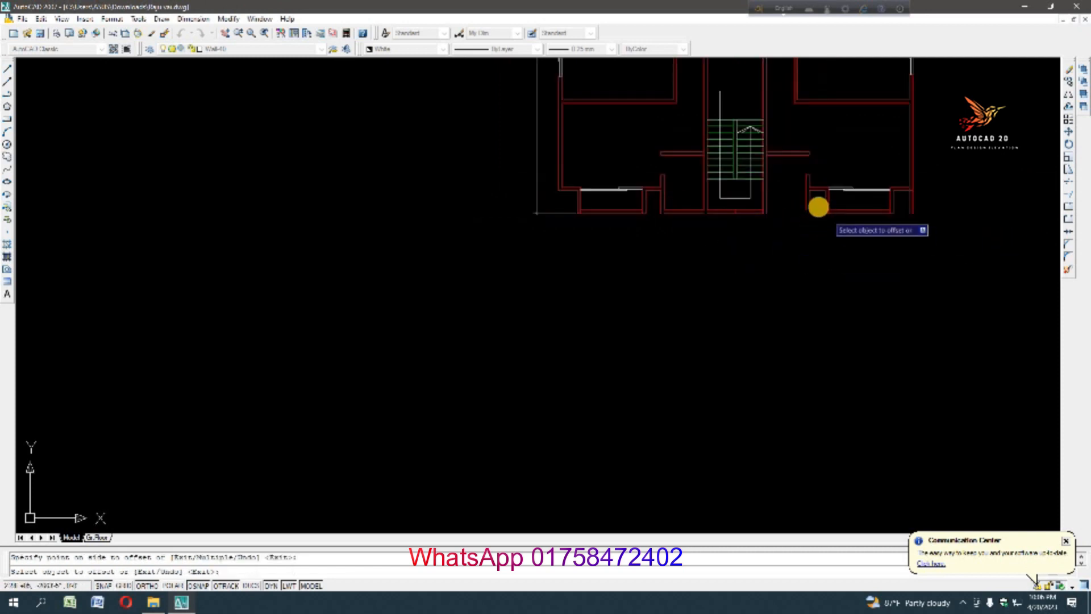
Extend the bottom wall lines below the staircase to the outer side walls of the small rooms on both sides
scroll(815, 230, up, 3)
key(Escape)
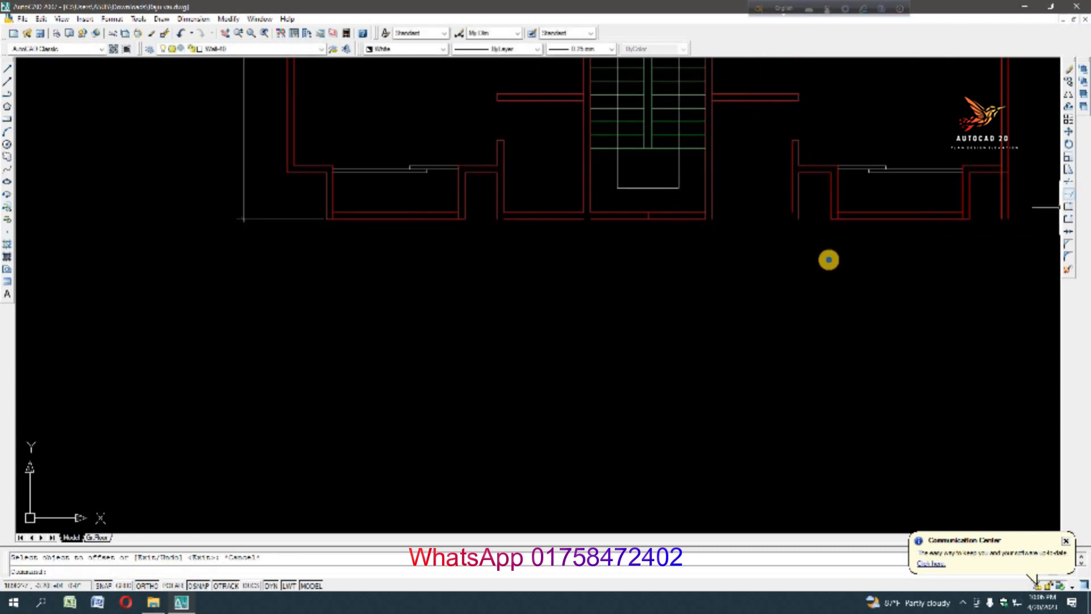
right_click(830, 258)
click(676, 207)
click(700, 244)
click(679, 205)
click(702, 250)
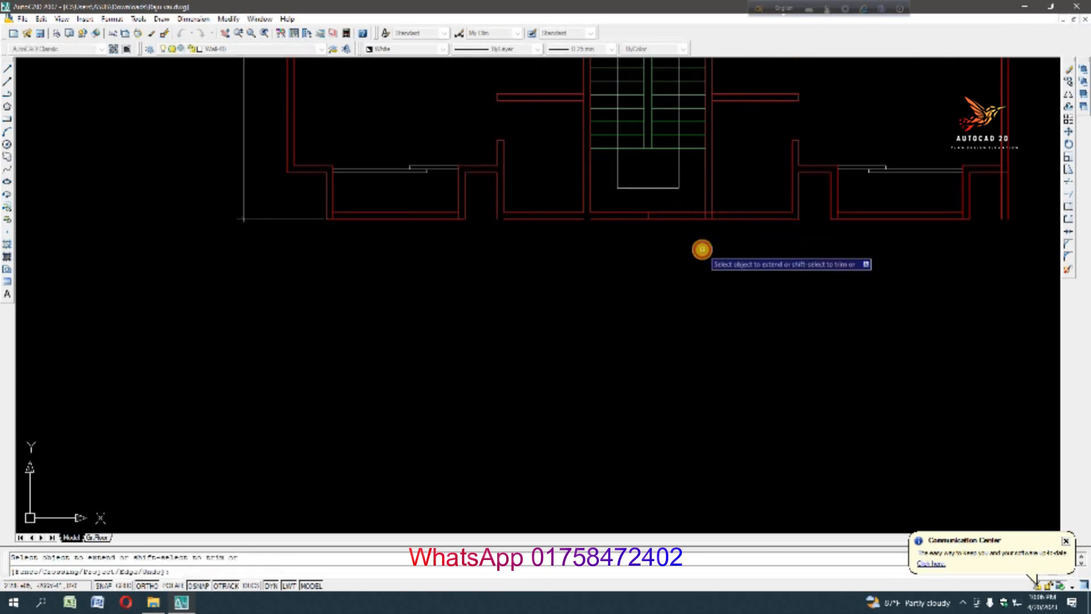
click(519, 208)
click(540, 249)
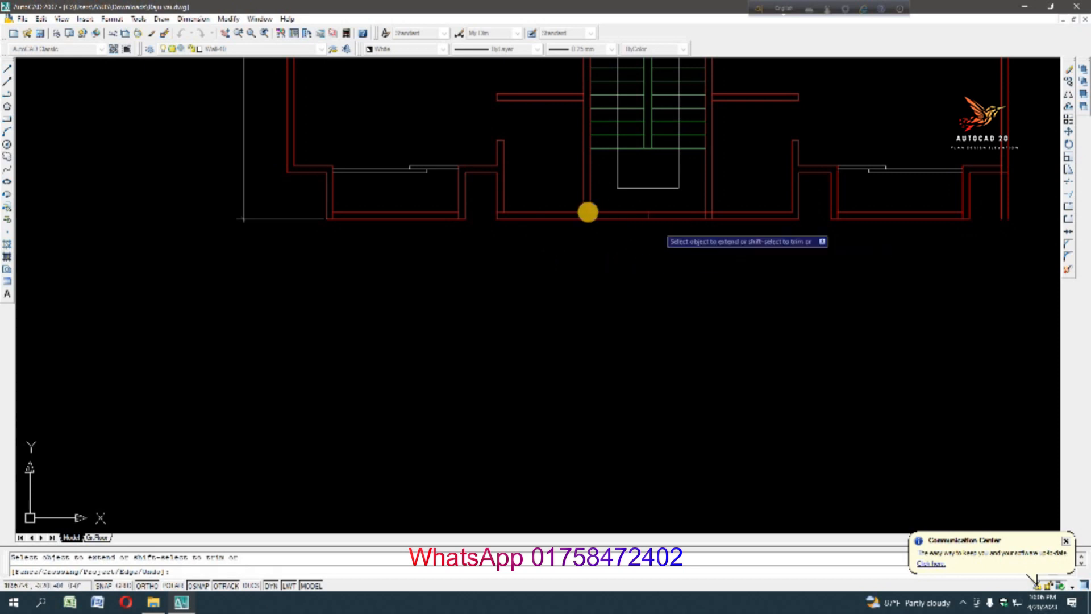
key(Escape)
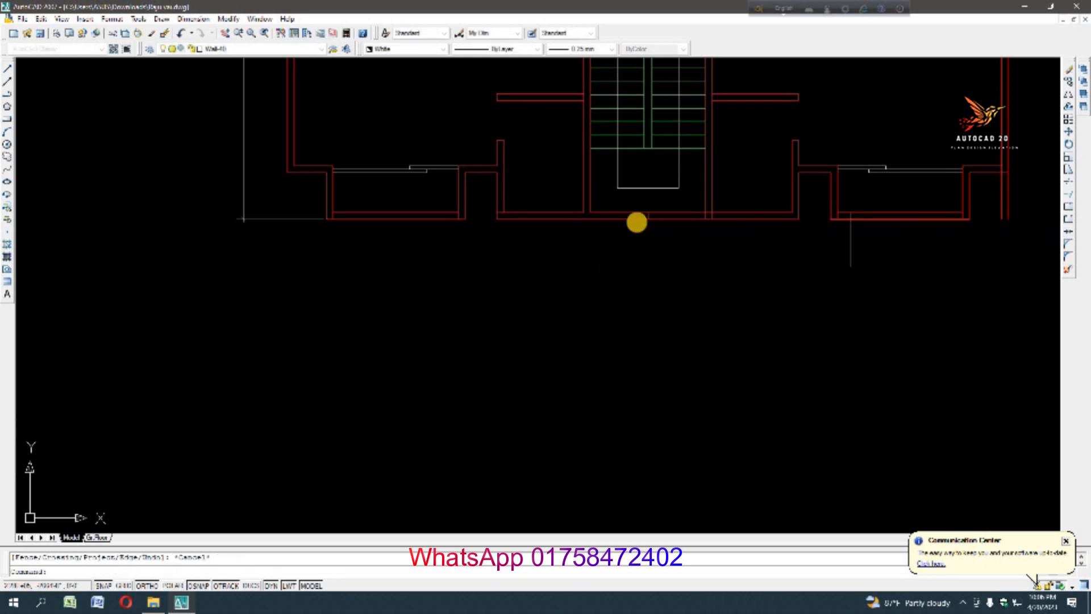
Erase the leftover short line across the bottom wall beneath the staircase
click(638, 207)
click(674, 254)
key(Delete)
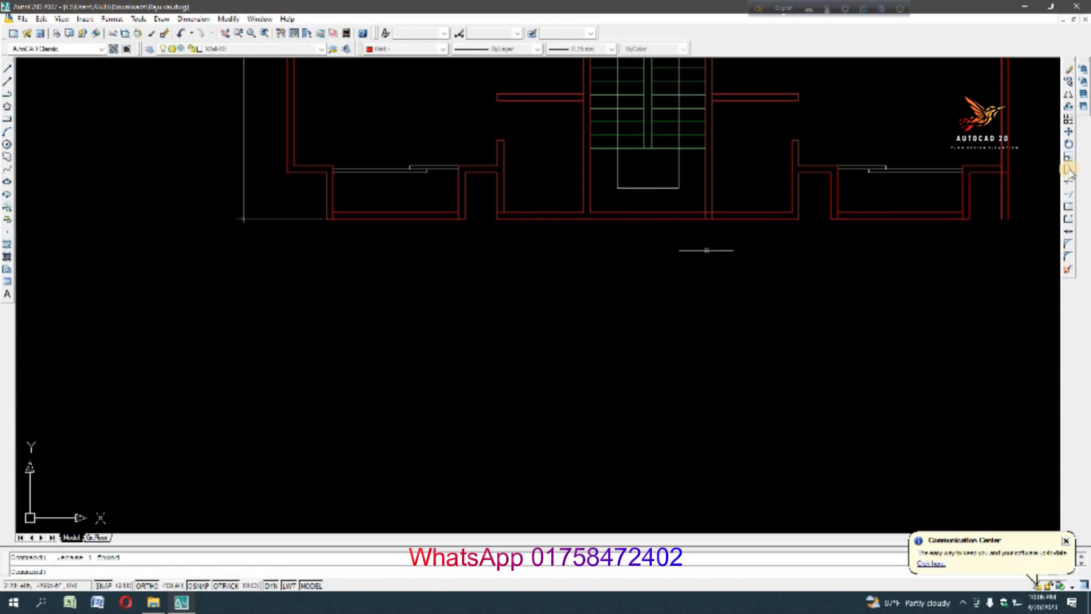
Trim the overlapping bottom wall lines at the staircase's right wall and at the outer corner of the small room left of the staircase
click(1067, 181)
key(Return)
scroll(699, 223, up, 7)
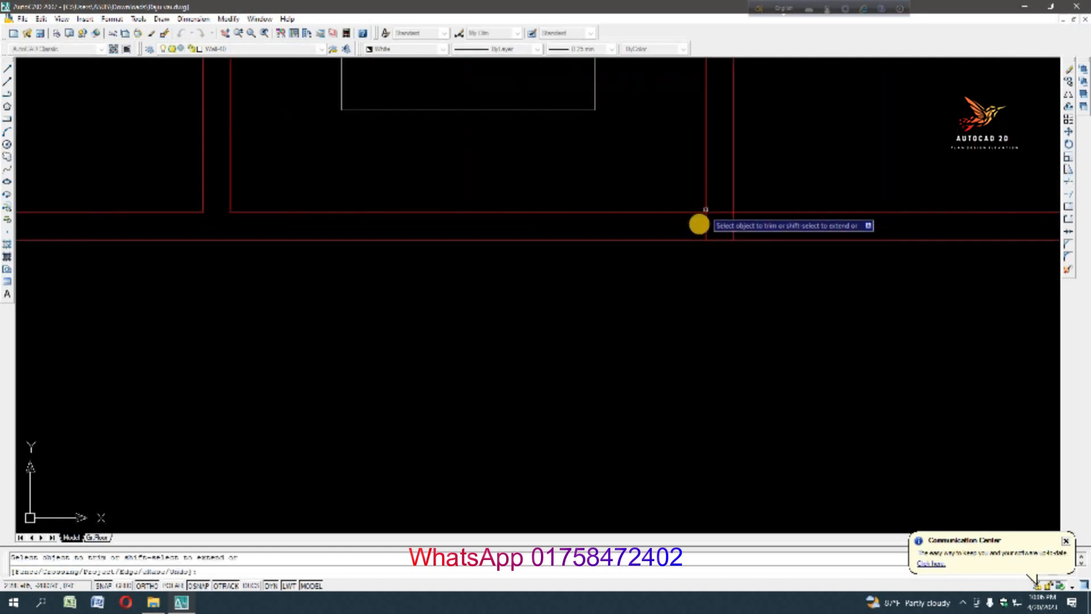
scroll(795, 244, down, 4)
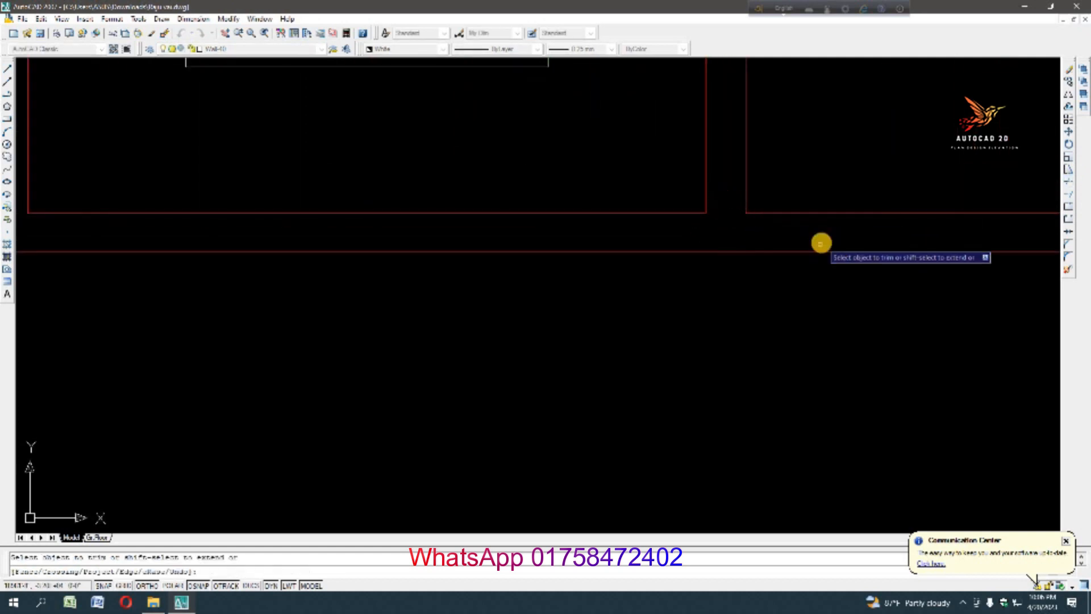
scroll(620, 242, up, 11)
click(585, 207)
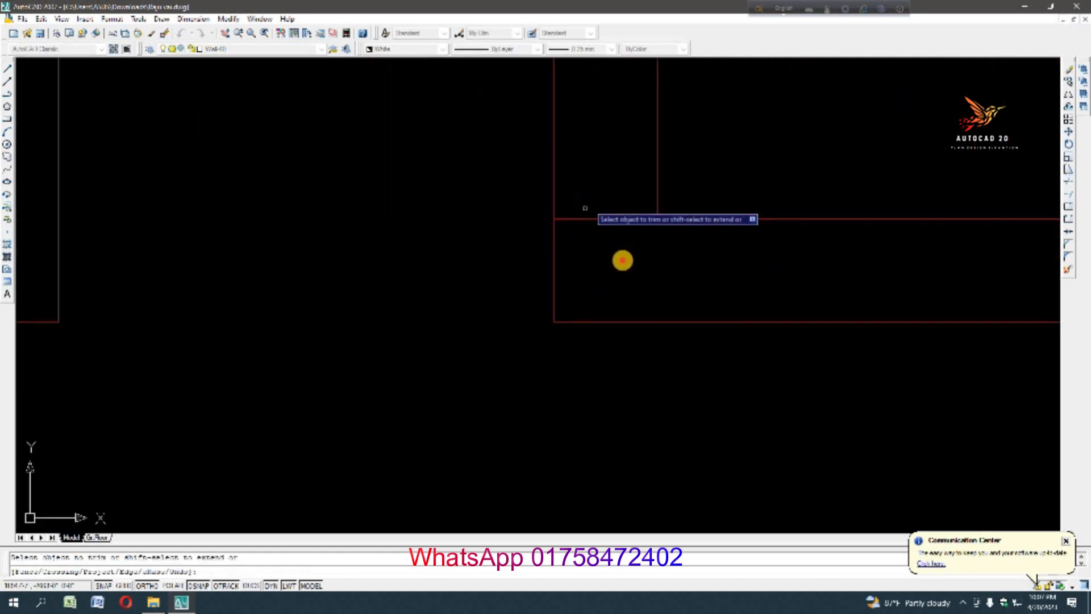
click(623, 262)
Review the whole floor plan, comparing the mirrored lower bays and wall junctions on both sides of the staircase
scroll(624, 263, down, 9)
scroll(739, 290, down, 7)
scroll(761, 299, up, 3)
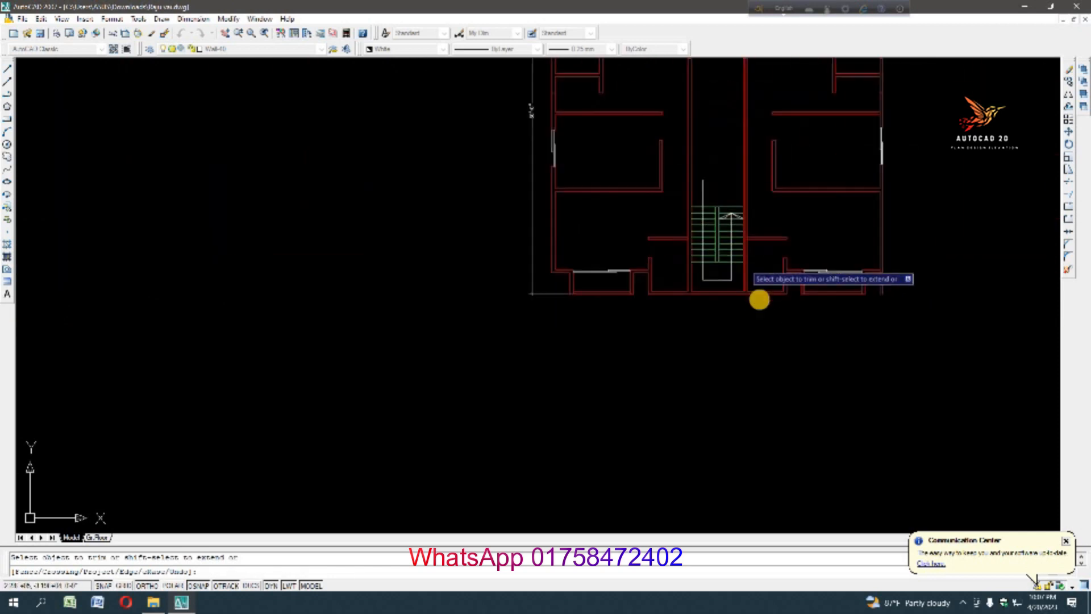
scroll(732, 258, down, 2)
scroll(733, 268, up, 3)
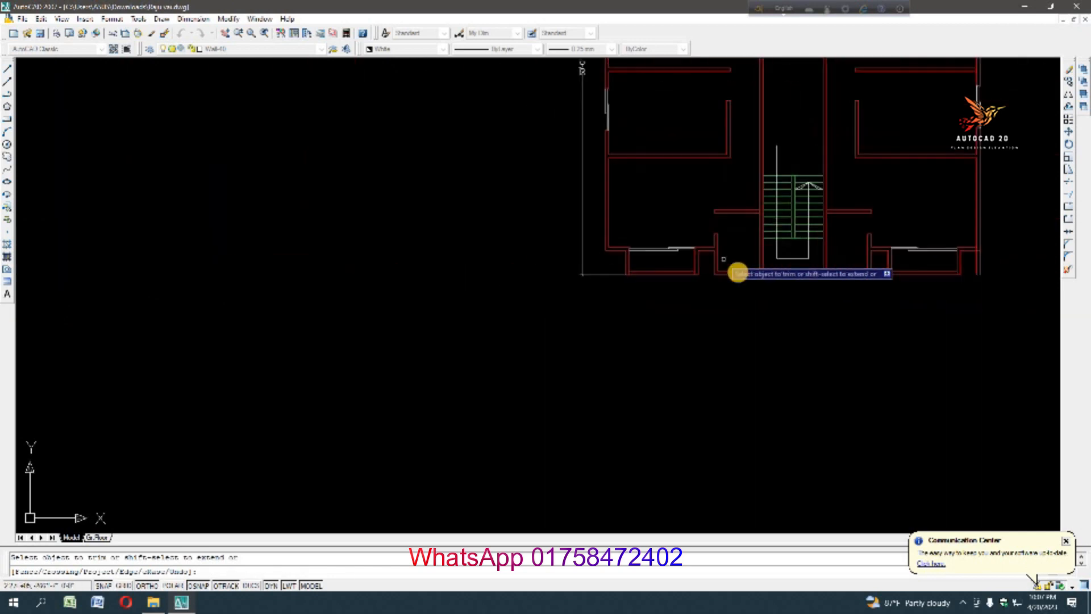
scroll(805, 296, down, 5)
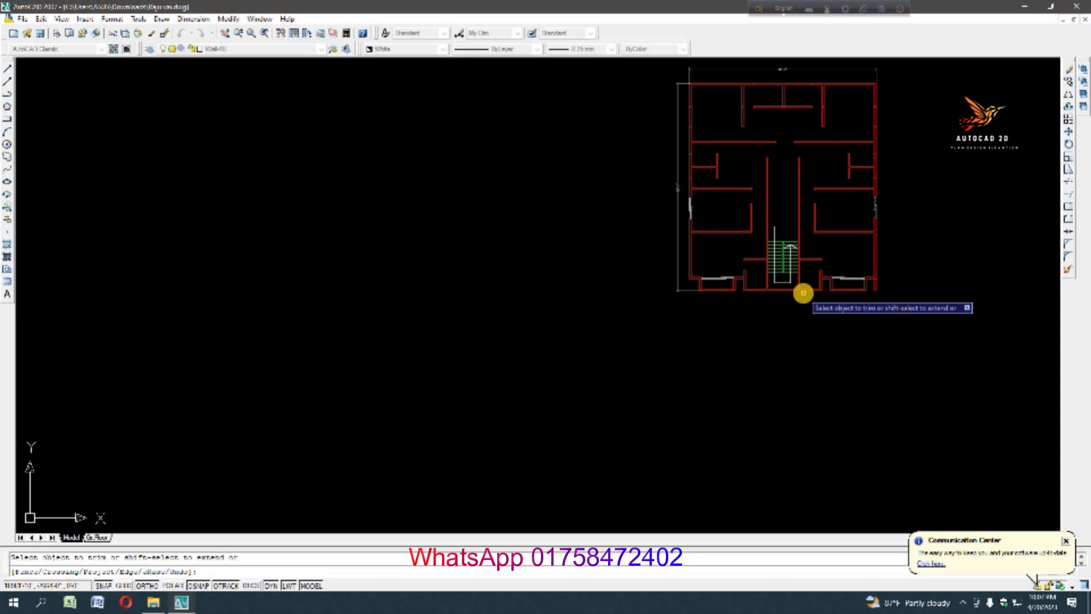
scroll(804, 236, down, 2)
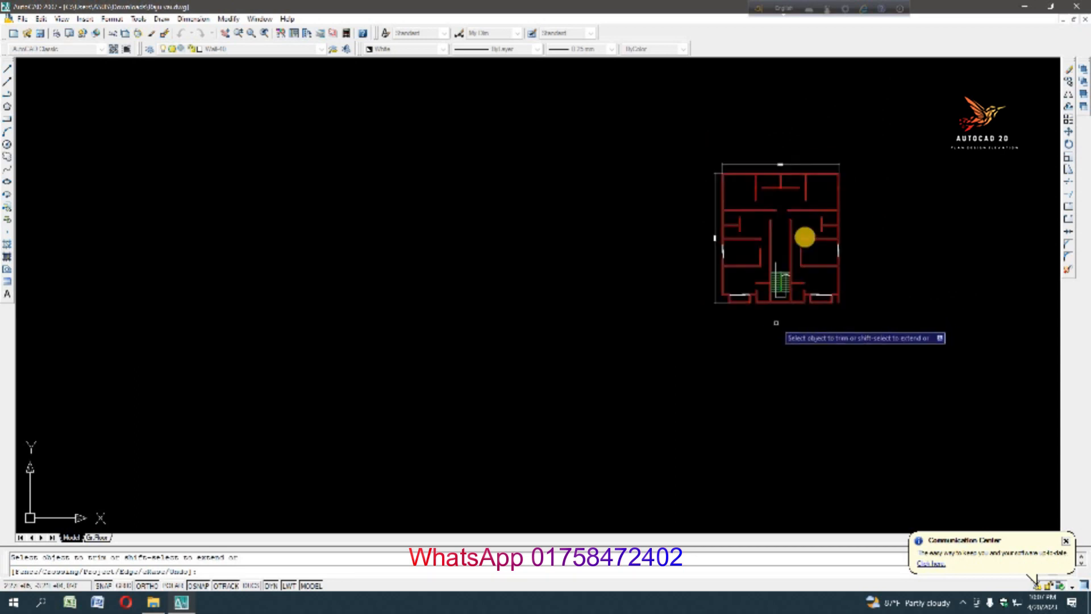
scroll(787, 224, up, 3)
scroll(759, 265, down, 1)
scroll(742, 175, up, 2)
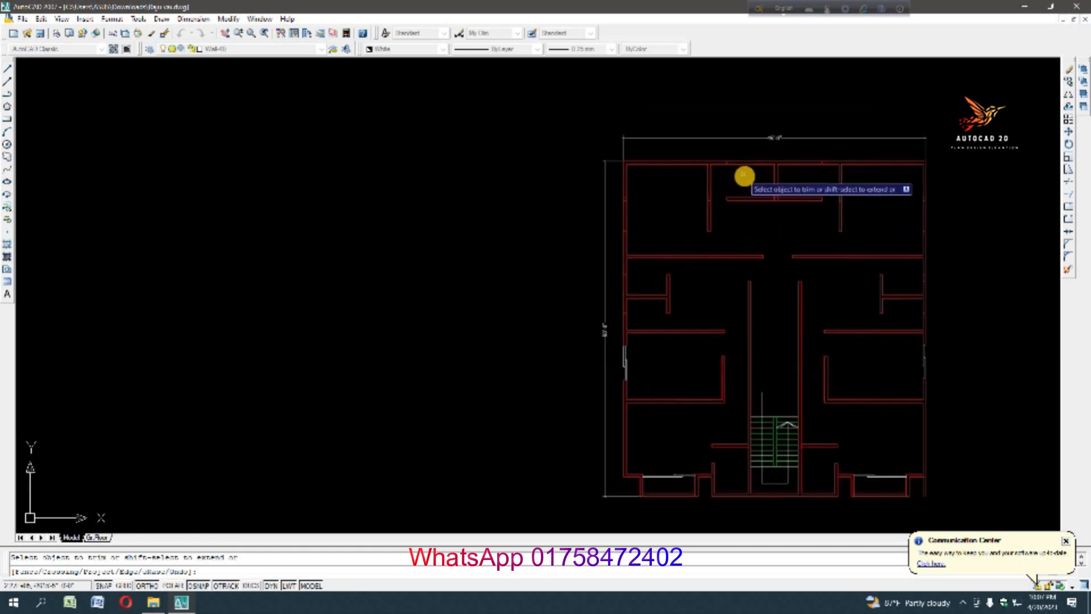